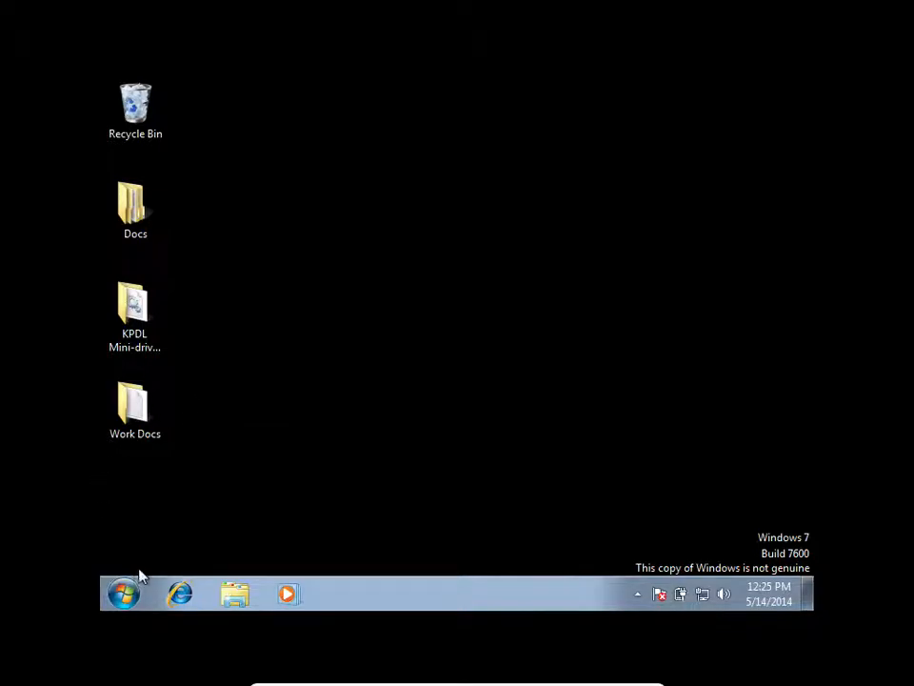
Open the Computer window, view the virtual machine's device options and refresh the drive list.
left_click(120, 594)
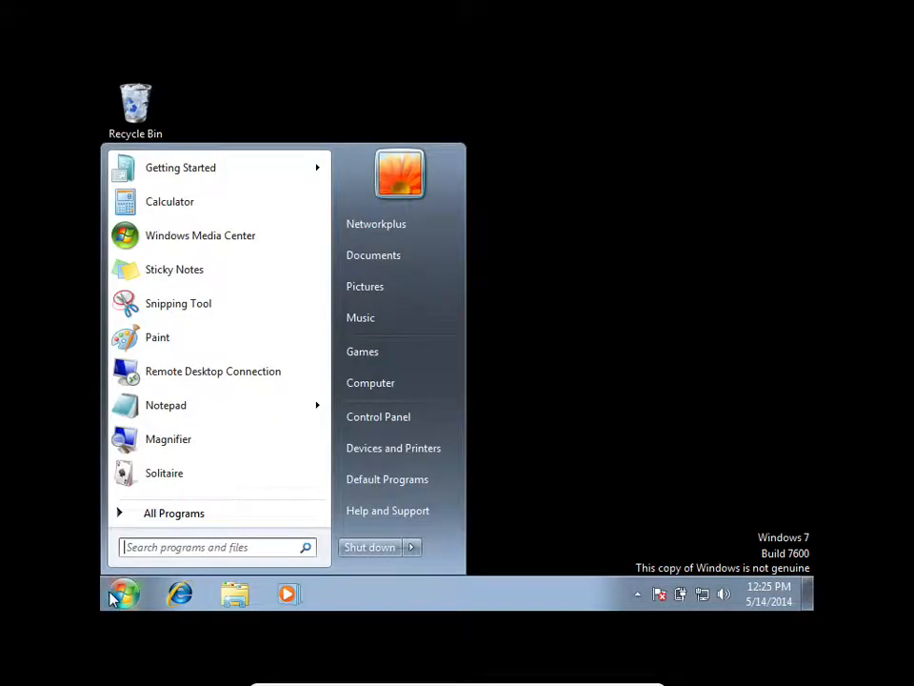
left_click(404, 384)
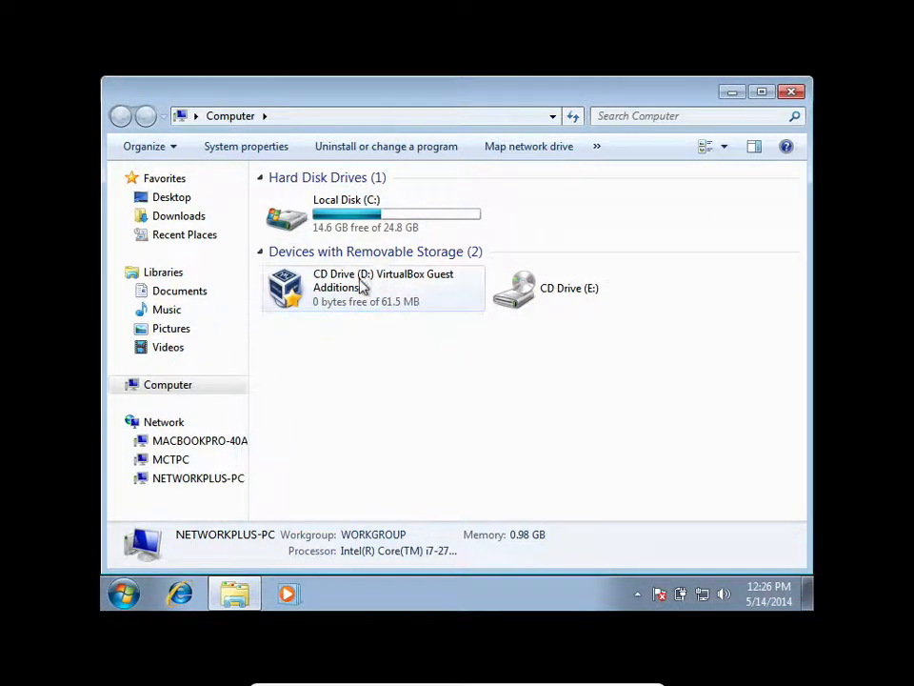
mouse_move(484, 599)
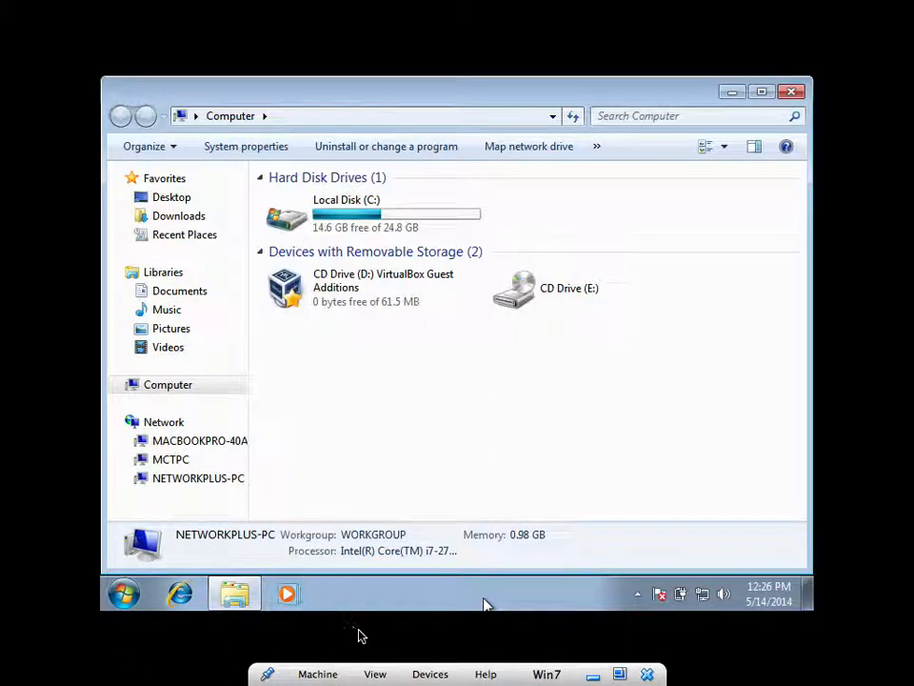
left_click(431, 674)
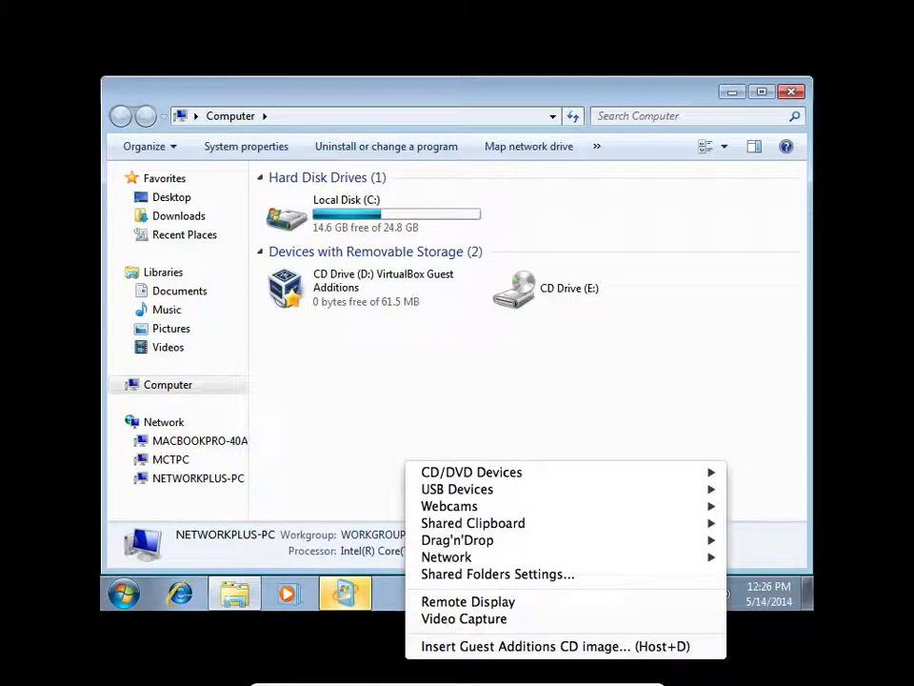
left_click(486, 671)
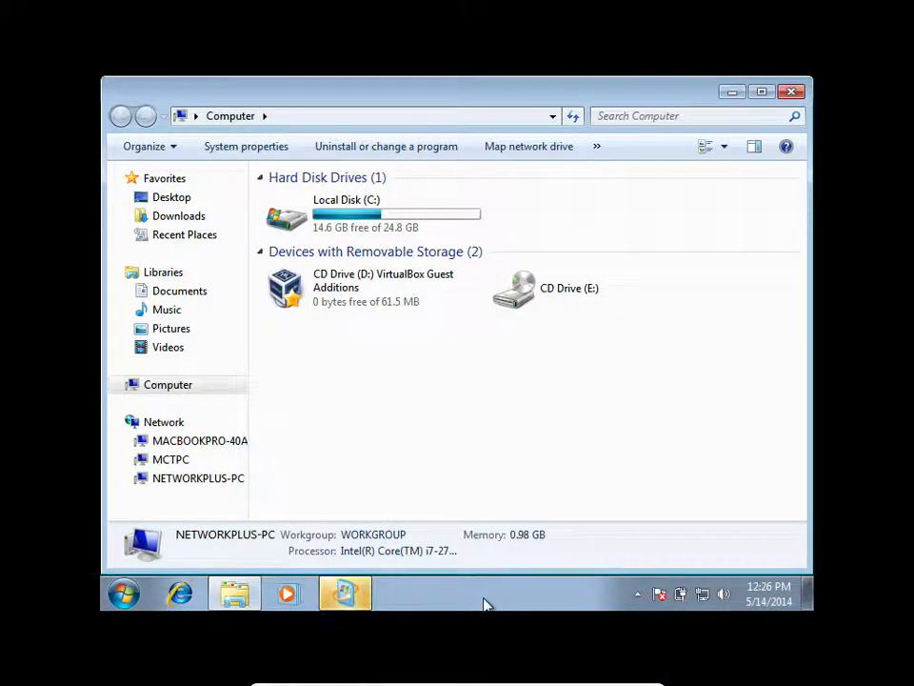
left_click(573, 117)
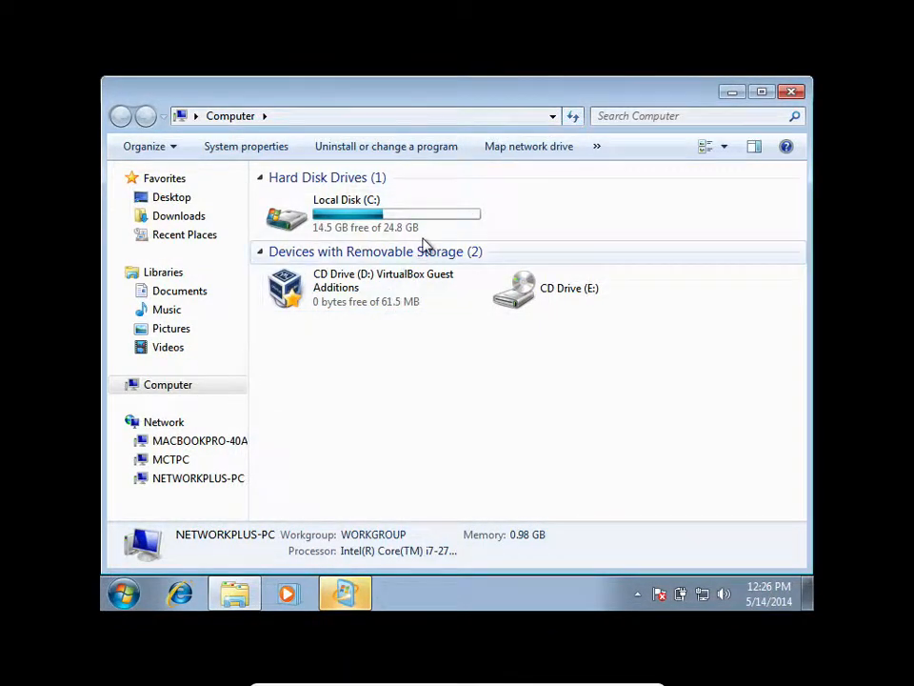
View the contents of the VirtualBox Guest Additions CD drive (D:), then return to Computer and select Local Disk (C:).
double_click(404, 295)
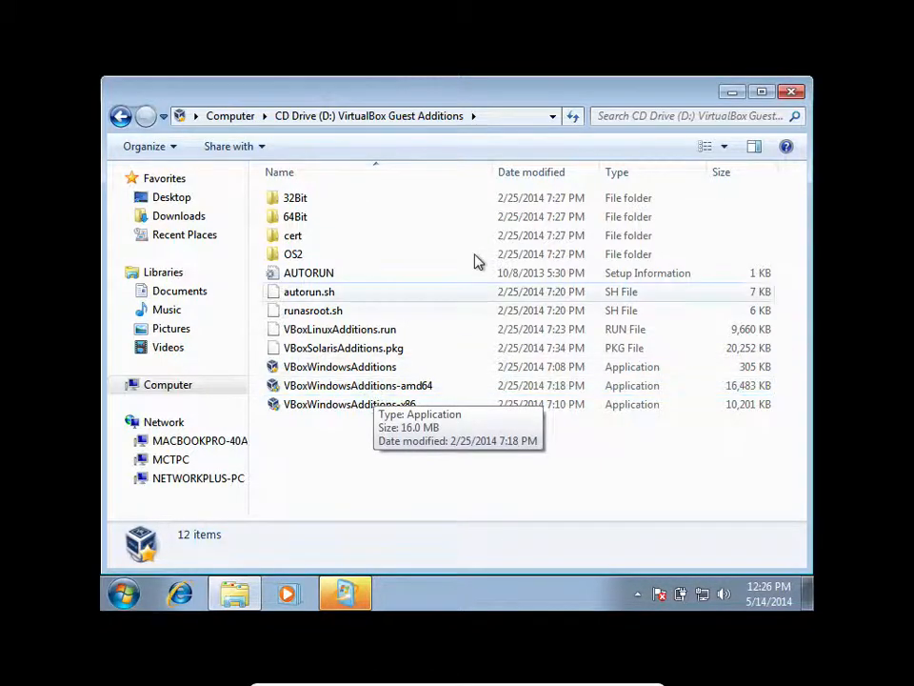
left_click(243, 121)
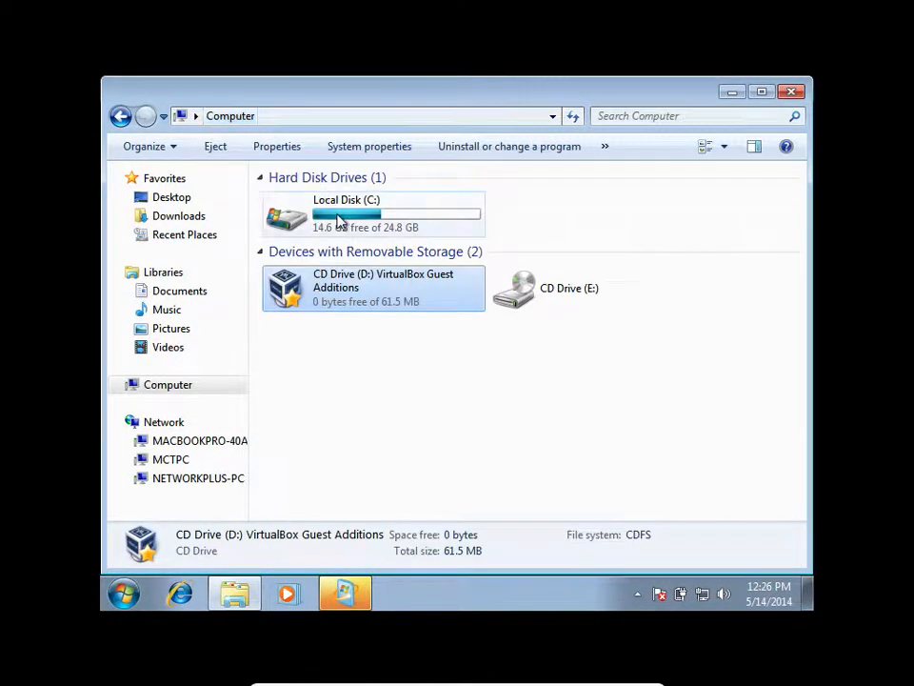
left_click(351, 227)
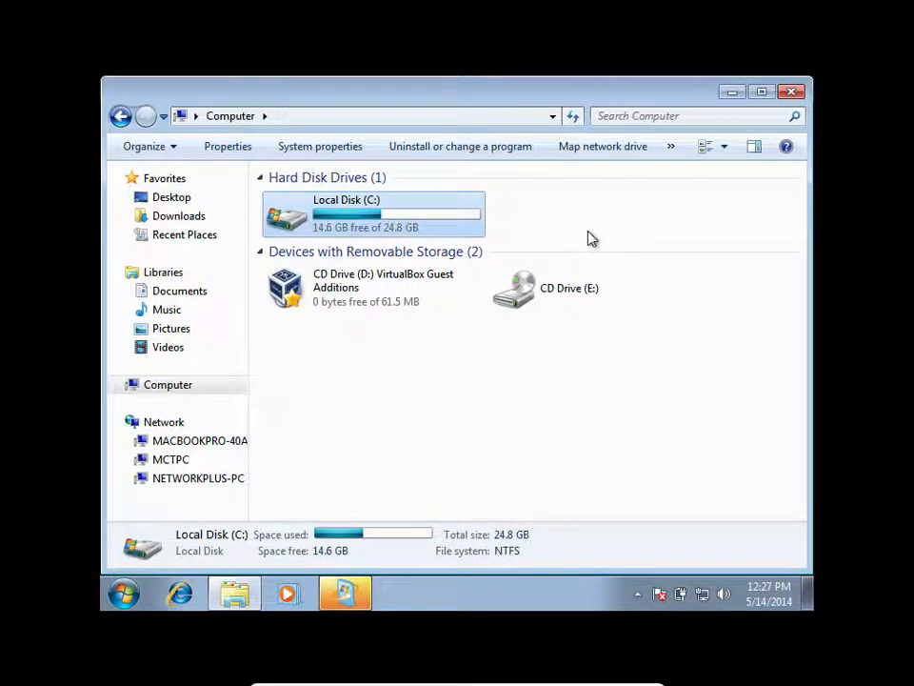
Open Computer Management for this computer and display Disk Management.
left_click(119, 598)
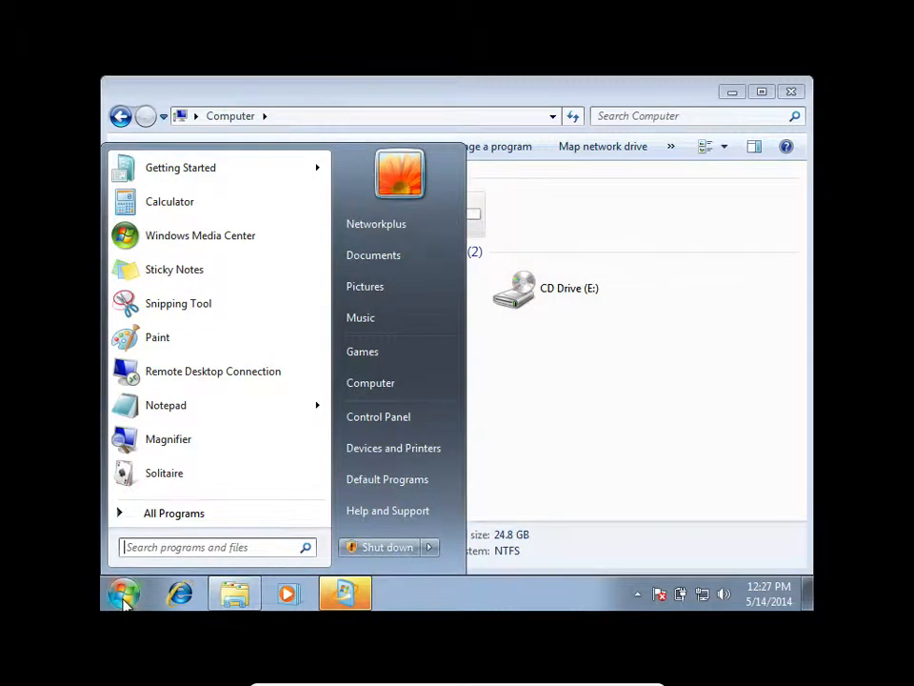
right_click(391, 389)
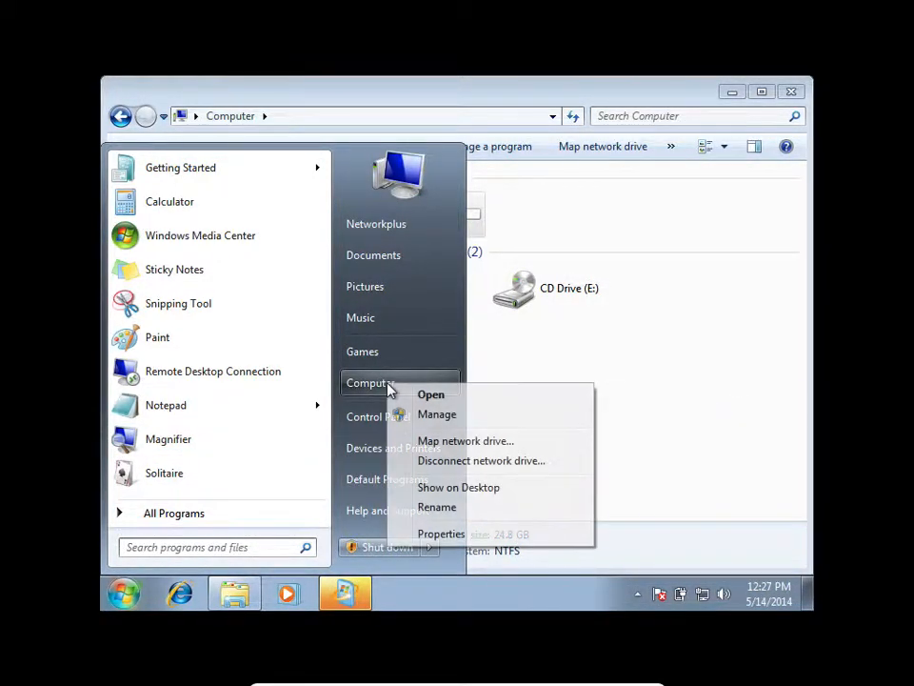
left_click(439, 415)
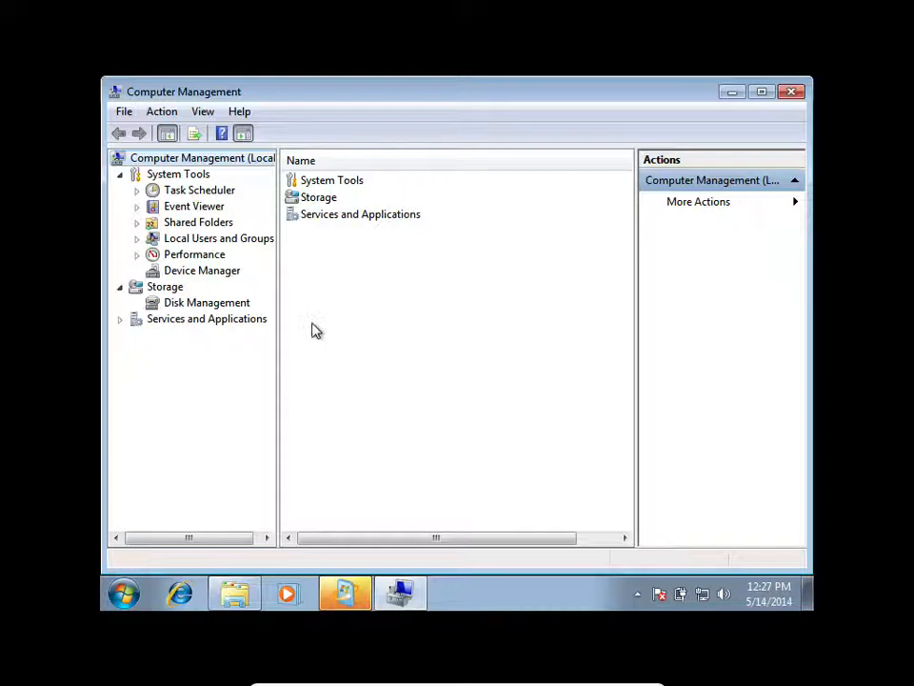
left_click(221, 308)
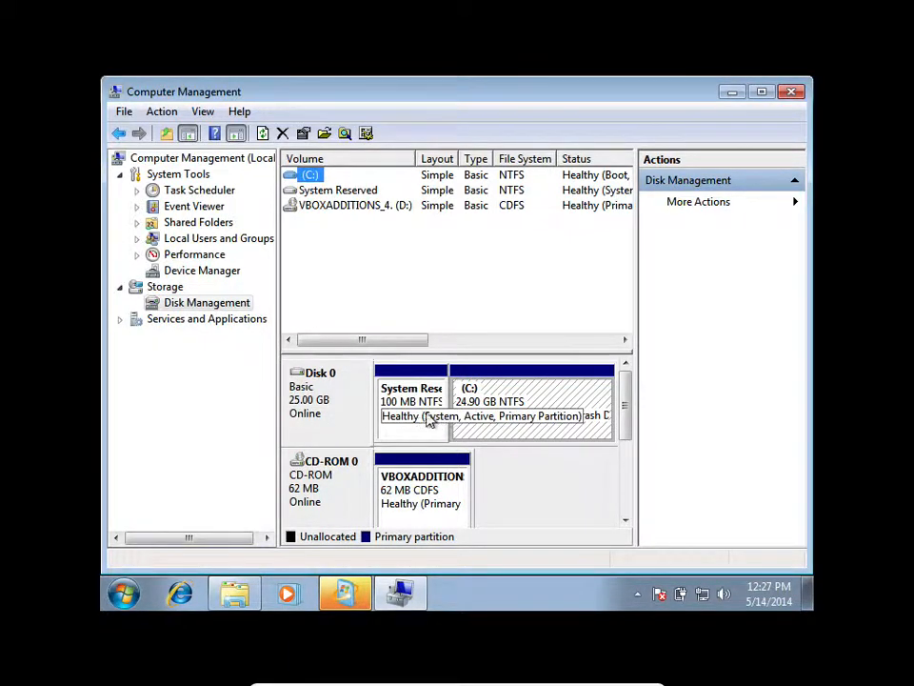
Widen the central disk view and start Shrink Volume on the C: partition of Disk 0.
left_click(518, 406)
left_click_drag(638, 409, 720, 410)
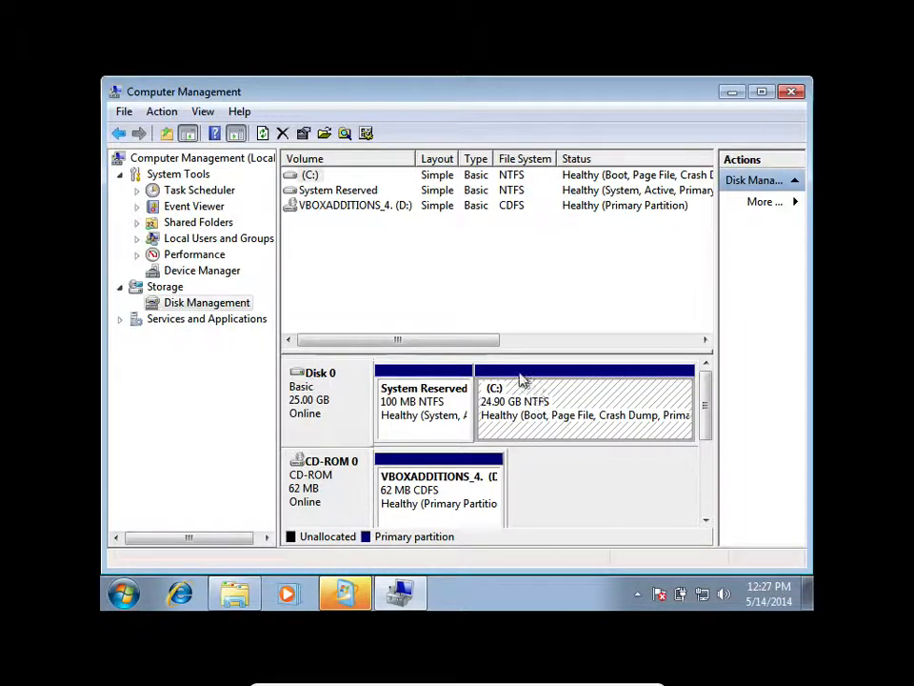
right_click(523, 392)
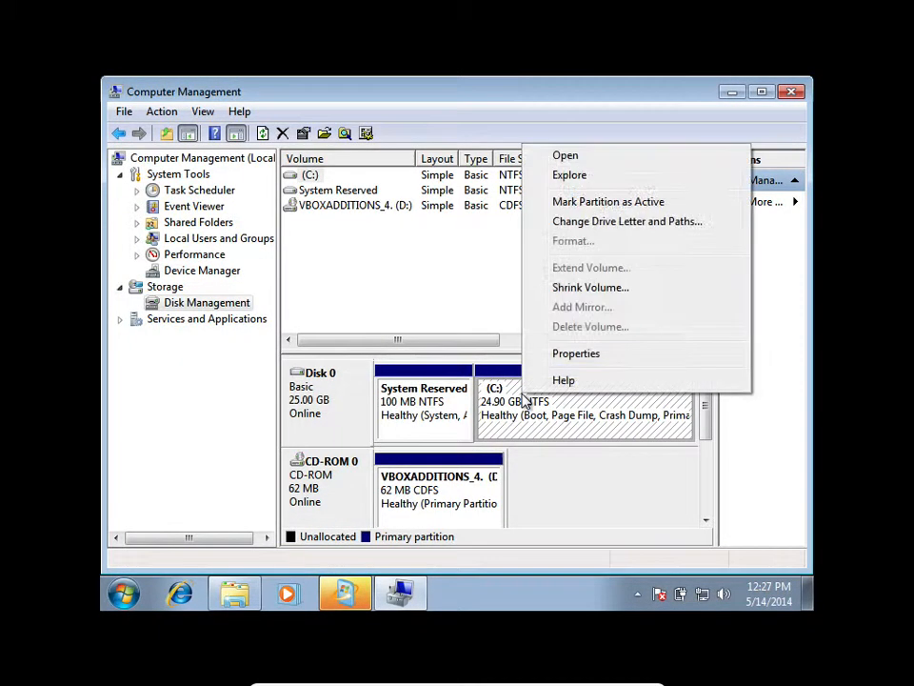
left_click(559, 289)
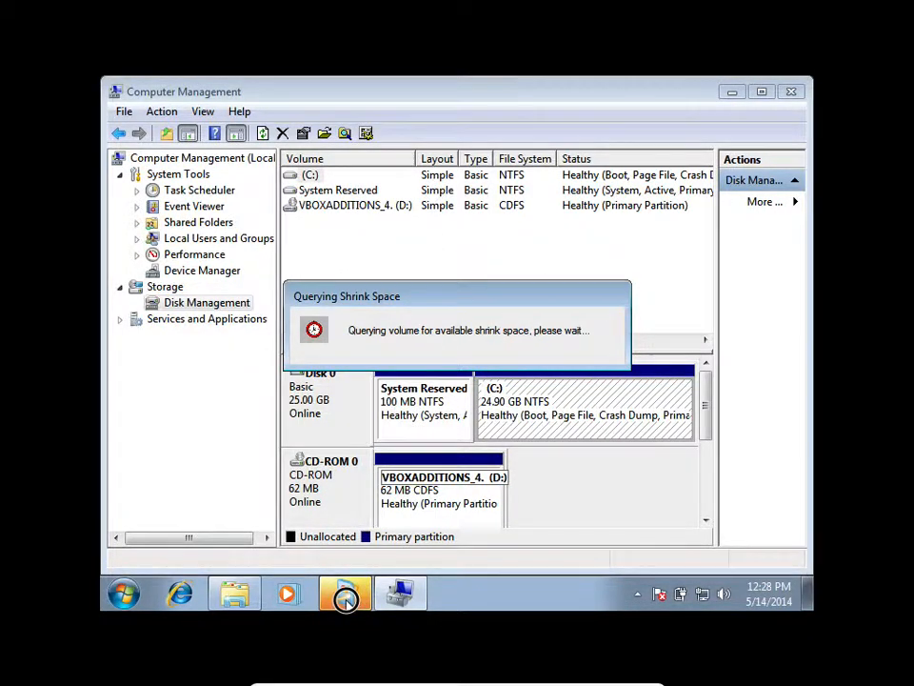
Postpone the Windows Update restart reminder by 4 hours.
left_click(692, 512)
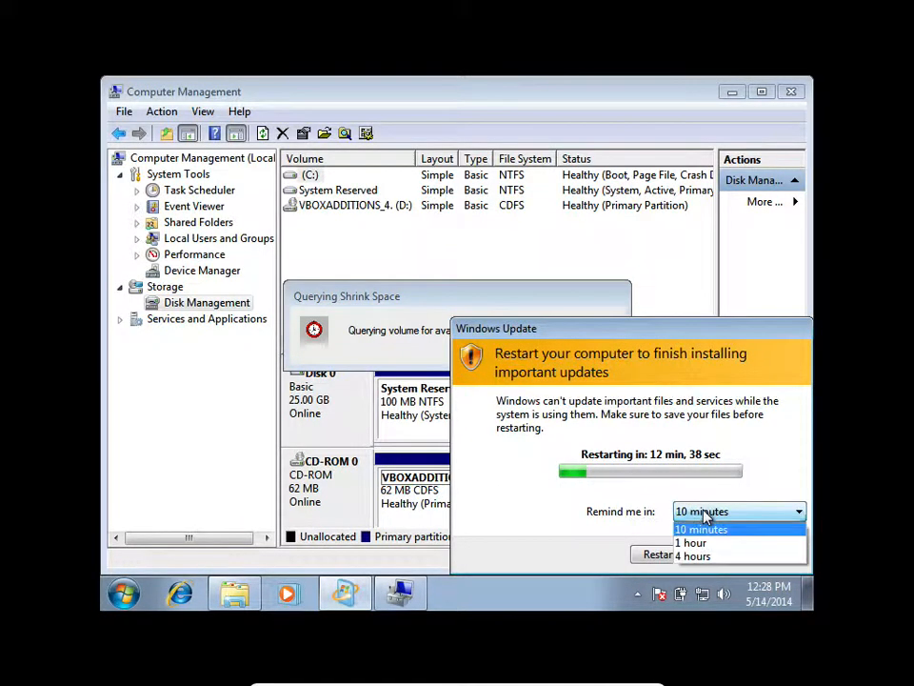
left_click(734, 558)
left_click(760, 556)
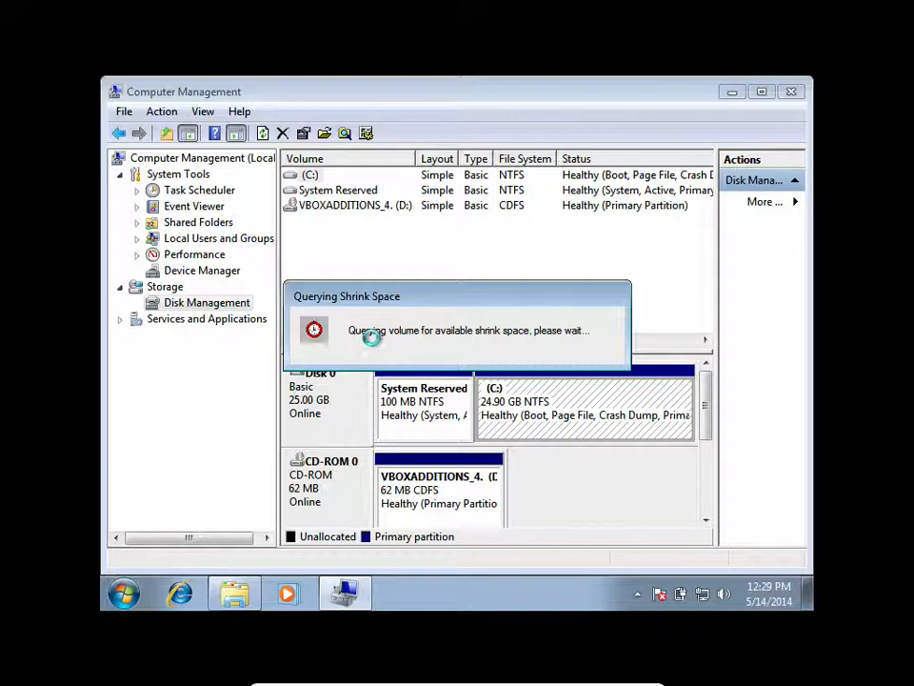
Open Control Panel, display its items as small icons and open Administrative Tools.
left_click(122, 592)
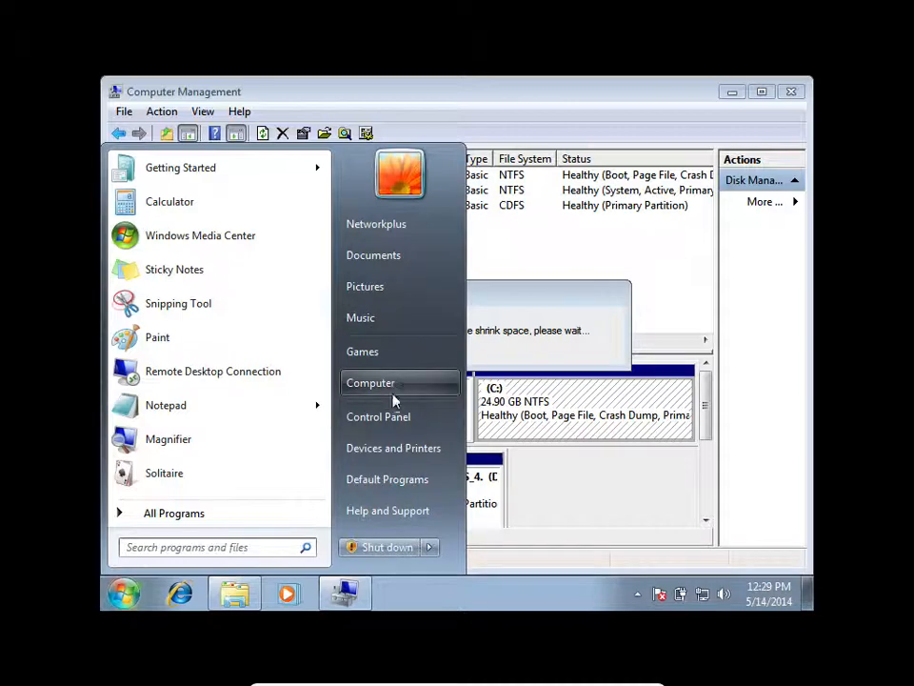
left_click(397, 420)
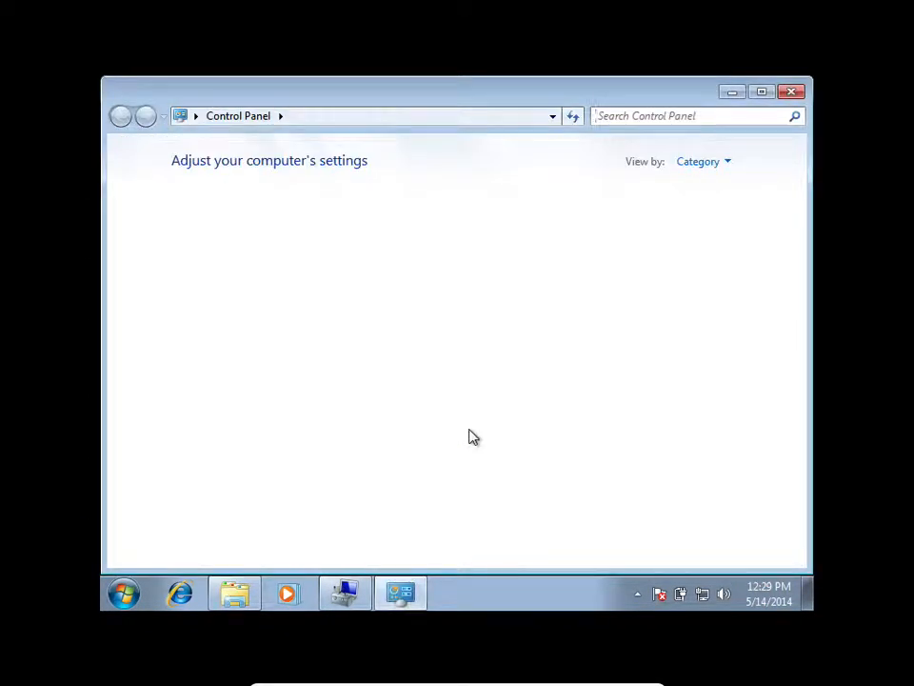
left_click(735, 168)
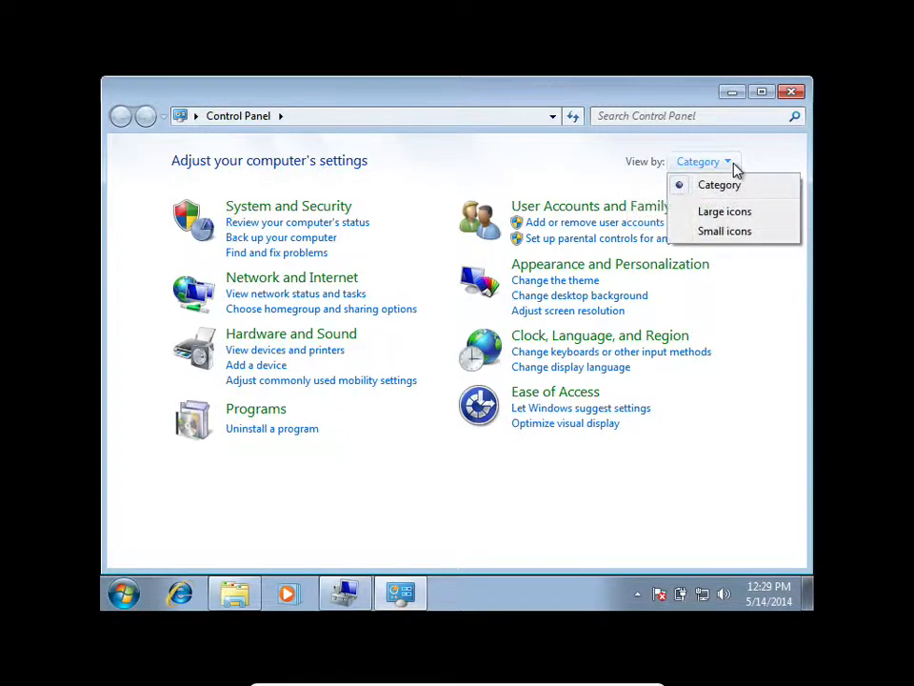
left_click(729, 231)
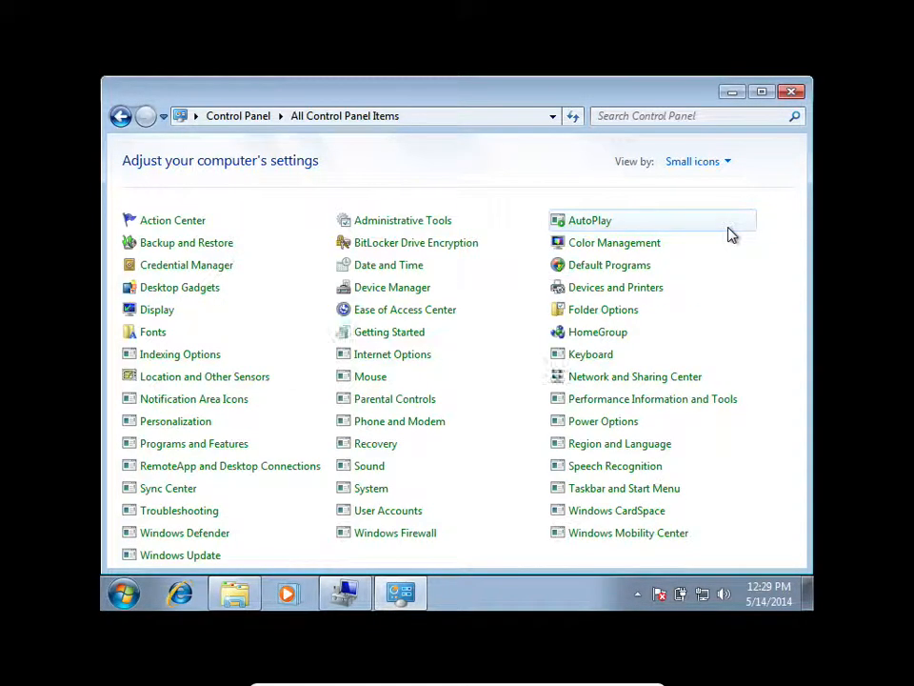
left_click(404, 222)
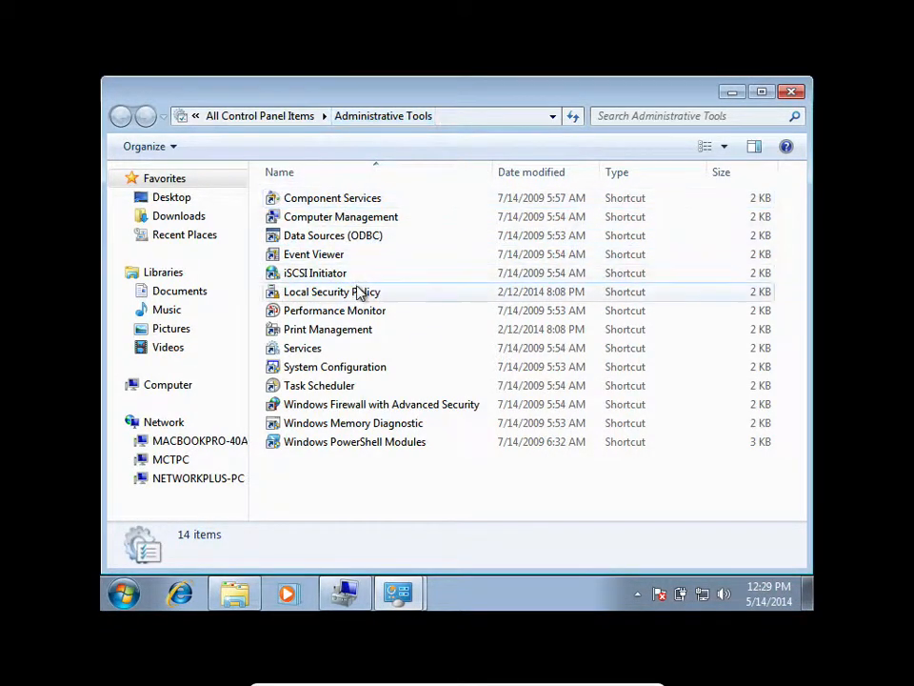
Look through the Administrative Tools shortcuts, from Performance Monitor to Windows PowerShell Modules, plus Local Security Policy, Event Viewer and Computer Management.
left_click(343, 318)
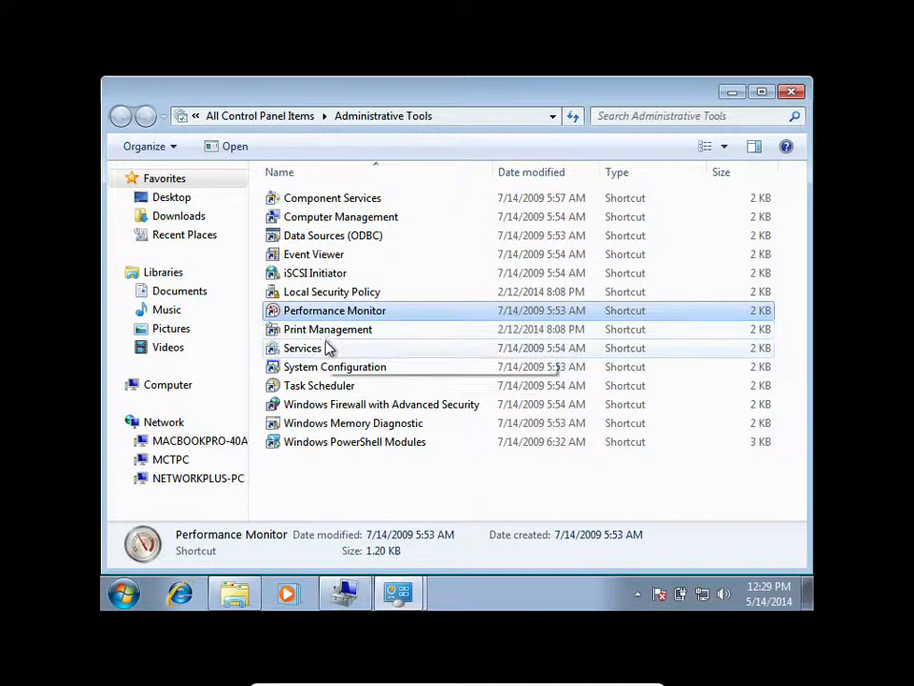
left_click(329, 330)
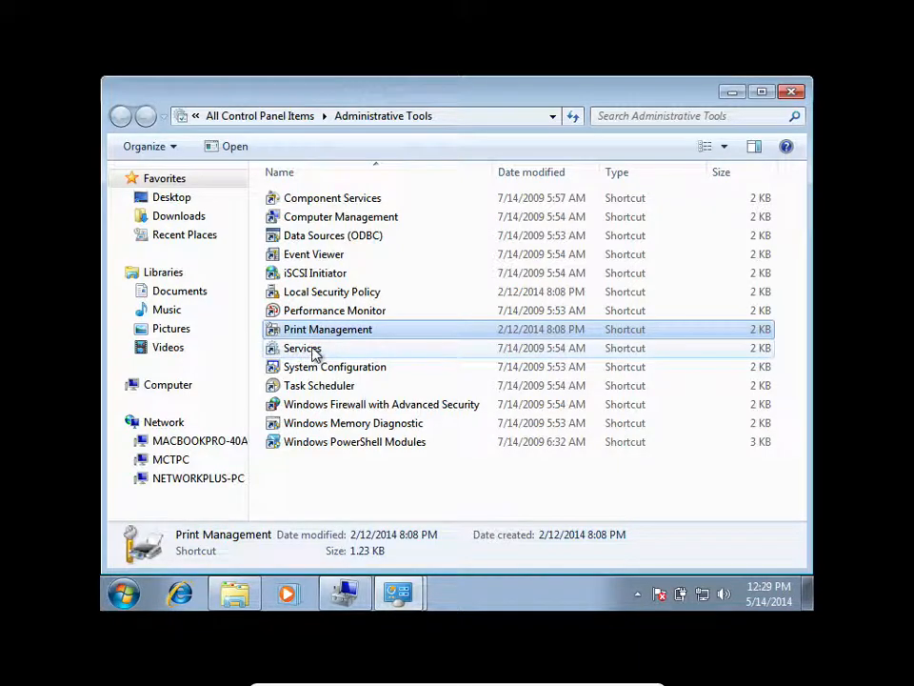
left_click(315, 349)
left_click(319, 368)
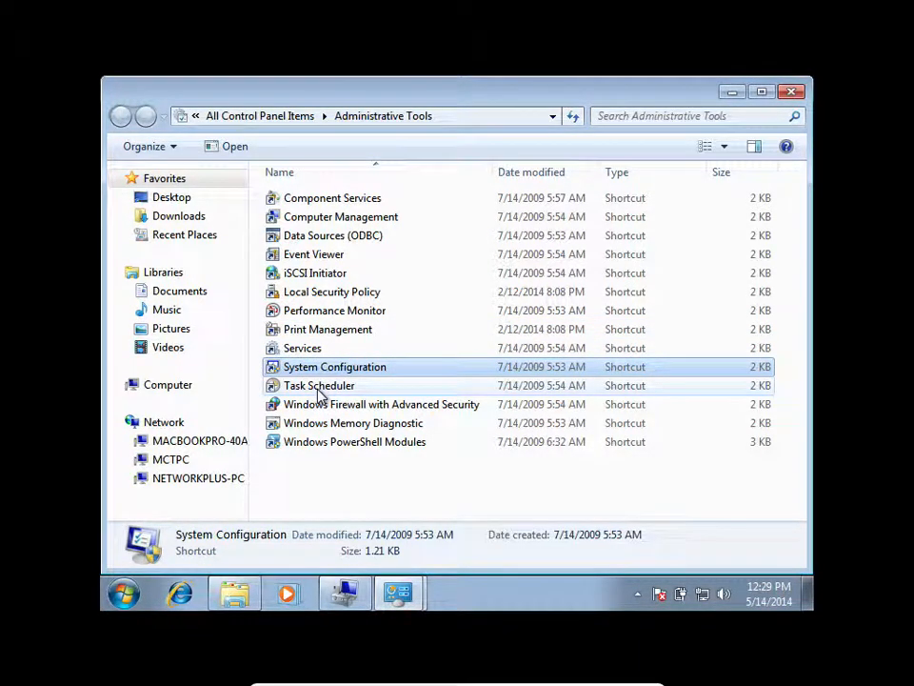
left_click(318, 388)
left_click(319, 406)
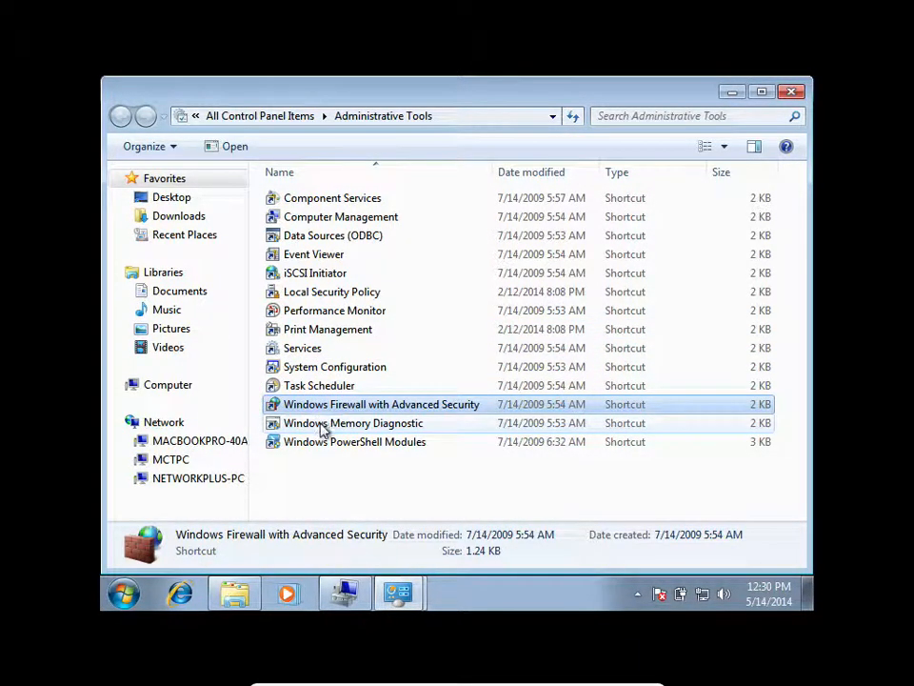
left_click(320, 423)
left_click(327, 447)
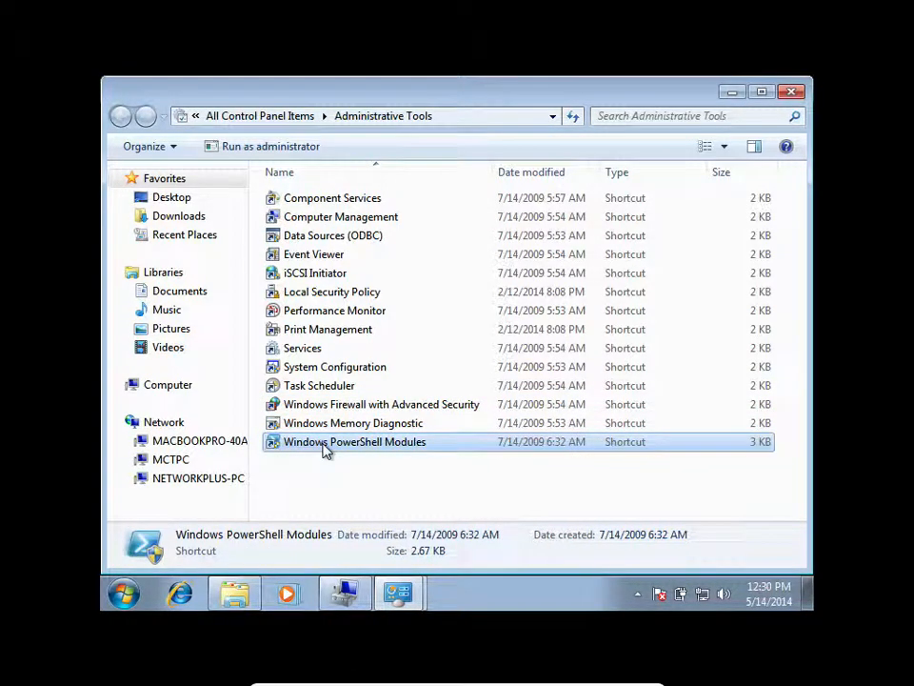
double_click(327, 293)
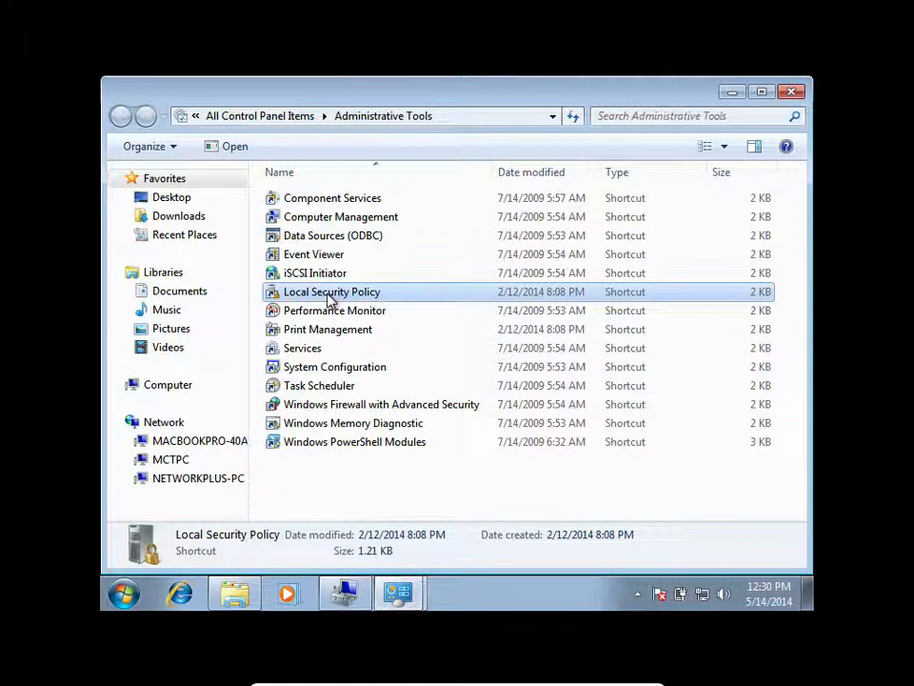
left_click(333, 260)
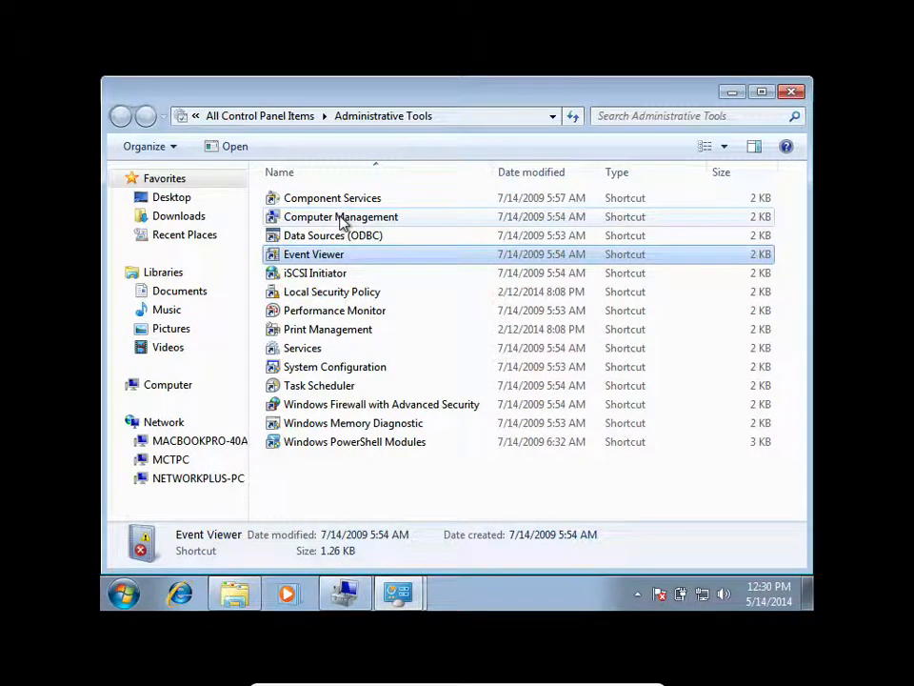
left_click(343, 219)
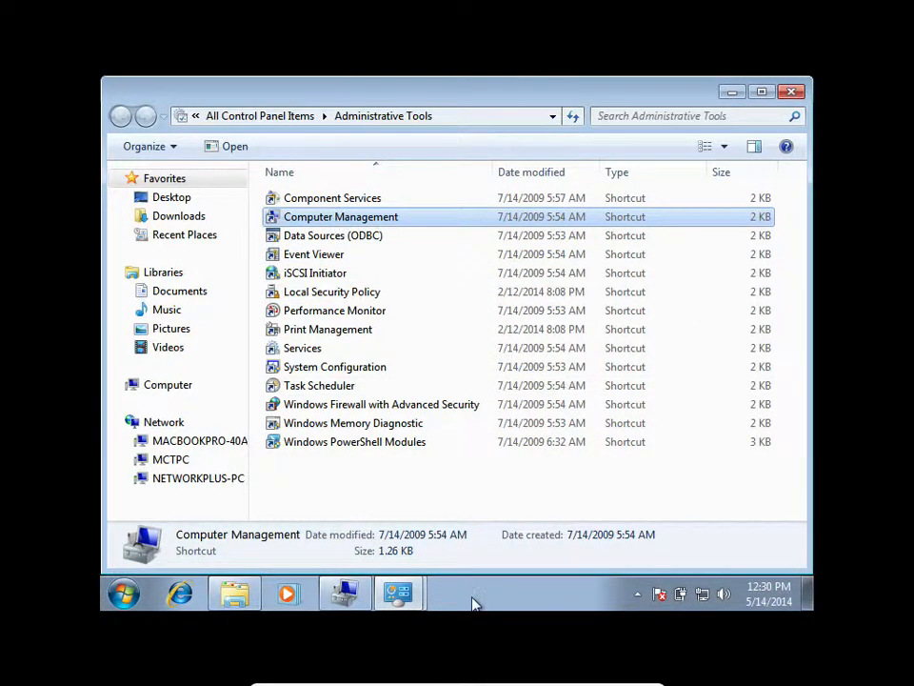
Check the Shrink C: dialog, then return to All Control Panel Items and open Performance Information and Tools.
left_click(349, 606)
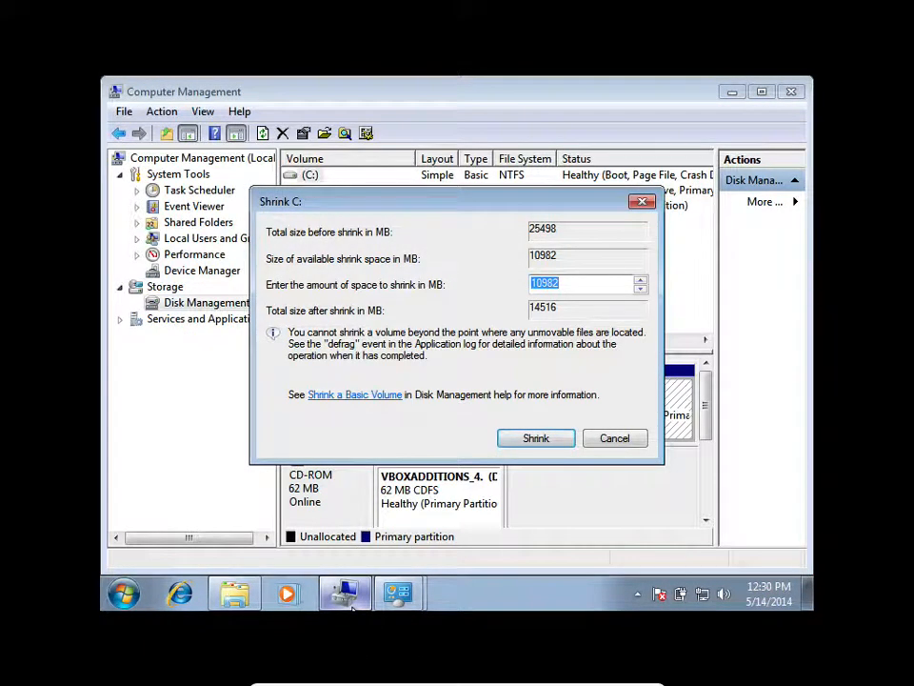
left_click(419, 596)
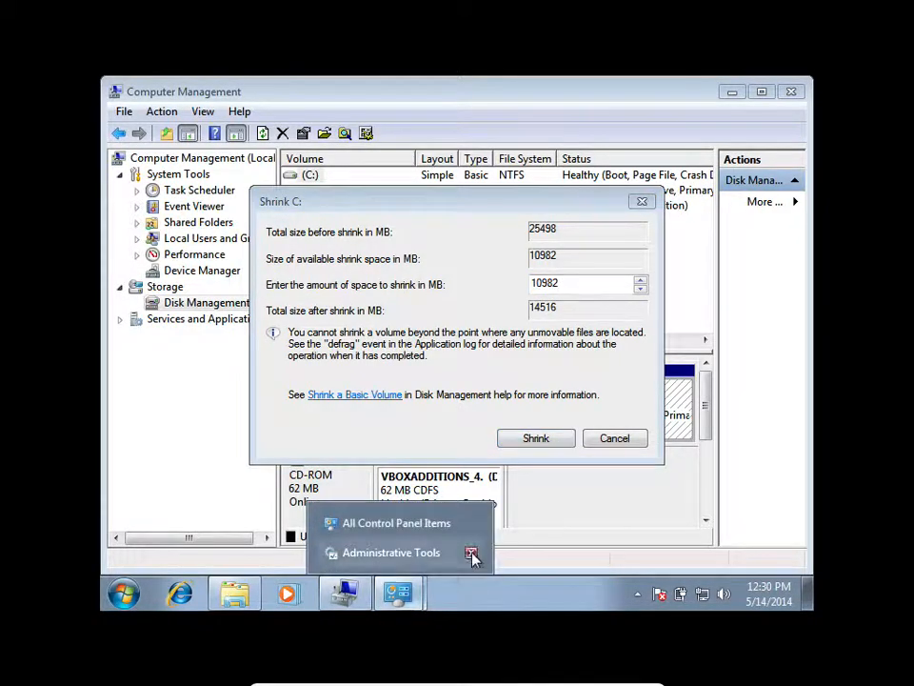
left_click(407, 526)
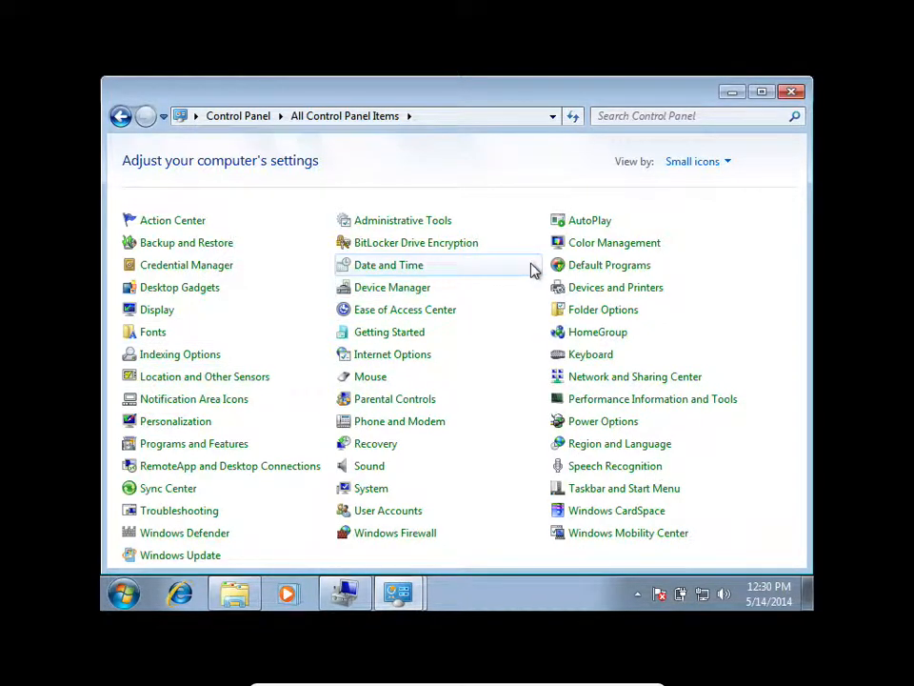
left_click(703, 408)
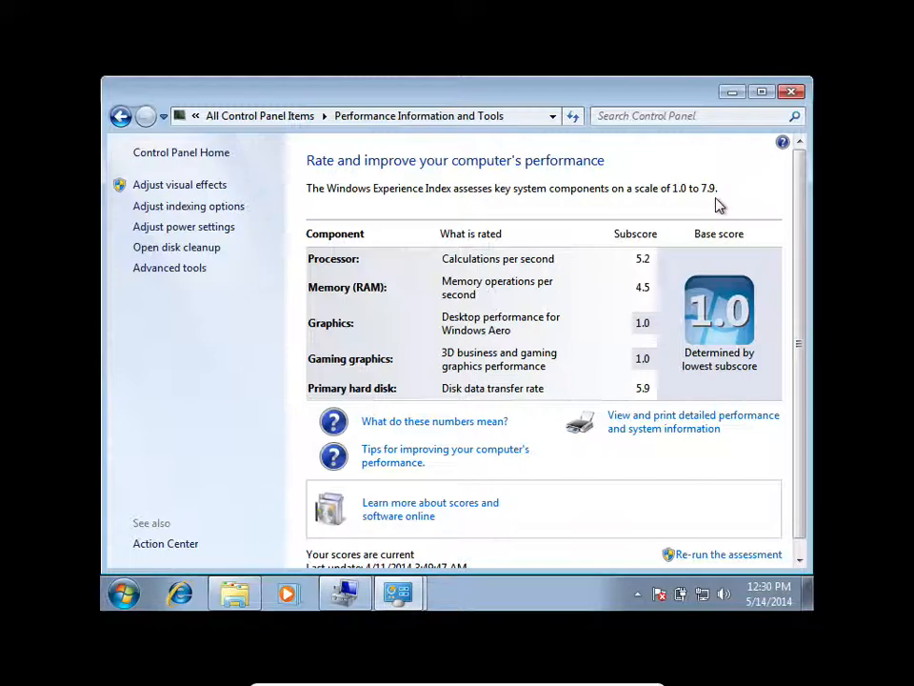
Return to All Control Panel Items and open the Windows Features dialog from Programs and Features.
left_click(299, 119)
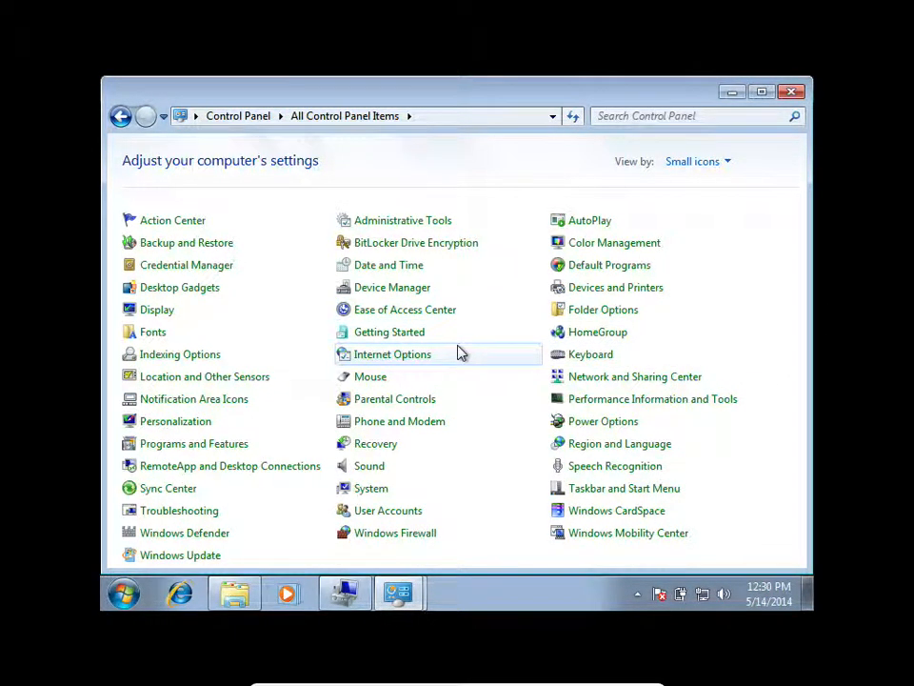
left_click(222, 447)
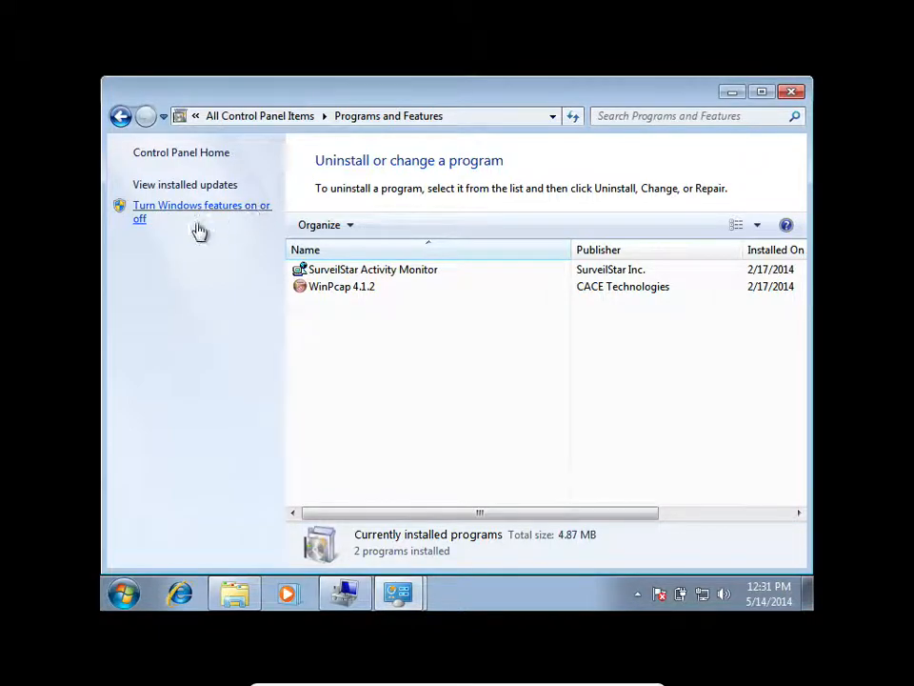
left_click(175, 207)
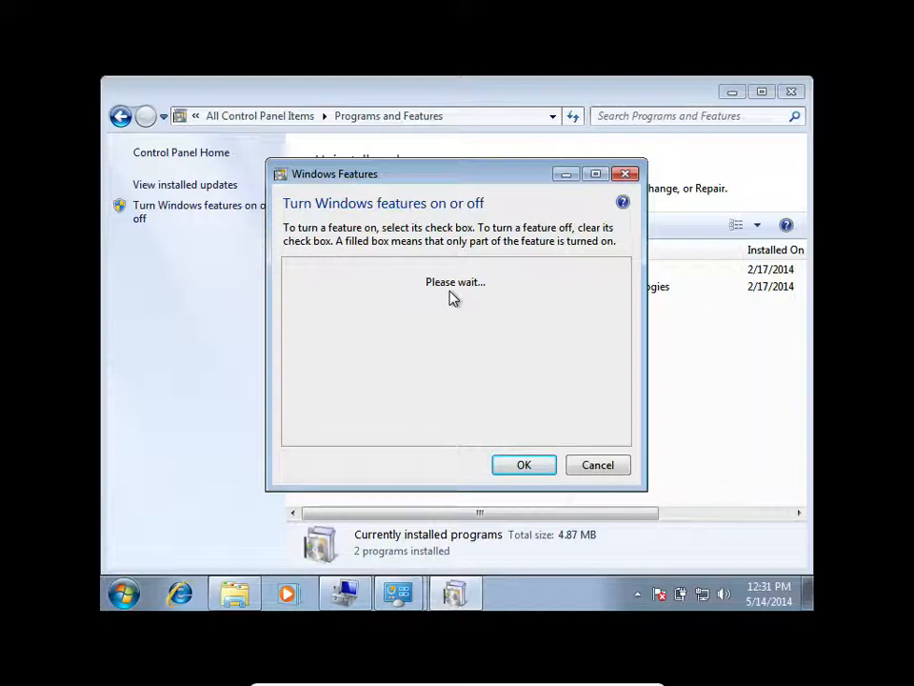
left_click(123, 593)
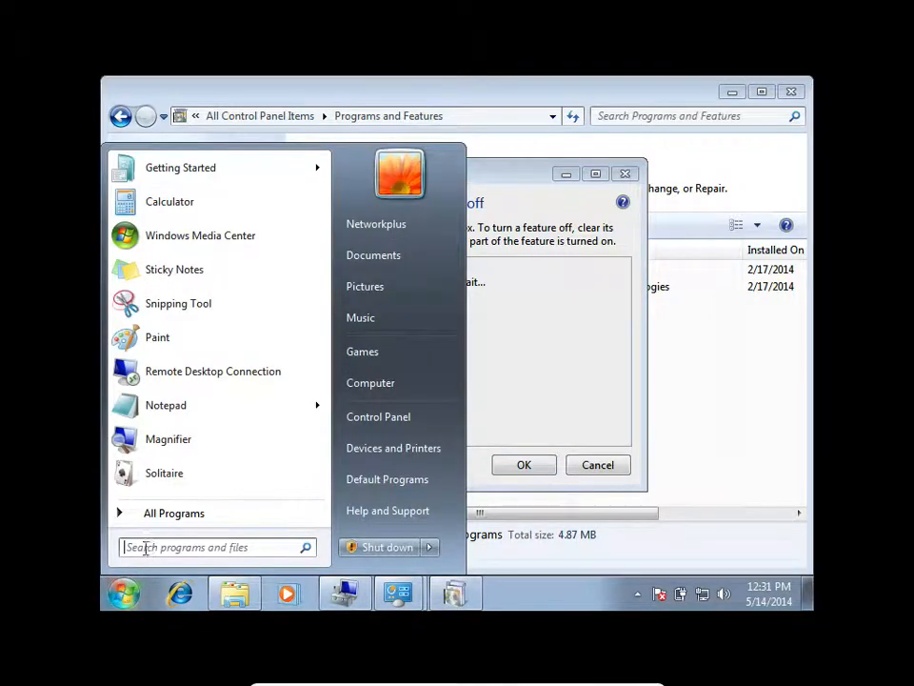
left_click(123, 593)
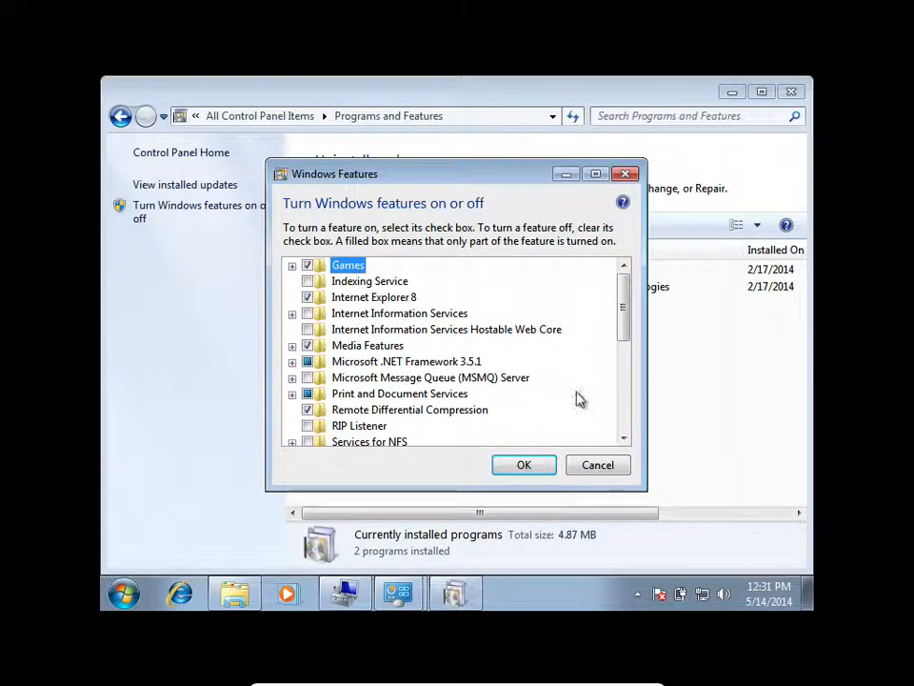
Look through the Windows features list, expand the Games entries, and cancel without changing any feature.
left_click_drag(623, 322, 627, 429)
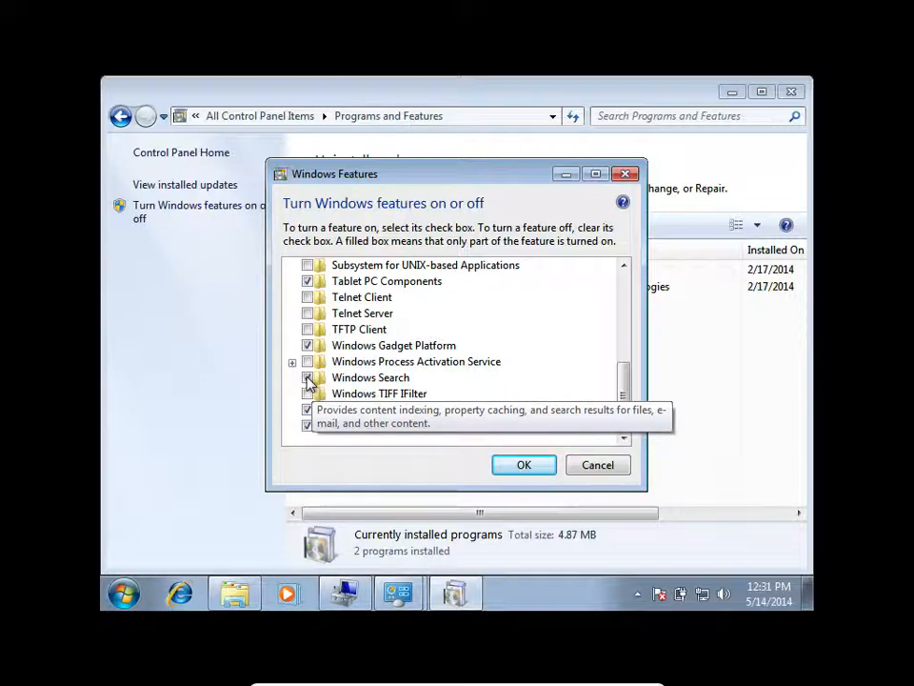
left_click_drag(623, 400, 624, 304)
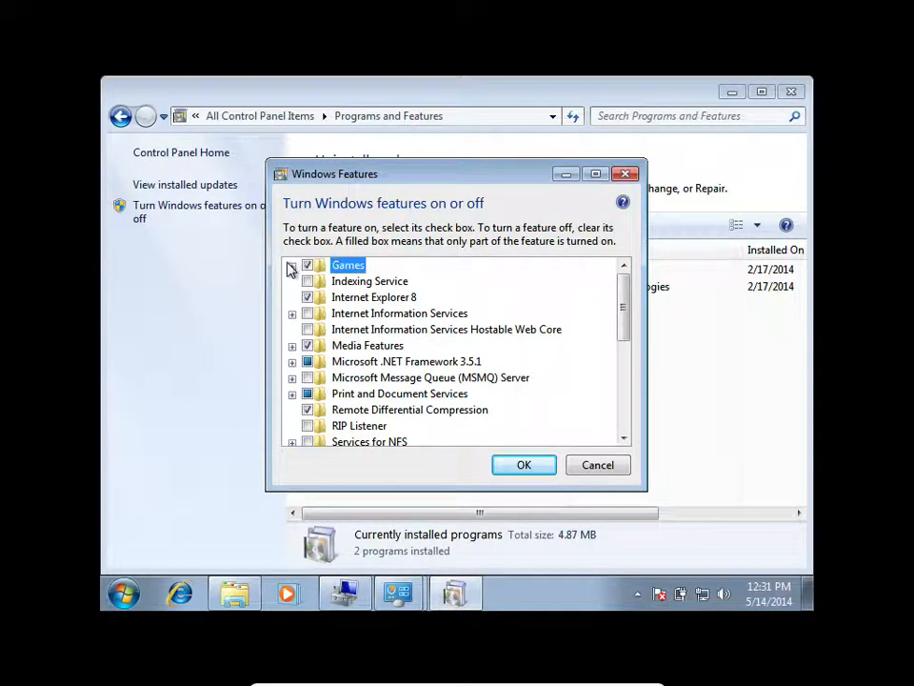
left_click(292, 267)
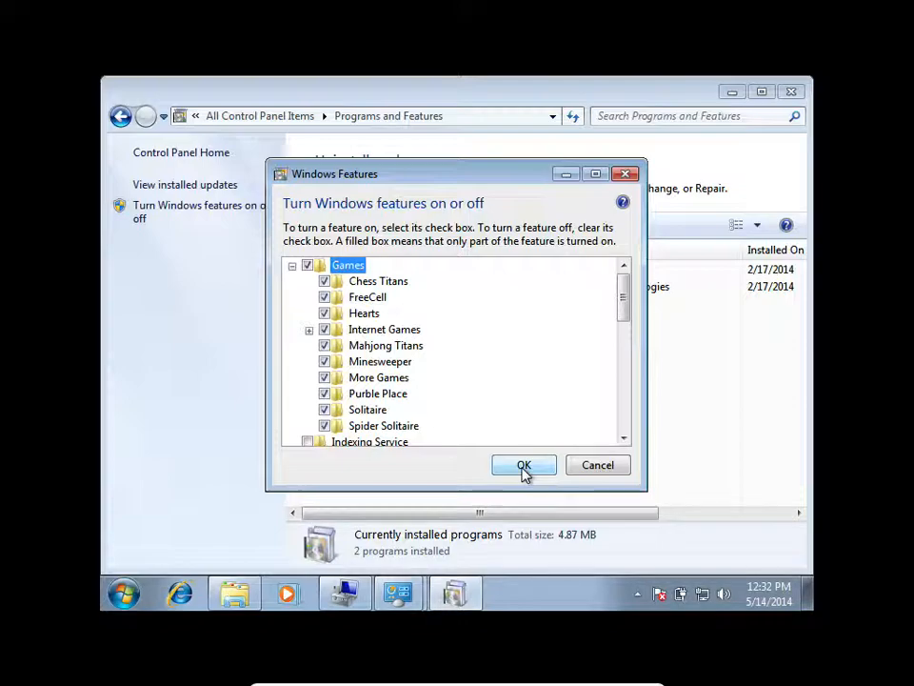
left_click(616, 470)
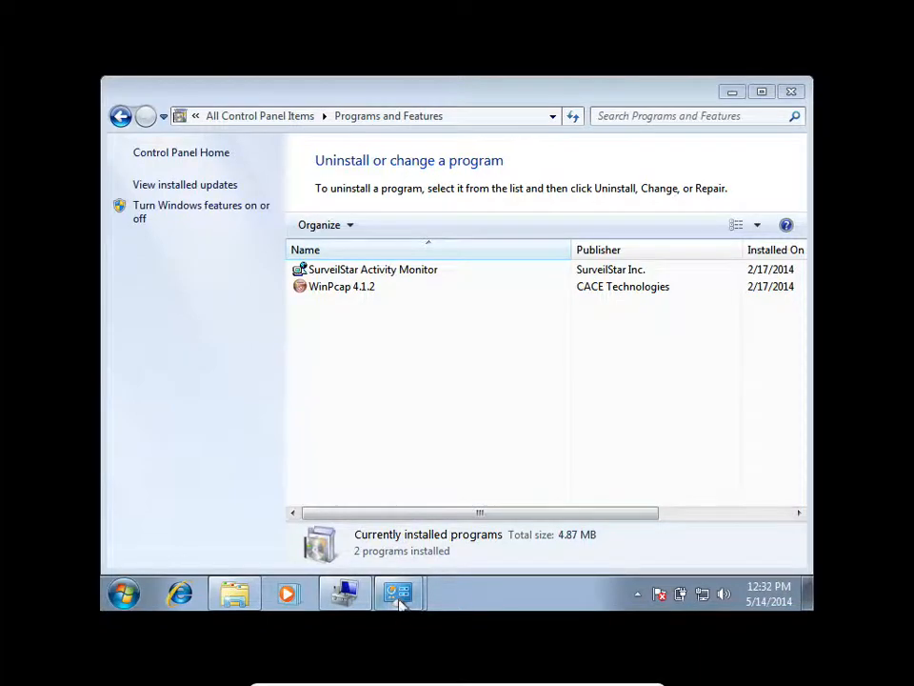
mouse_move(401, 601)
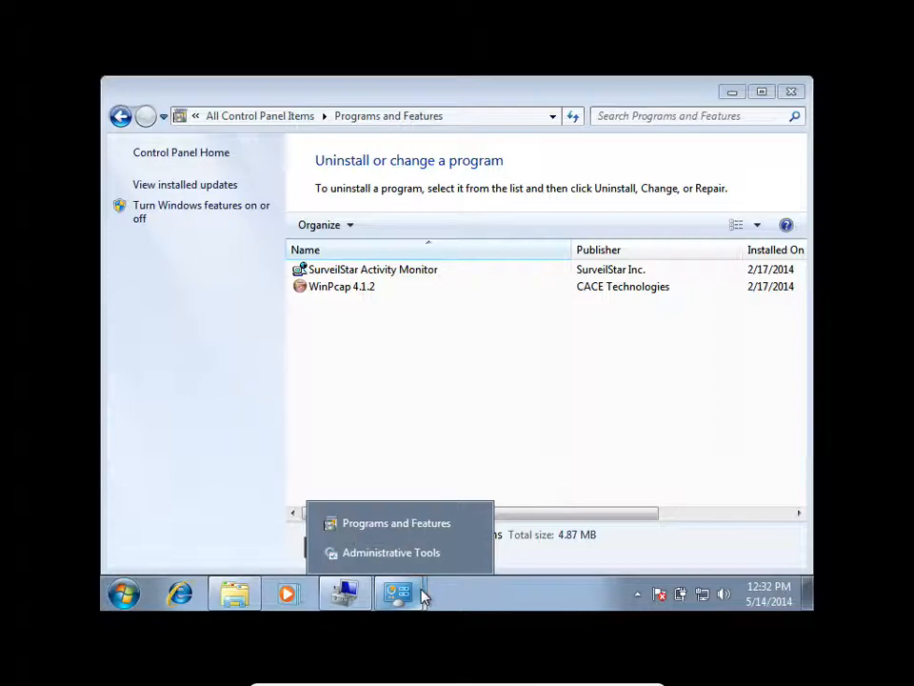
Go to the Advanced Tools of Performance Information and Tools and open Resource Monitor.
left_click(262, 115)
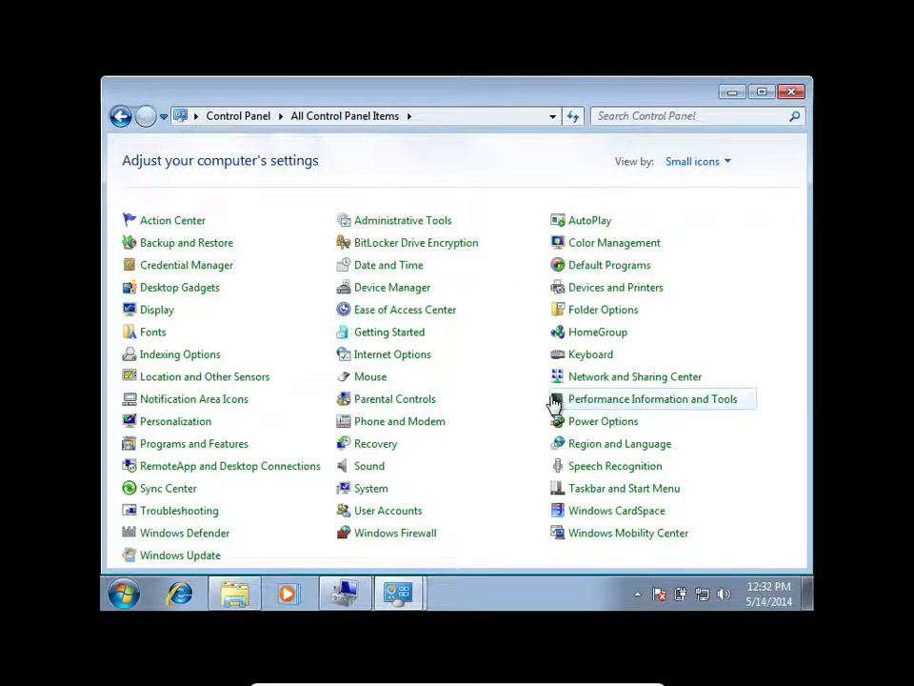
left_click(614, 407)
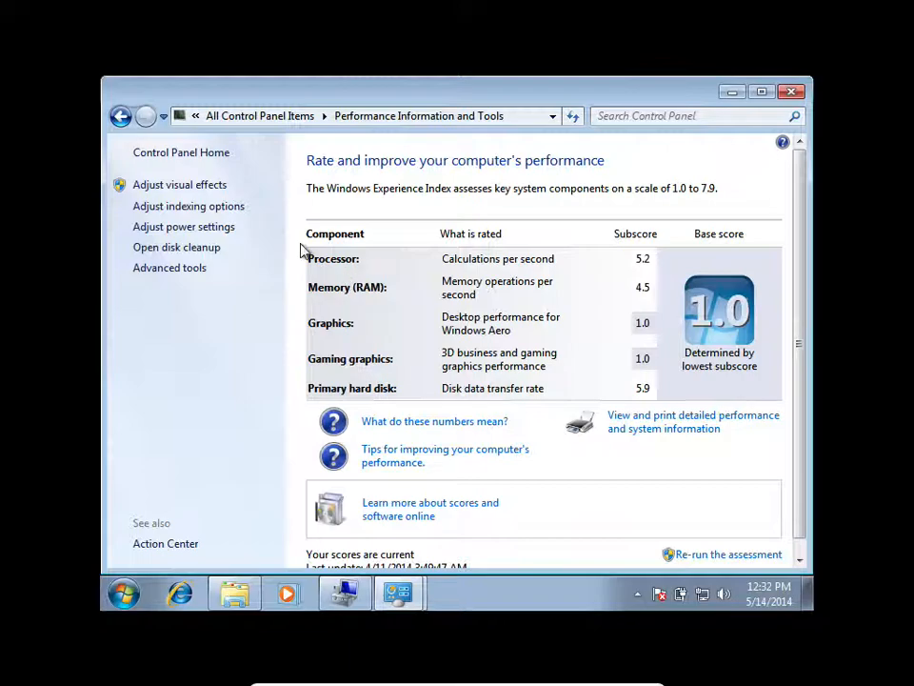
left_click(188, 269)
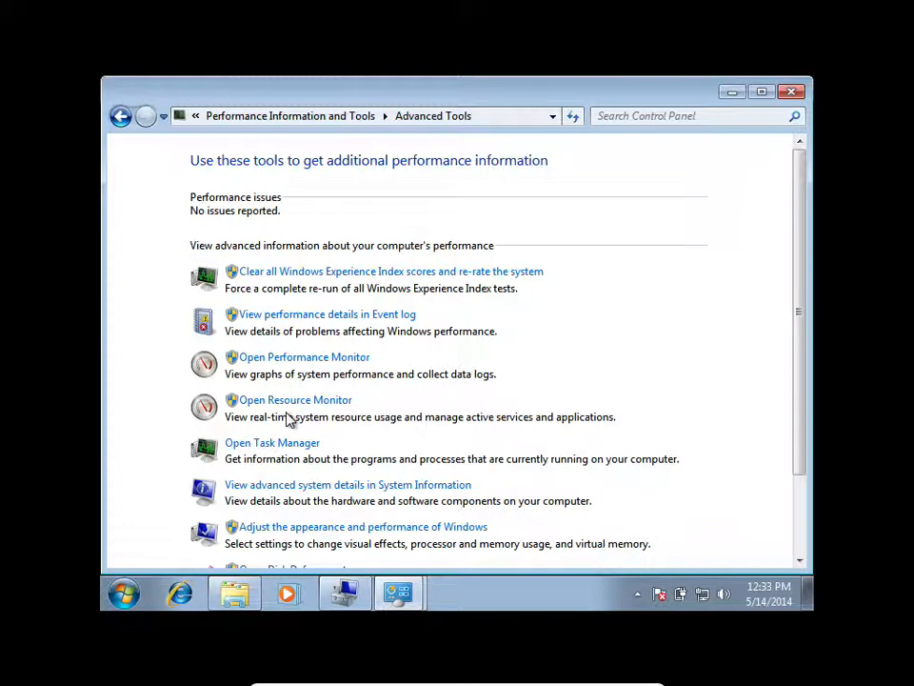
scroll(287, 419, "down", 1)
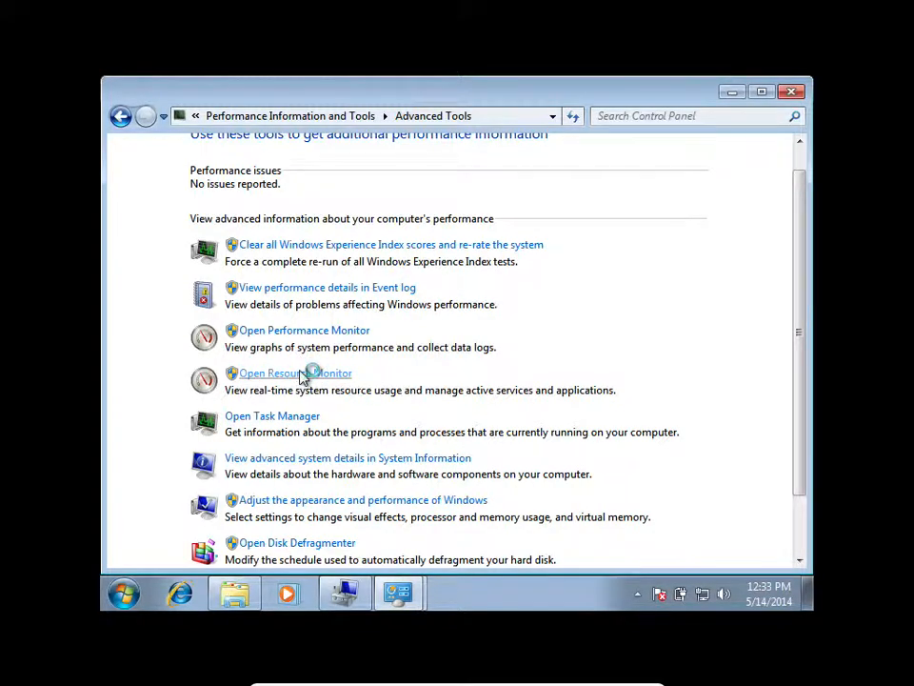
left_click(301, 374)
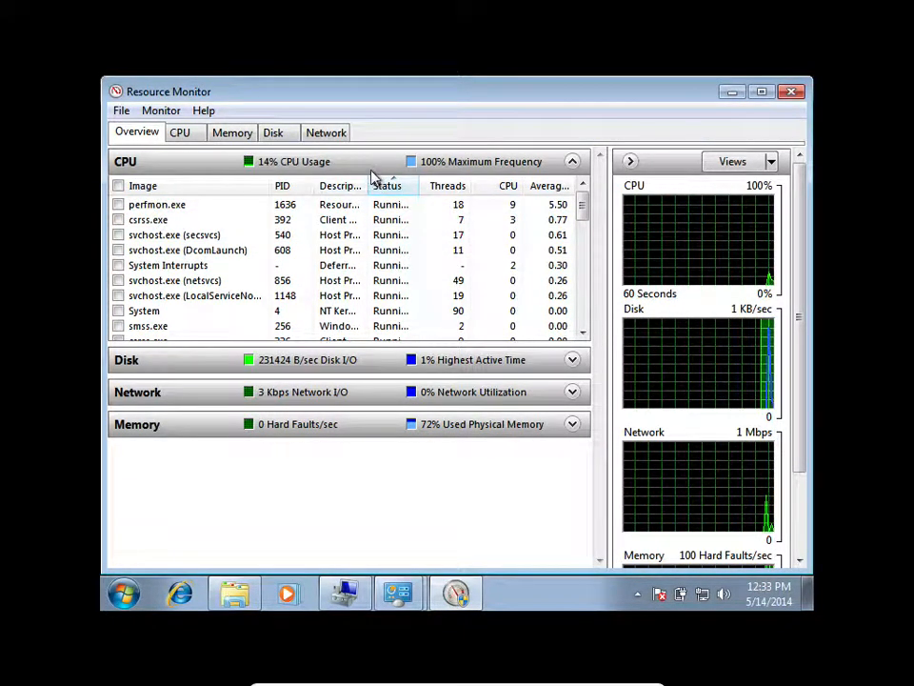
Widen the CPU list's Description column, expand the Network section and widen its Address column to show the full addresses.
left_click_drag(367, 177, 412, 177)
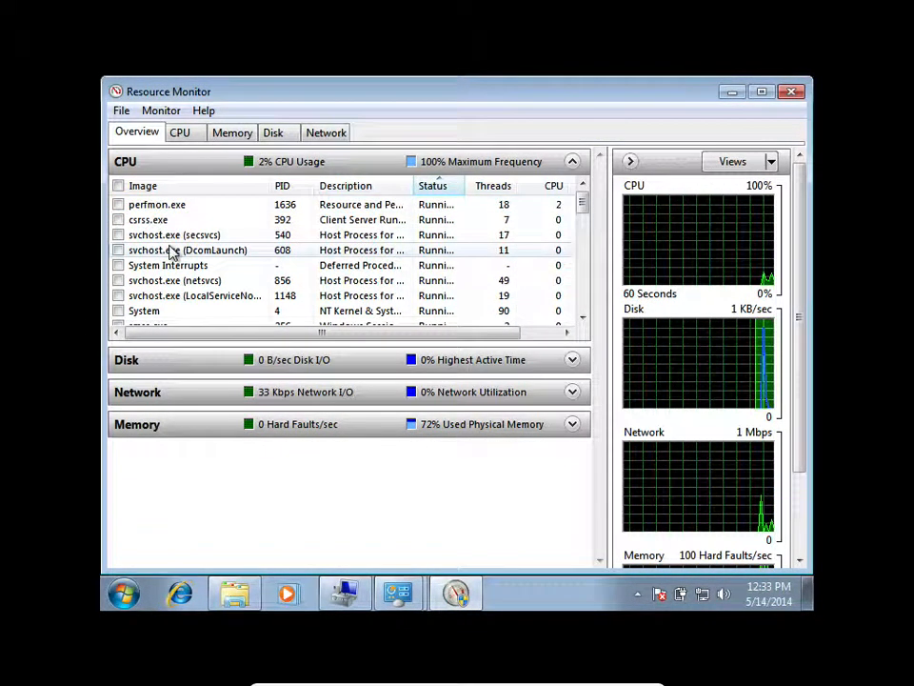
left_click(279, 395)
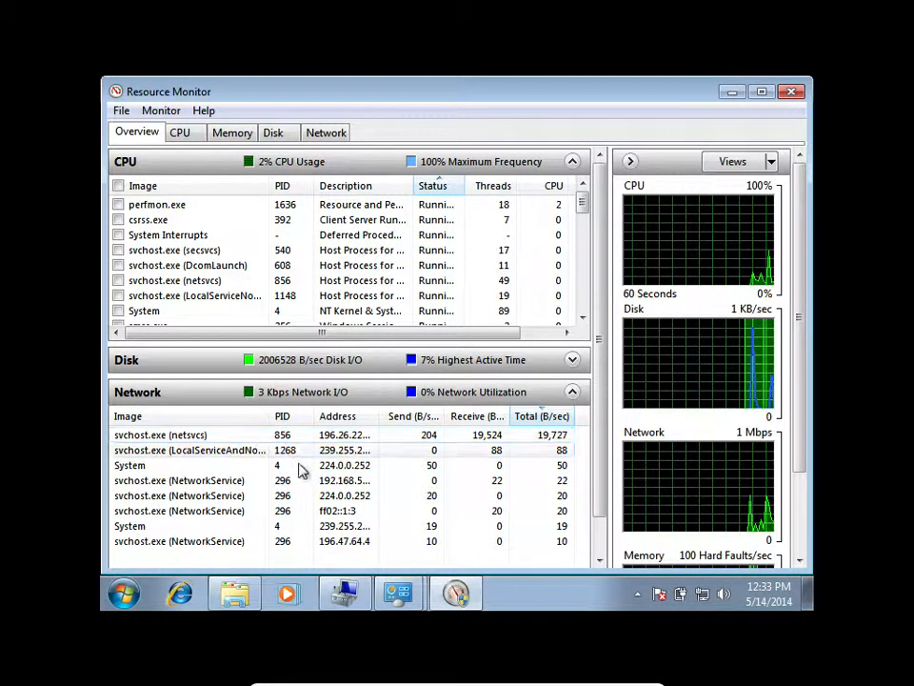
left_click_drag(374, 419, 470, 416)
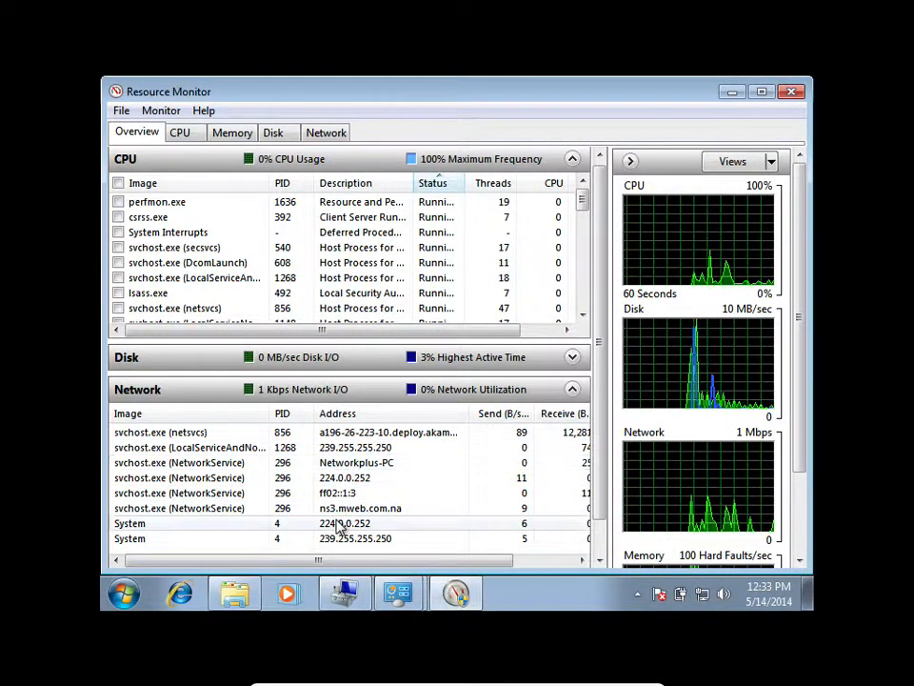
scroll(334, 525, "right", 2)
scroll(339, 526, "right", 1)
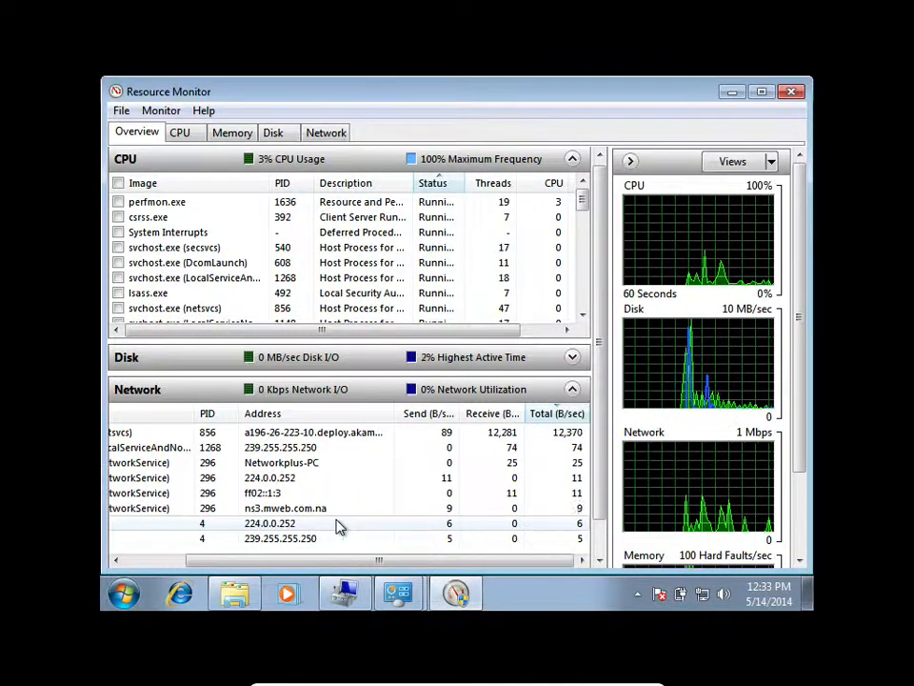
Launch Internet Explorer with its home page to generate network traffic, and switch back to Resource Monitor.
left_click(180, 593)
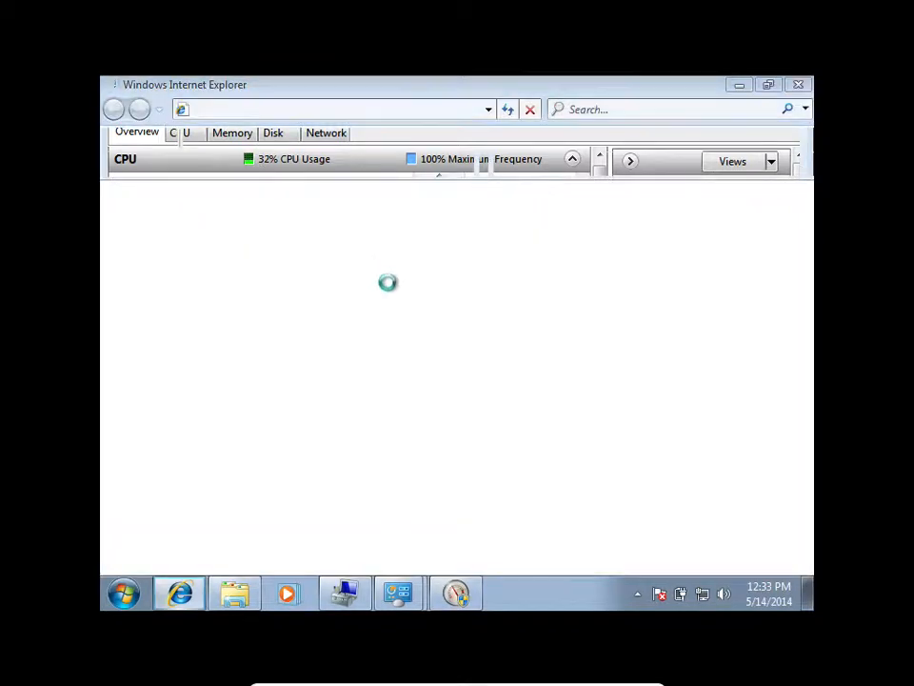
left_click(426, 375)
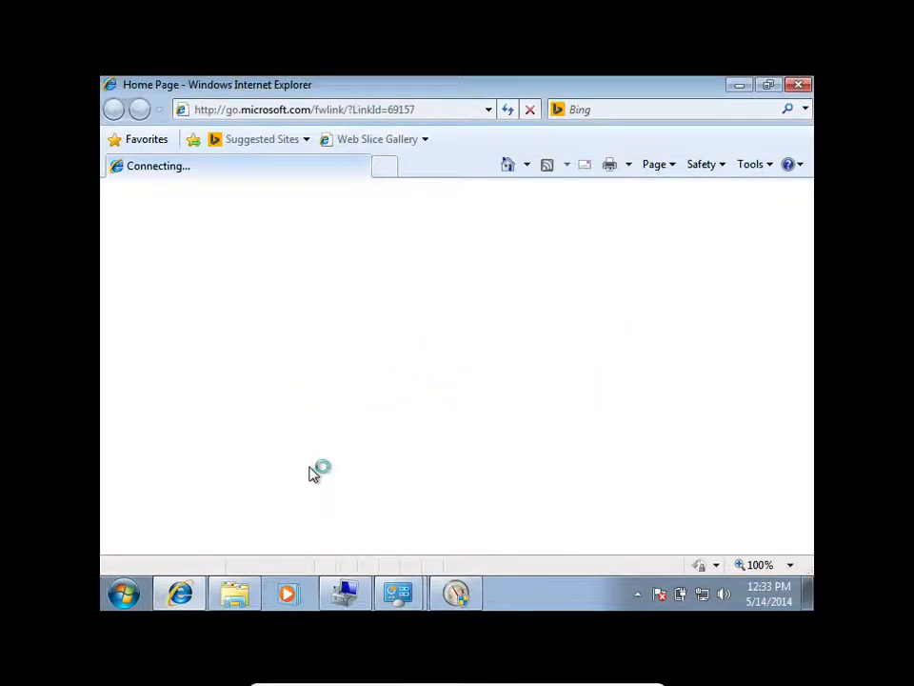
left_click(455, 593)
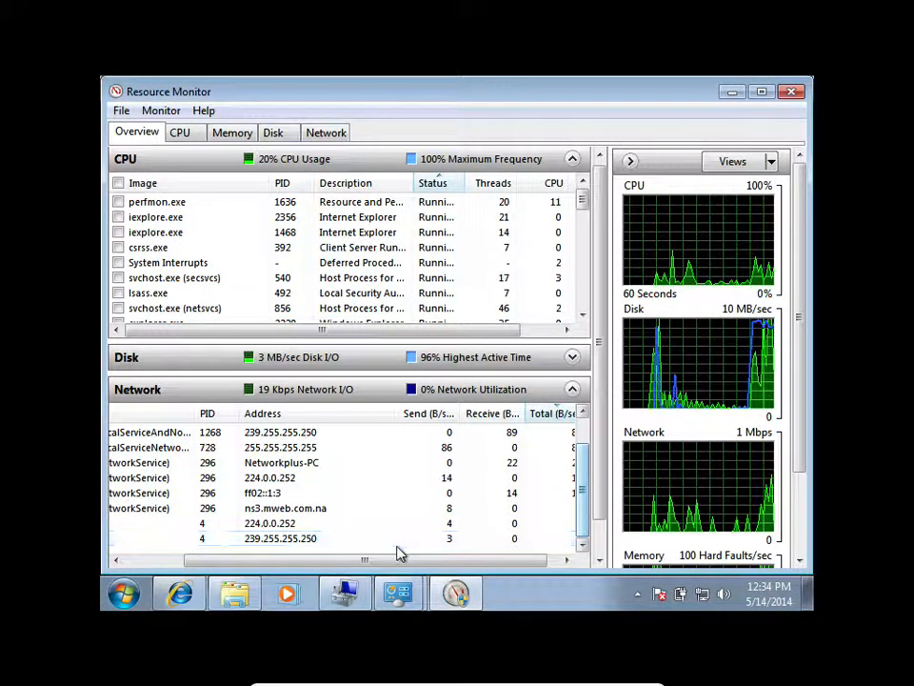
Examine the processes and addresses in the Network section, checking the loaded page in Internet Explorer in between.
left_click_drag(372, 561, 305, 560)
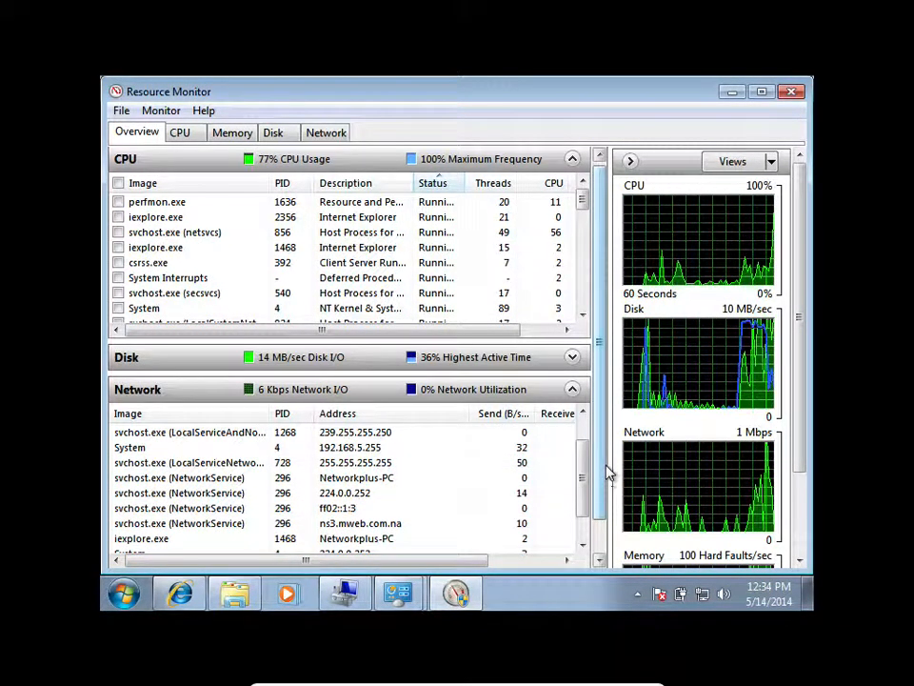
left_click_drag(582, 467, 586, 534)
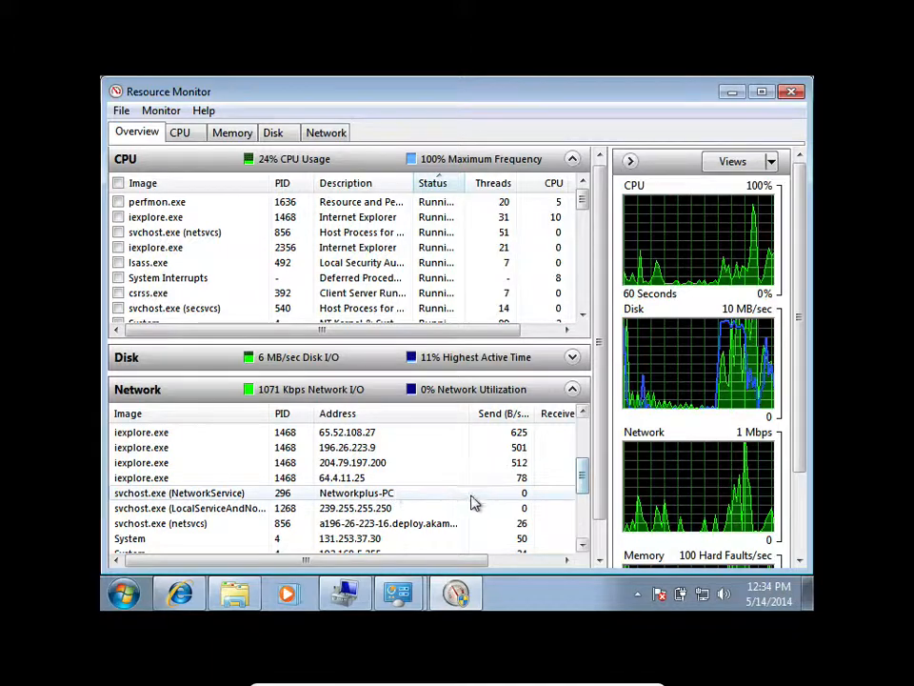
left_click_drag(583, 480, 588, 440)
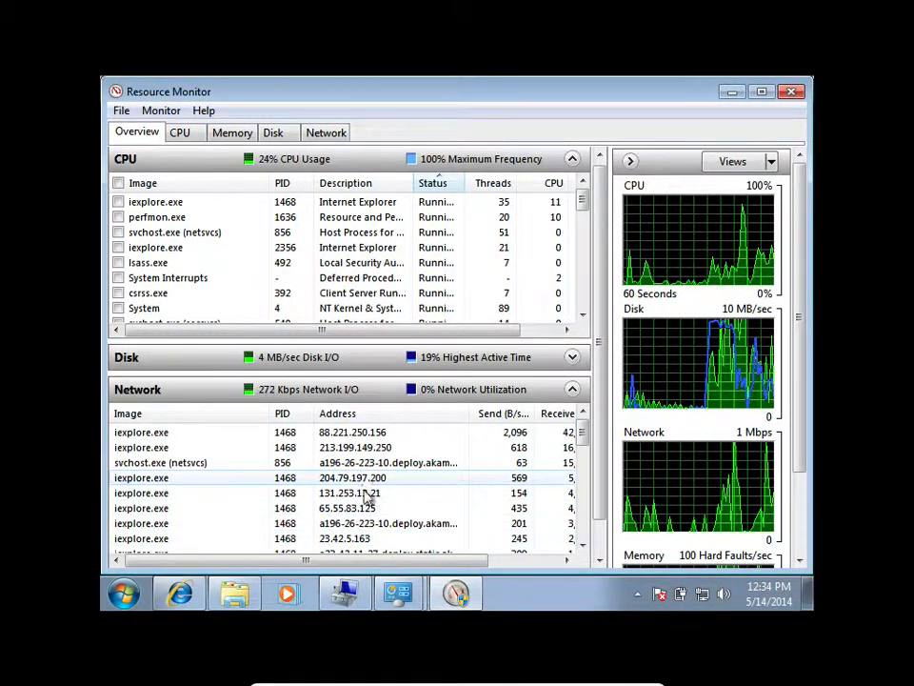
left_click_drag(583, 430, 589, 519)
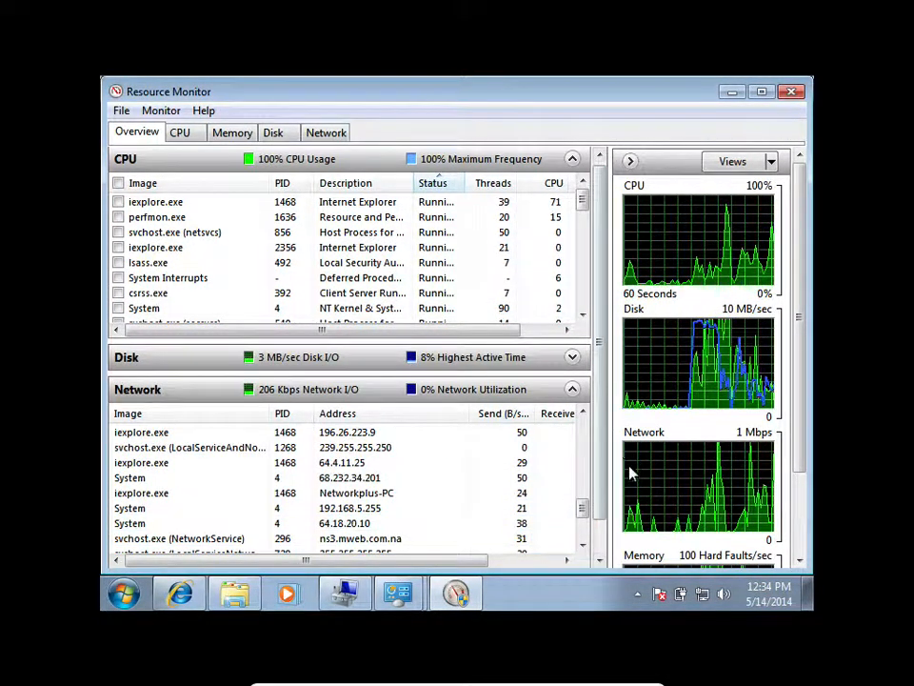
left_click(180, 600)
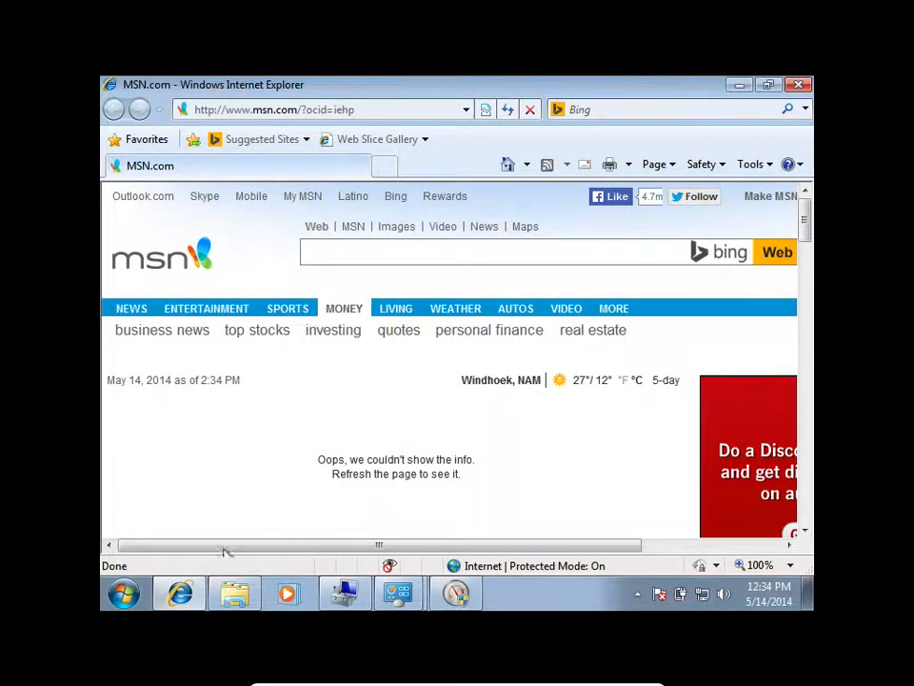
left_click(178, 599)
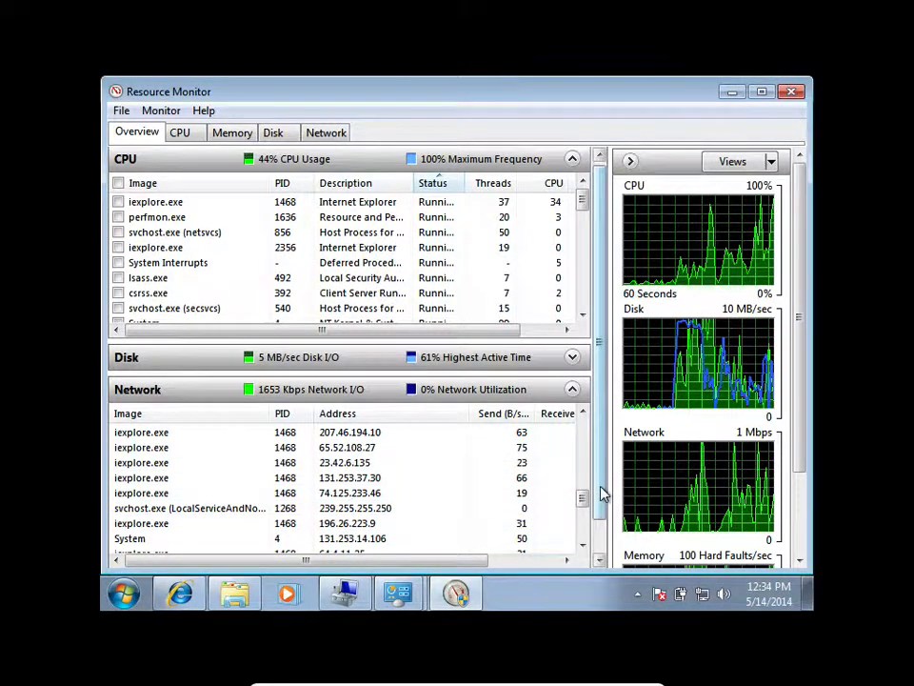
left_click_drag(582, 497, 588, 427)
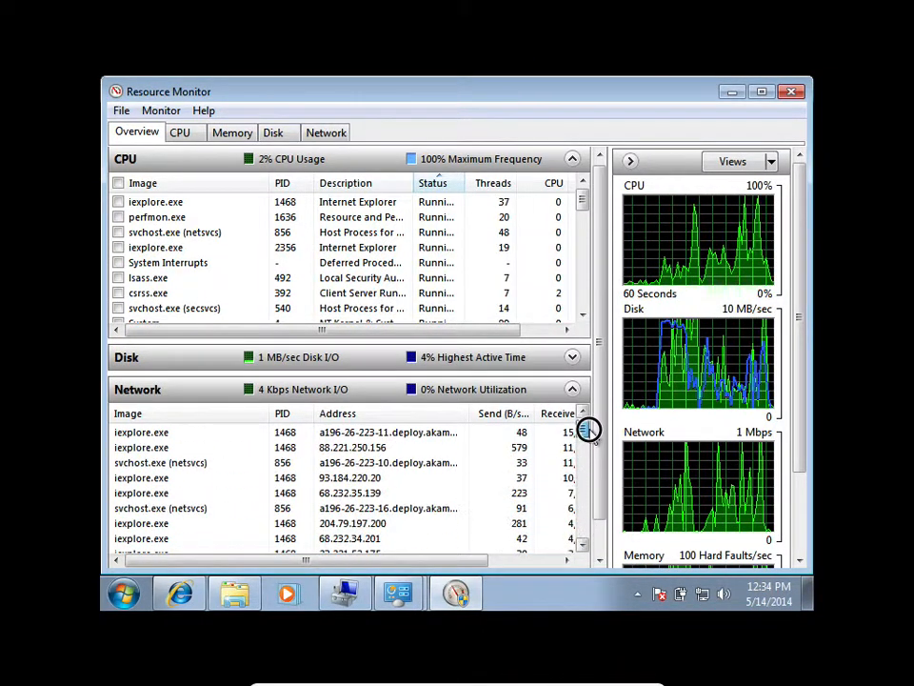
Collapse the Network section, check the per-process usage in the Memory section, and close Resource Monitor.
left_click(204, 392)
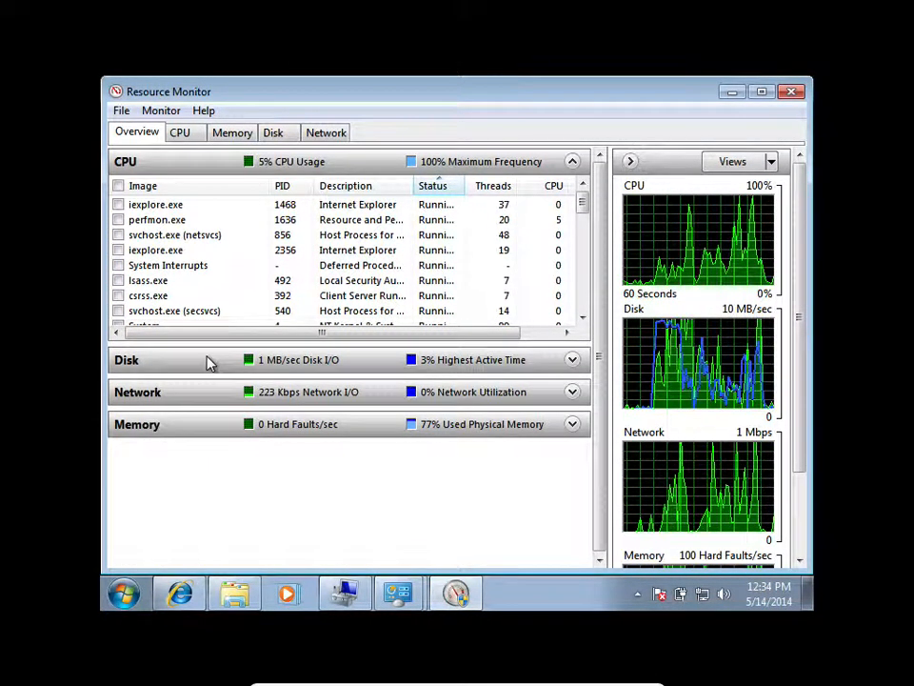
left_click(210, 429)
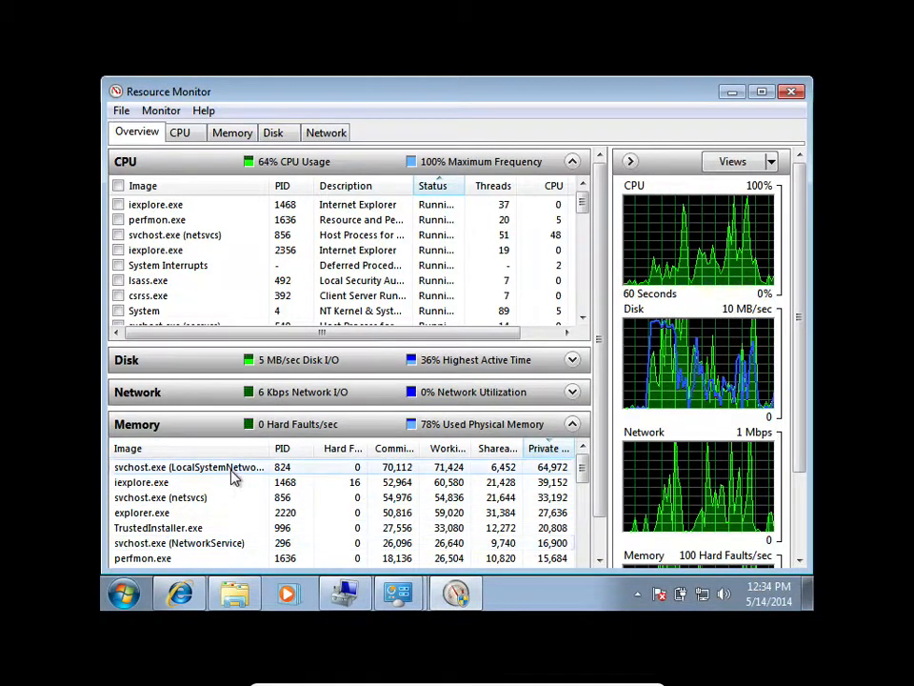
left_click(227, 429)
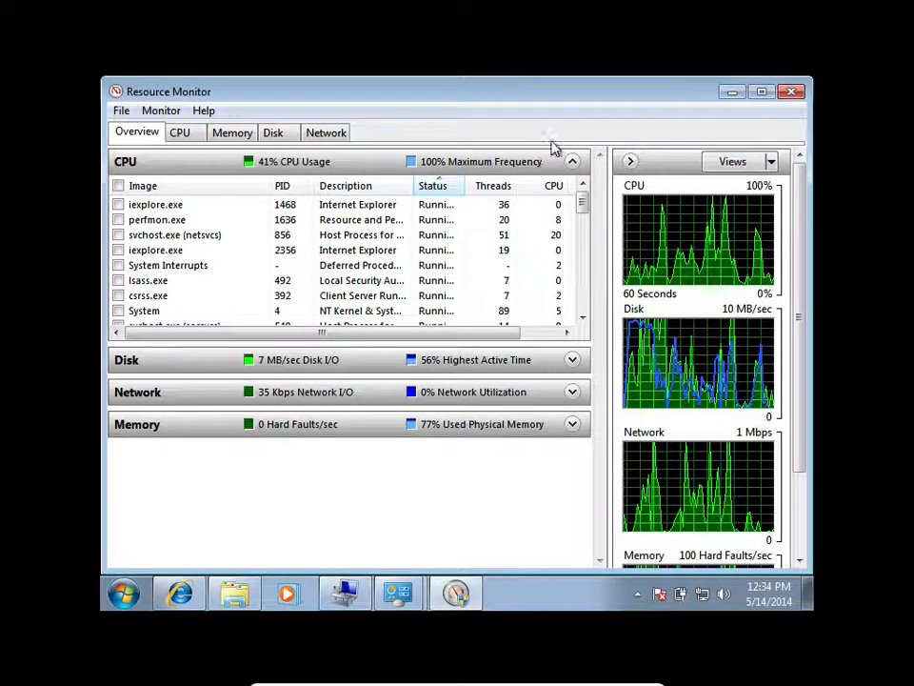
left_click(792, 91)
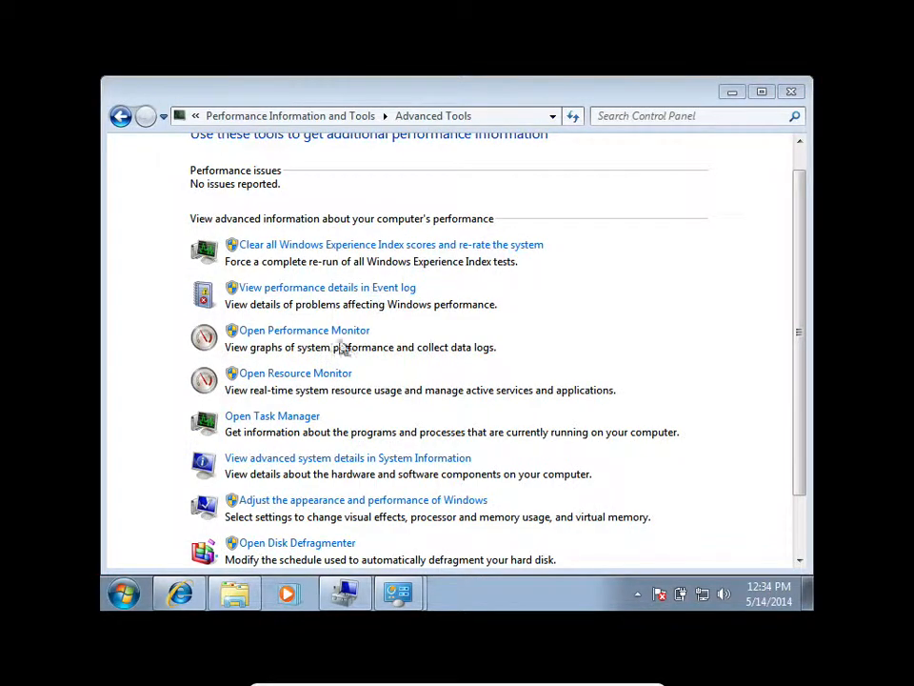
Open Disk Defragmenter from the Advanced Tools, bring up its schedule configuration and set the frequency to Monthly.
left_click(283, 543)
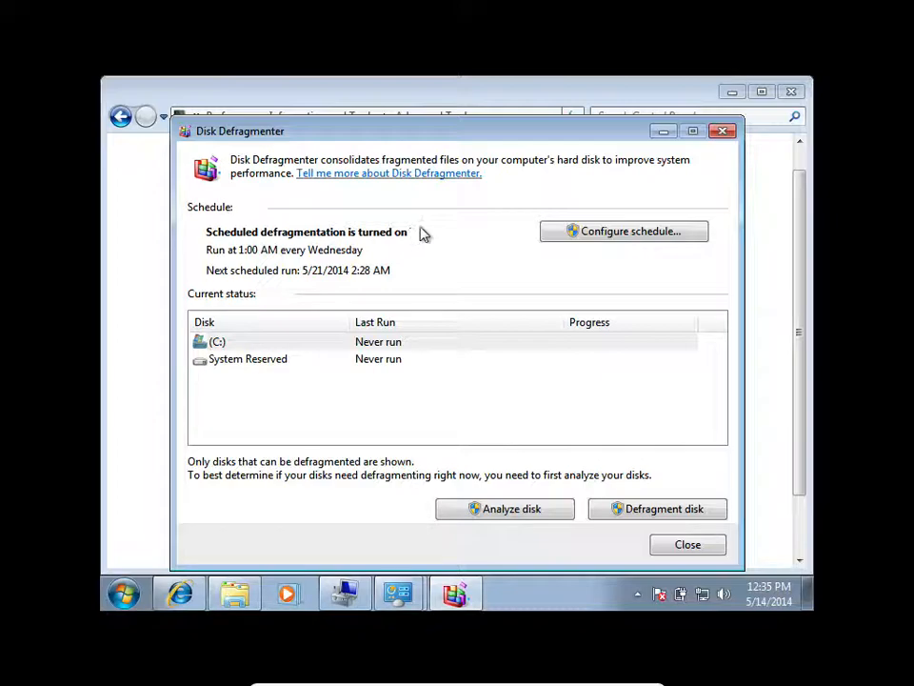
left_click(588, 231)
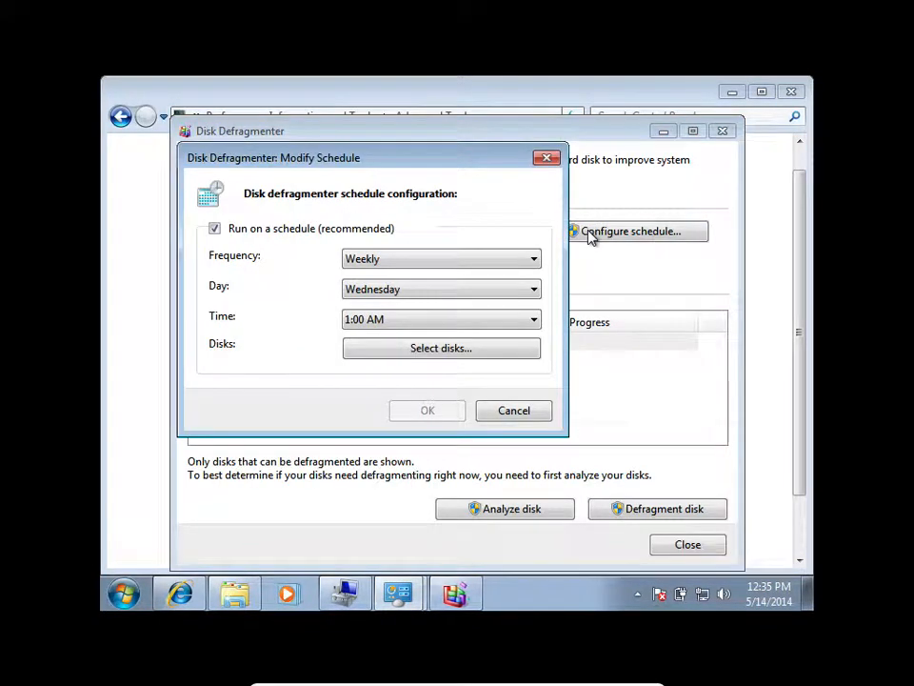
left_click(419, 261)
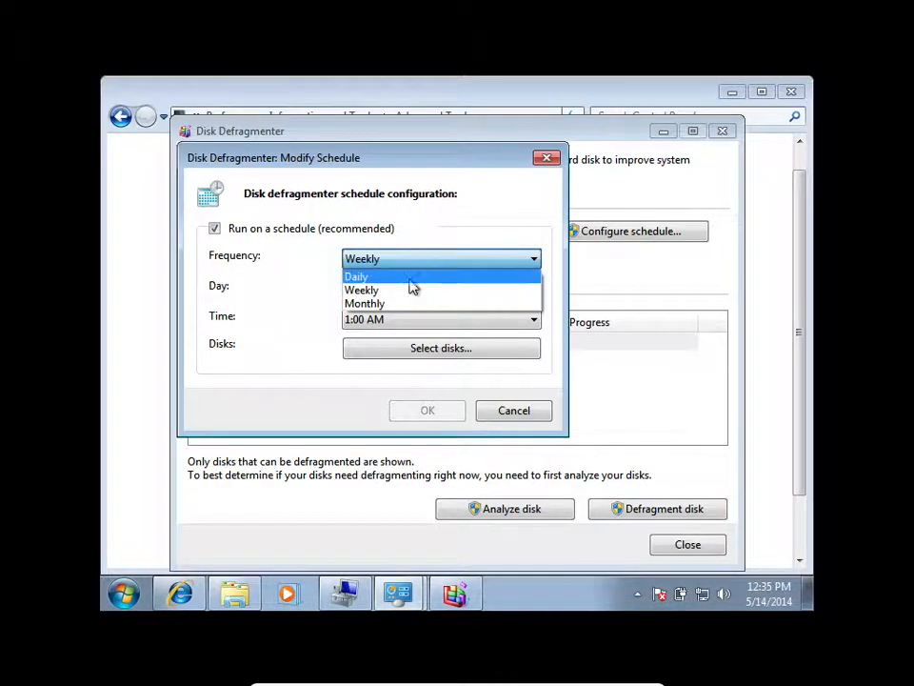
left_click(398, 312)
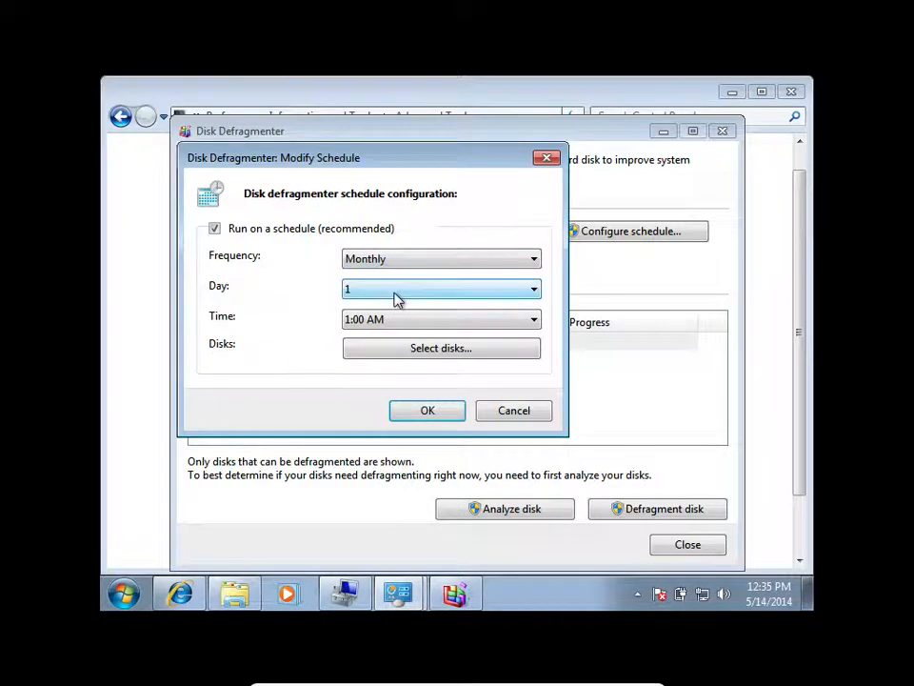
Set the monthly defragmentation day to 6 and look through the available start times.
left_click(396, 296)
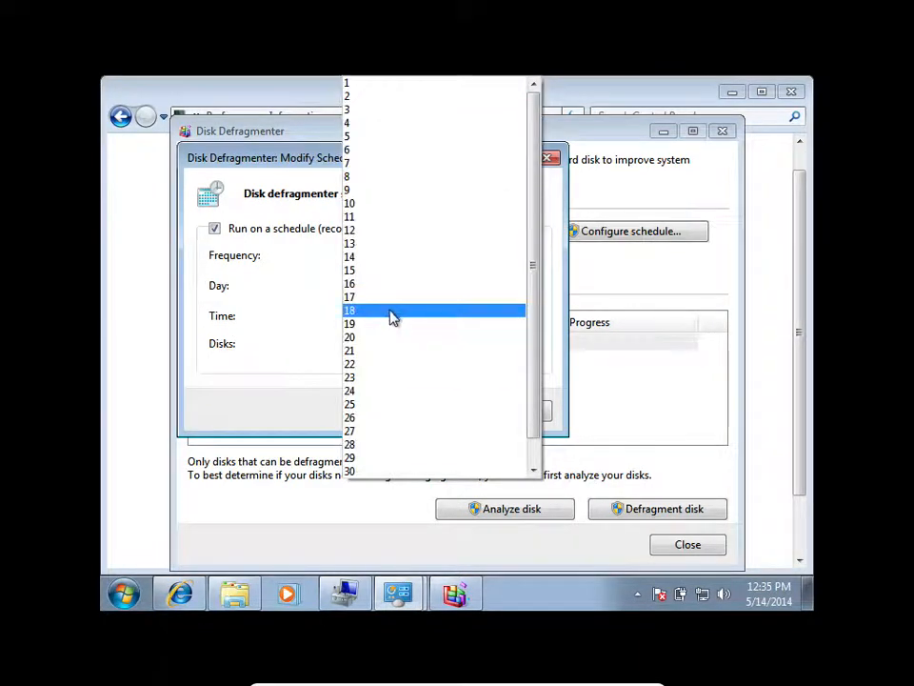
left_click(381, 151)
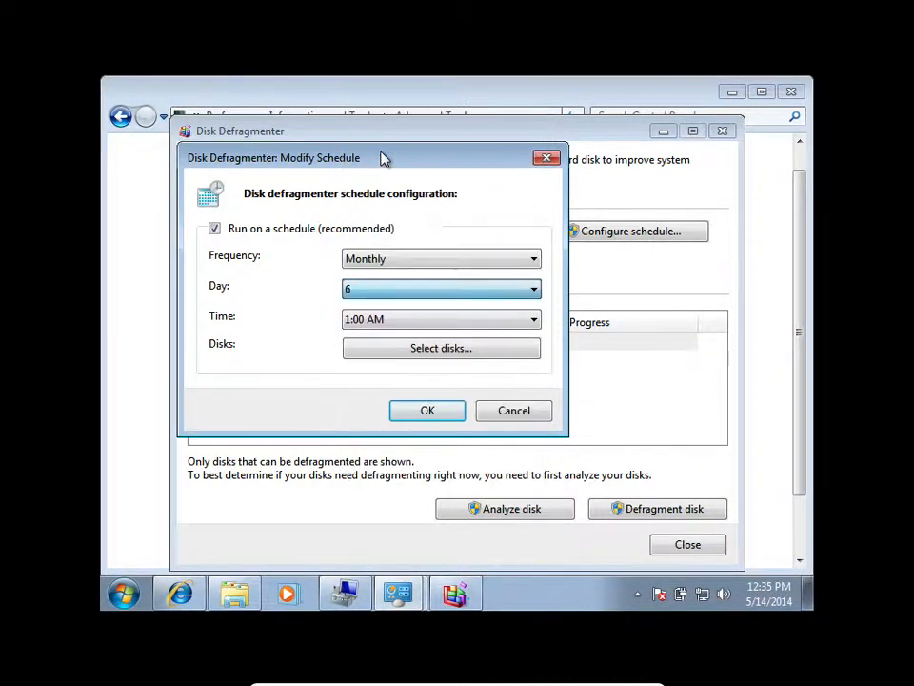
left_click(415, 300)
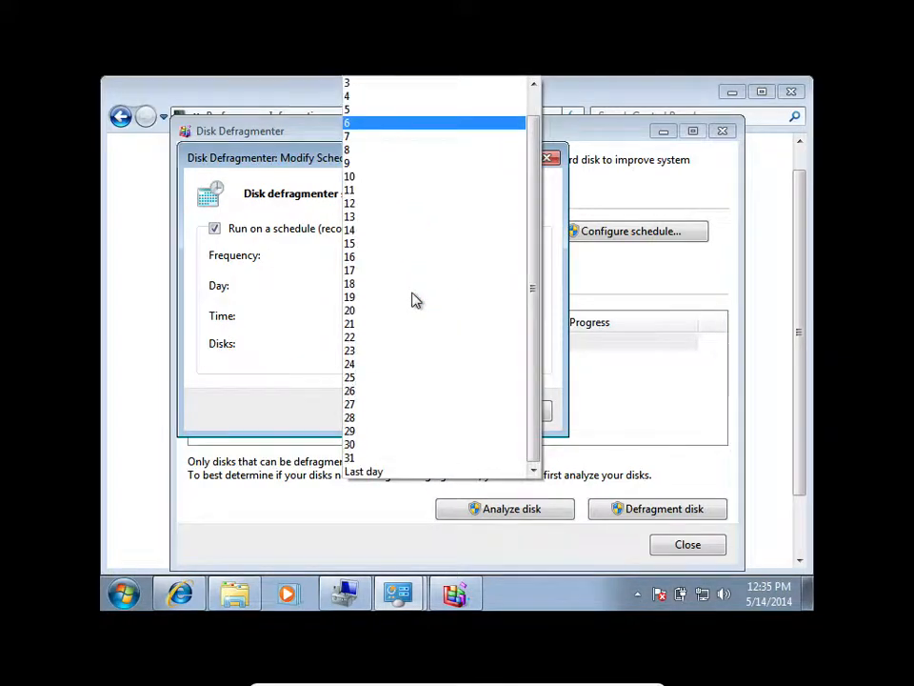
left_click(384, 121)
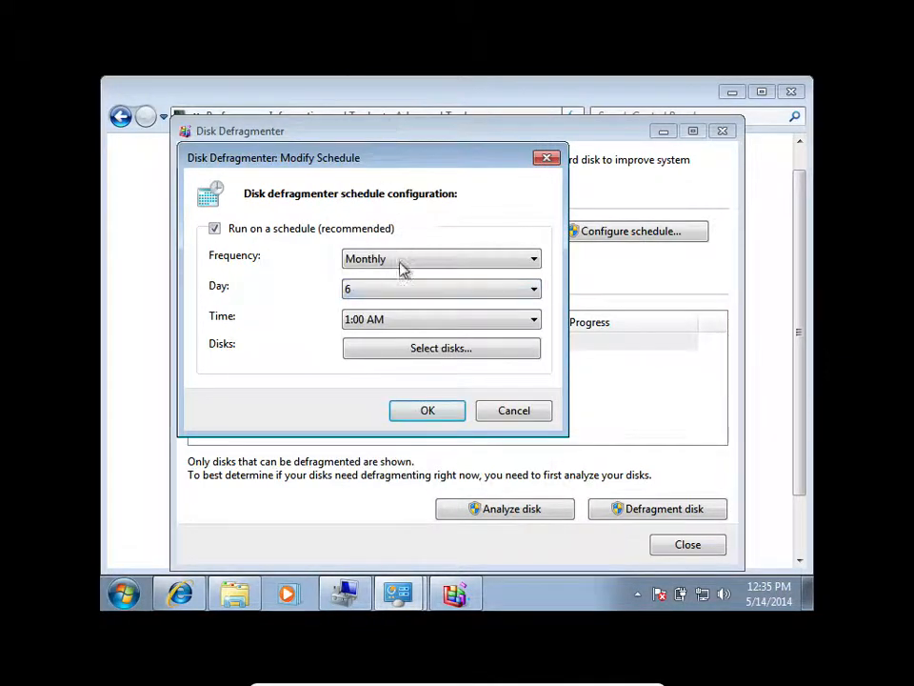
left_click(405, 326)
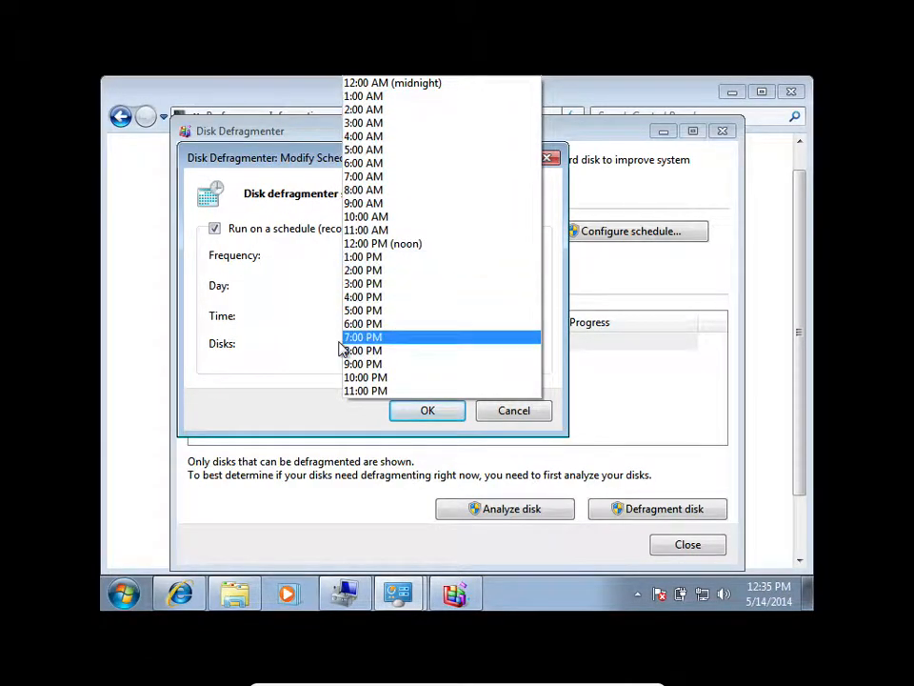
left_click(289, 341)
Set the monthly defragmentation to run on day 25 at 12:00 PM (noon).
left_click(376, 296)
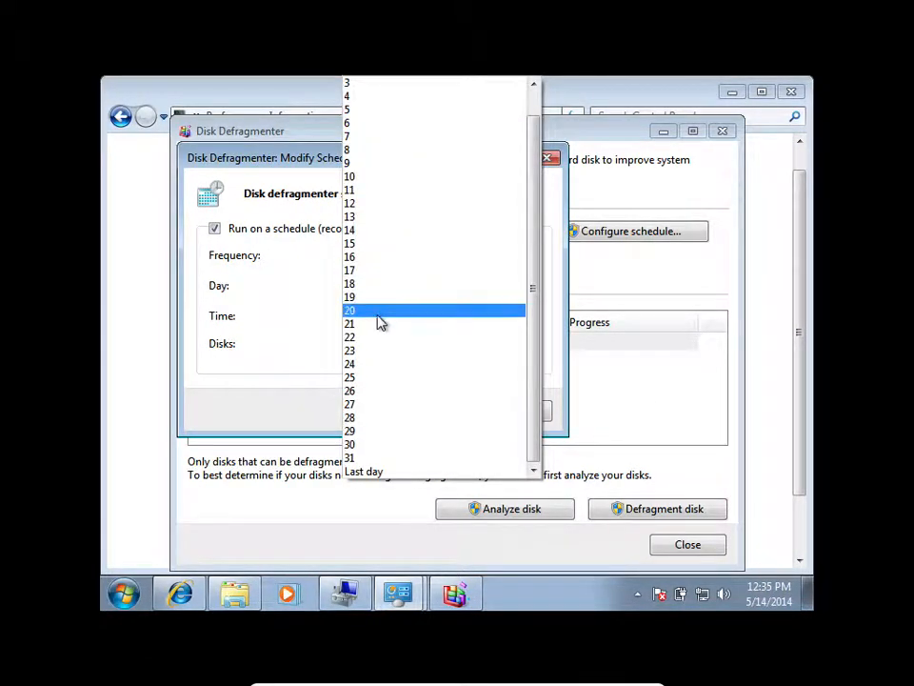
left_click(377, 379)
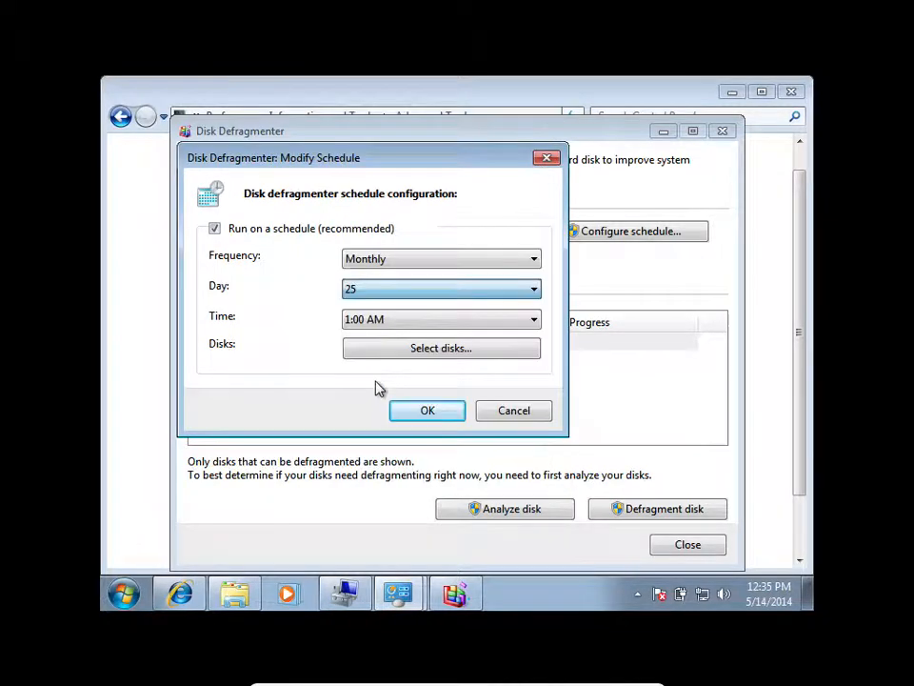
left_click(427, 328)
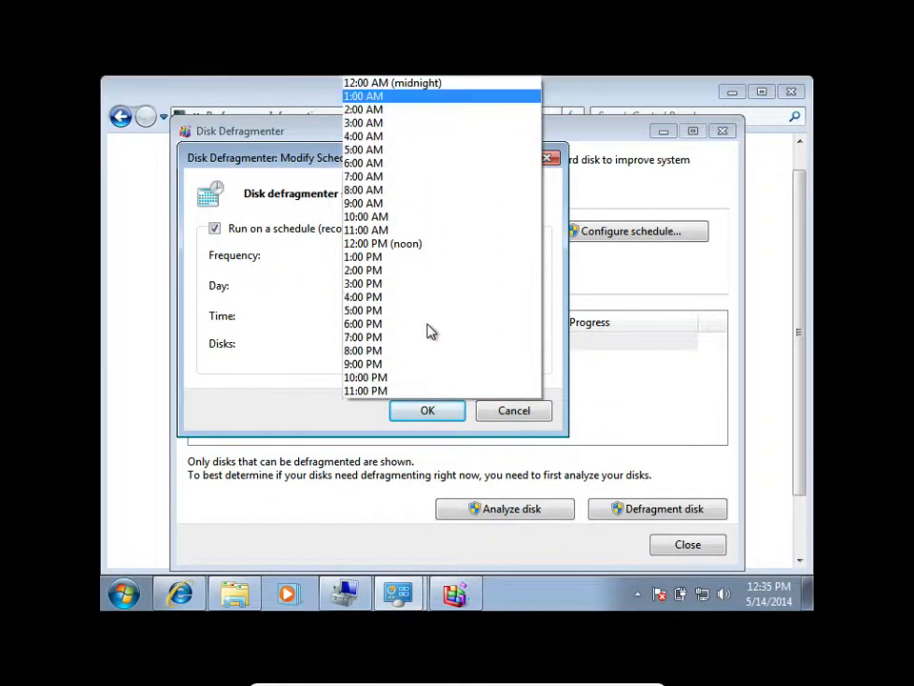
left_click(411, 252)
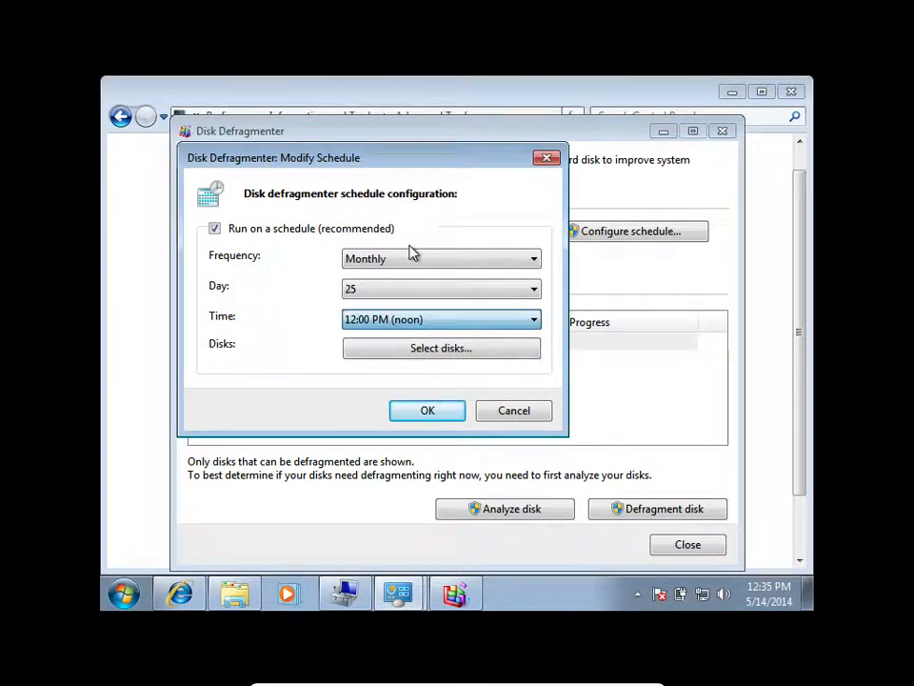
Examine the disk selection and automatic defragmentation options for the schedule, and cancel the disk selection.
left_click(412, 353)
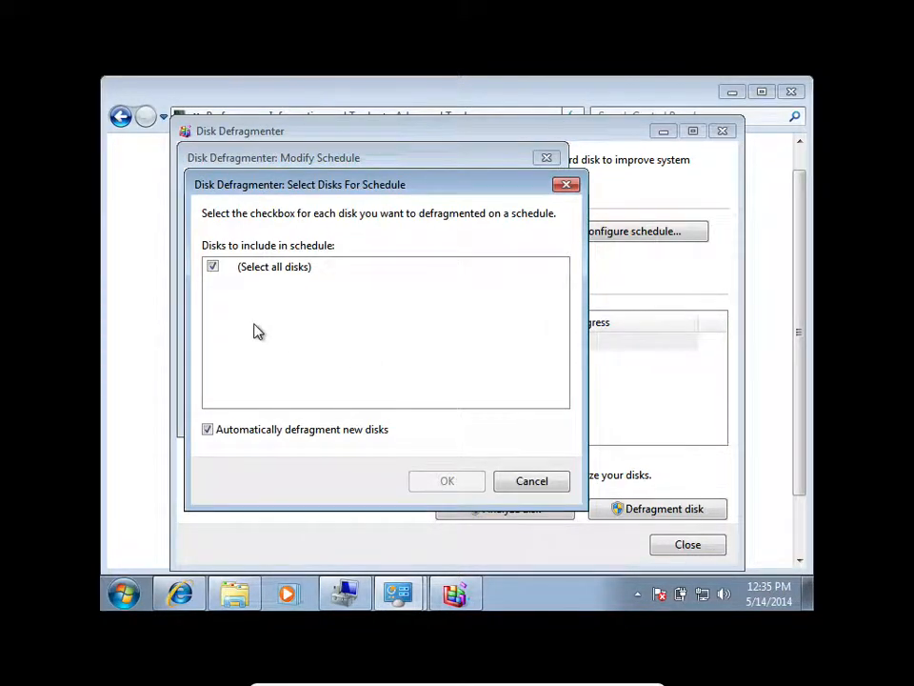
left_click(213, 267)
left_click(209, 431)
left_click(214, 268)
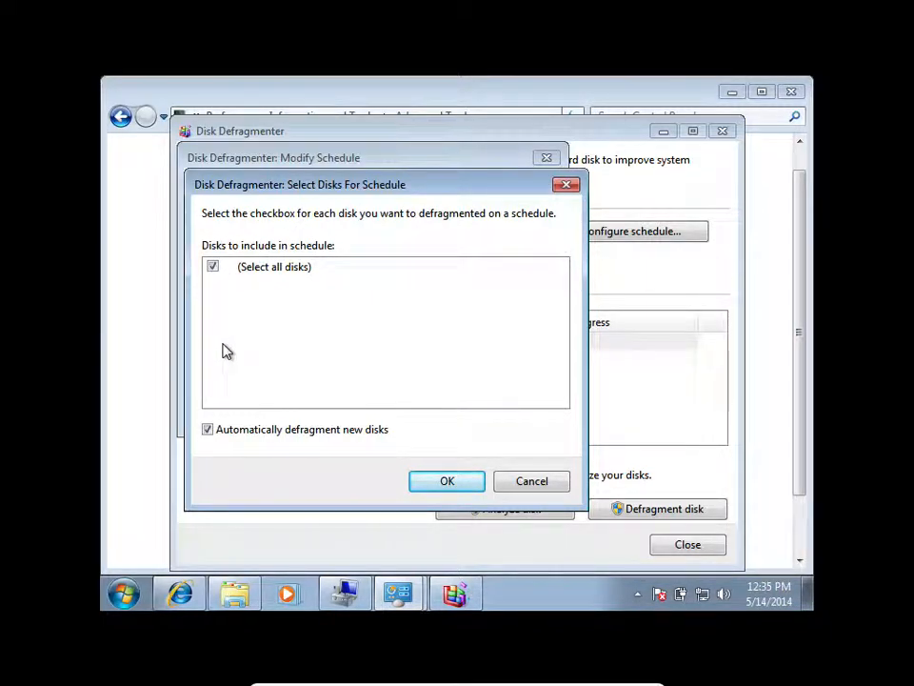
left_click(530, 482)
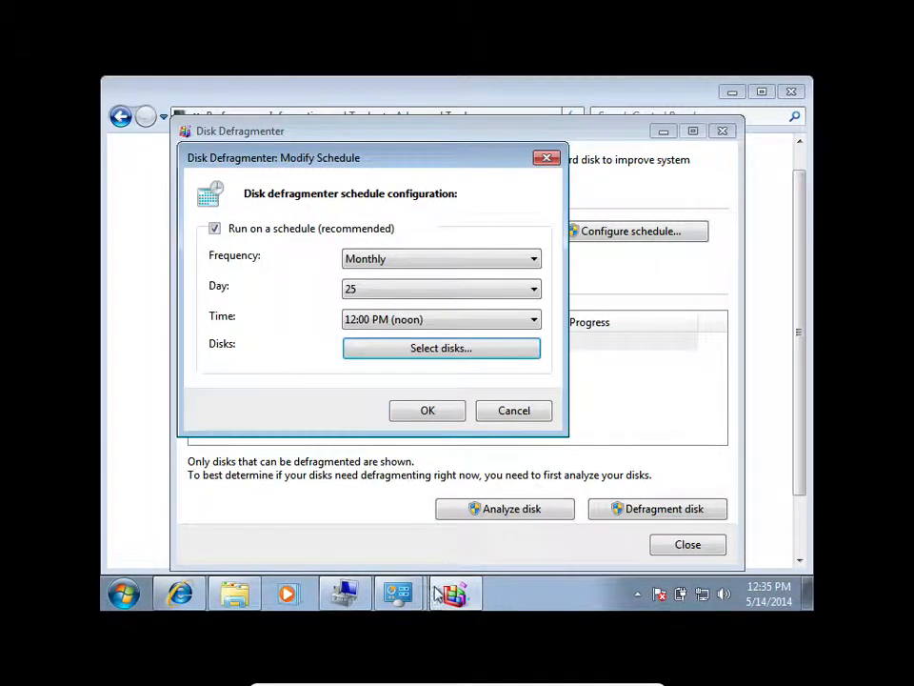
Switch to Computer Management and shrink the C: volume by 1000 MB.
left_click(345, 593)
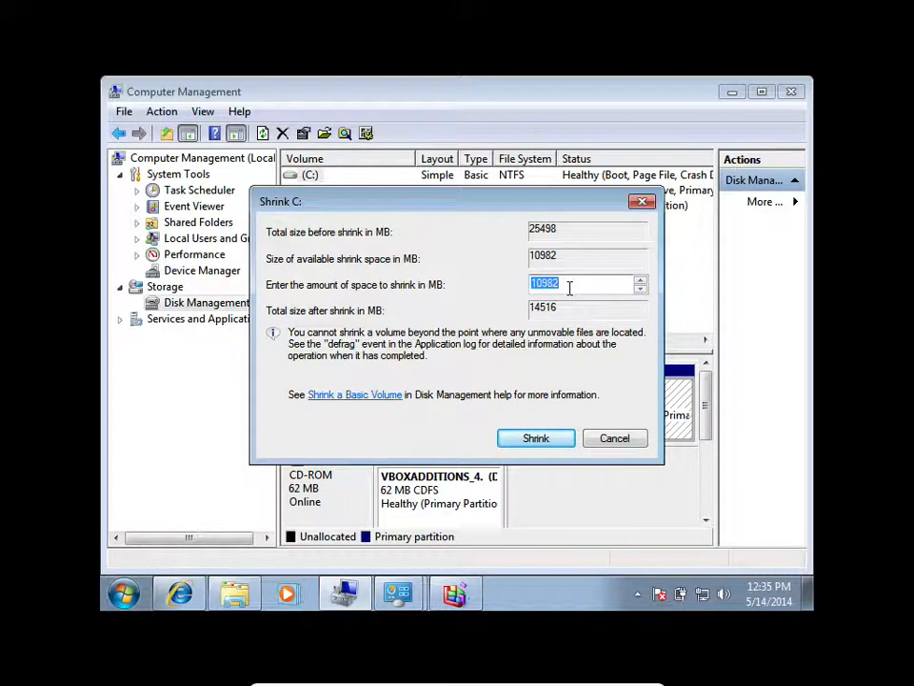
type("1000")
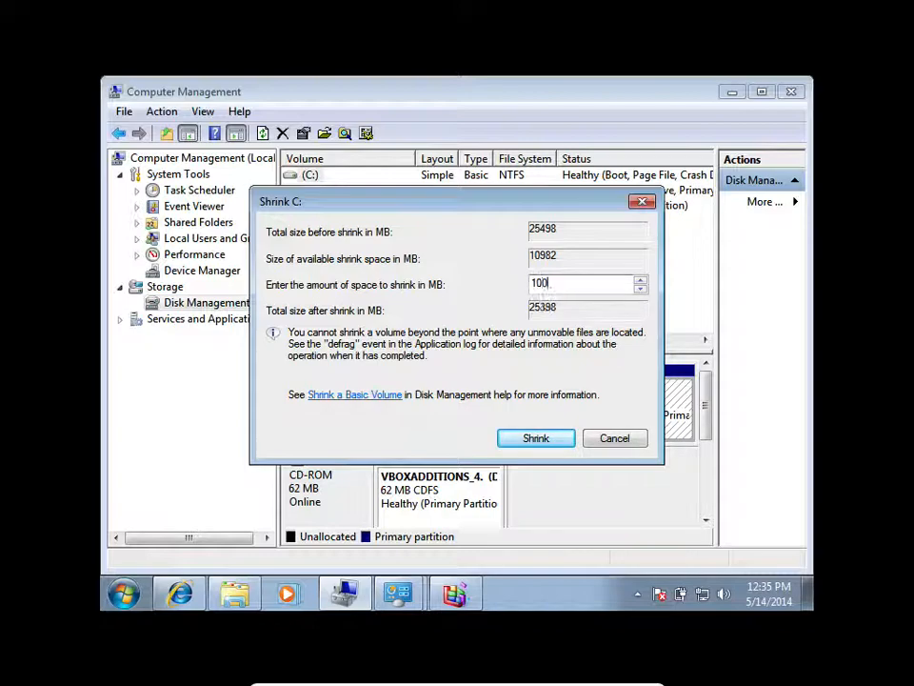
left_click(546, 441)
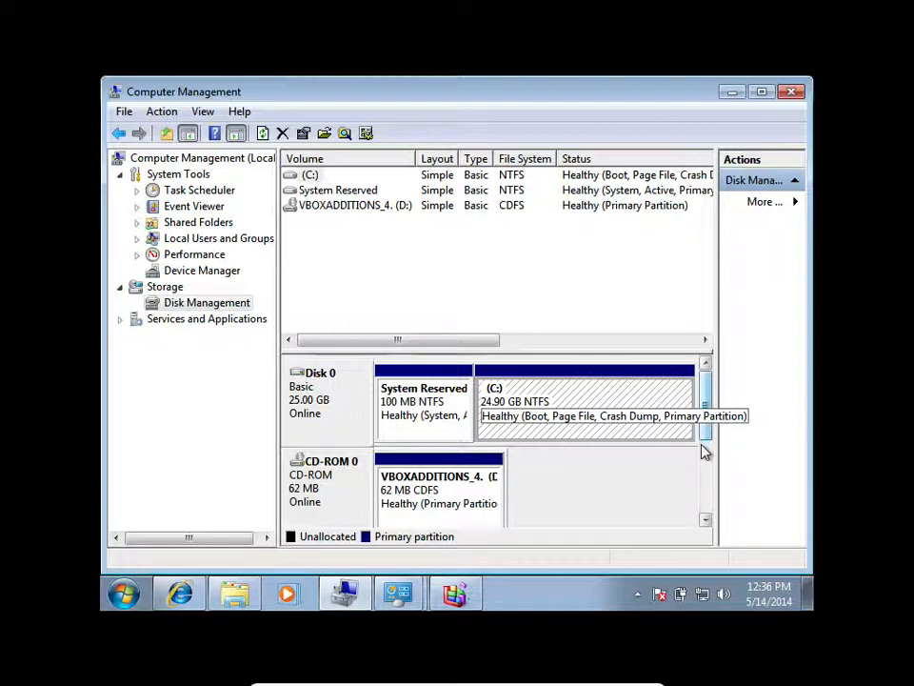
left_click_drag(707, 432, 708, 391)
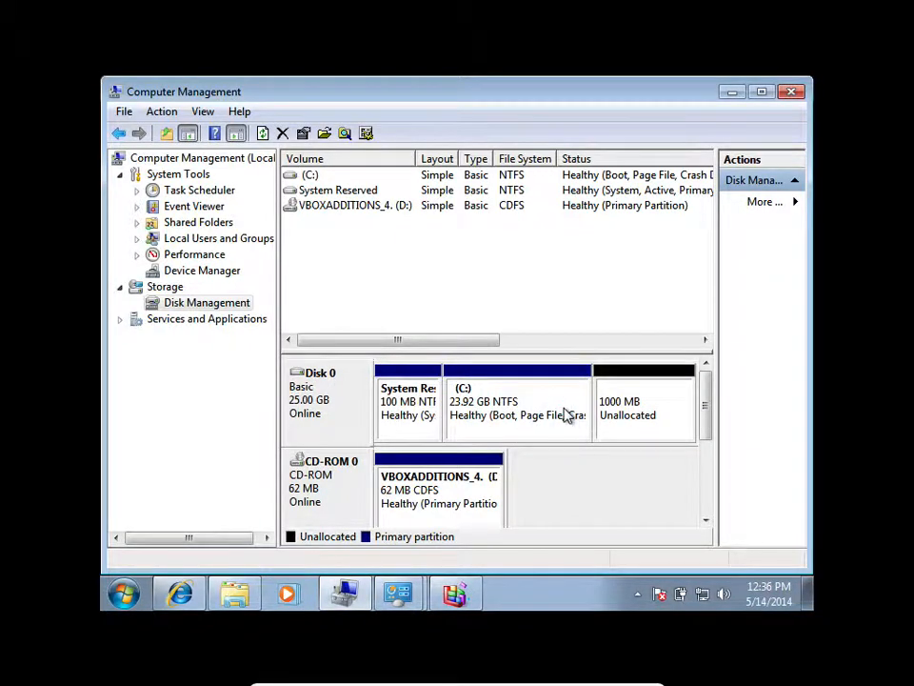
Start a new simple volume in the 1000 MB unallocated space, accepting the volume size of 999 MB.
left_click(657, 414)
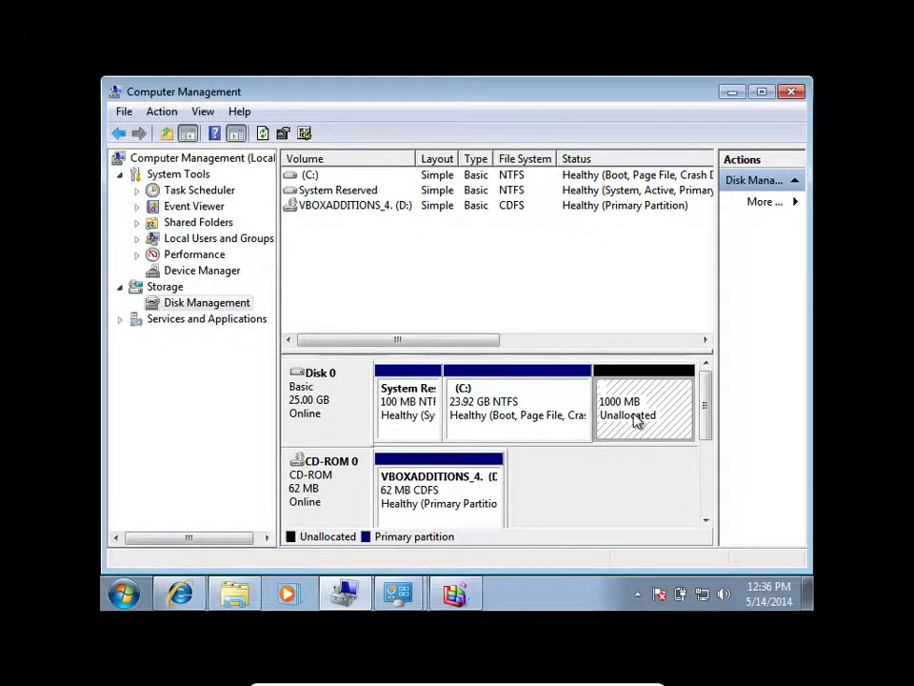
right_click(629, 405)
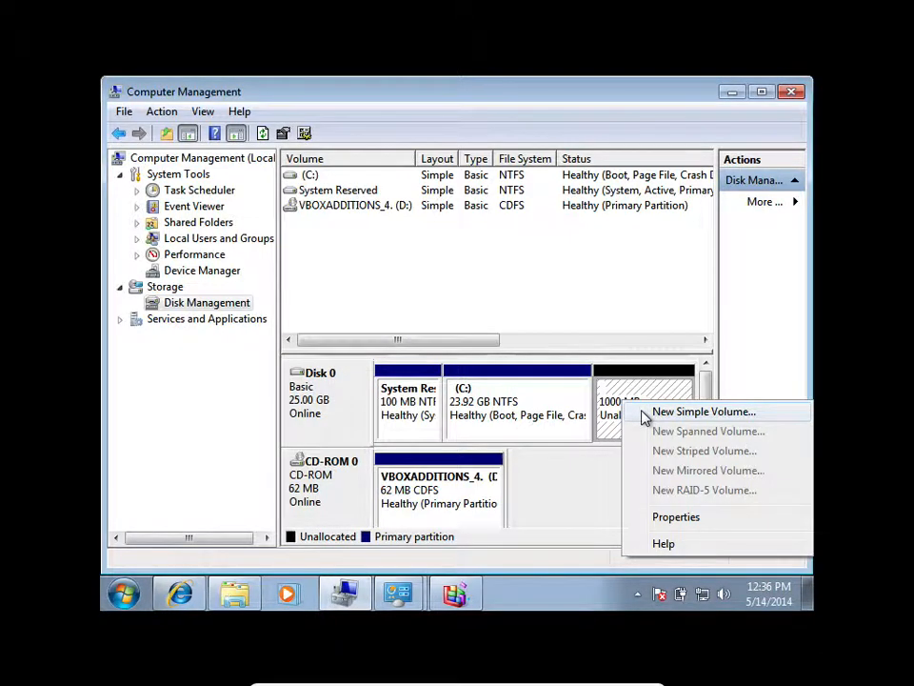
left_click(644, 412)
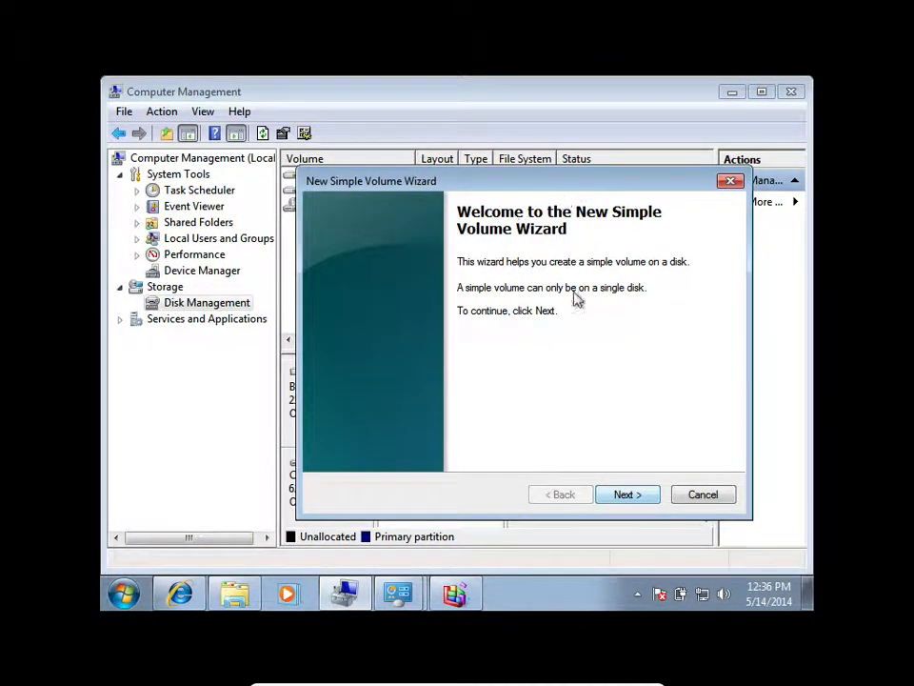
left_click(648, 494)
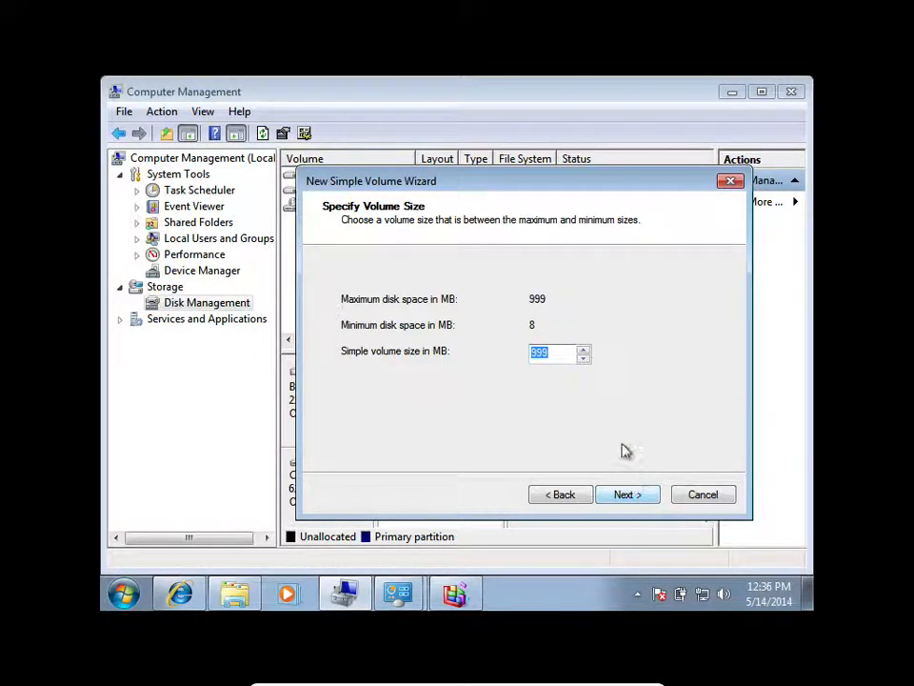
left_click(640, 497)
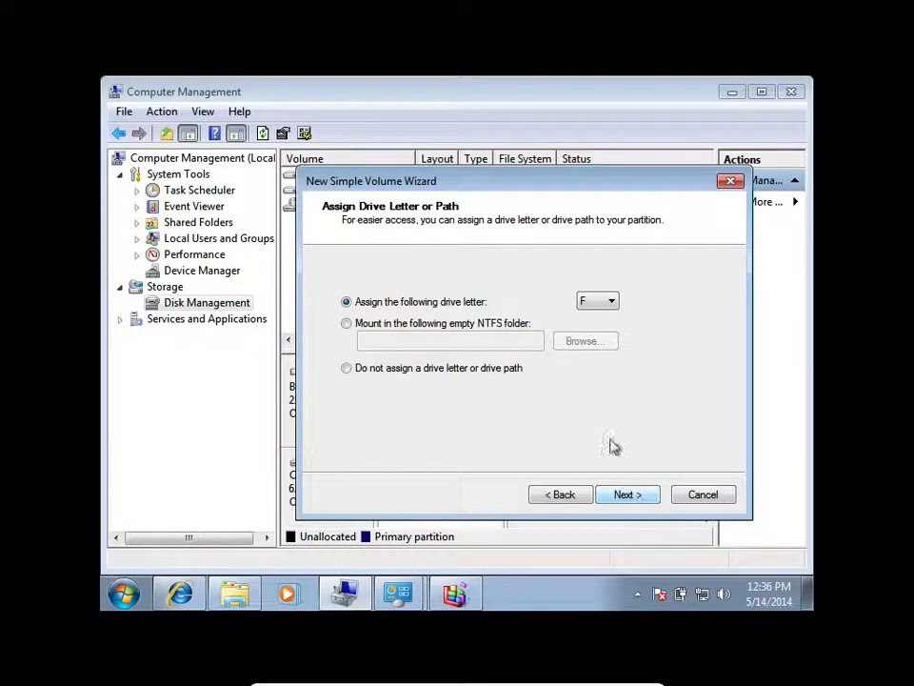
Assign drive letter Q to the new volume.
left_click(602, 300)
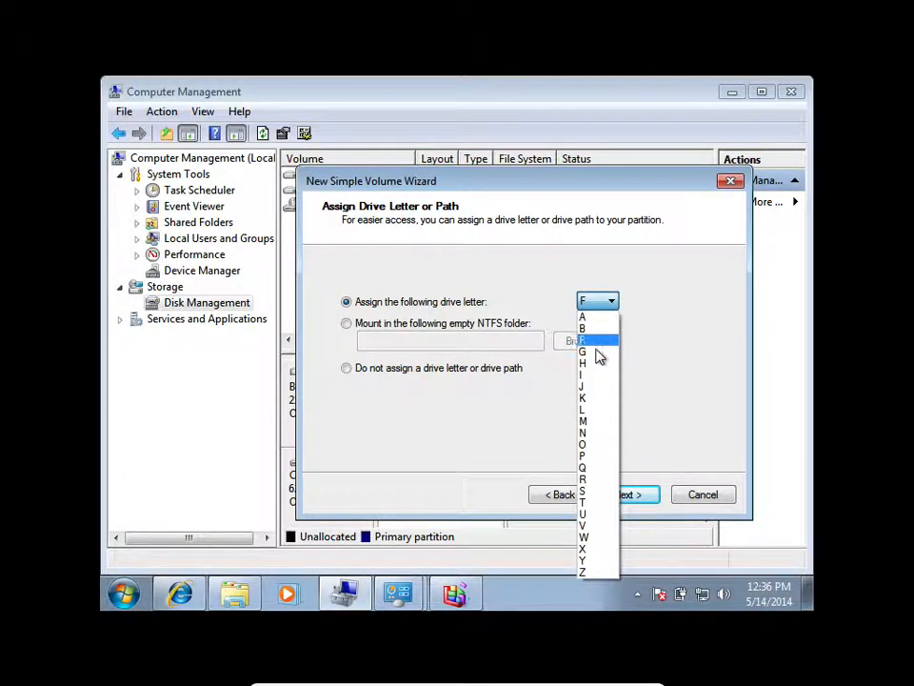
left_click(591, 468)
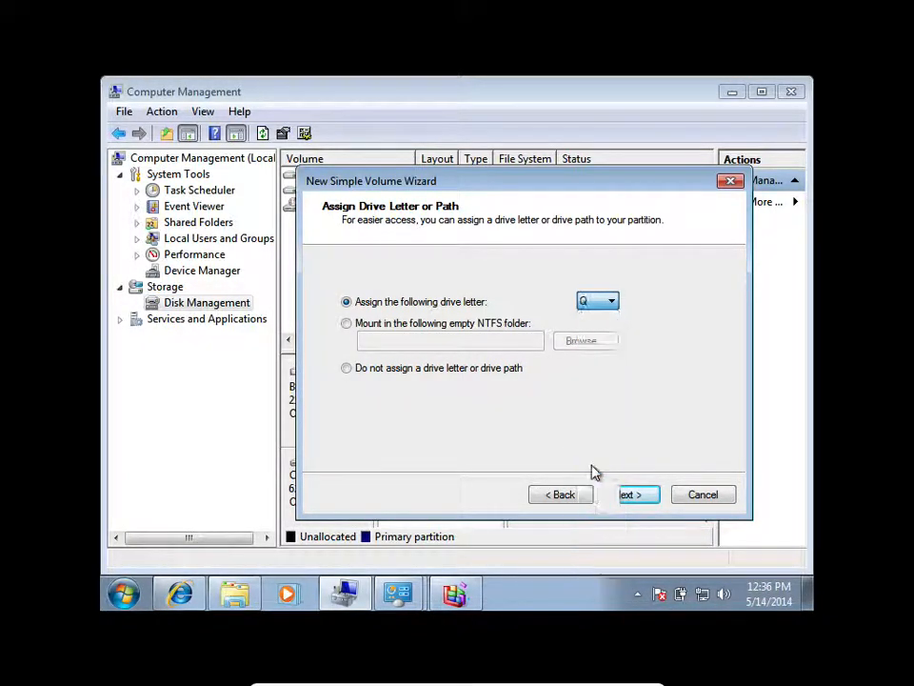
left_click(638, 497)
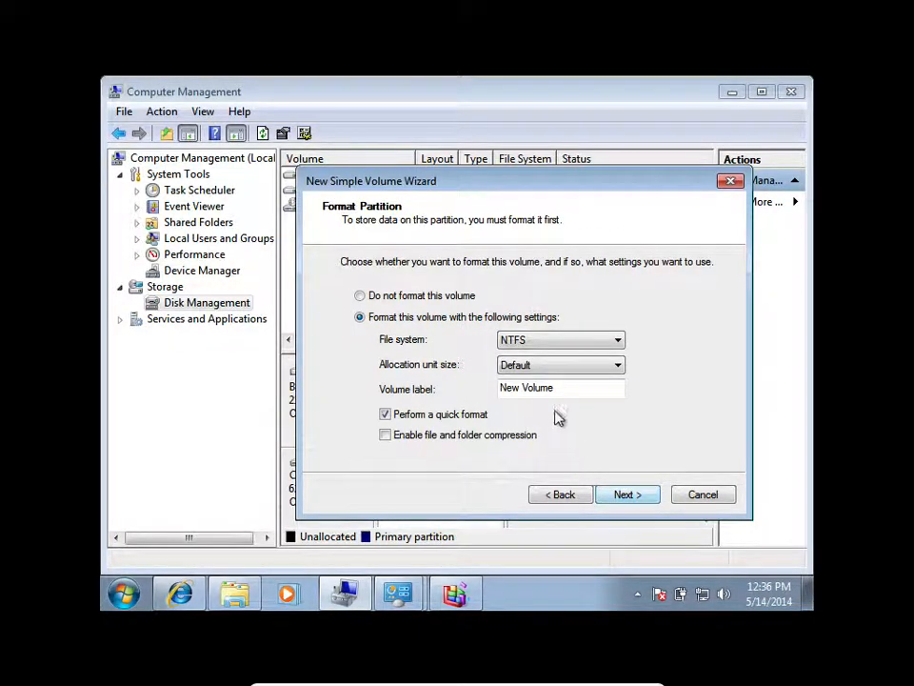
Label the new volume Music, keep the NTFS file system with quick format, and finish creating it.
left_click_drag(563, 392, 486, 388)
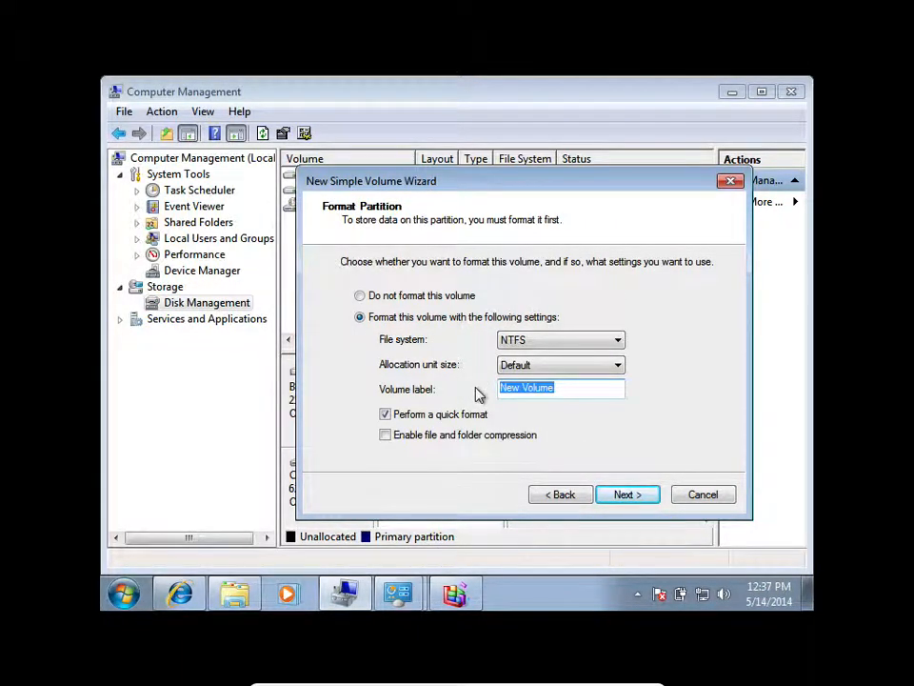
type("Music")
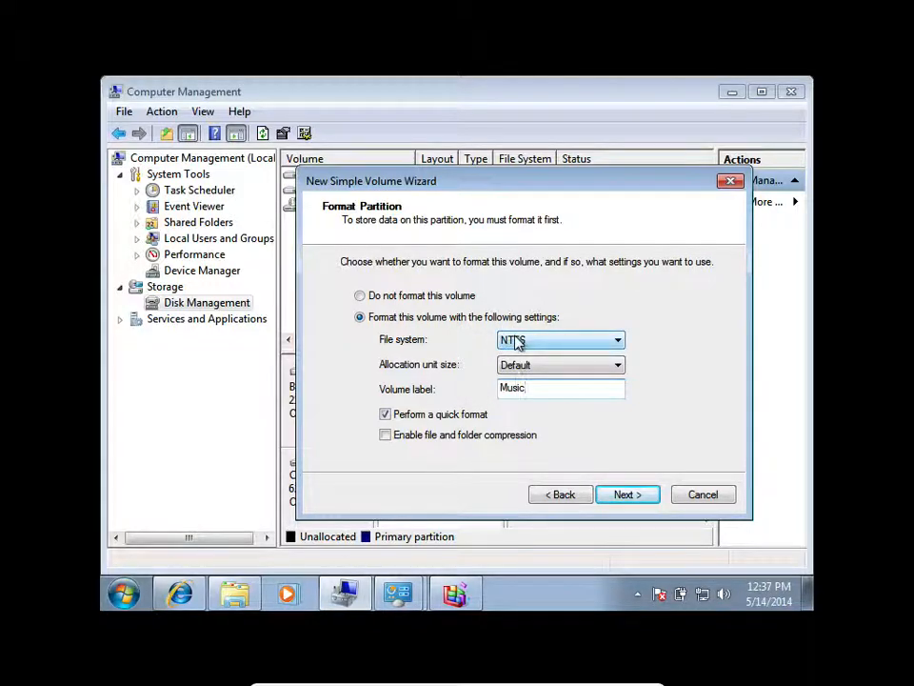
left_click(515, 343)
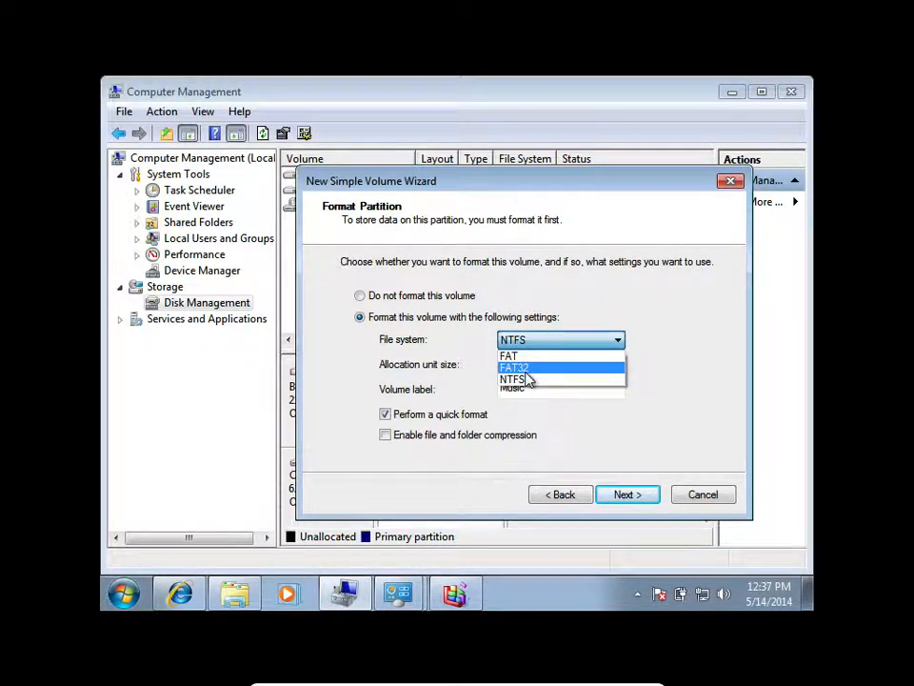
left_click(543, 310)
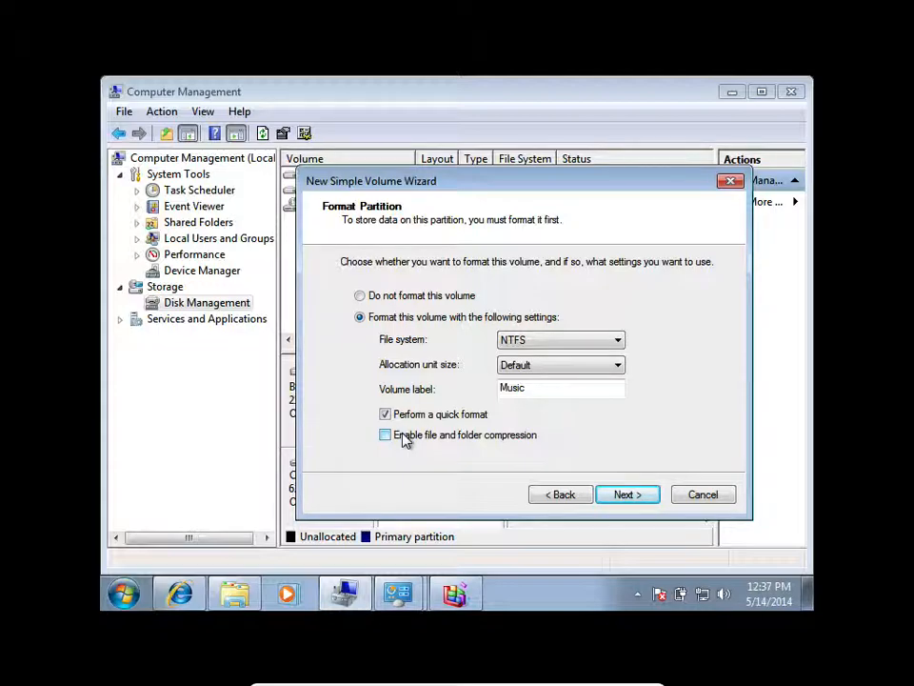
left_click(617, 495)
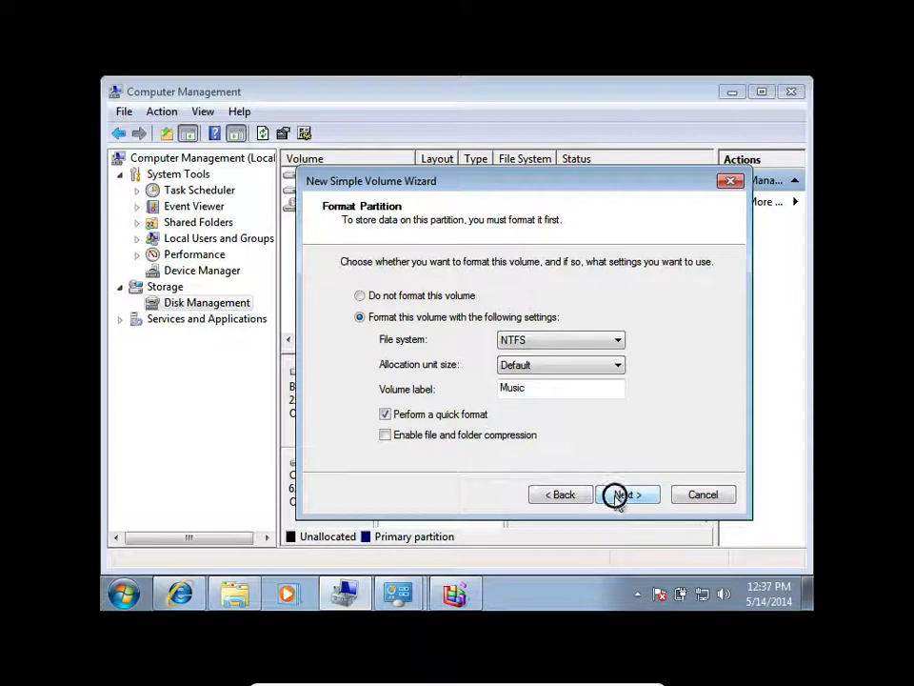
left_click(647, 496)
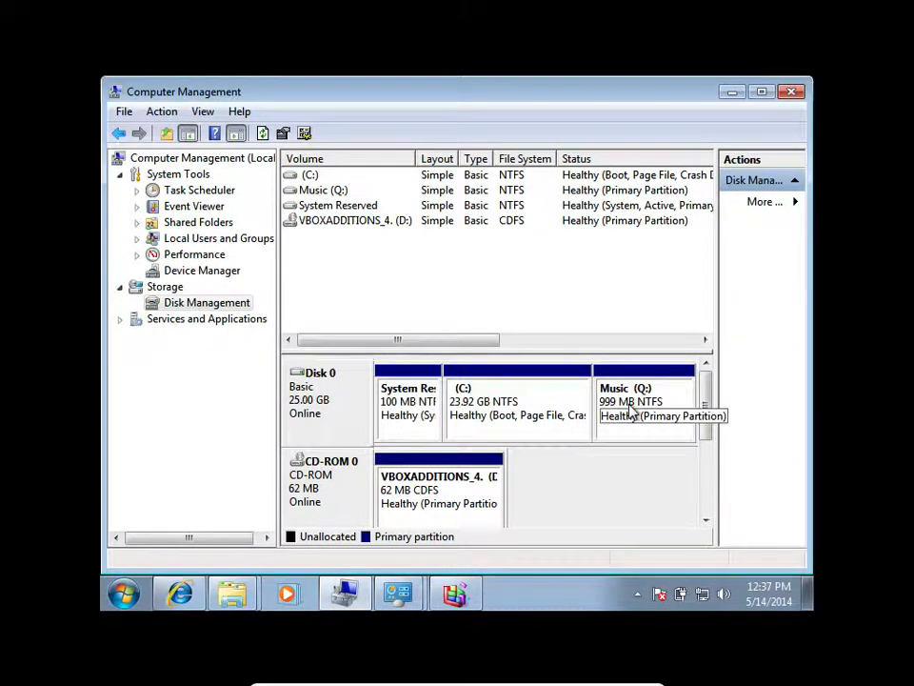
Bring up the AutoPlay window for the new Music (Q:) volume and dismiss it.
mouse_move(232, 592)
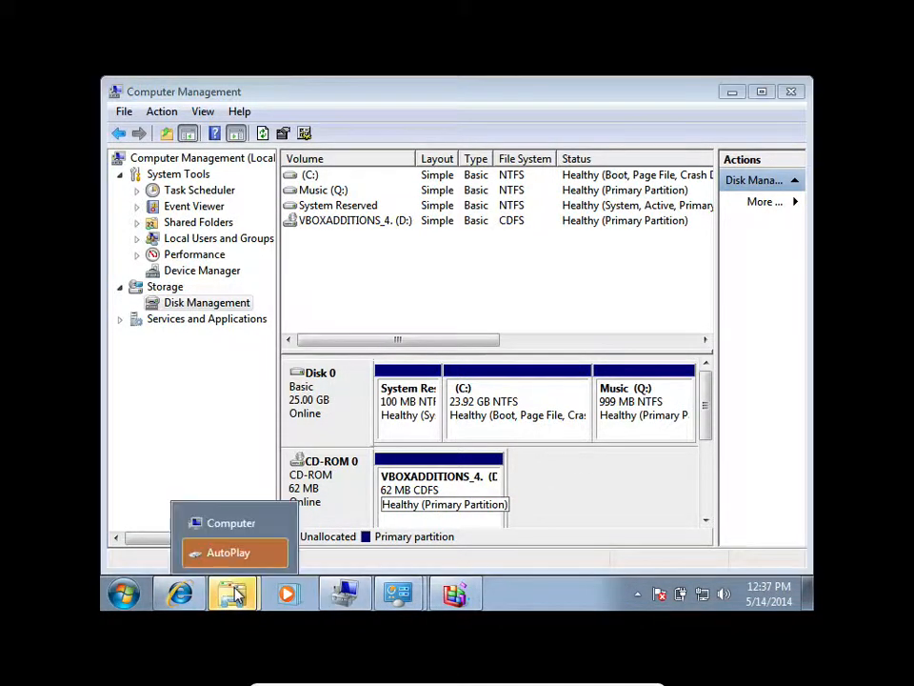
left_click(233, 552)
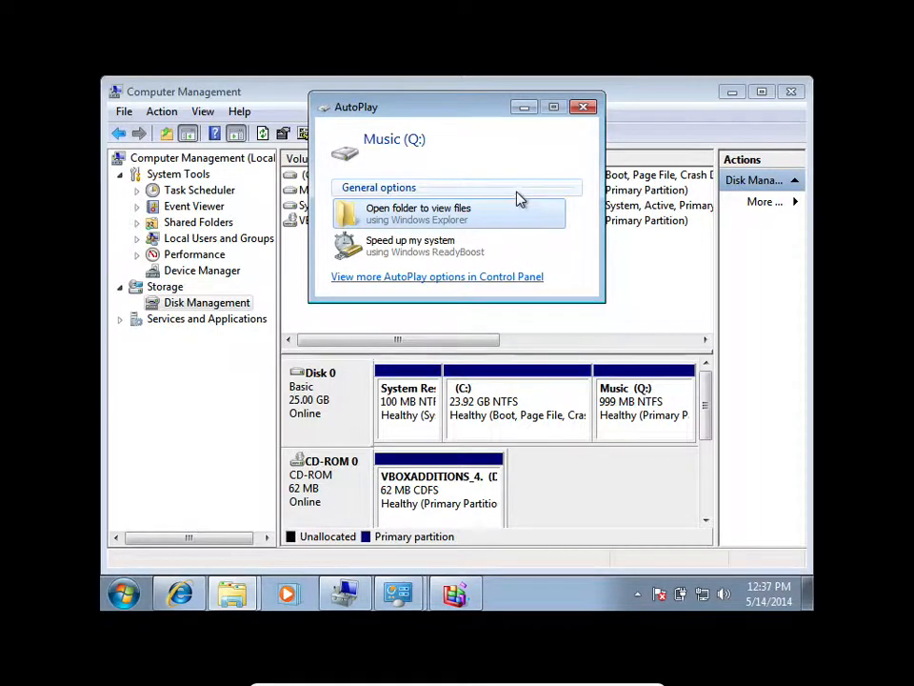
left_click(583, 107)
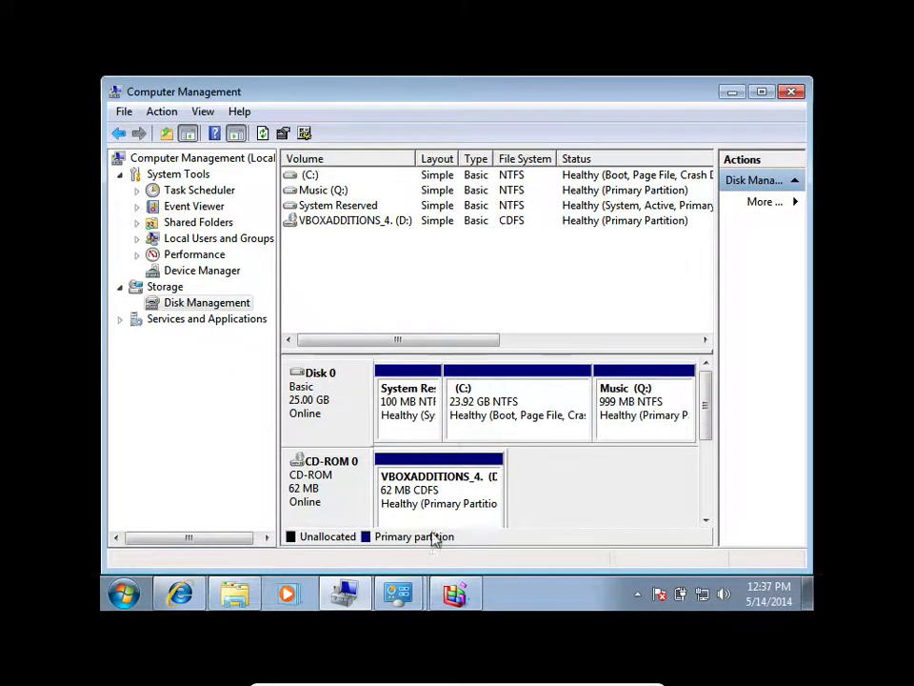
In Disk Defragmenter's schedule, keep all disks included, turn off automatic defragmentation of new disks, and save the schedule.
left_click(455, 593)
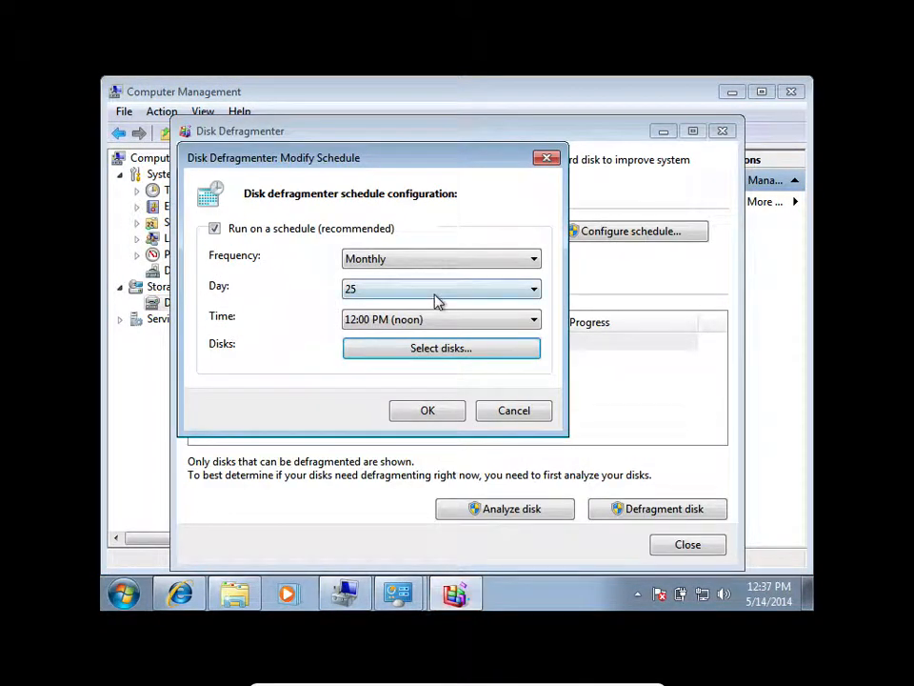
left_click(423, 350)
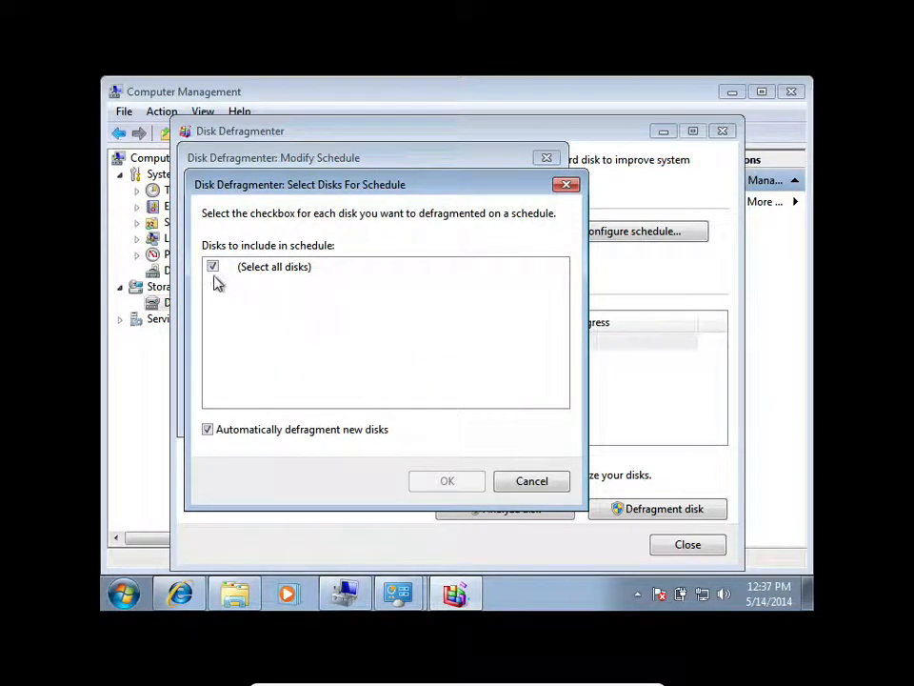
left_click(522, 482)
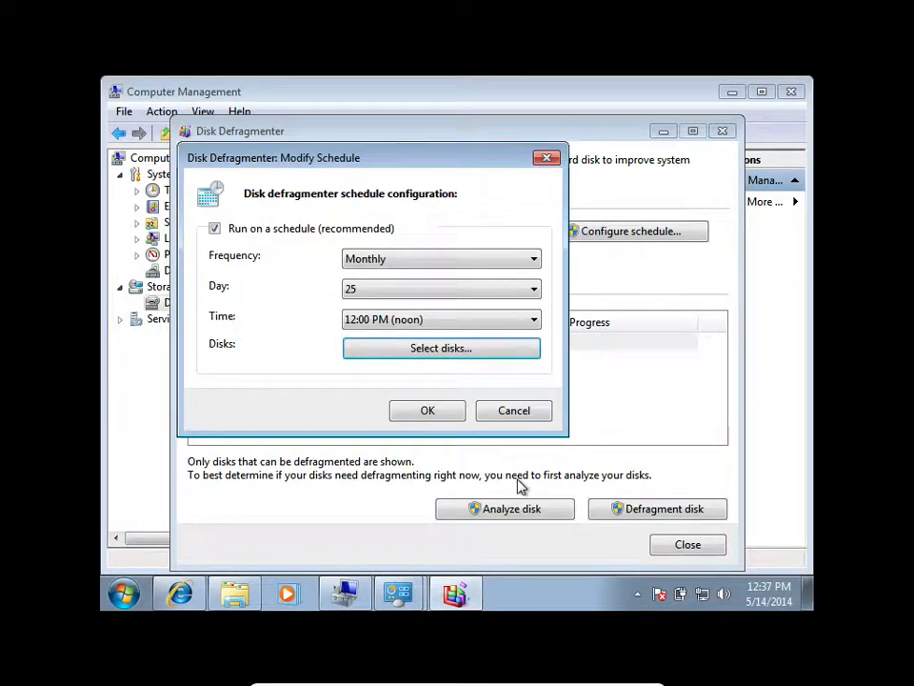
left_click(402, 352)
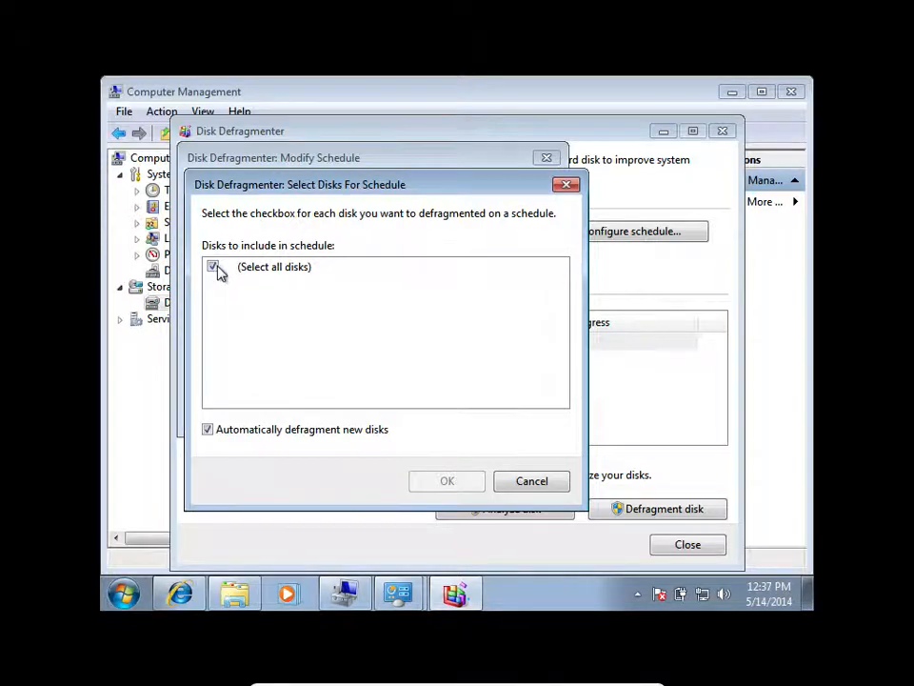
left_click(332, 430)
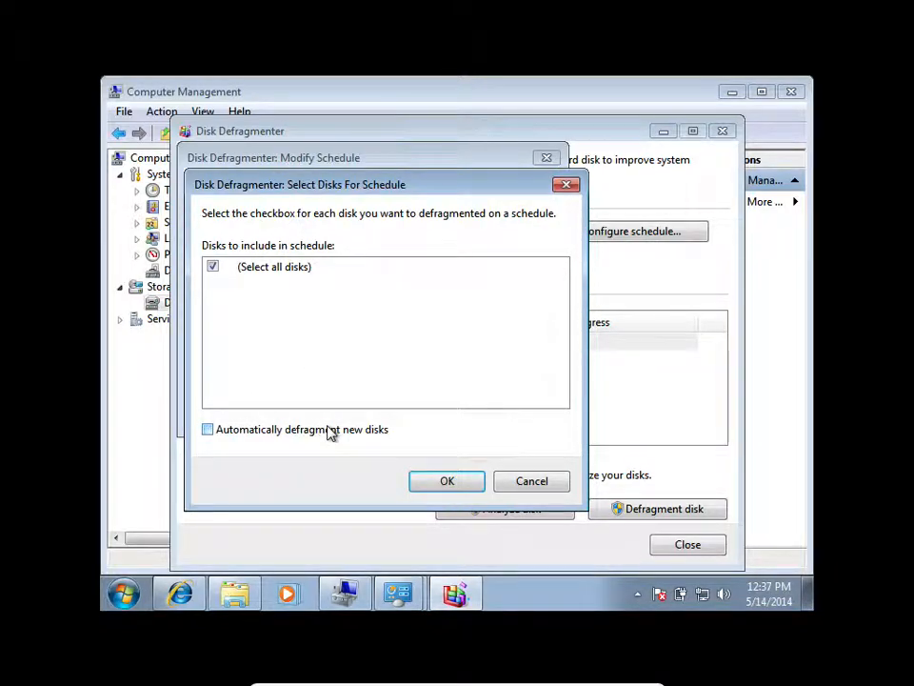
left_click(445, 481)
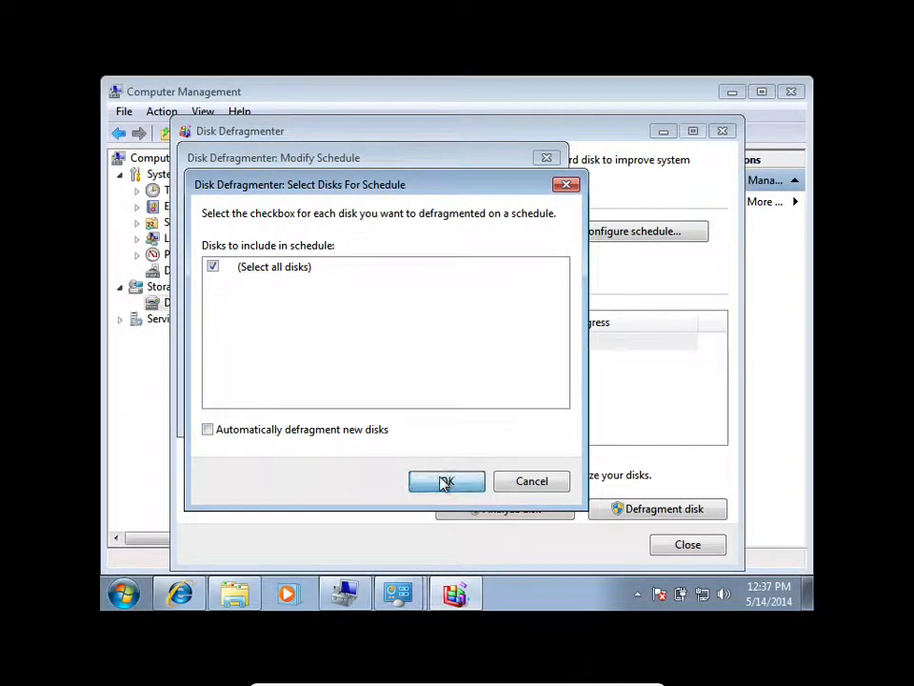
left_click(434, 412)
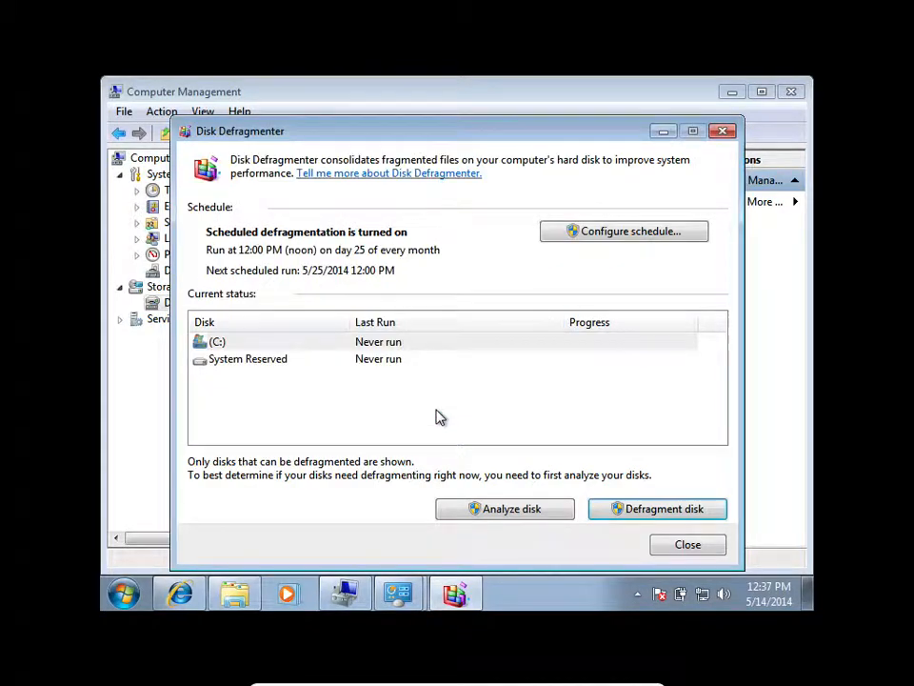
Try to defragment the C: disk, and close Disk Defragmenter.
left_click(280, 359)
left_click(334, 344)
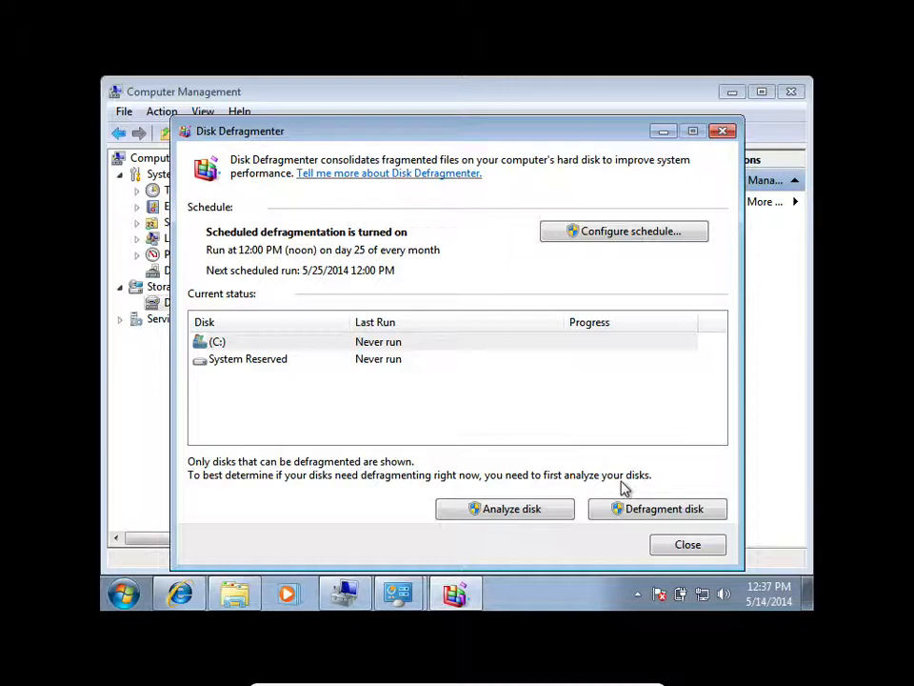
left_click(425, 358)
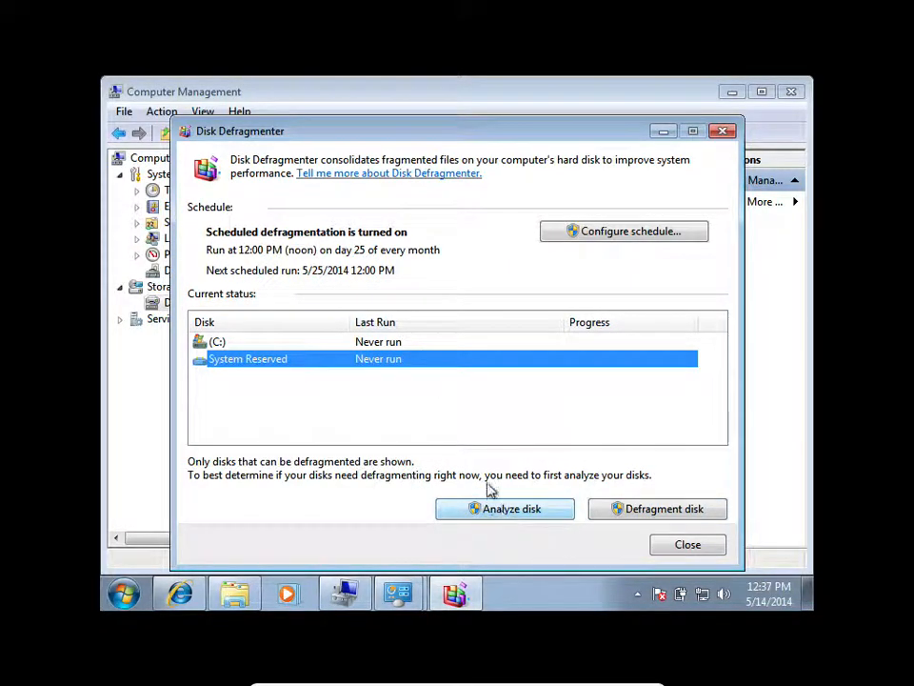
left_click(433, 342)
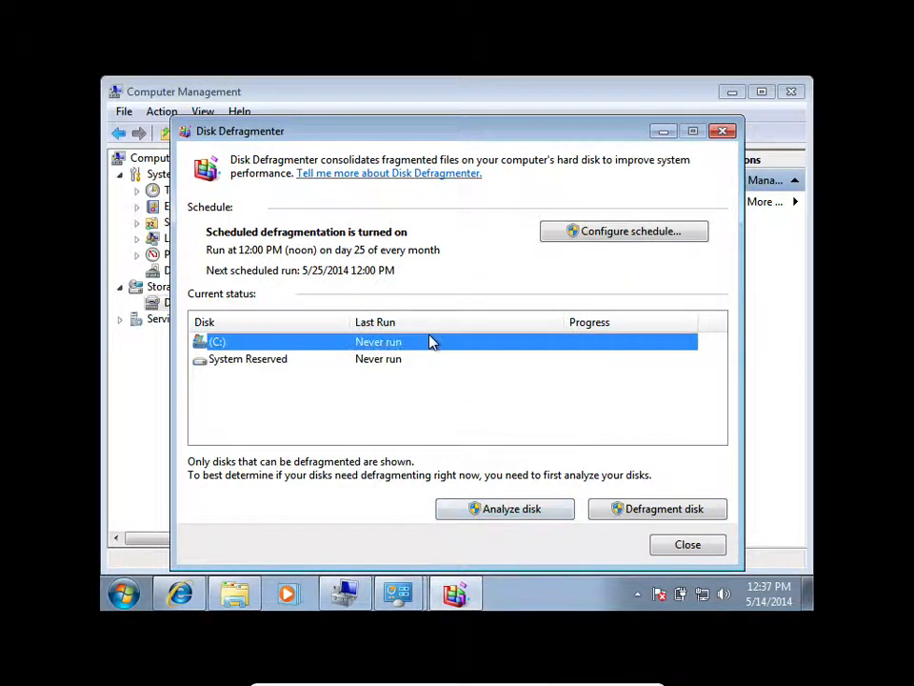
left_click(649, 513)
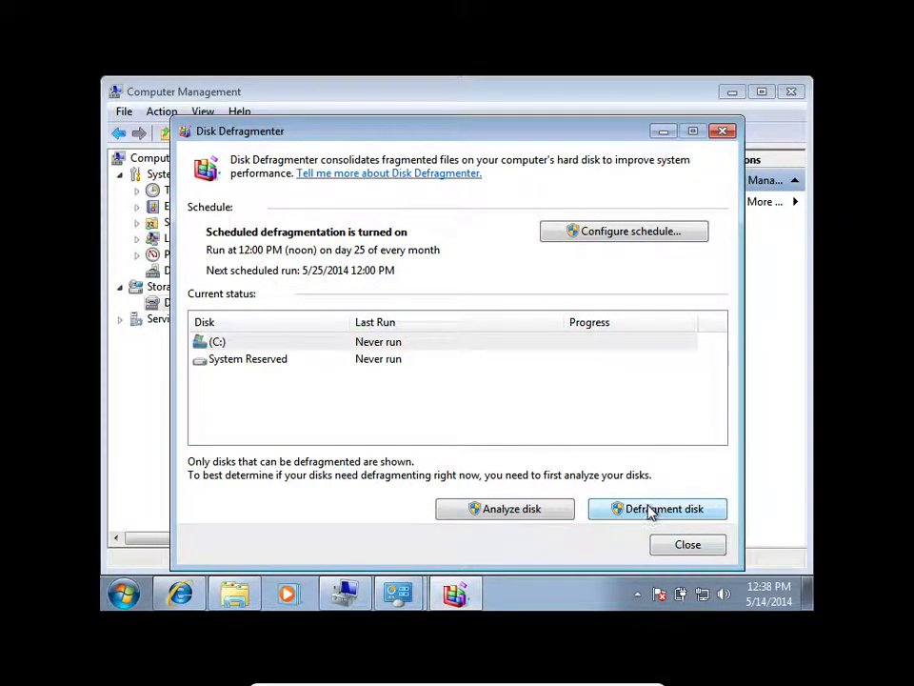
left_click(686, 545)
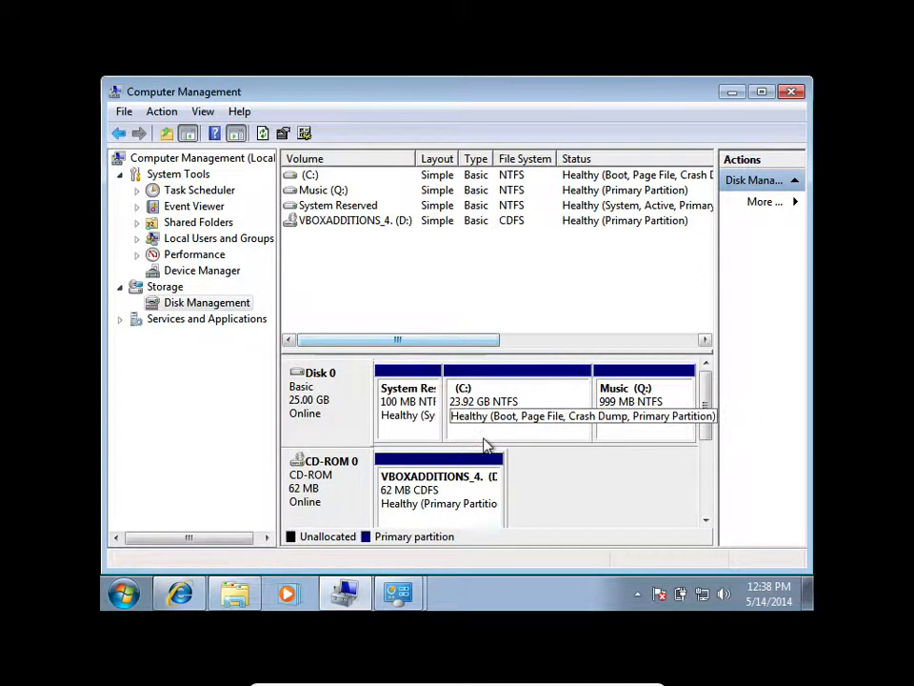
Return to the Advanced Tools page, reopen Disk Defragmenter, and check its disk list for Music (Q:).
mouse_move(400, 592)
left_click(411, 524)
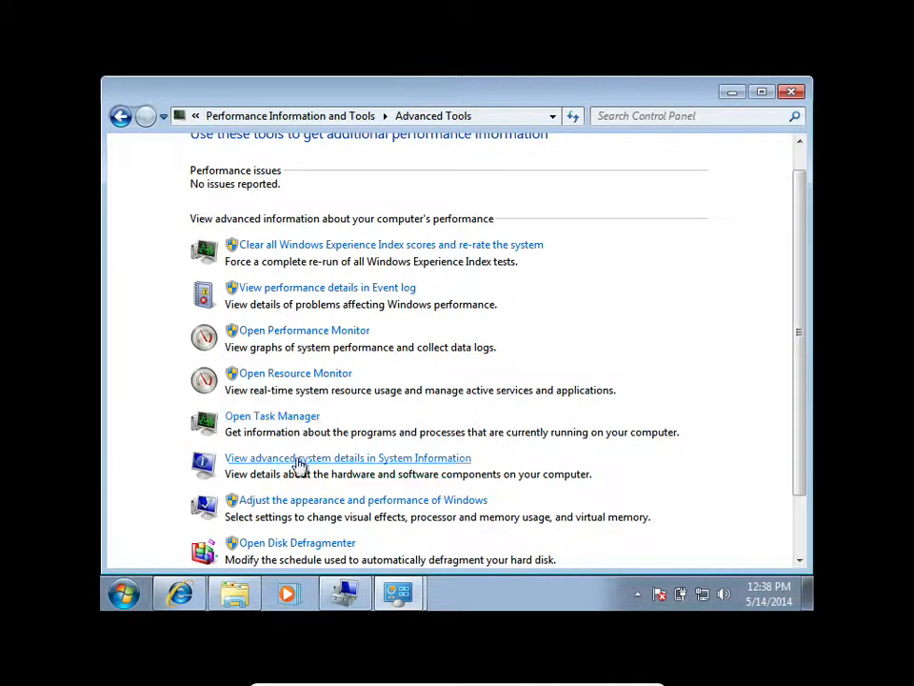
scroll(296, 547, "down", 1)
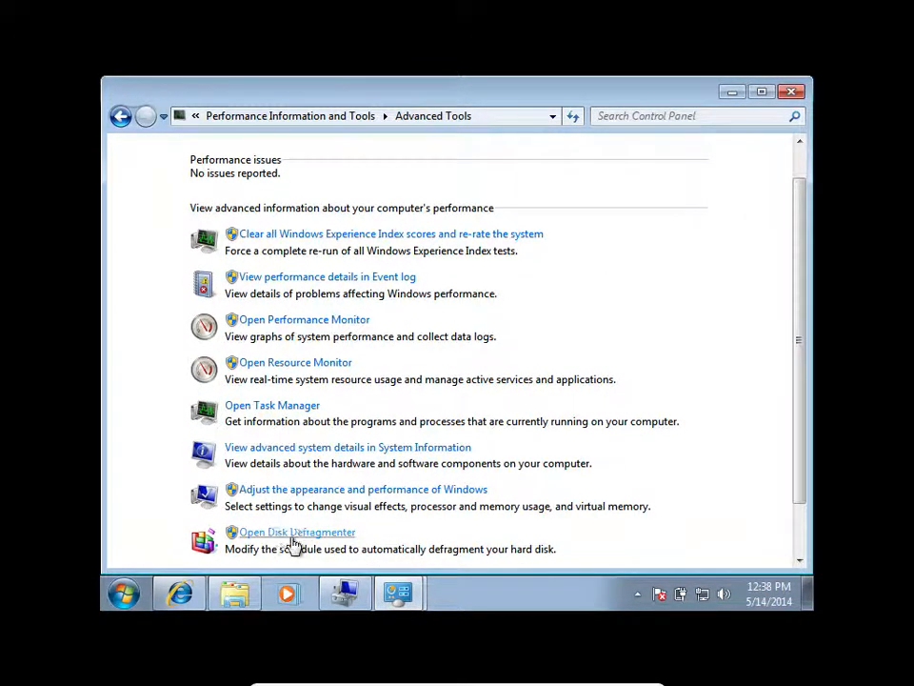
left_click(293, 536)
left_click(303, 363)
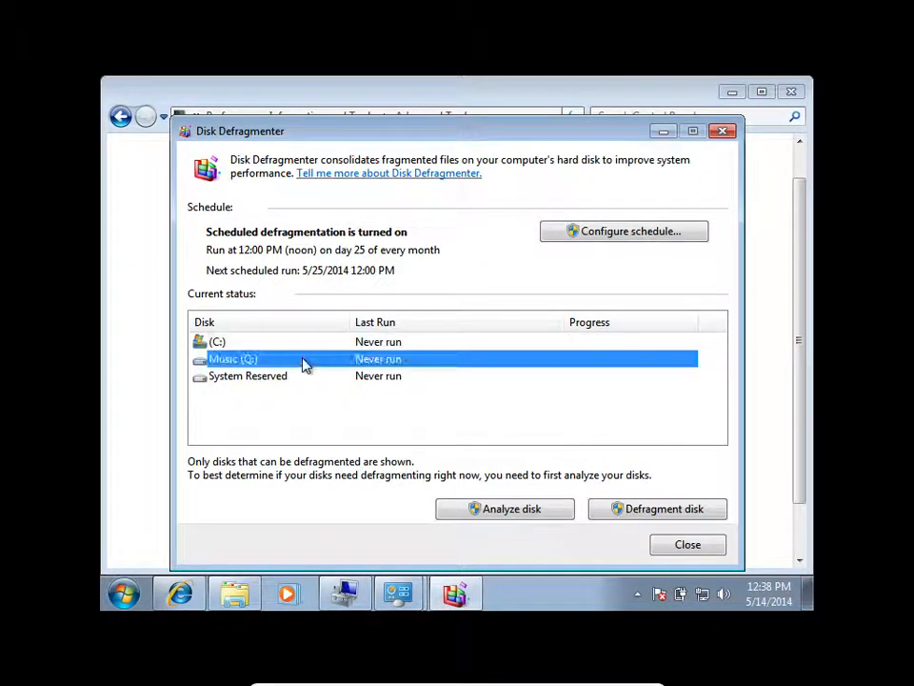
left_click(226, 345)
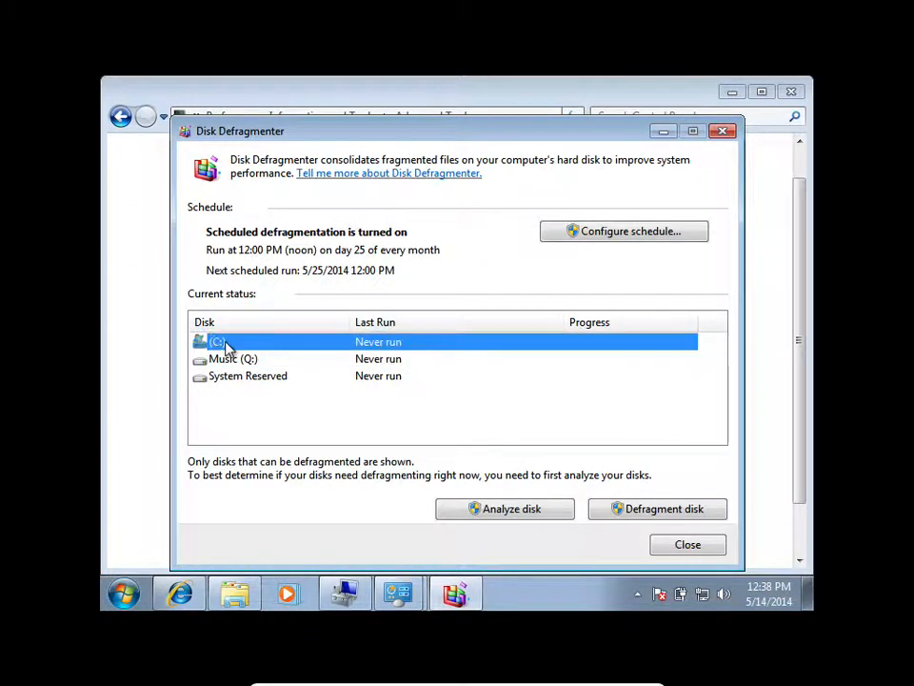
Examine which disks the defragmentation schedule includes, cancel without saving changes, and close Disk Defragmenter.
left_click(616, 234)
left_click(379, 345)
left_click(213, 268)
left_click(212, 268)
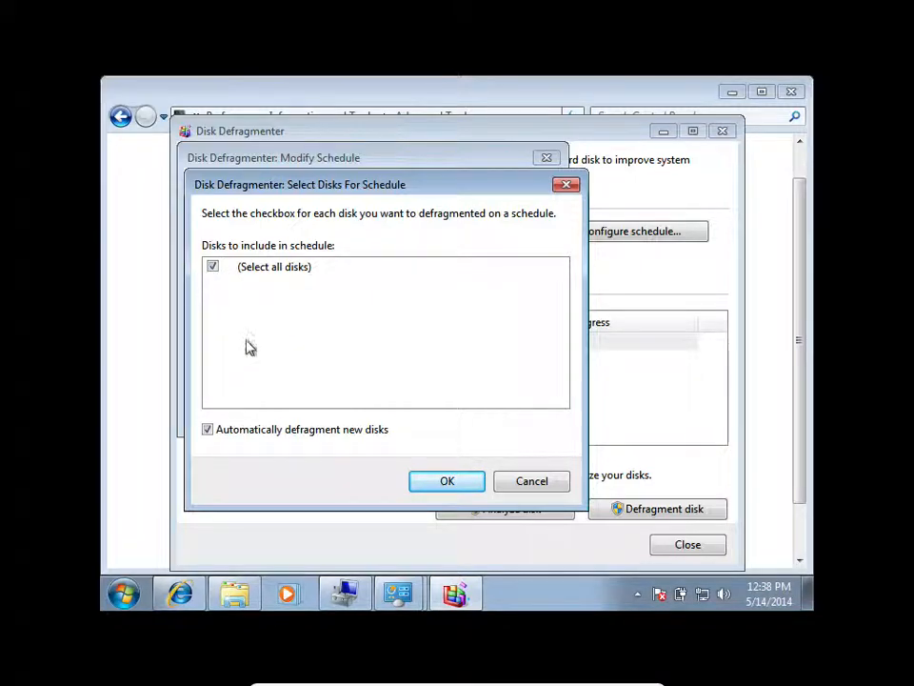
left_click(529, 481)
left_click(505, 411)
left_click(686, 544)
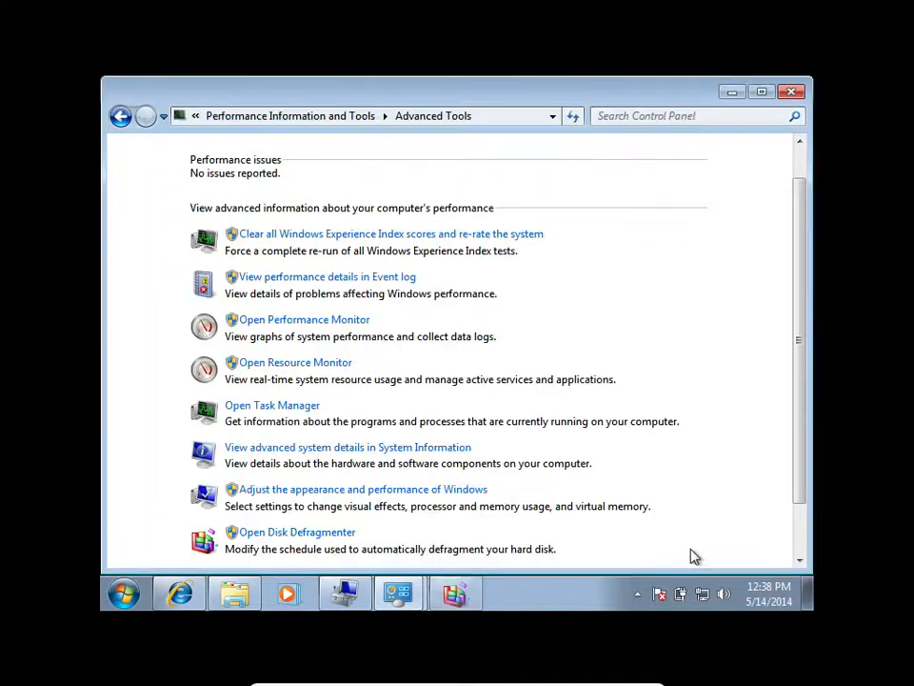
Review the C: and Music (Q:) volumes in Disk Management, and close the Advanced Tools, Computer Management and Administrative Tools windows.
left_click(791, 91)
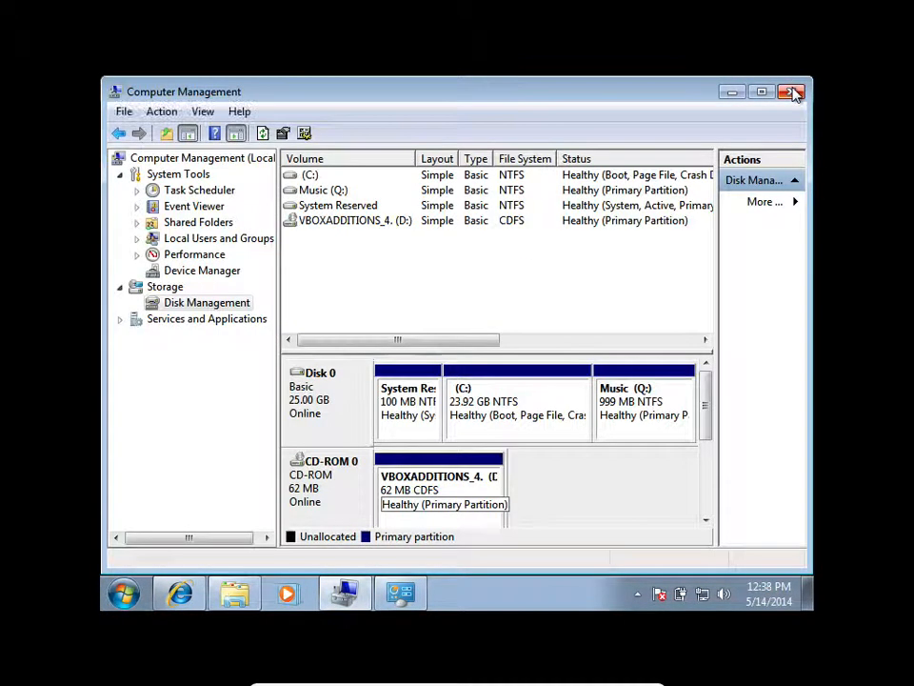
left_click(661, 392)
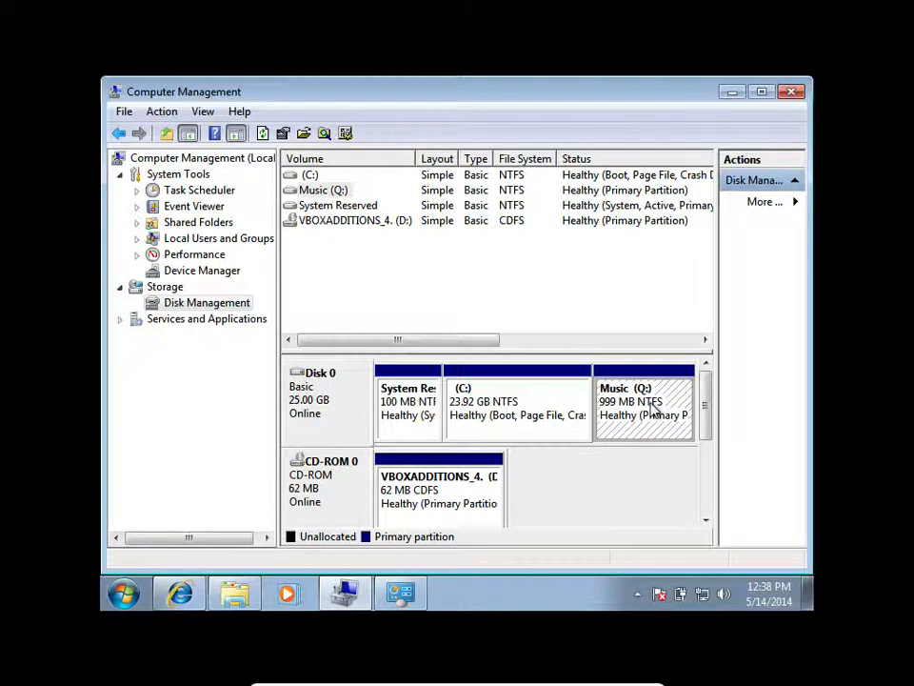
left_click(502, 404)
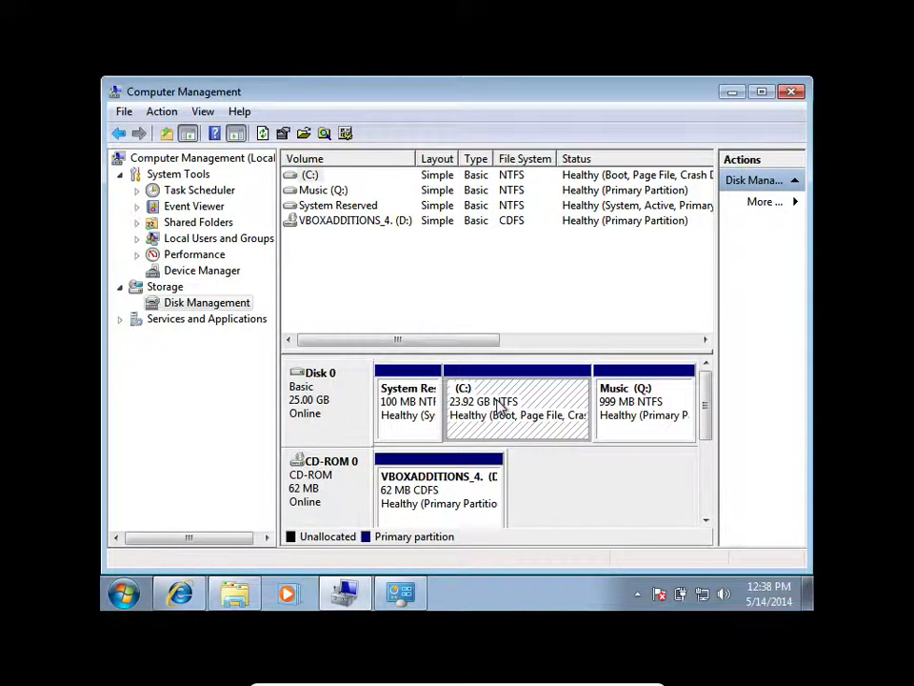
left_click(642, 393)
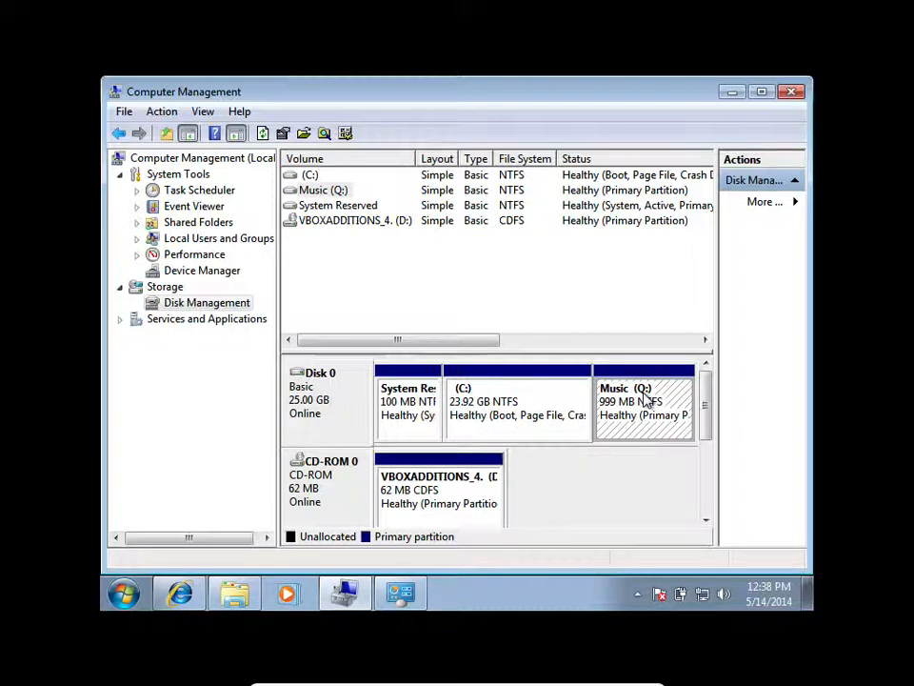
left_click(792, 93)
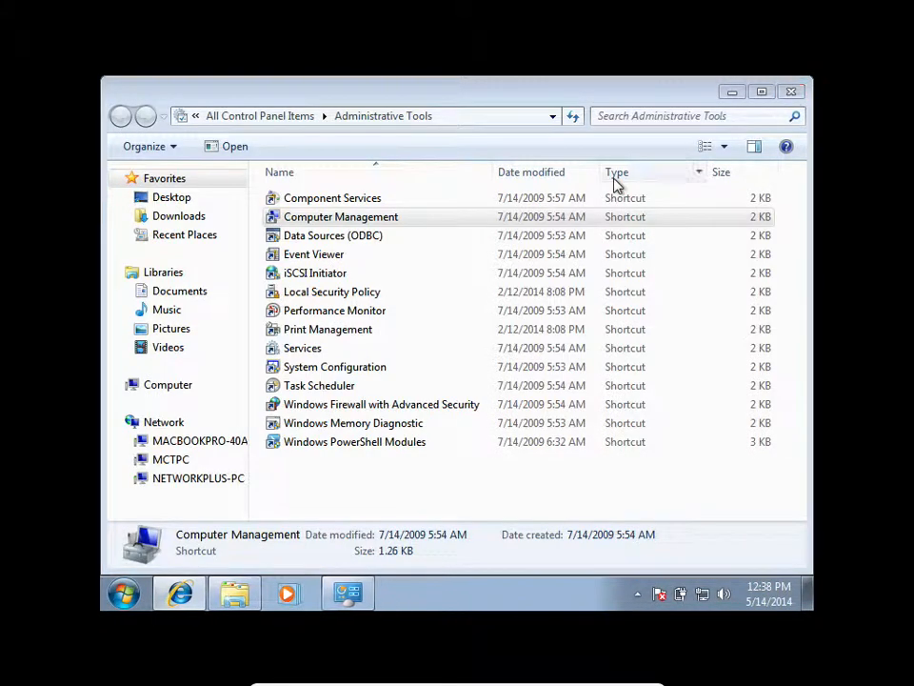
left_click(793, 92)
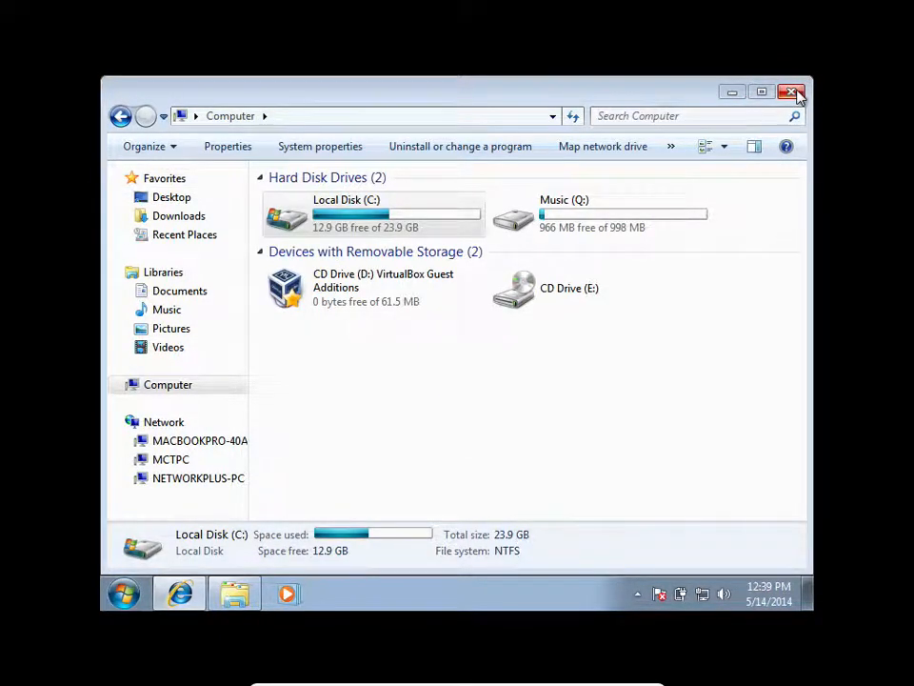
Open the Music (Q:) drive and create a folder named Office Doc in it.
double_click(623, 218)
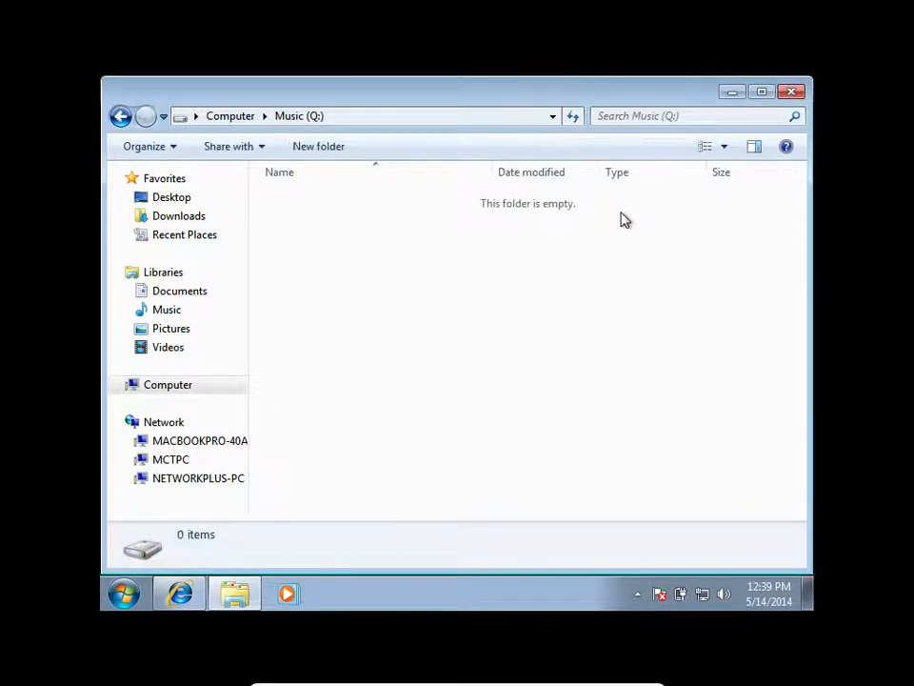
right_click(354, 256)
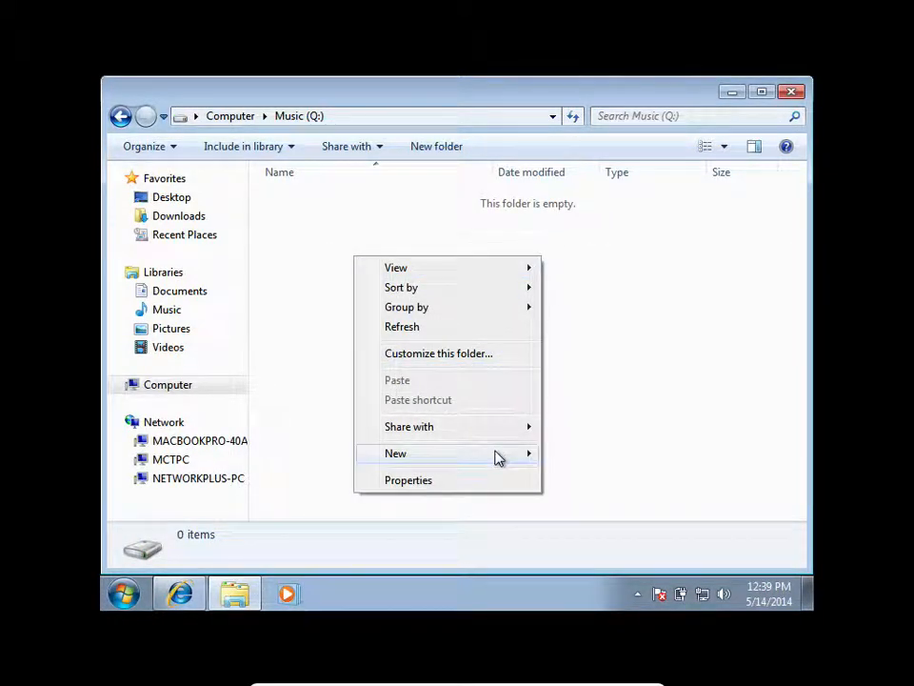
mouse_move(534, 457)
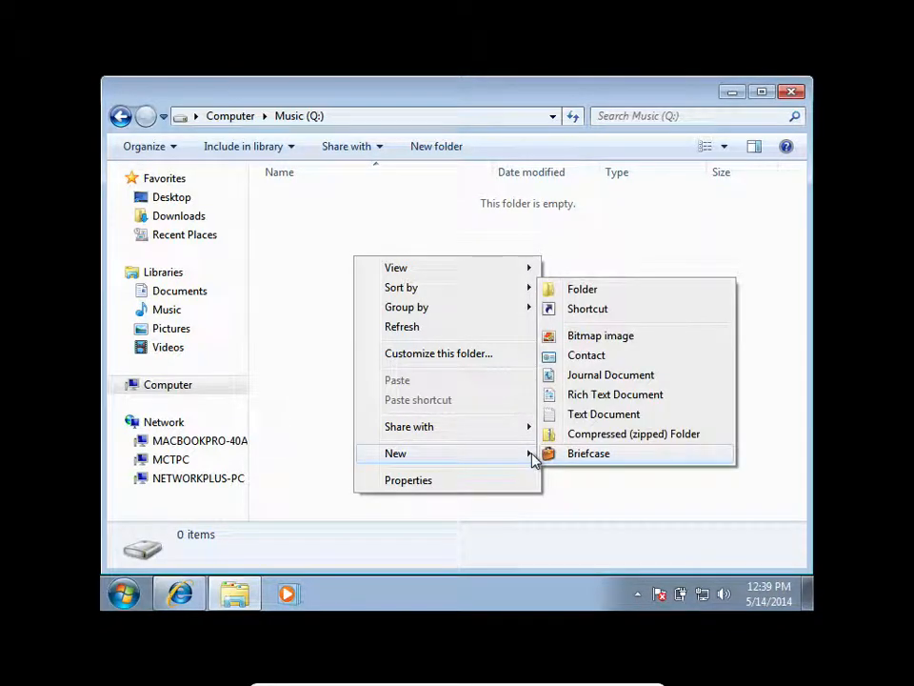
left_click(582, 290)
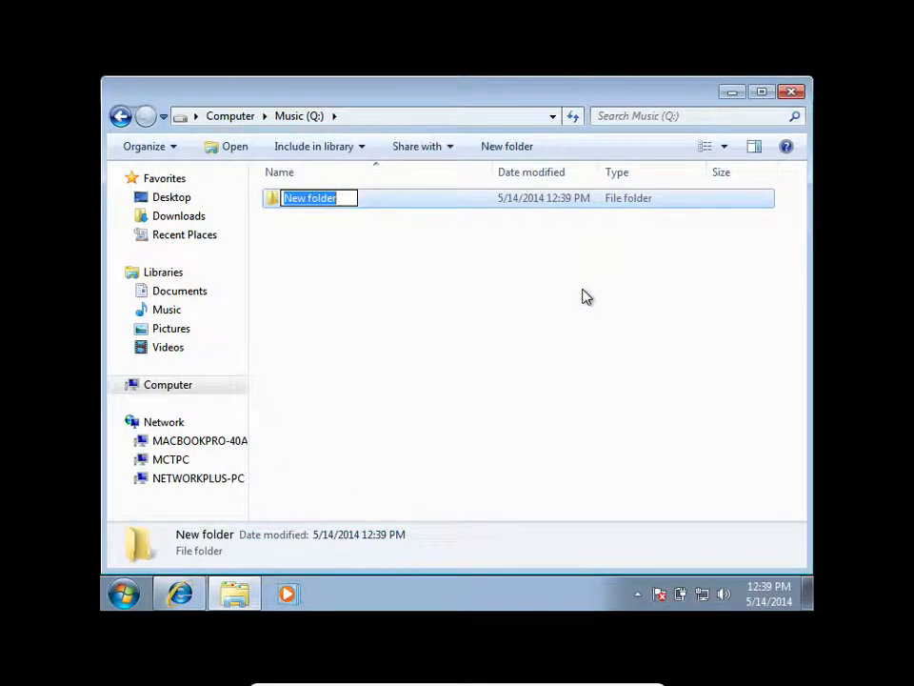
type("Office Doc")
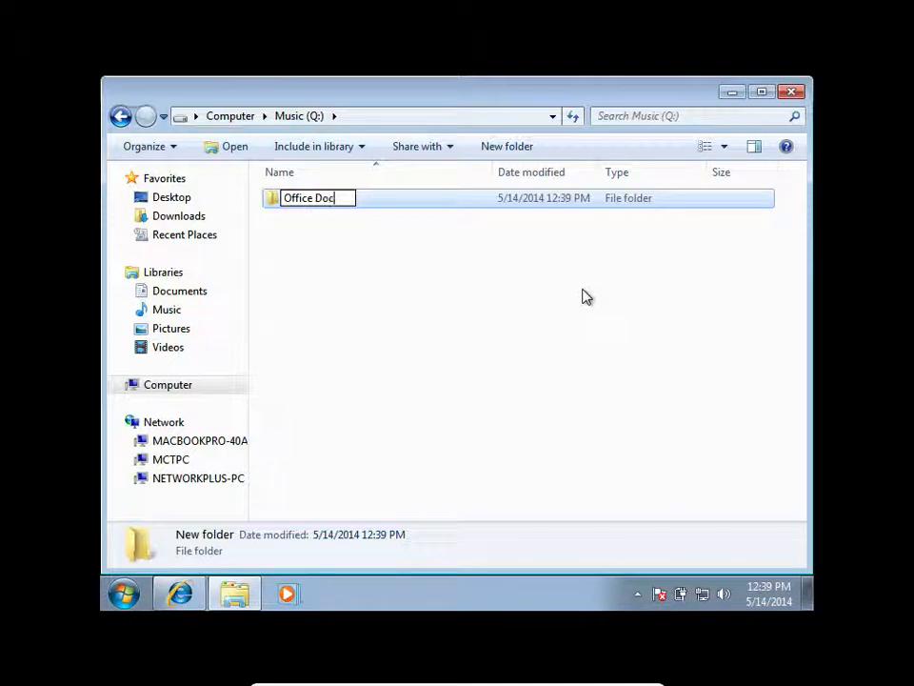
left_click(372, 308)
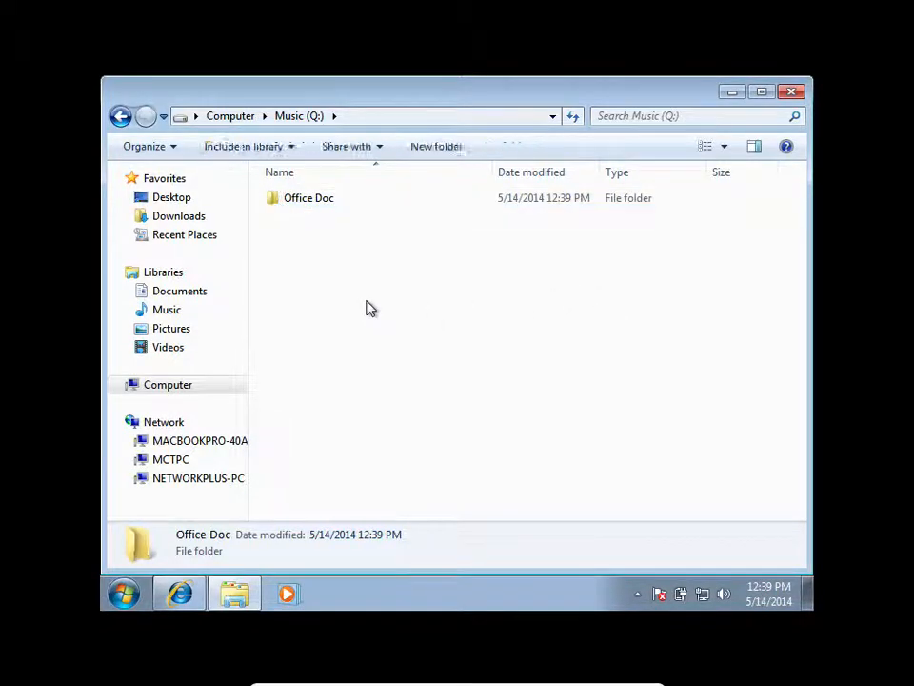
Open the Office Doc folder on the Music (Q:) drive.
left_click(291, 200)
left_click(293, 200)
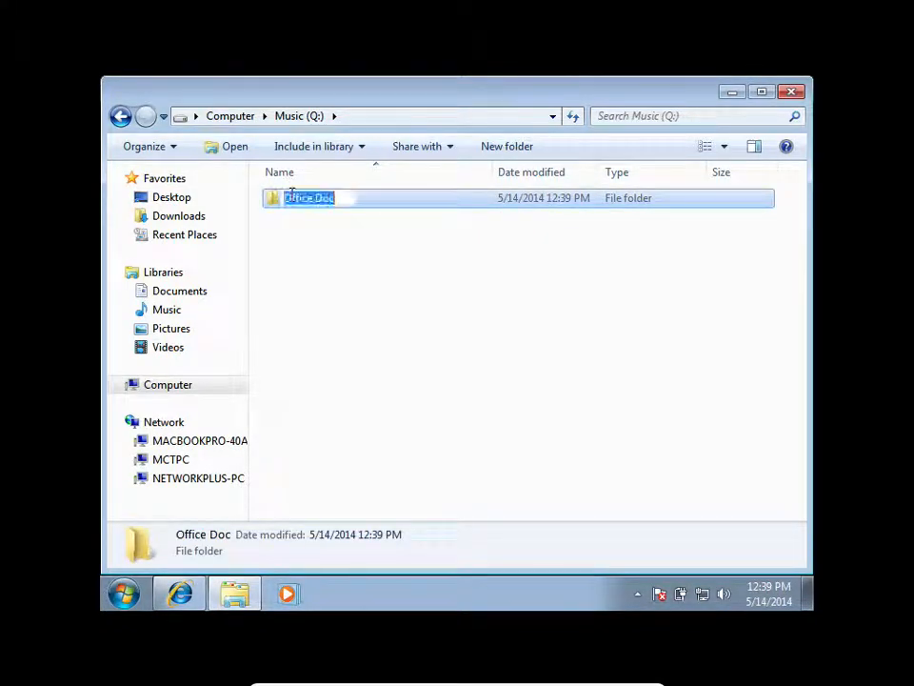
left_click(305, 208)
left_click(306, 204)
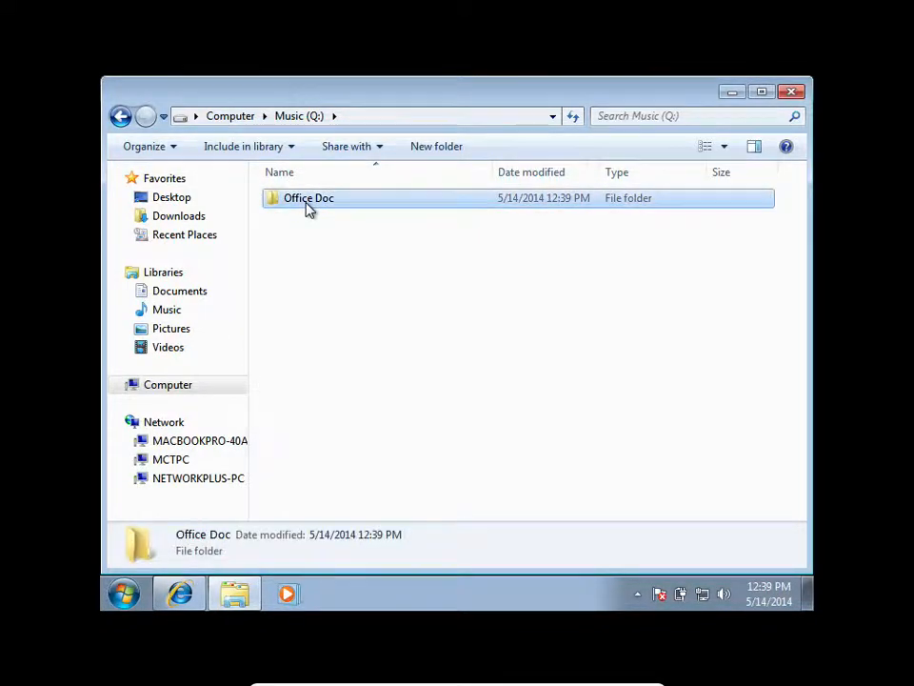
Open the advanced sharing settings of the Office Doc folder and turn on sharing for it.
right_click(306, 203)
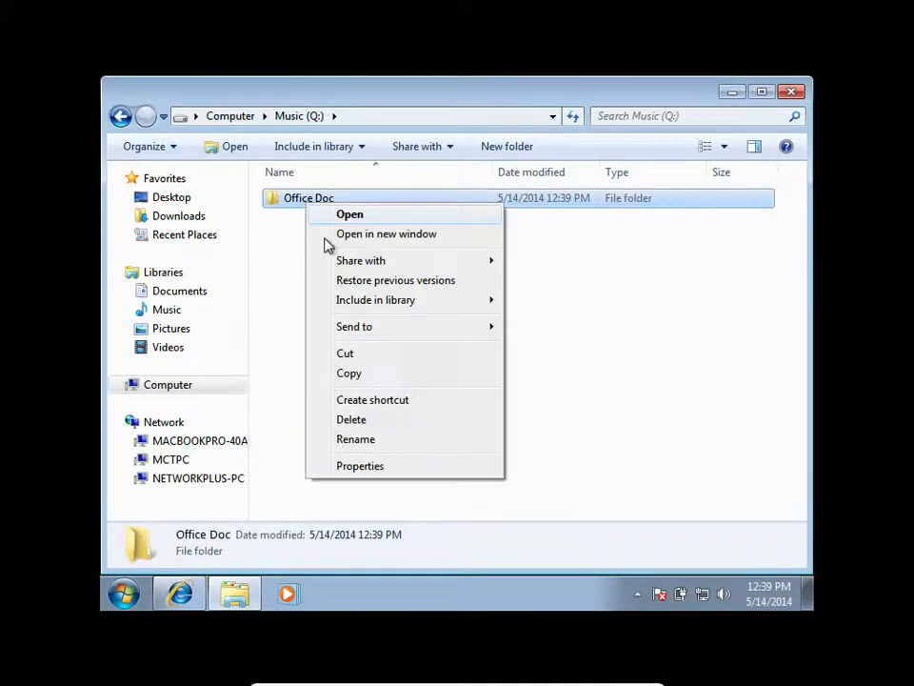
left_click(402, 468)
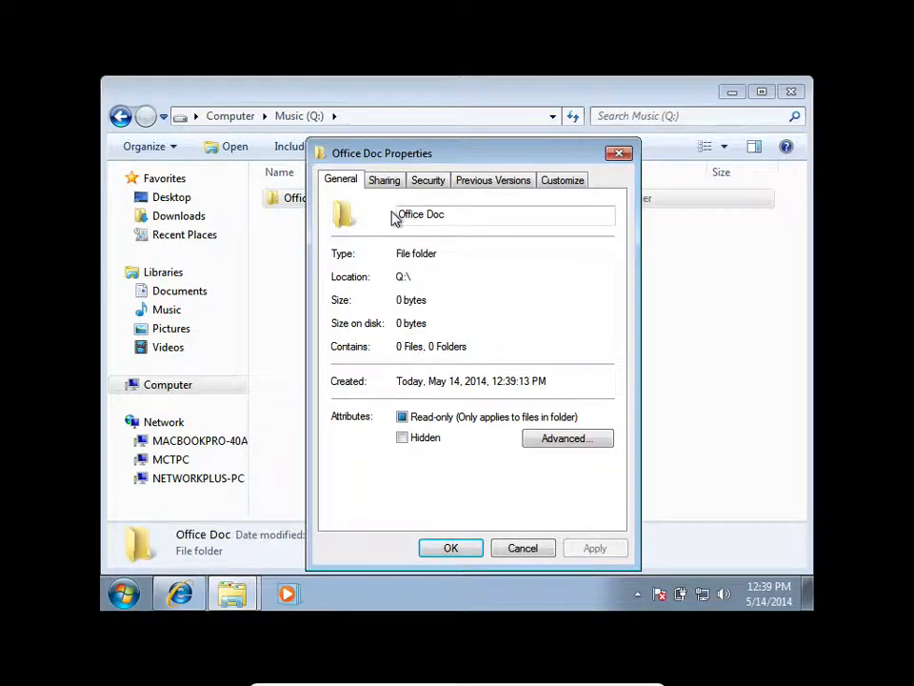
left_click(386, 180)
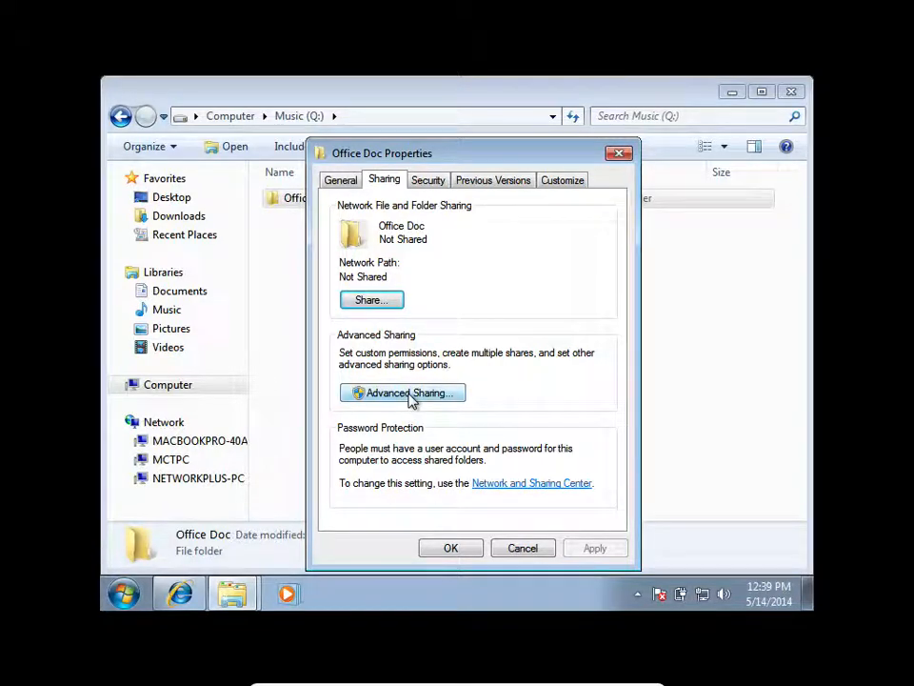
left_click(410, 397)
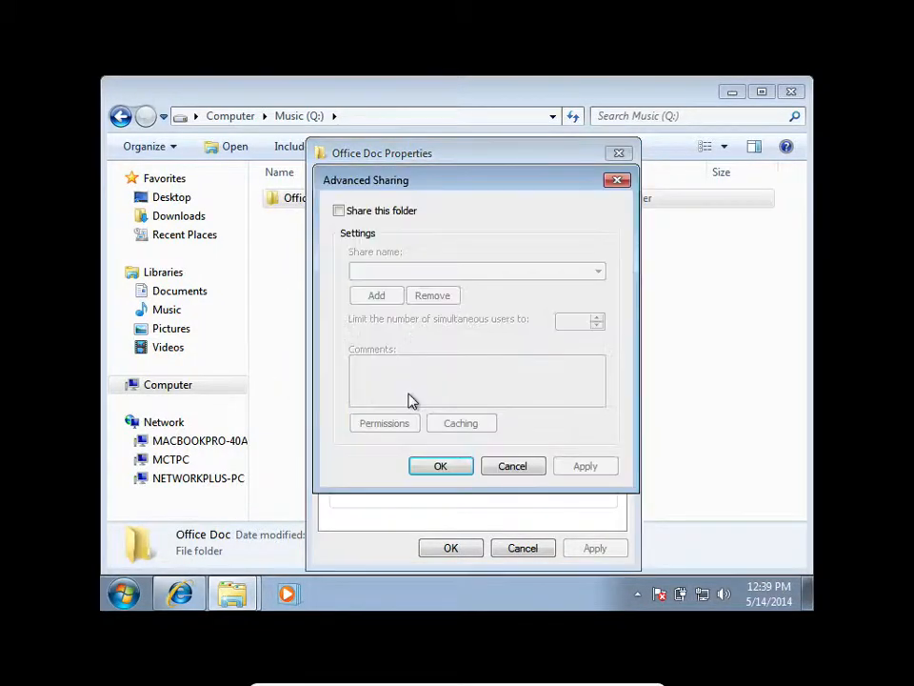
left_click(338, 211)
Set the share name to Sales Docs and remove Everyone from its share permissions.
left_click(405, 270)
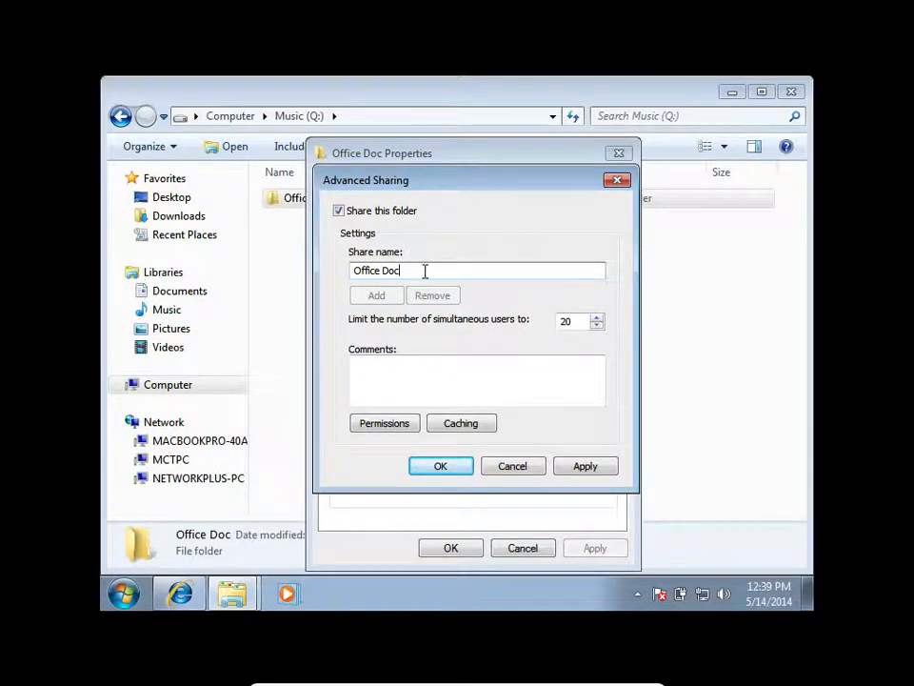
left_click_drag(412, 273, 320, 271)
type("Sales Docs")
left_click(412, 429)
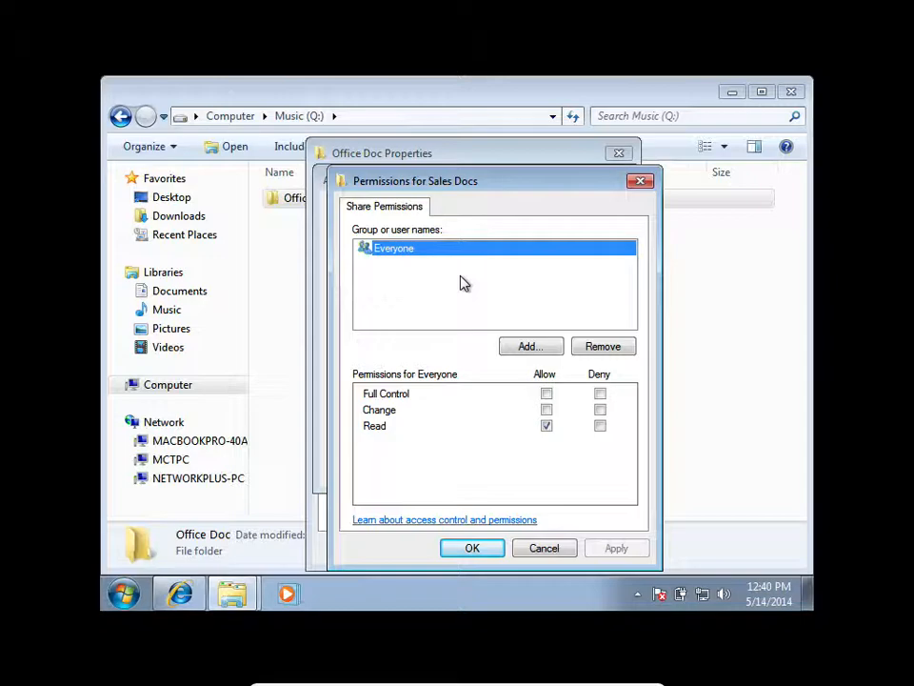
left_click(616, 347)
Try to add an individual user by name to the Sales Docs share permissions.
left_click(524, 347)
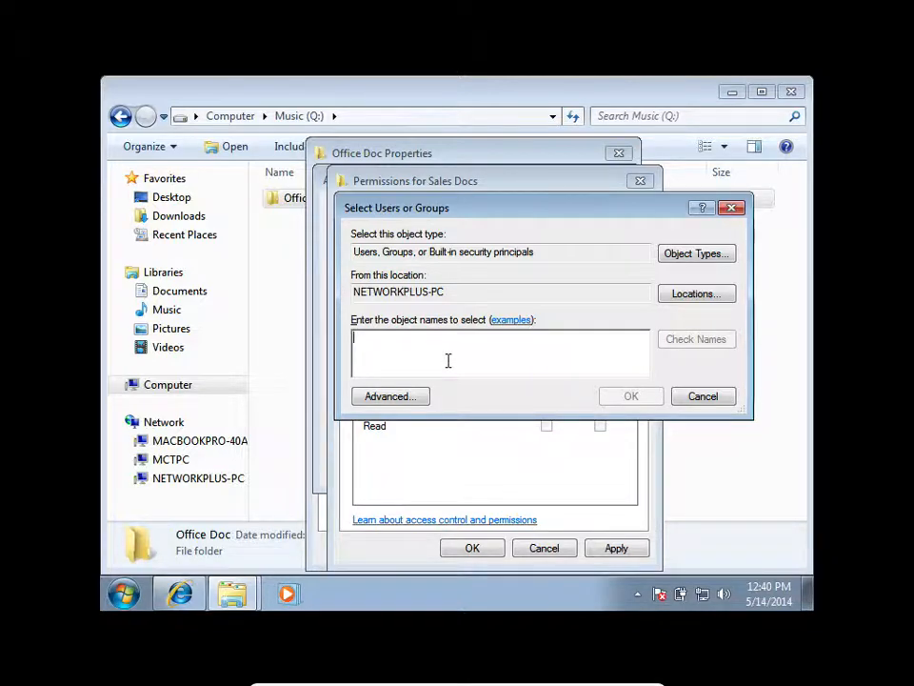
type("G")
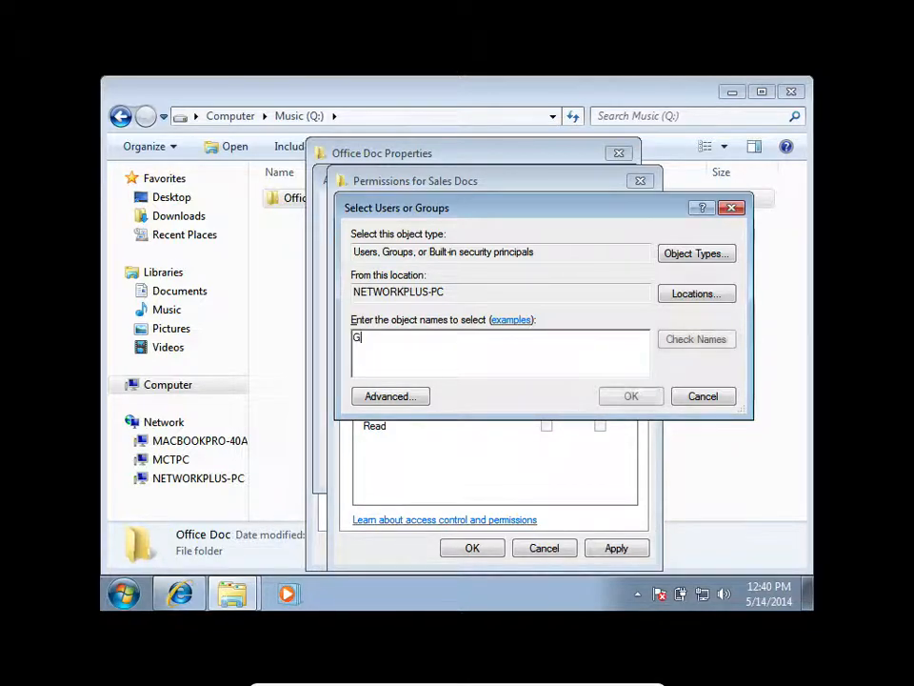
type("ero")
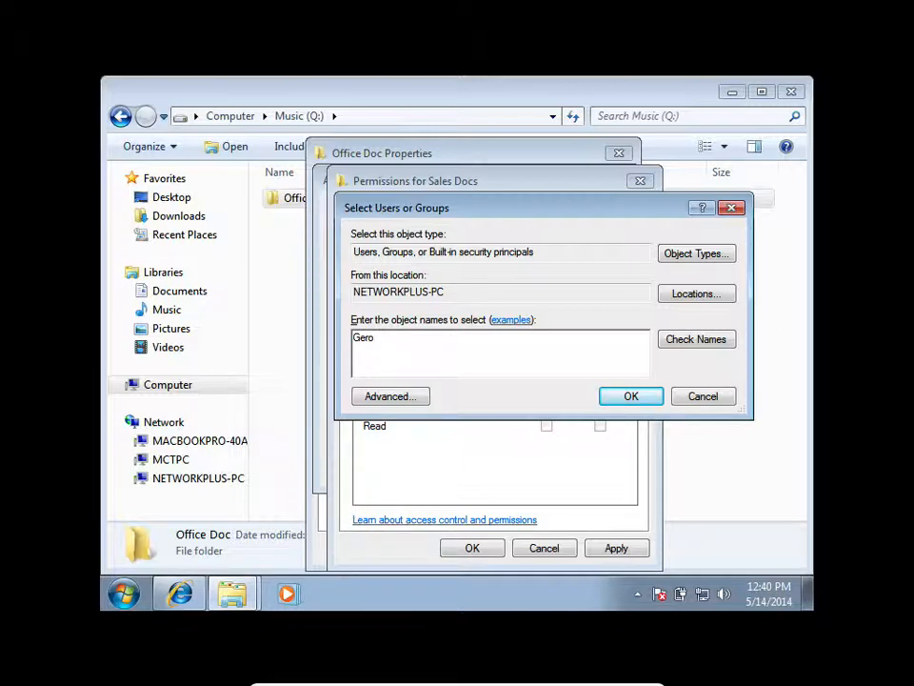
left_click(690, 341)
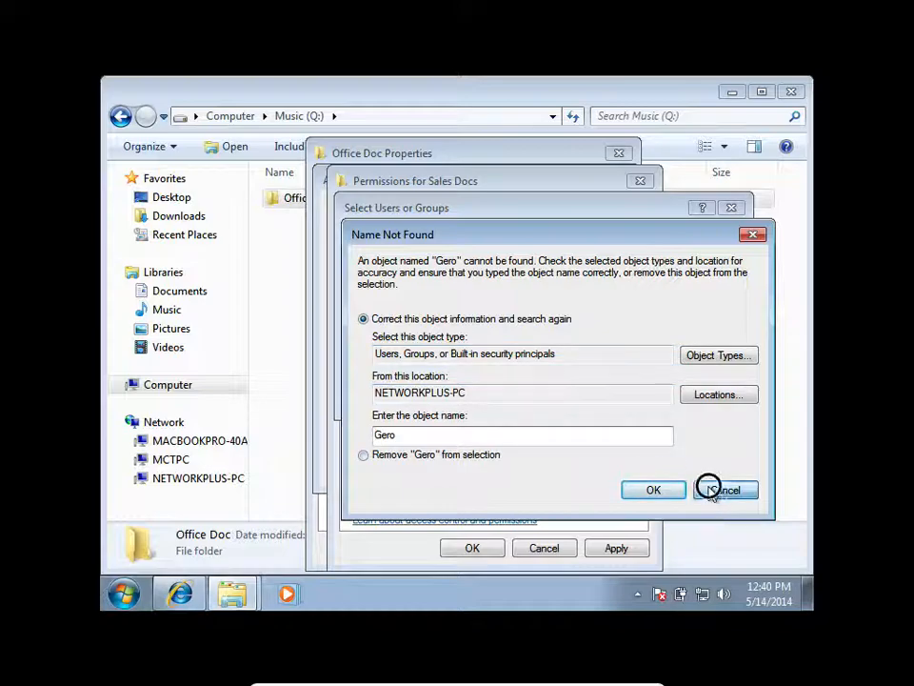
left_click(711, 490)
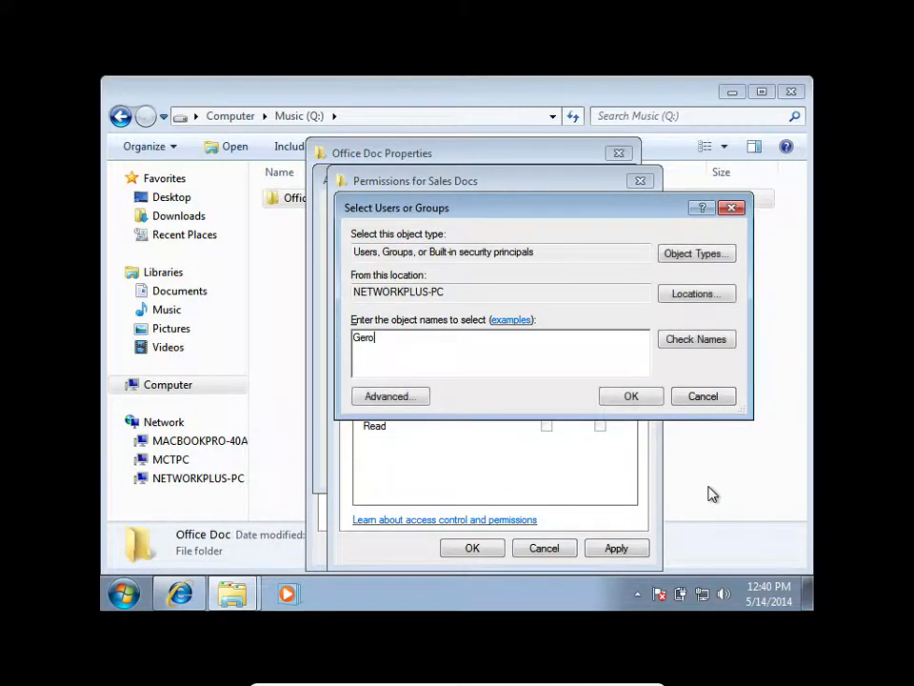
left_click(703, 398)
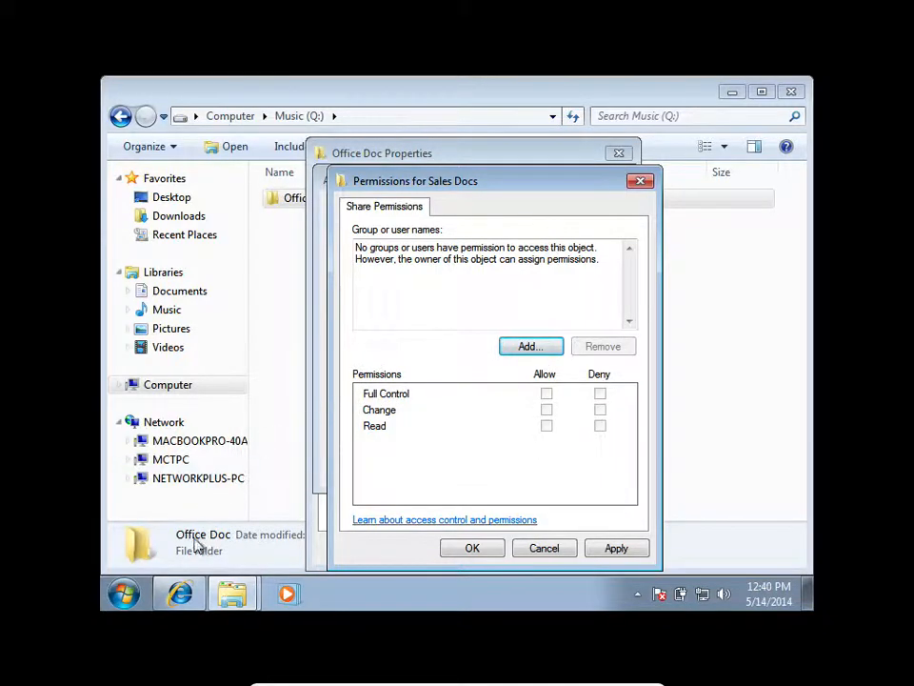
Switch to Computer Management and open the Users list under Local Users and Groups.
left_click(124, 593)
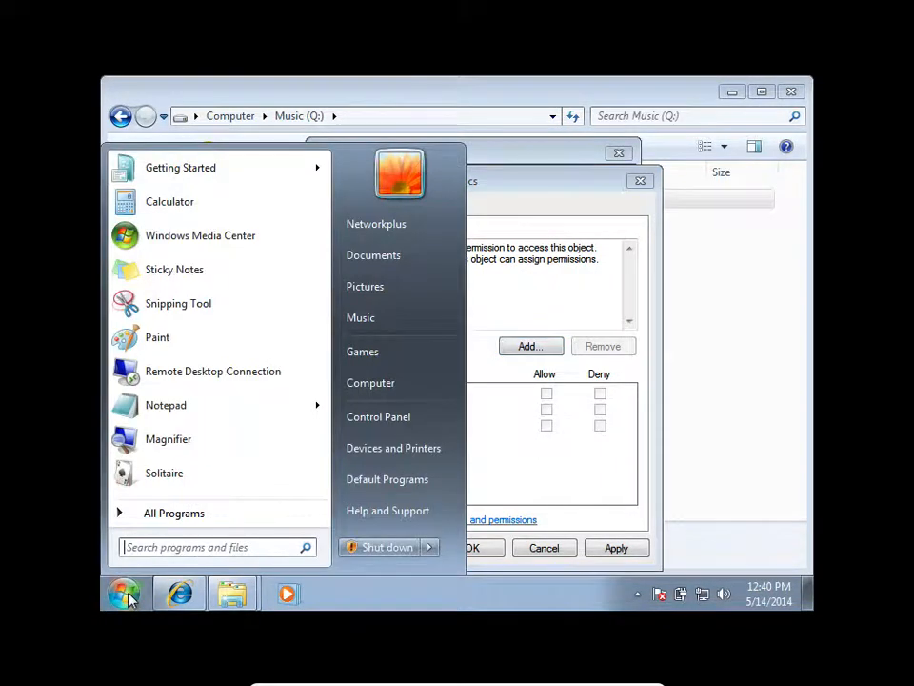
right_click(375, 390)
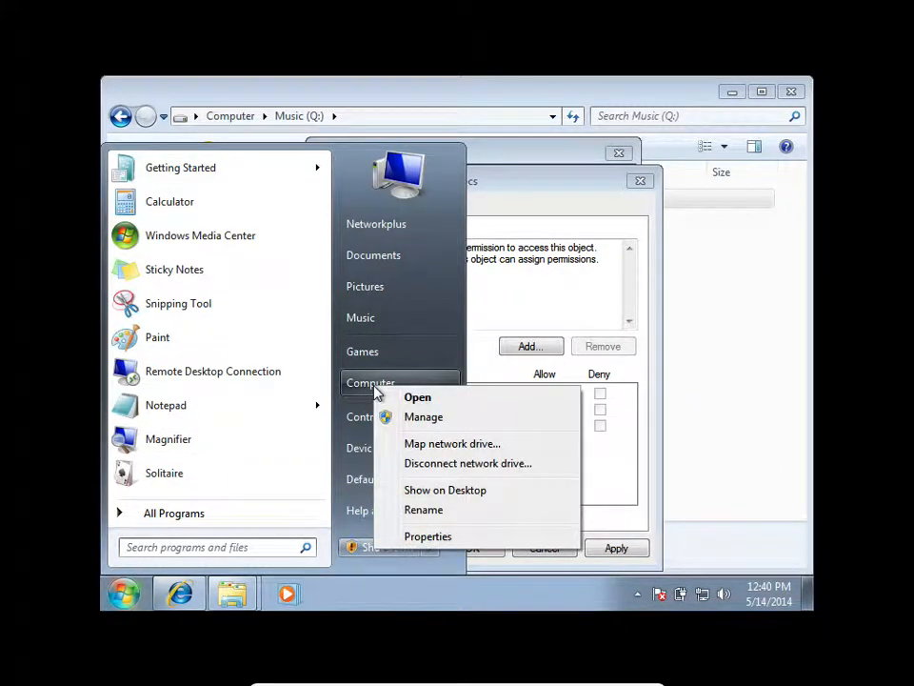
left_click(410, 417)
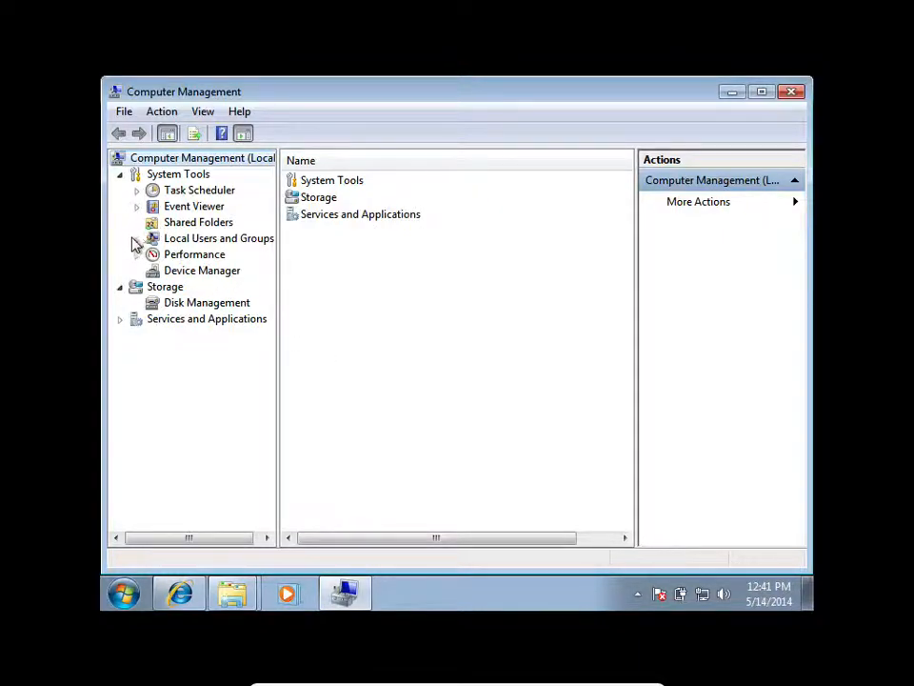
left_click(136, 238)
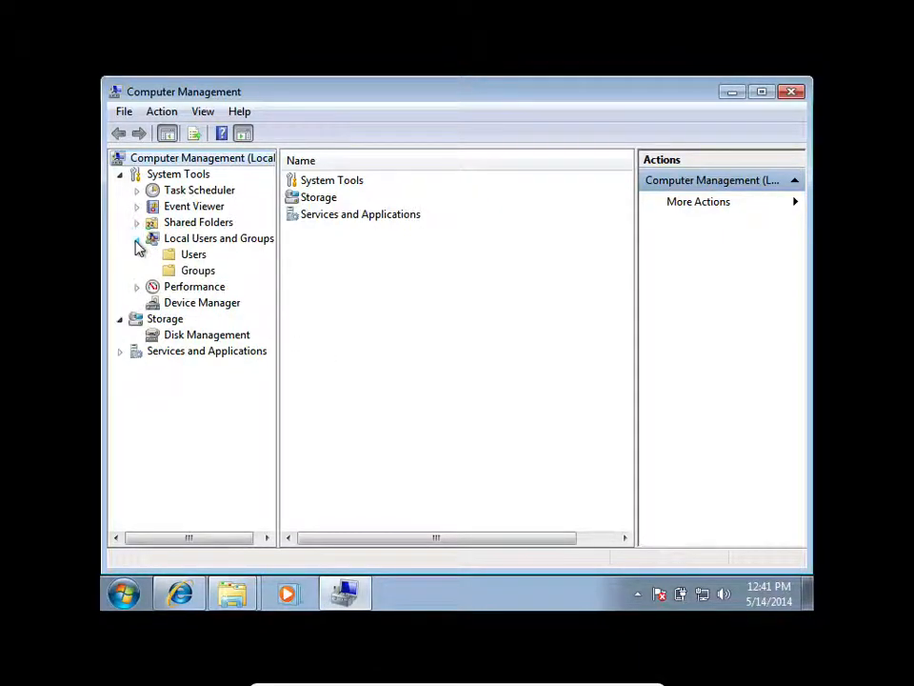
left_click(192, 255)
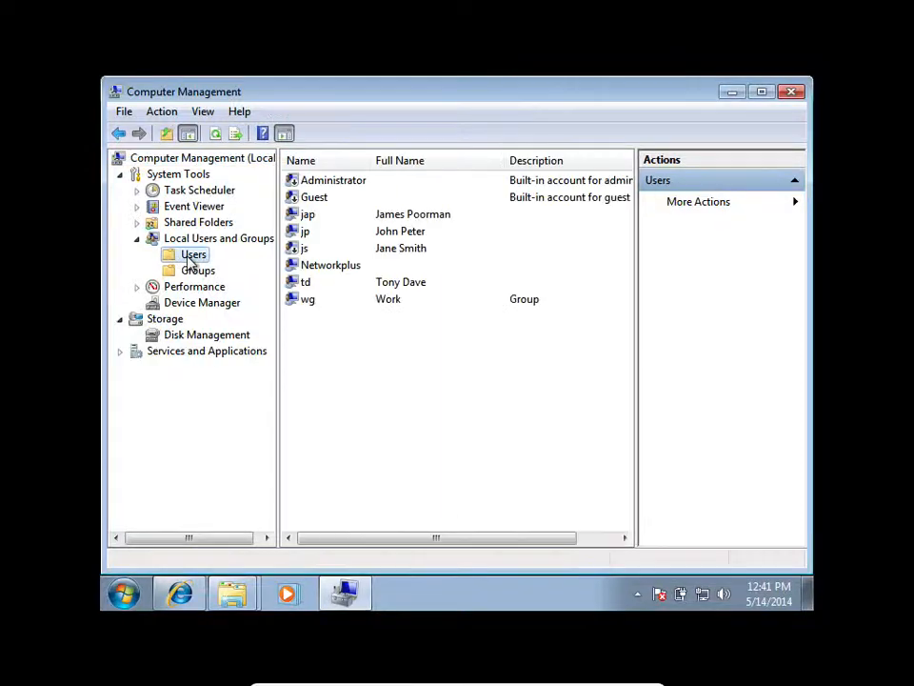
Start a new local user account and enter the user name, the account password and the password confirmation.
right_click(345, 341)
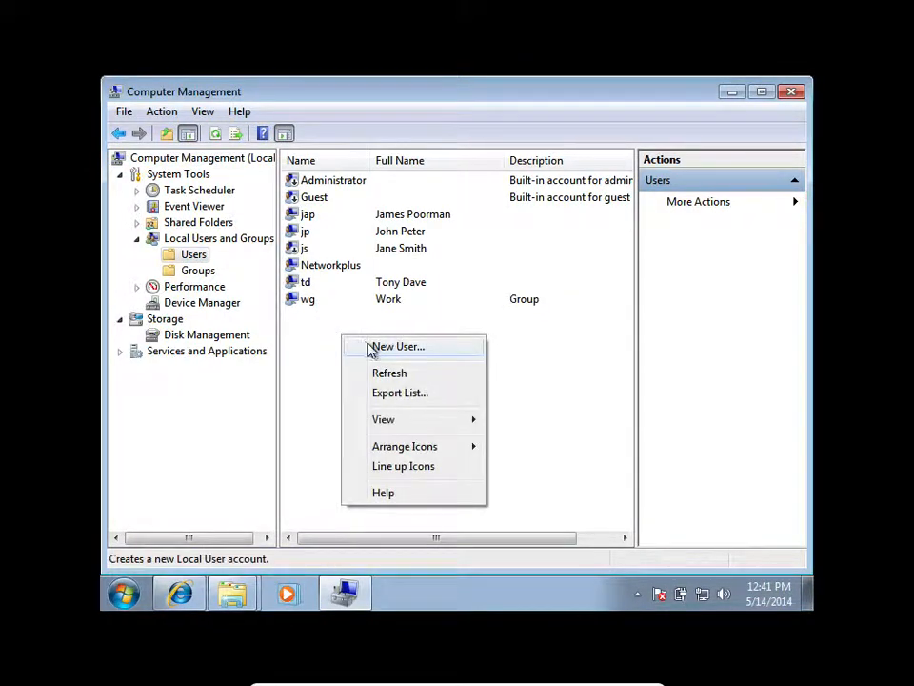
left_click(374, 348)
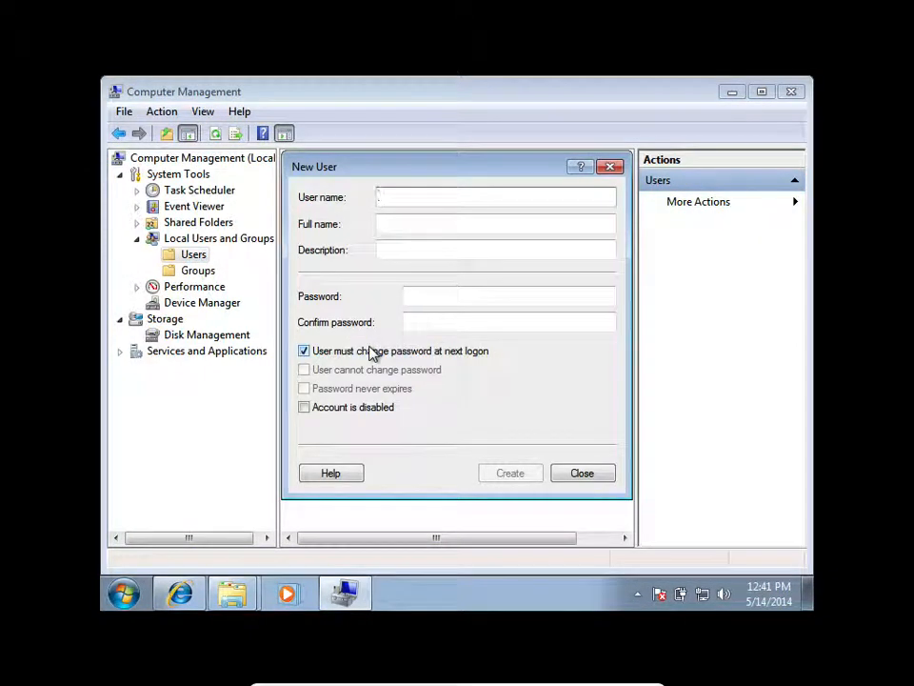
type("Gero")
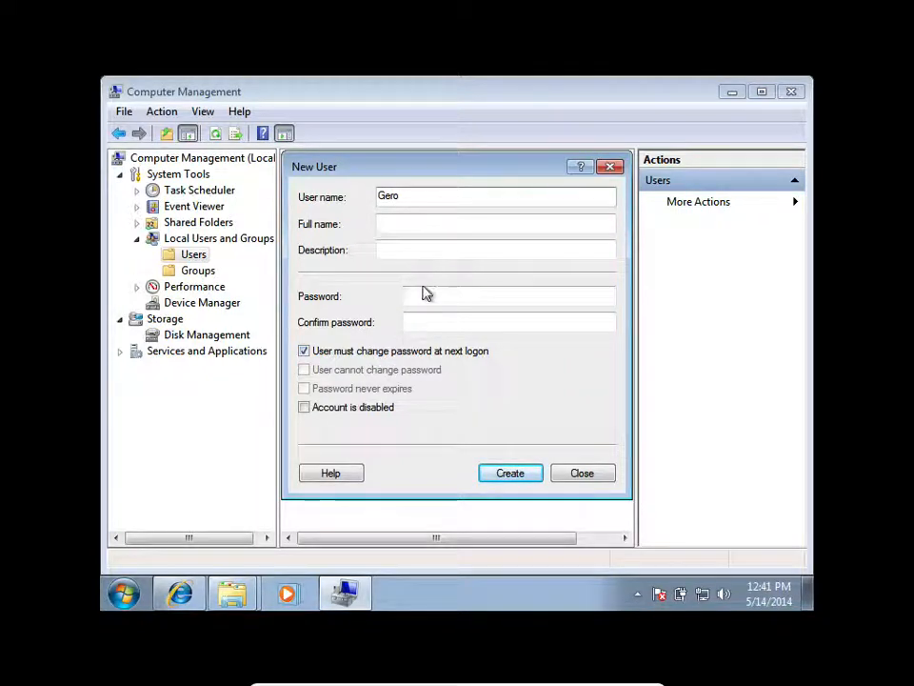
left_click(423, 297)
type("••")
key("Tab")
type("••••")
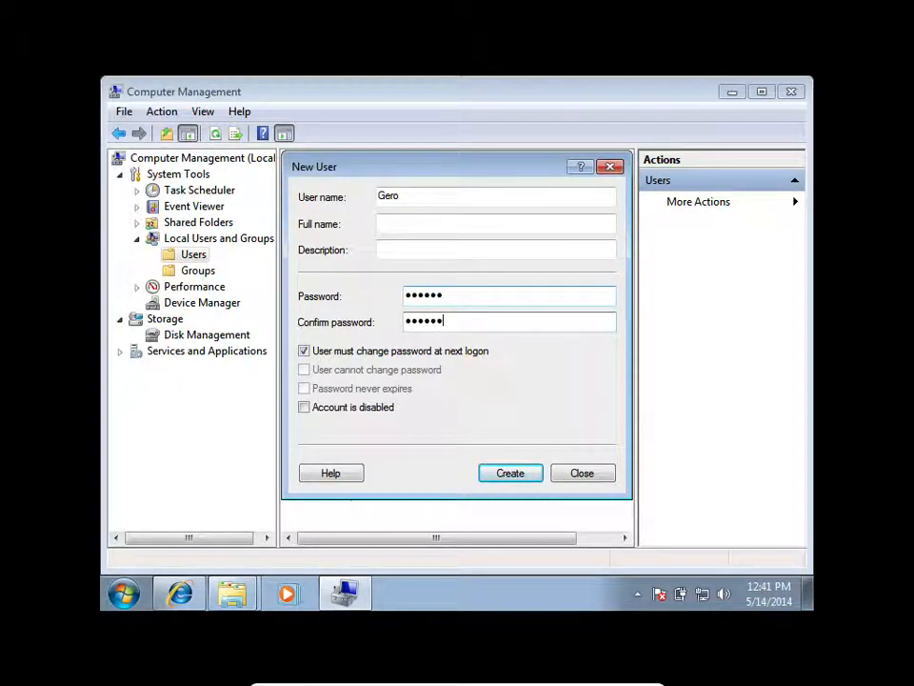
Turn off the forced password change at next logon, set that the user cannot change the password, and create the account.
left_click(303, 351)
left_click(305, 351)
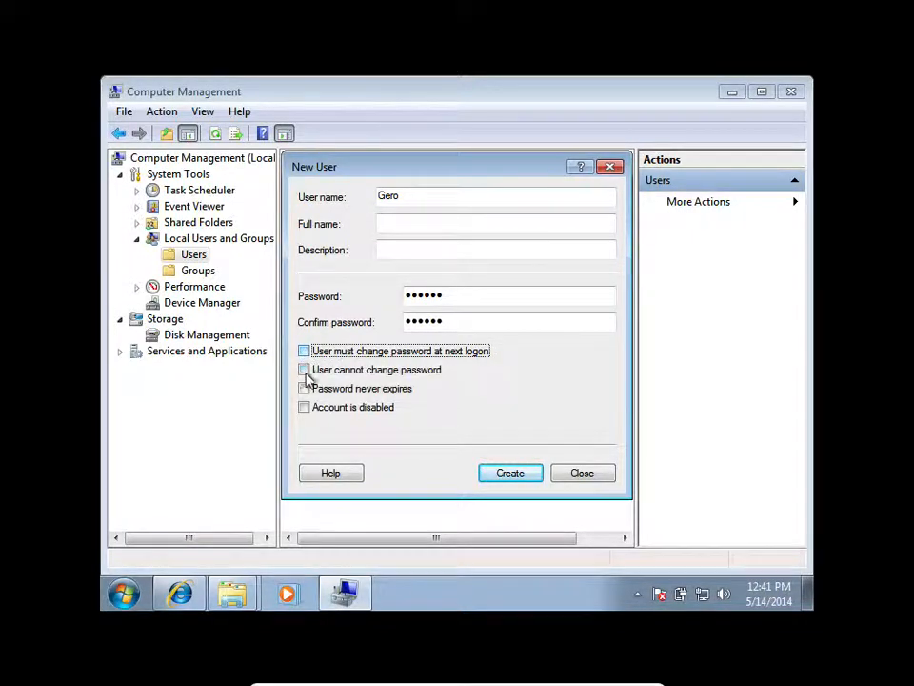
left_click(304, 370)
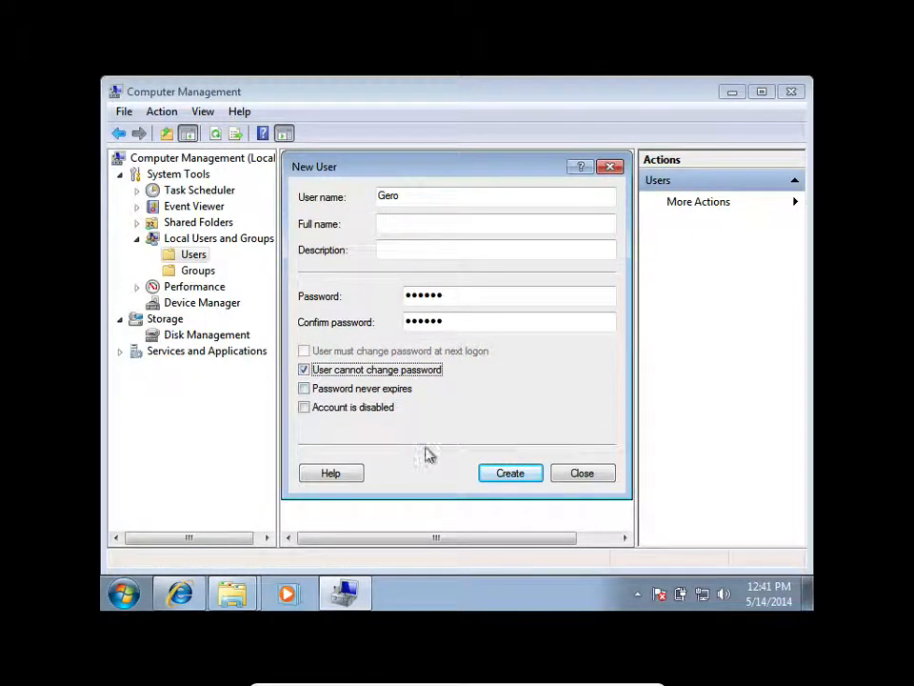
left_click(500, 479)
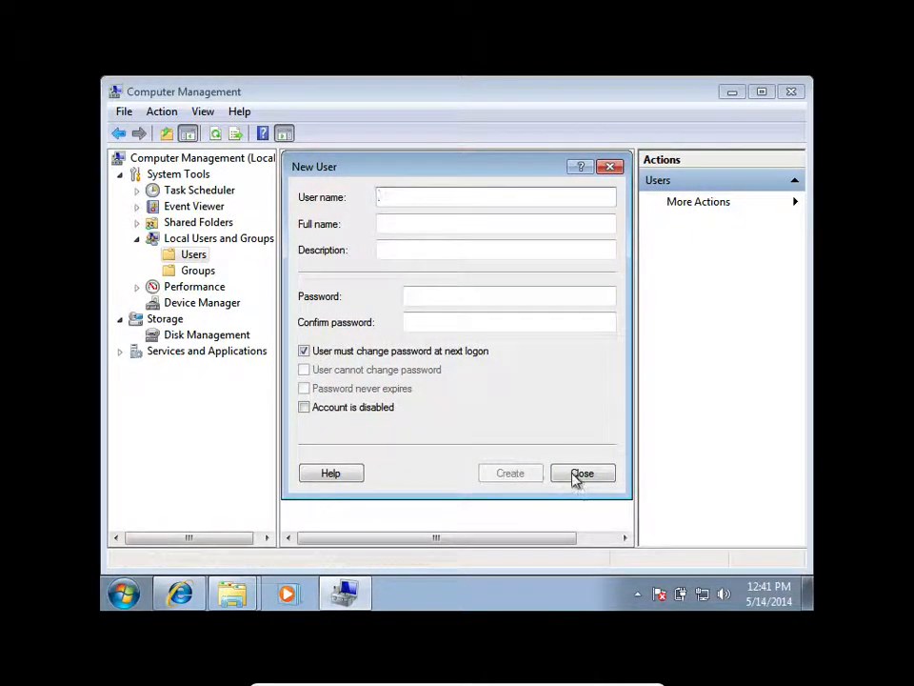
left_click(574, 476)
Start a new local group under Local Users and Groups and name it Sales Docs.
left_click(198, 270)
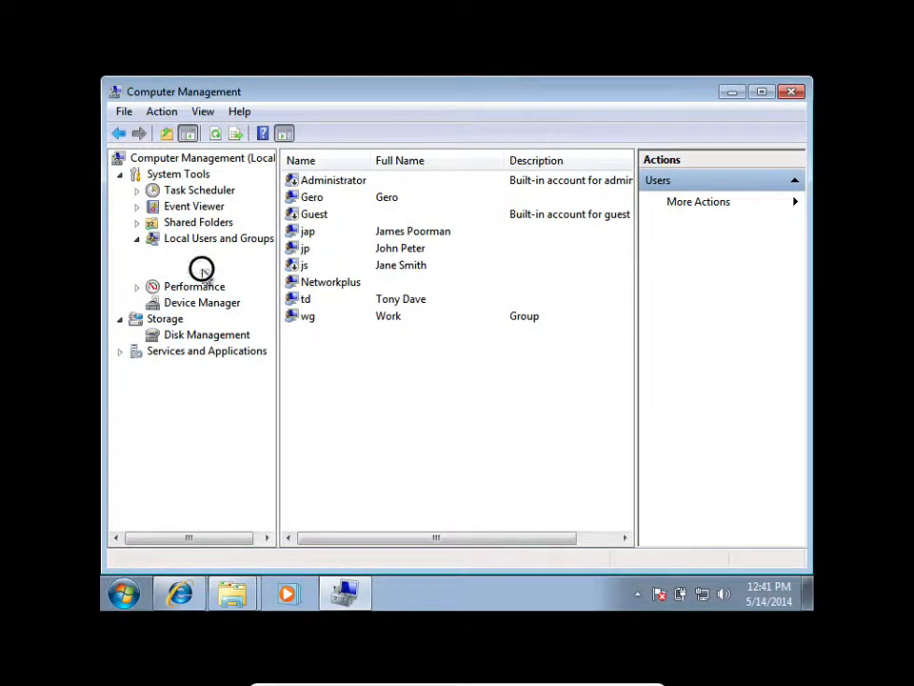
right_click(447, 487)
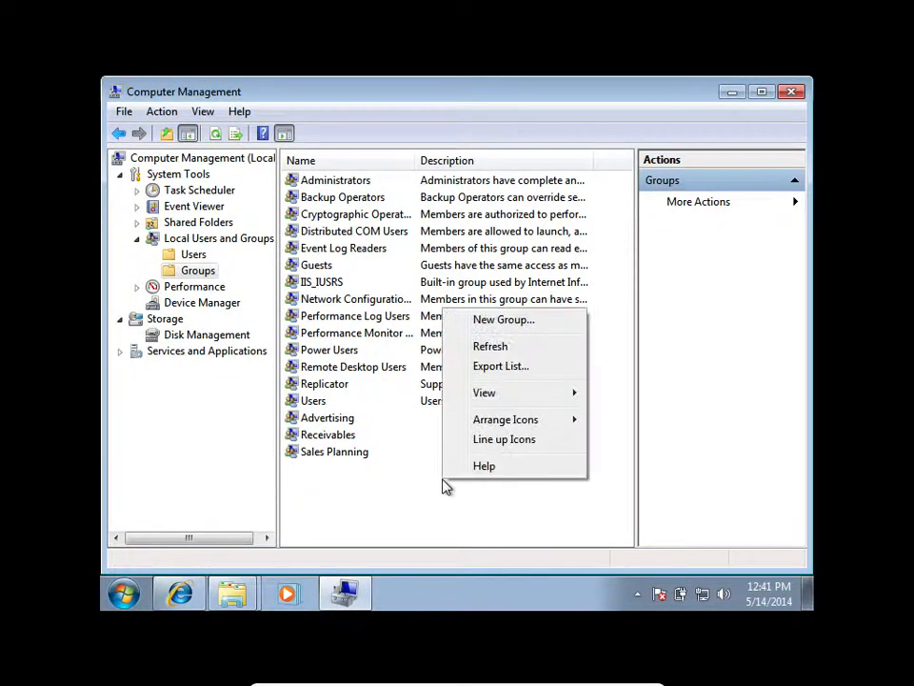
left_click(500, 315)
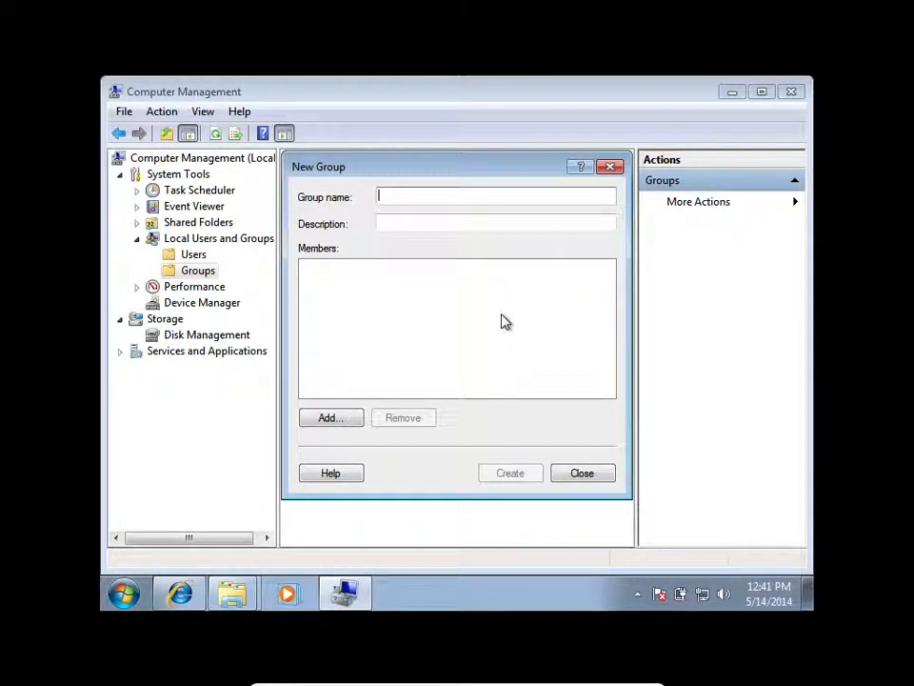
type("Sale")
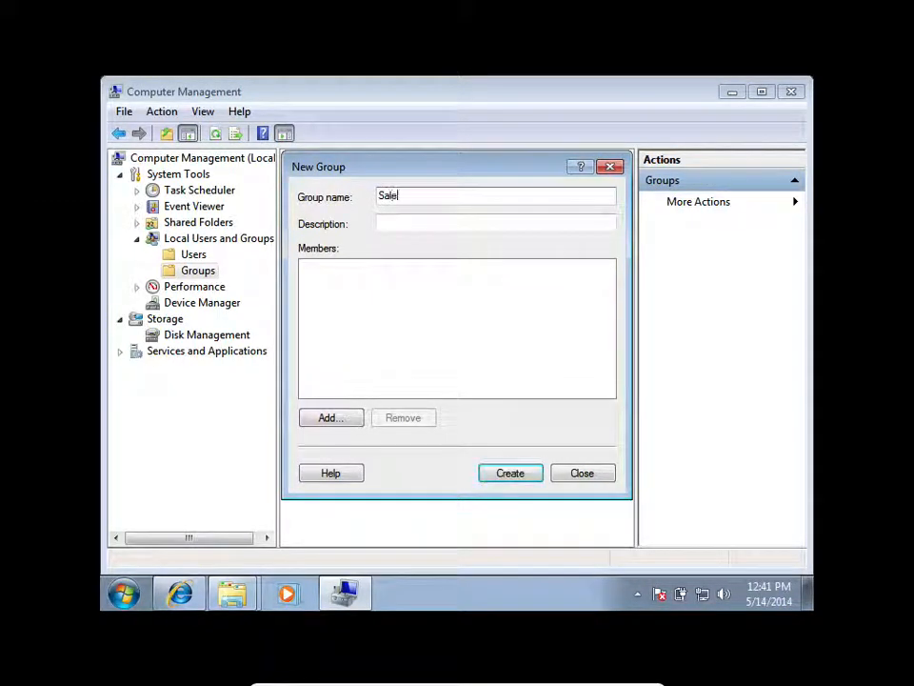
type("s Doc")
Add the newly created user as a member of the Sales Docs group and create the group.
left_click(338, 418)
type("Gero")
left_click(608, 370)
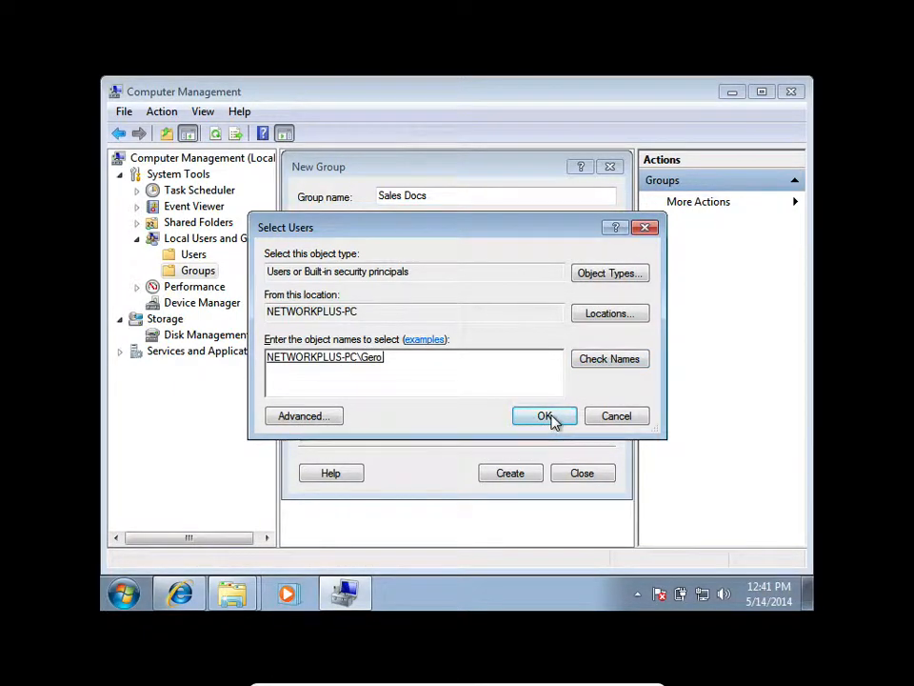
left_click(545, 416)
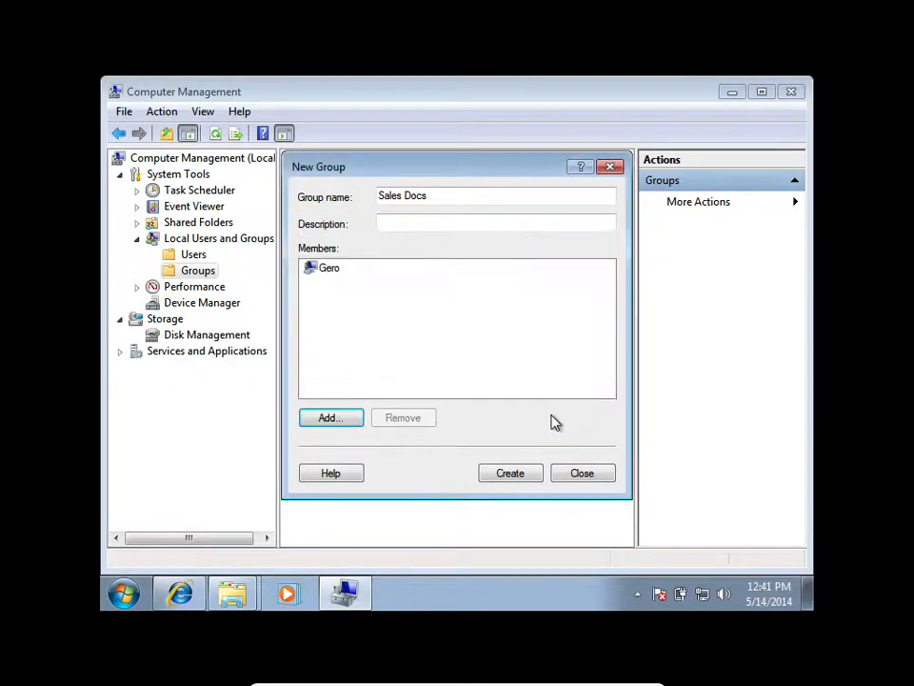
left_click(520, 473)
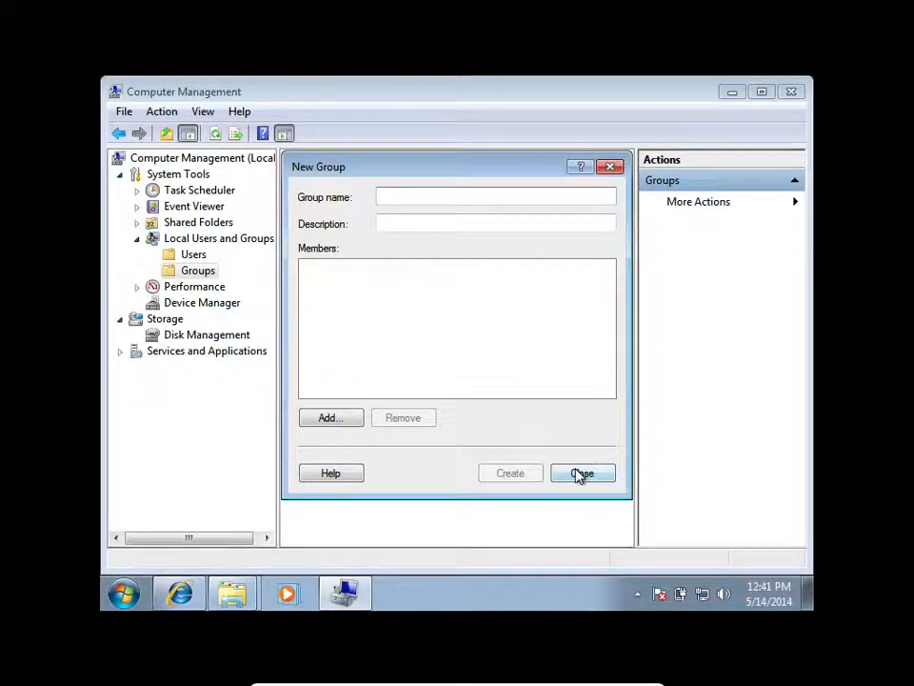
left_click(581, 474)
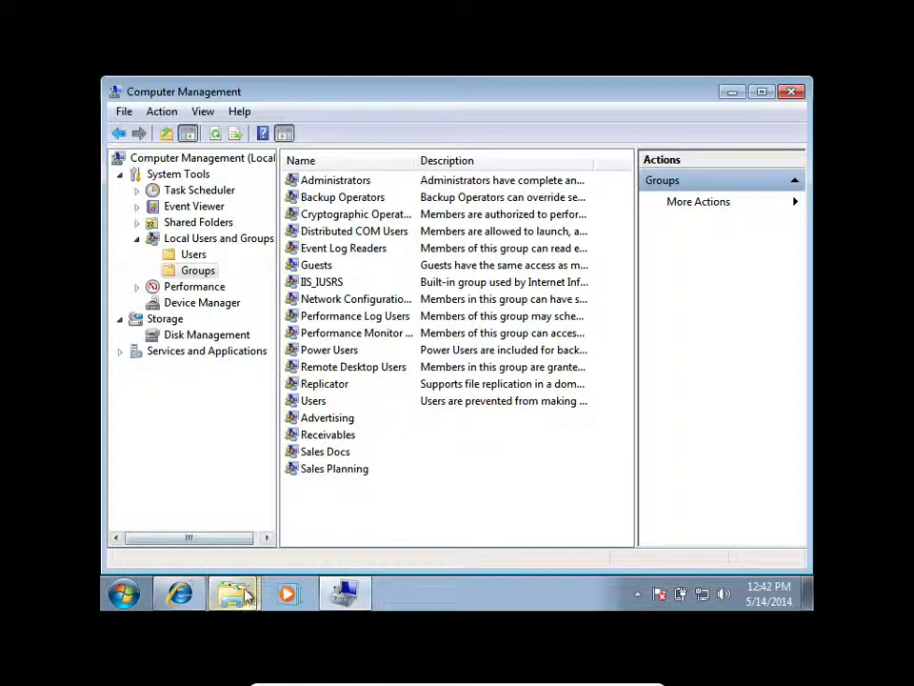
Add the Sales Docs group to the share permissions of the Office Doc folder, checking the group name.
mouse_move(234, 595)
left_click(250, 553)
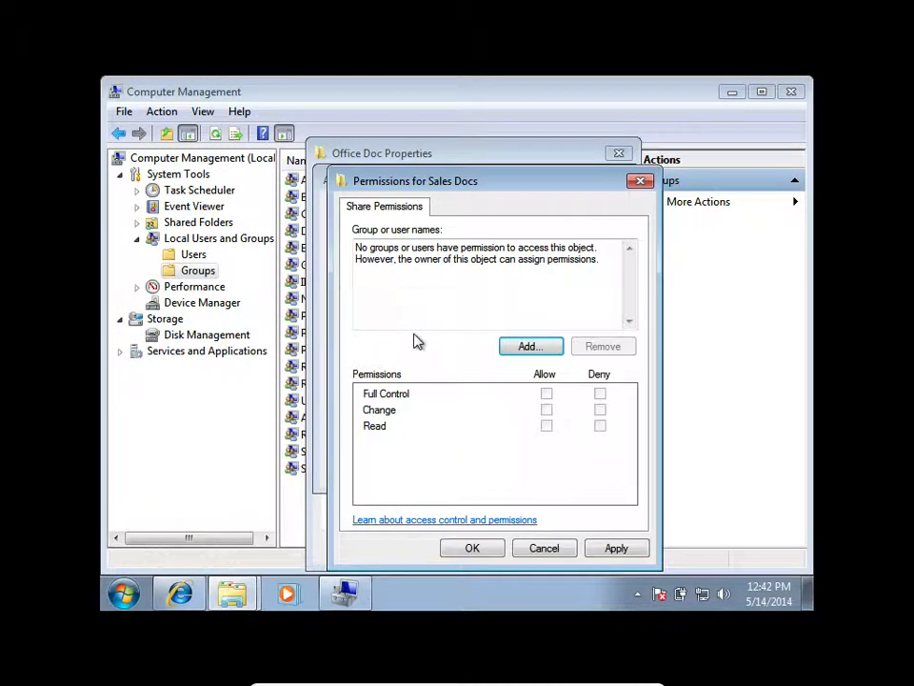
left_click(522, 345)
type("Sales Docs")
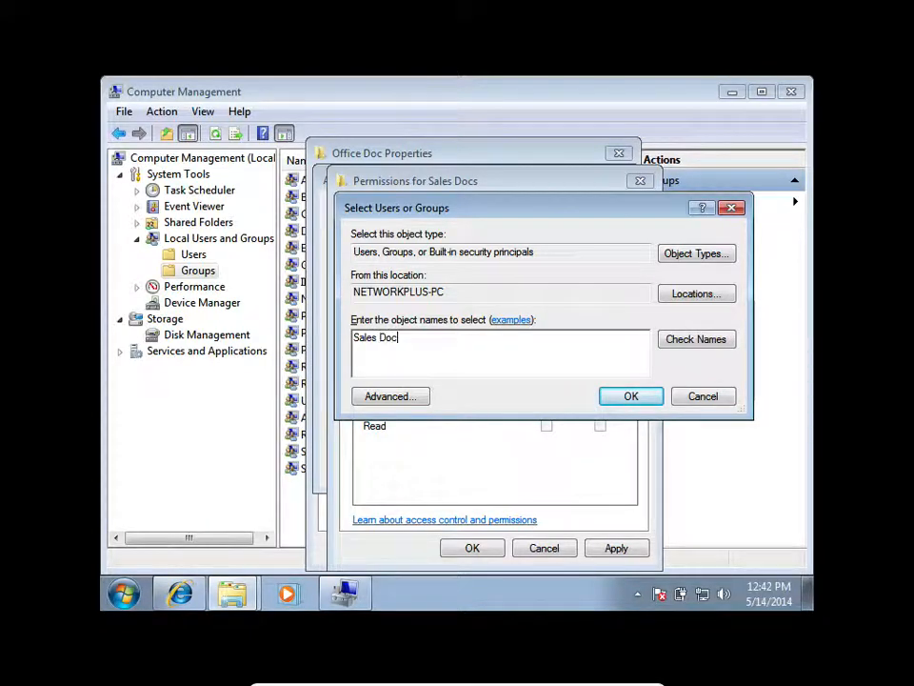
left_click(686, 341)
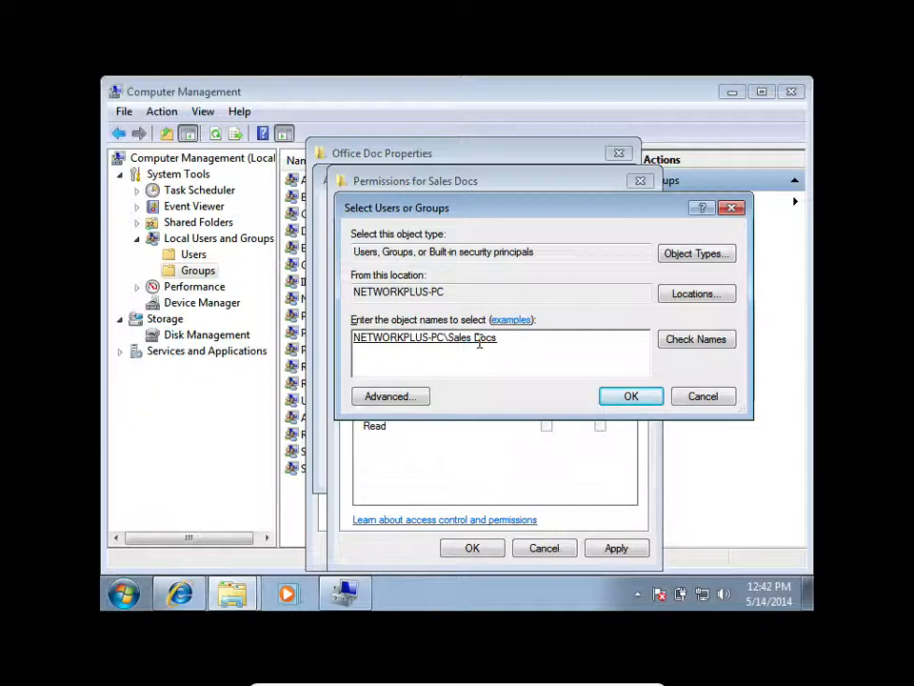
left_click(625, 395)
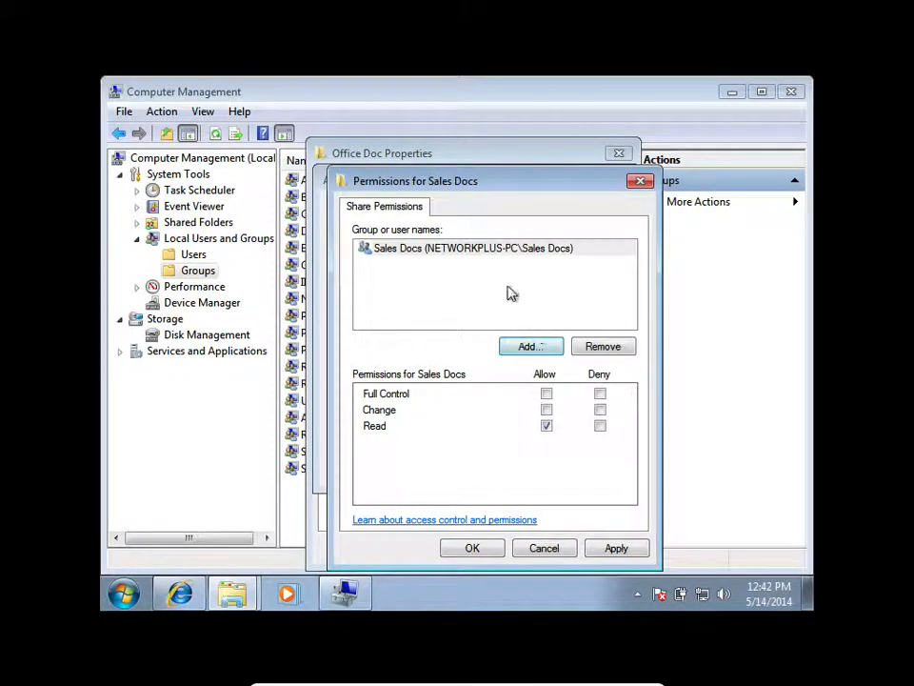
Allow the Change permission for the Sales Docs group, apply it, and close all of the Office Doc sharing dialogs.
left_click(455, 252)
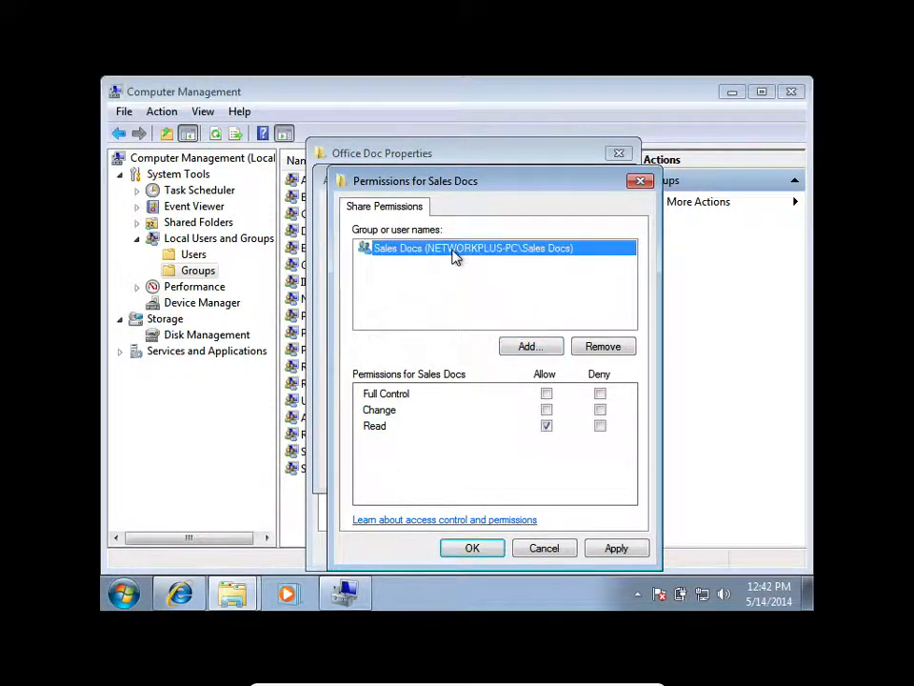
left_click(547, 410)
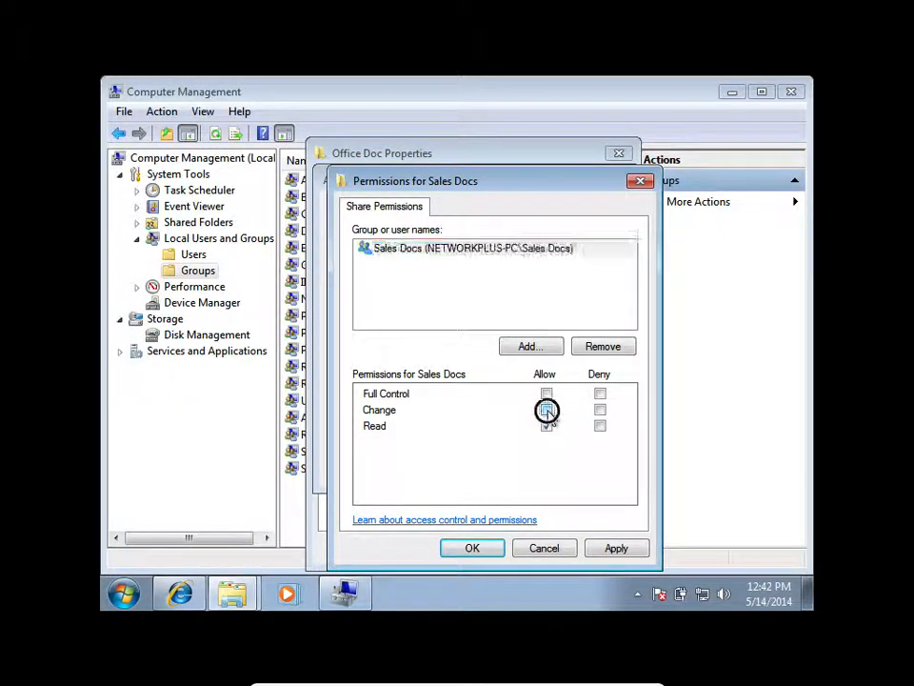
left_click(624, 547)
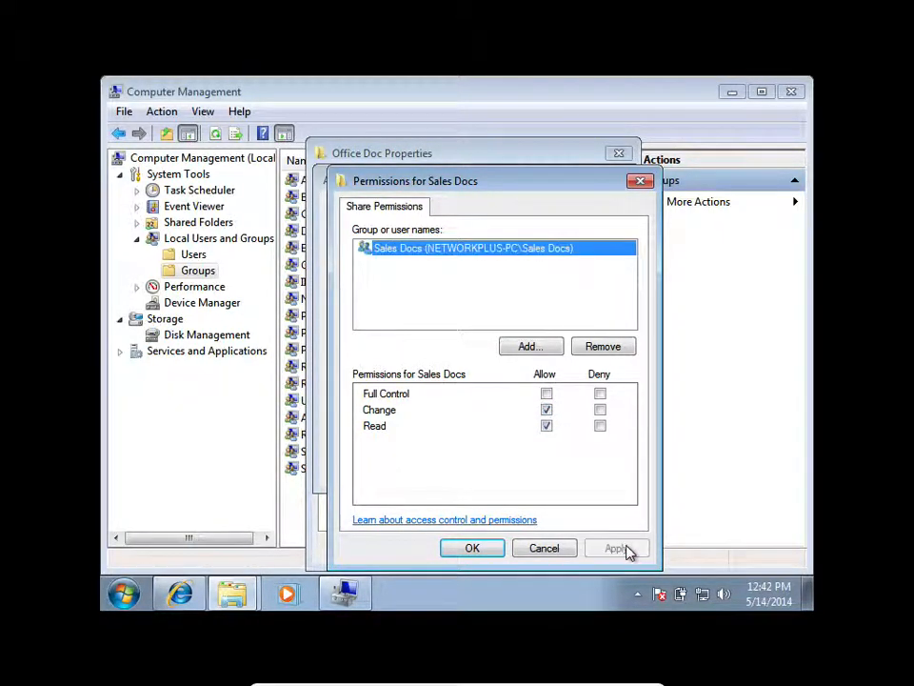
left_click(490, 549)
left_click(572, 469)
left_click(444, 470)
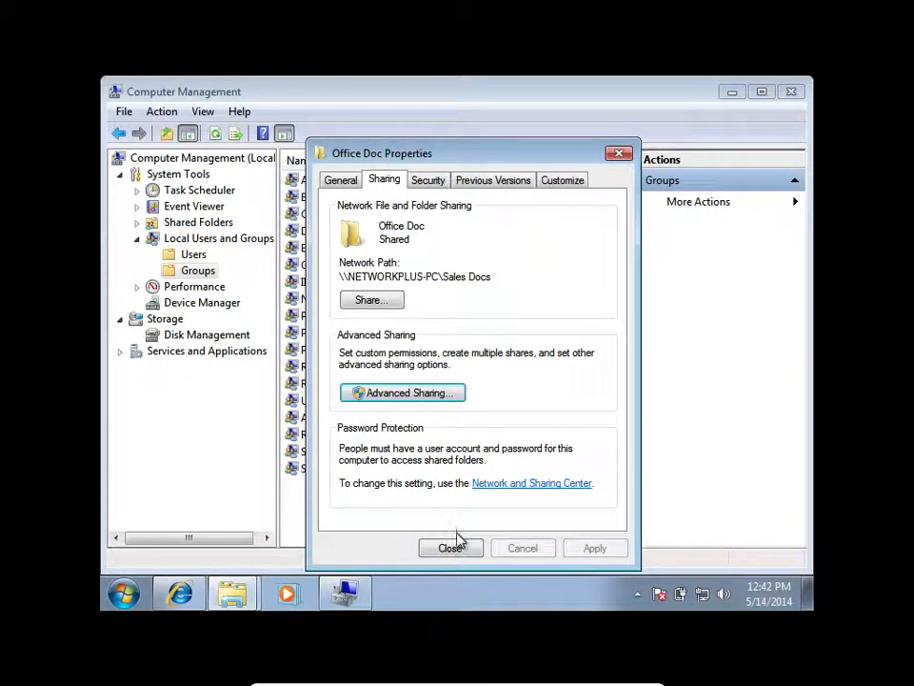
left_click(456, 548)
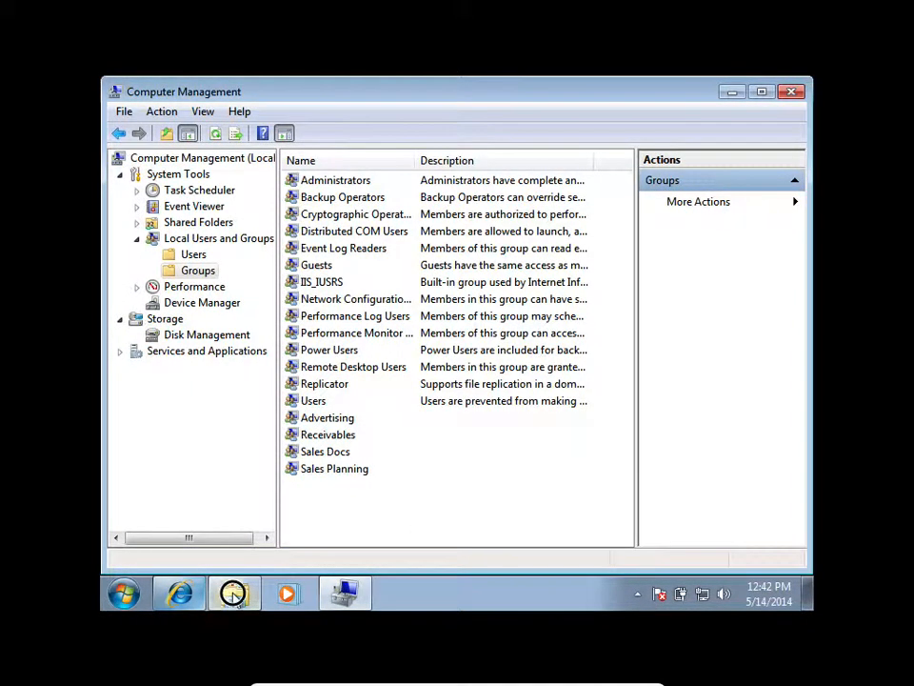
Try to open the Sales Docs share on NETWORKPLUS-PC through the network, and check which account is logged on.
left_click(234, 594)
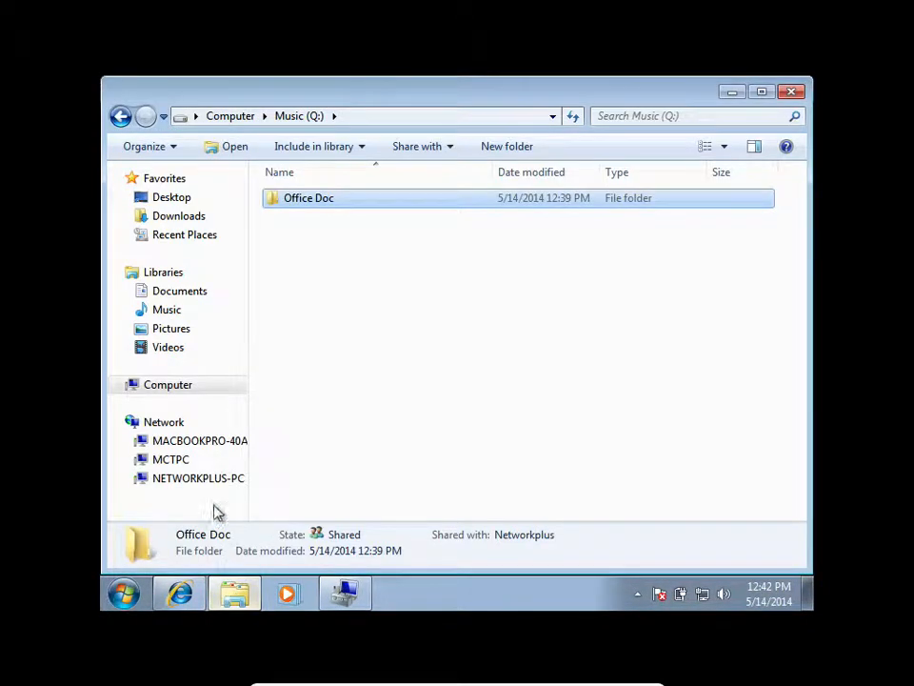
left_click(158, 424)
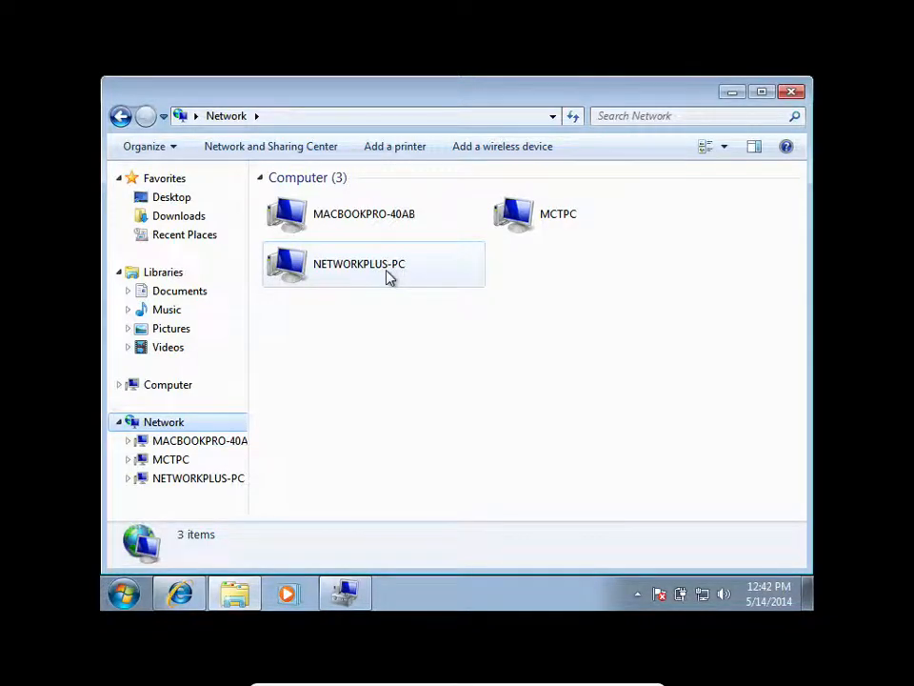
double_click(388, 275)
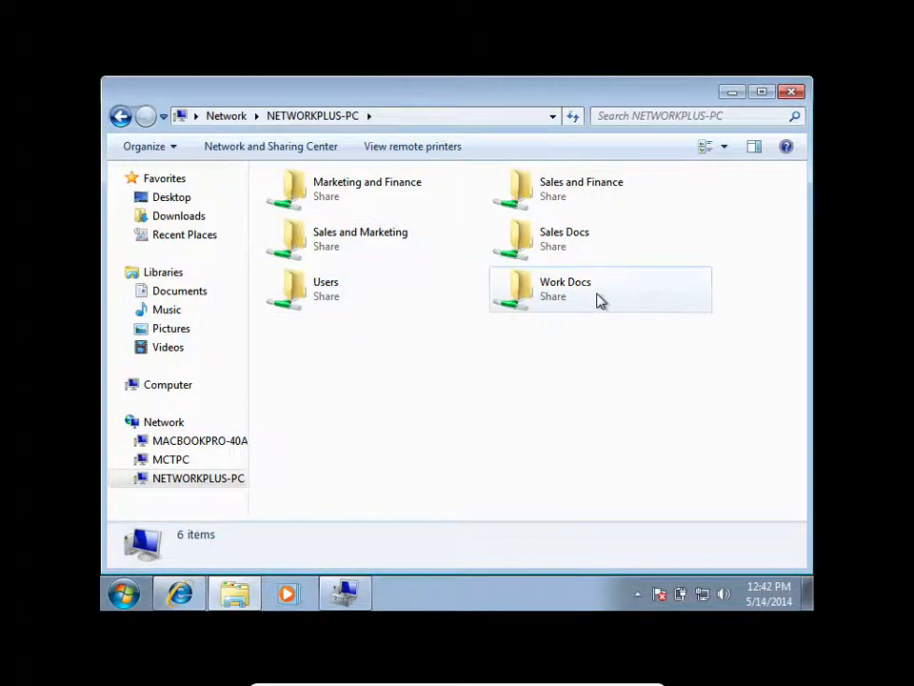
double_click(571, 254)
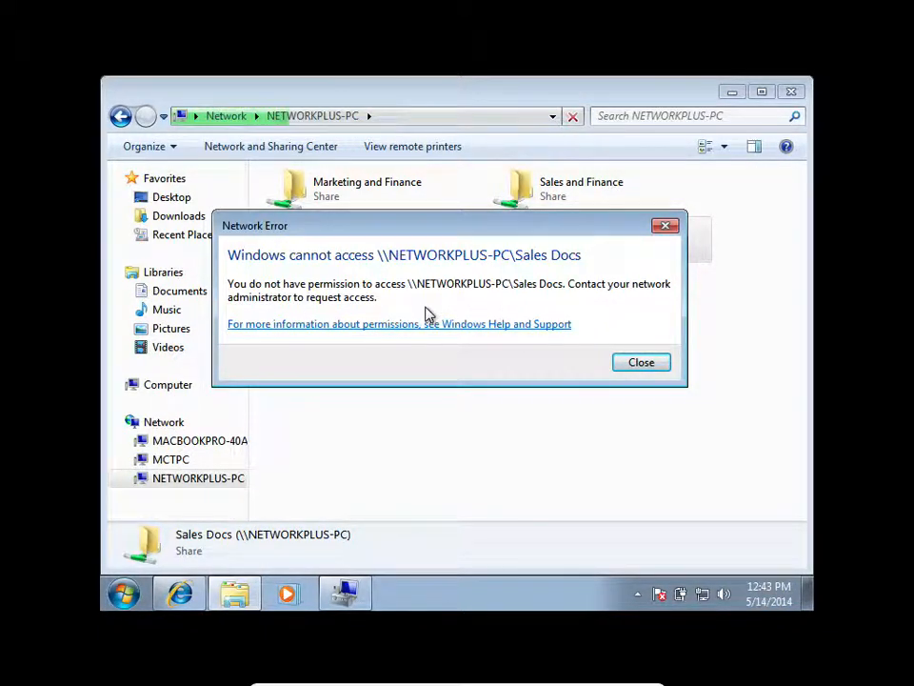
left_click(636, 358)
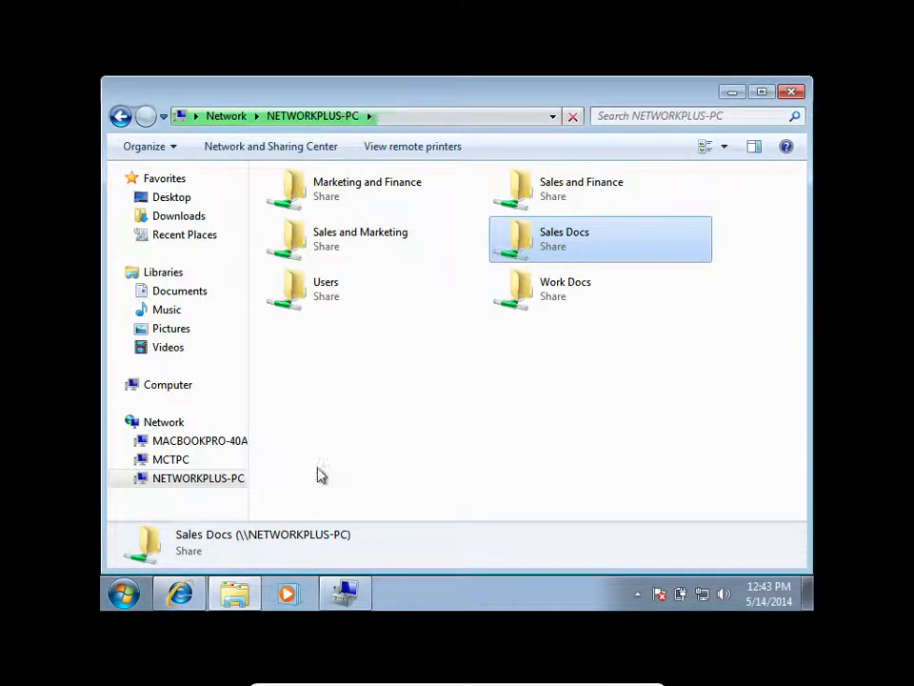
left_click(120, 598)
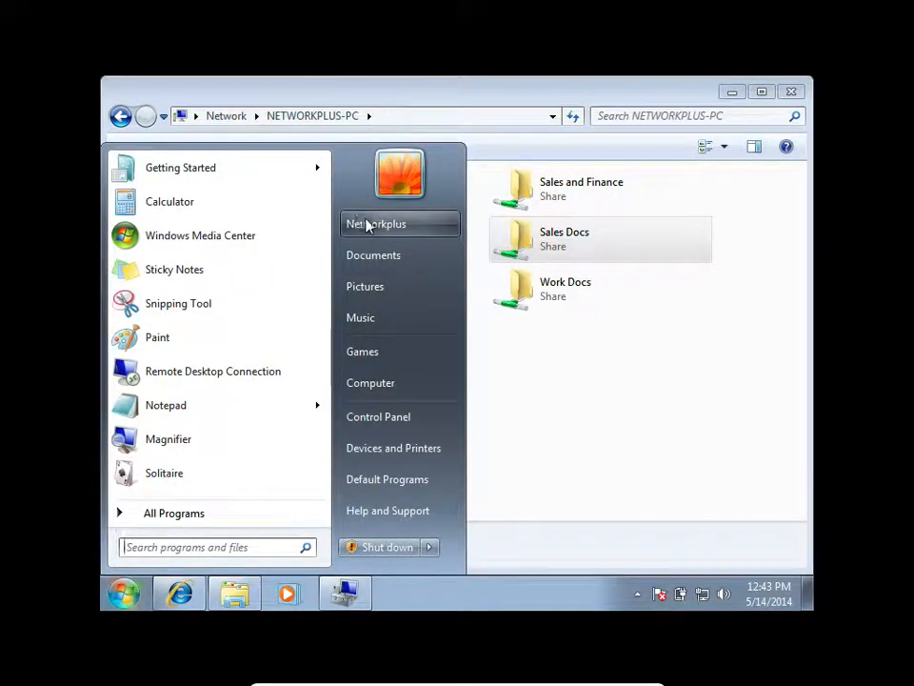
left_click(608, 404)
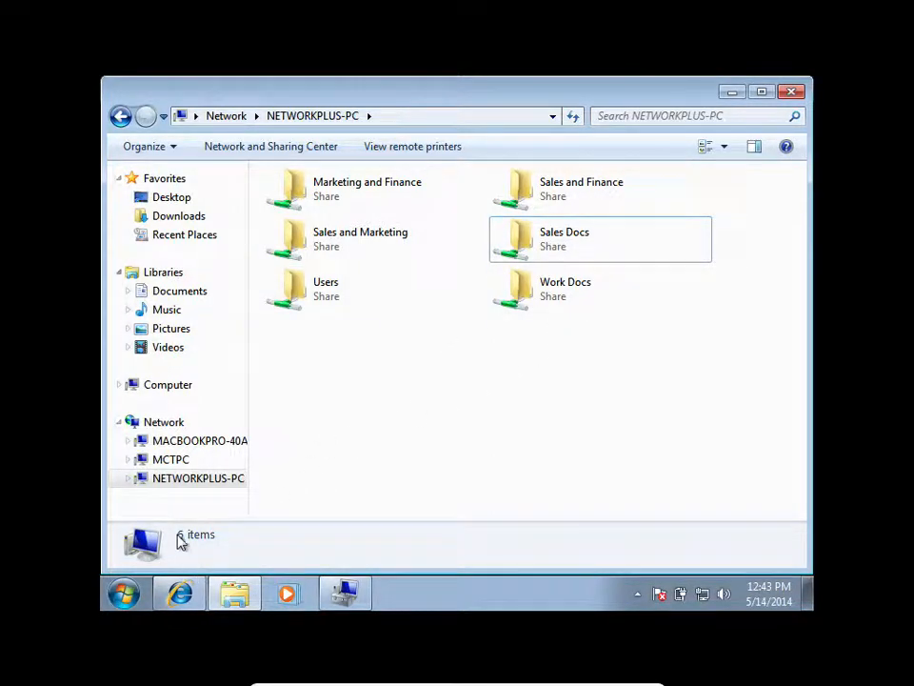
Review the advanced share permissions of the Office Doc folder on the Music (Q:) drive.
left_click(172, 391)
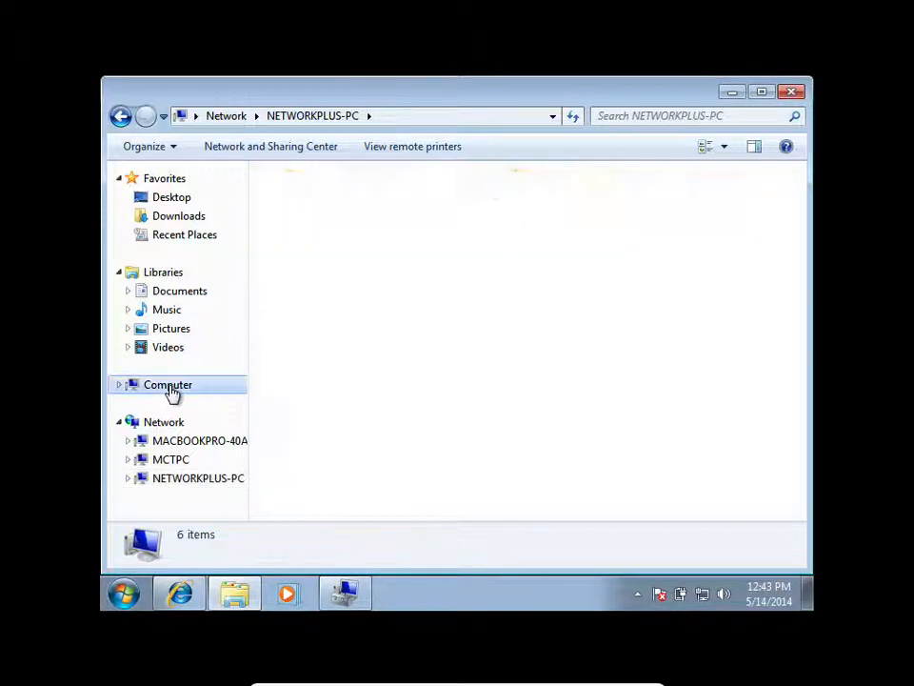
double_click(583, 209)
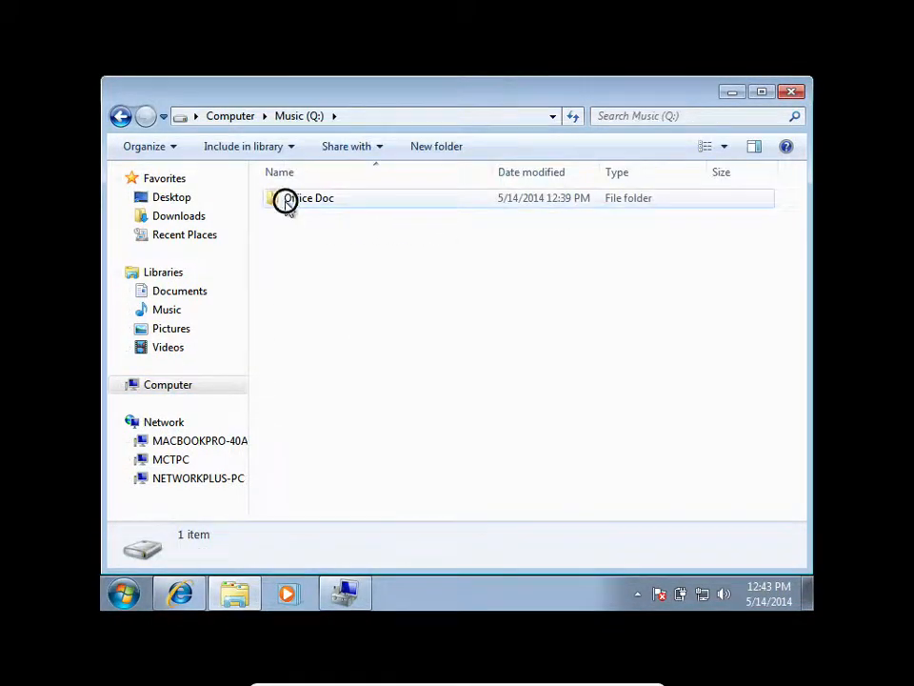
left_click(286, 202)
right_click(287, 205)
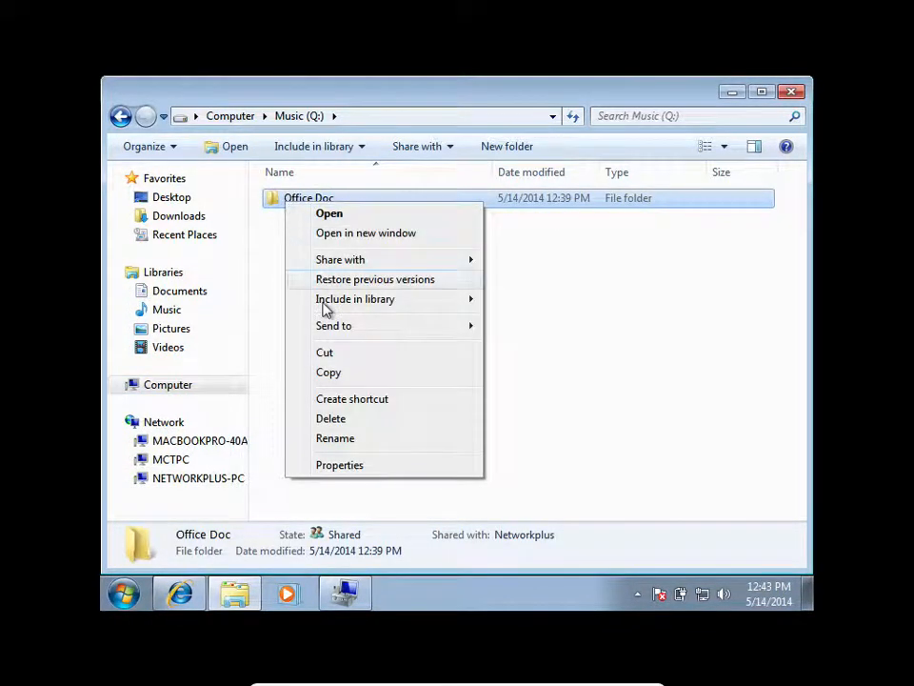
left_click(339, 465)
left_click(367, 183)
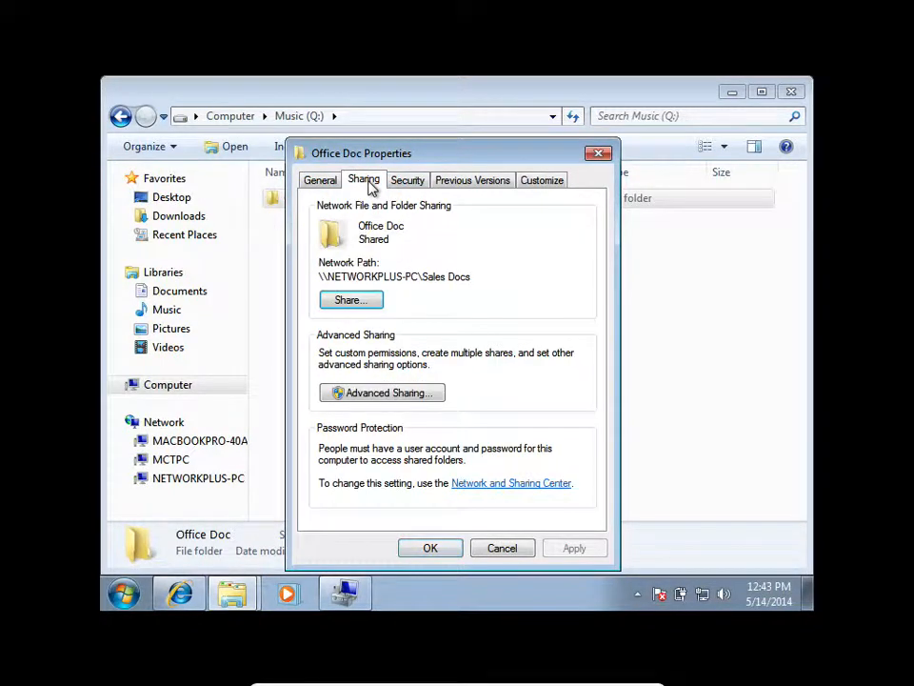
left_click(382, 391)
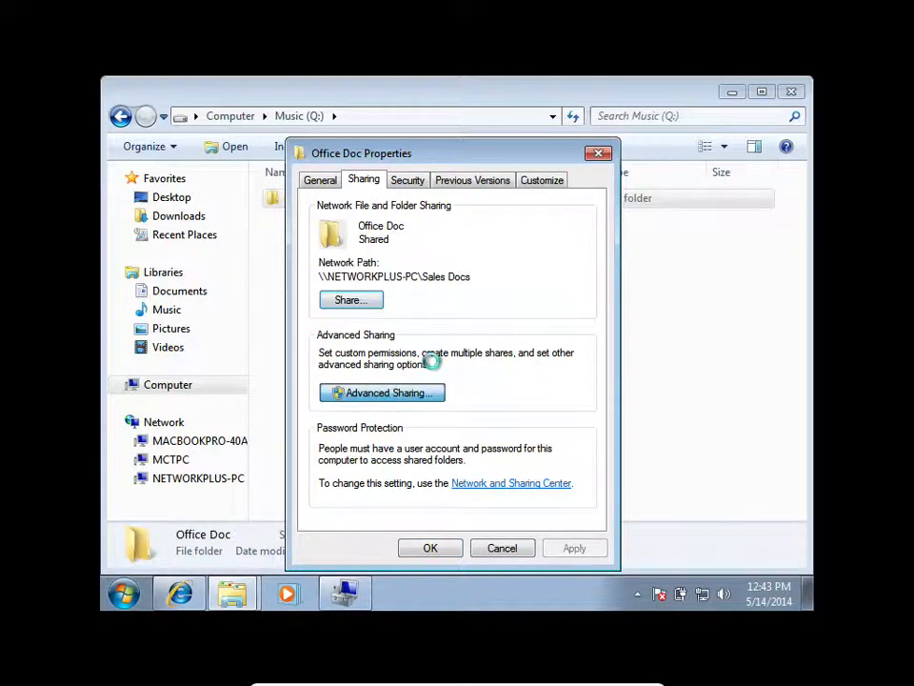
left_click(368, 423)
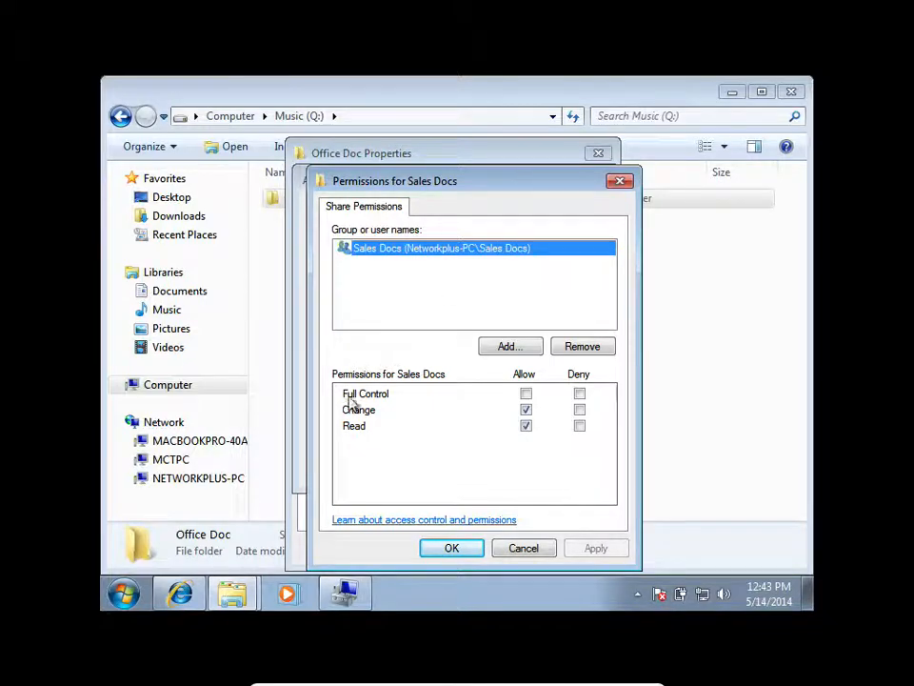
In Computer Management, add the Networkplus account as a member of the Sales Docs group and apply the change.
left_click(348, 595)
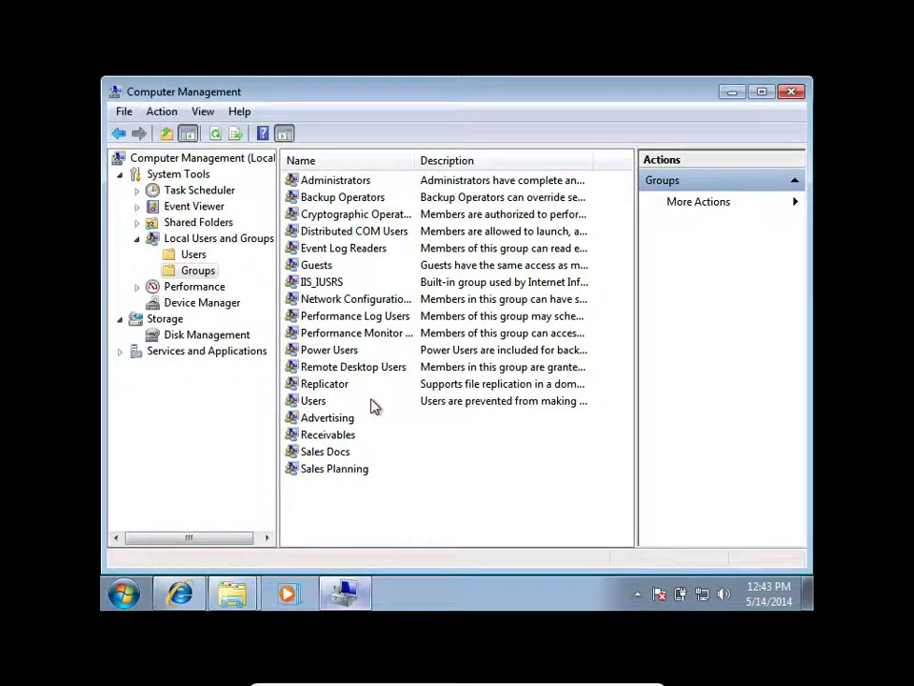
double_click(339, 454)
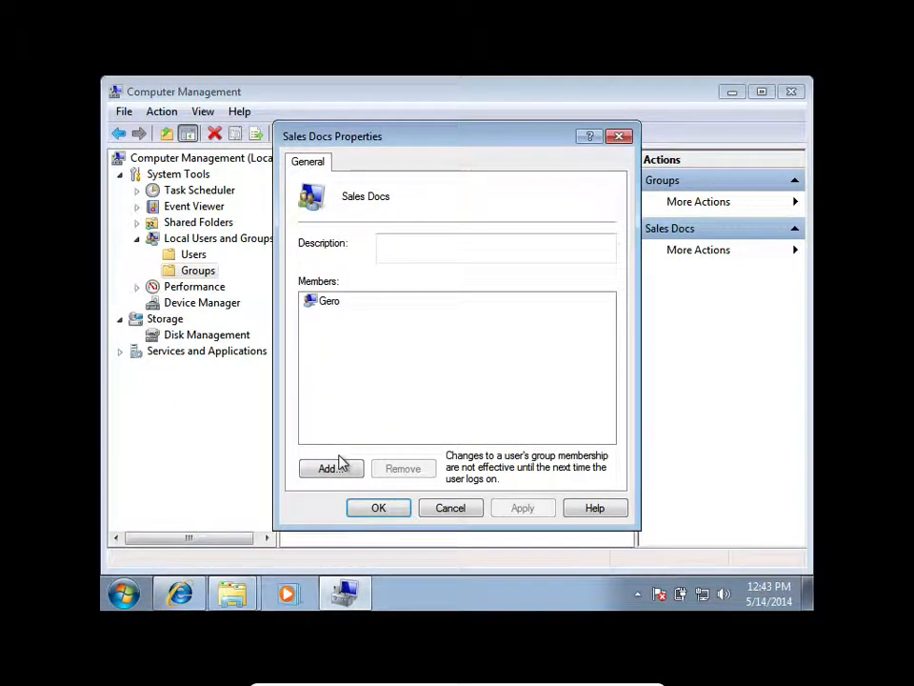
left_click(333, 469)
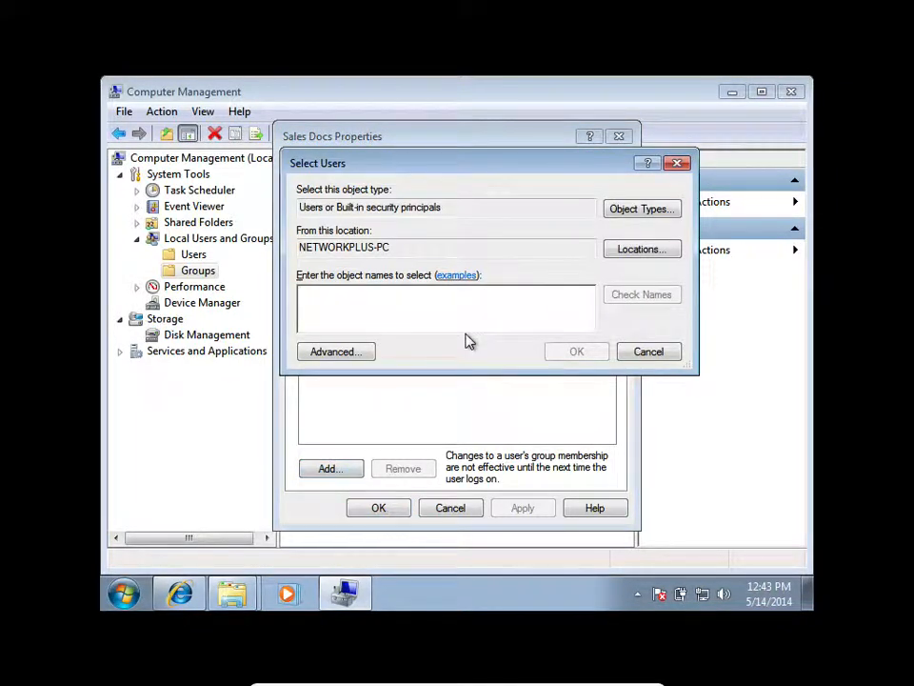
type("Networkplus")
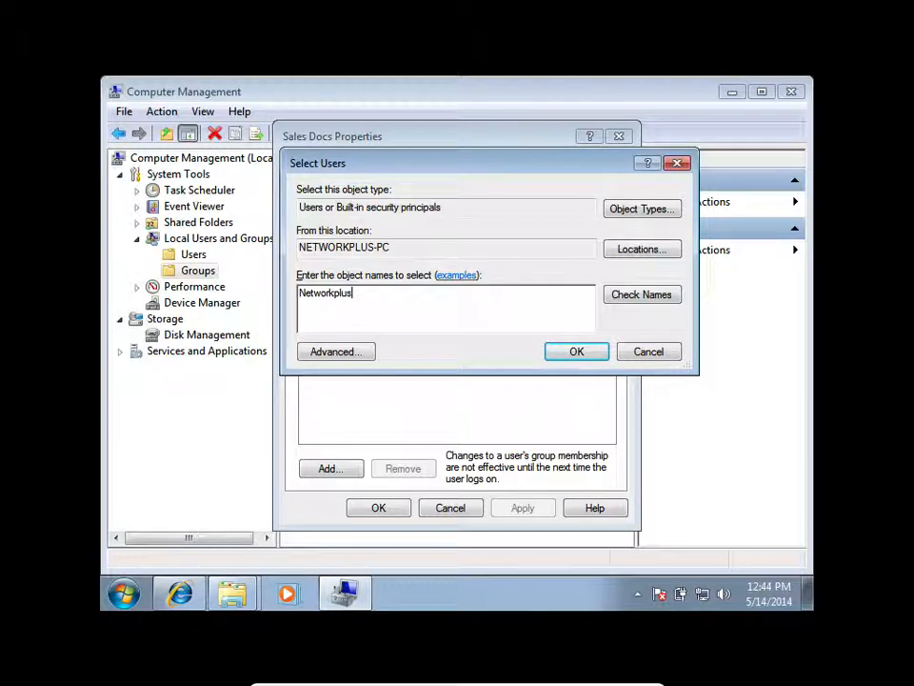
left_click(644, 299)
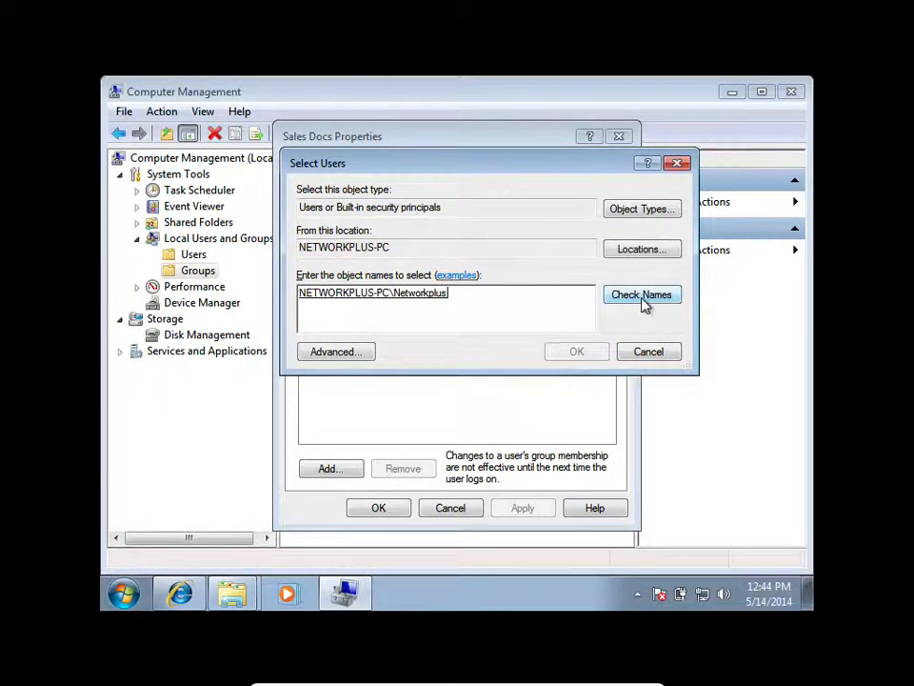
left_click(565, 355)
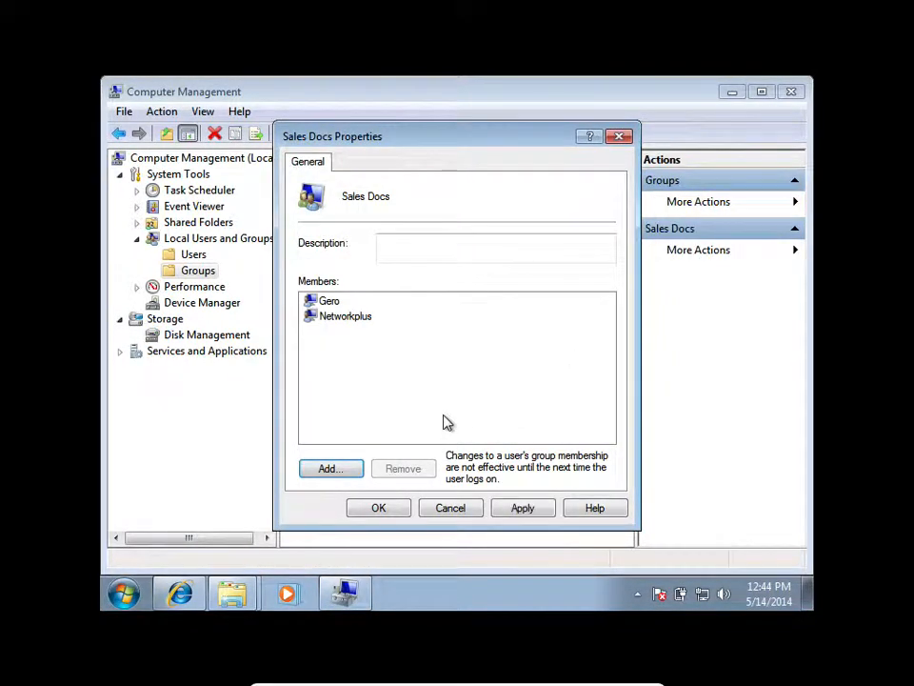
left_click(514, 509)
left_click(375, 512)
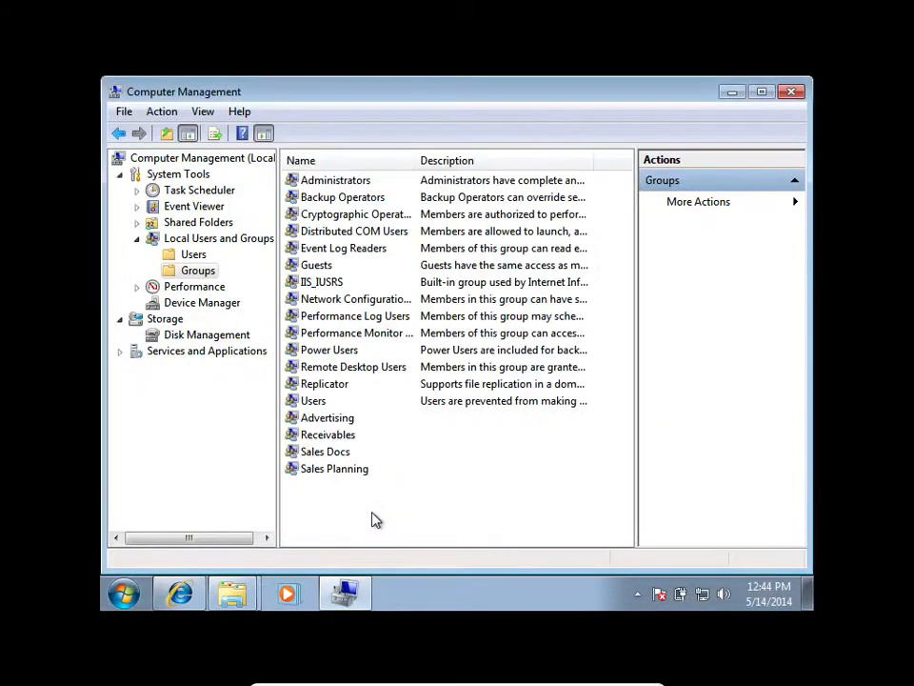
Close the open Office Doc permission and sharing dialogs, and retry opening the Sales Docs share on NETWORKPLUS-PC.
mouse_move(231, 595)
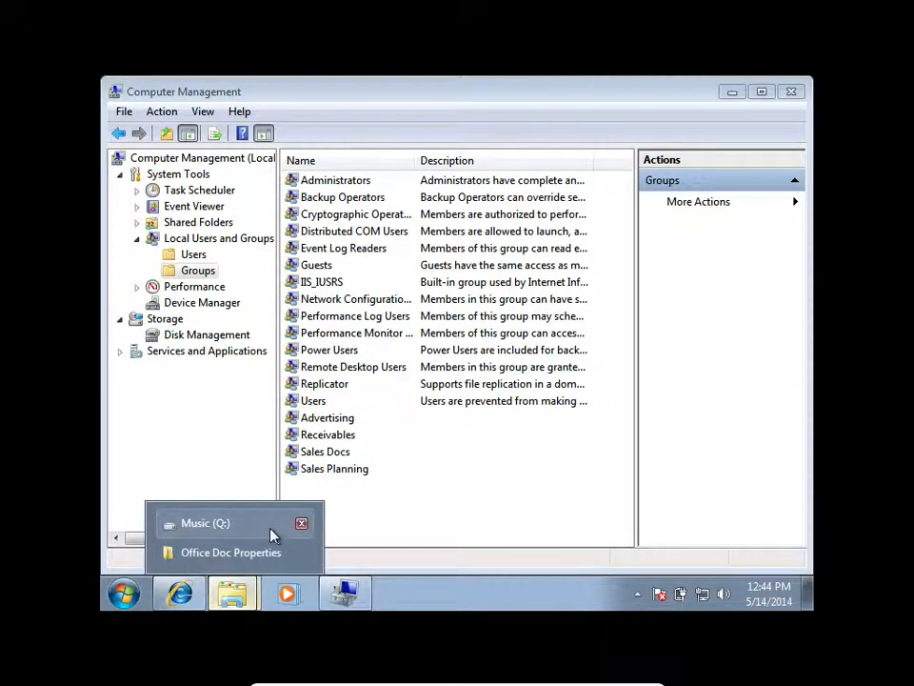
left_click(243, 551)
left_click(620, 184)
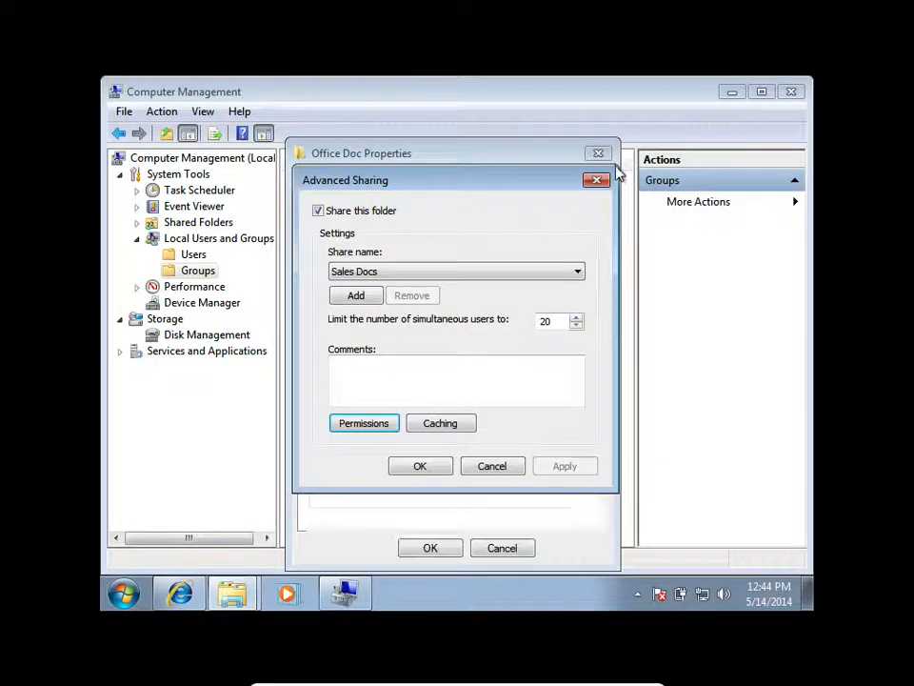
left_click(599, 177)
left_click(600, 153)
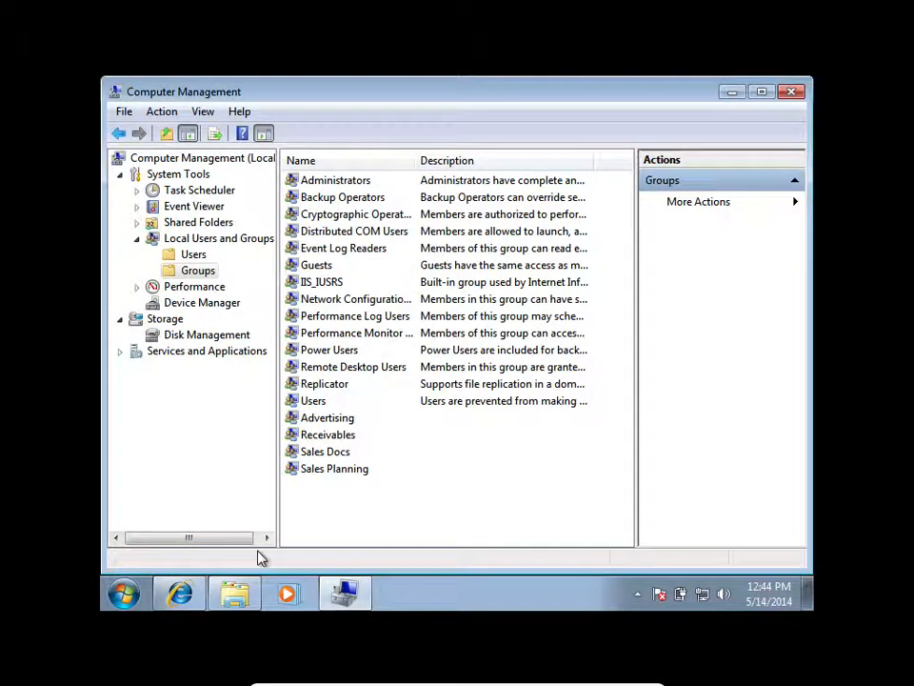
left_click(244, 588)
left_click(167, 423)
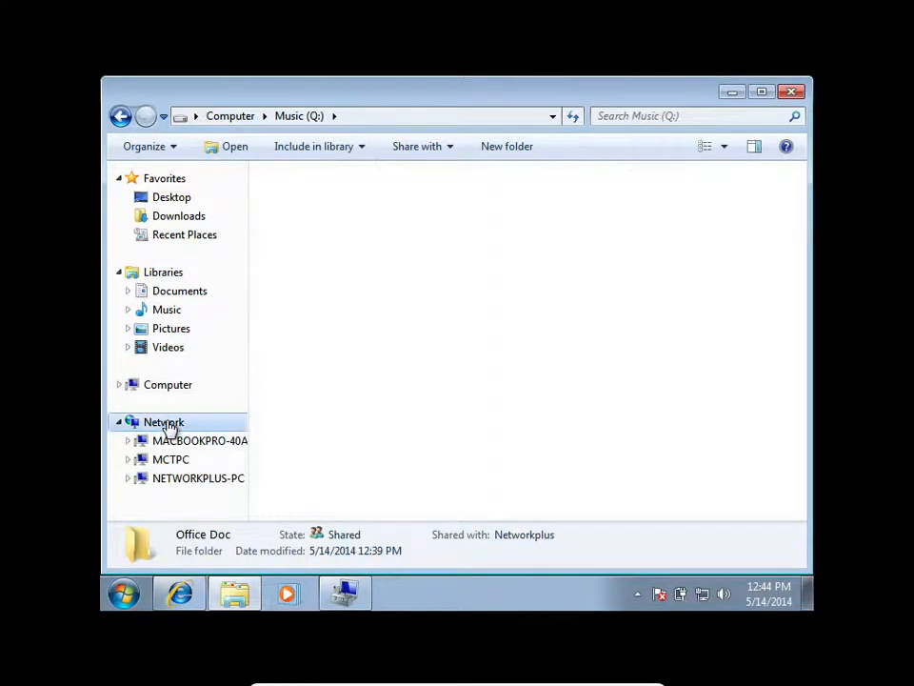
double_click(390, 261)
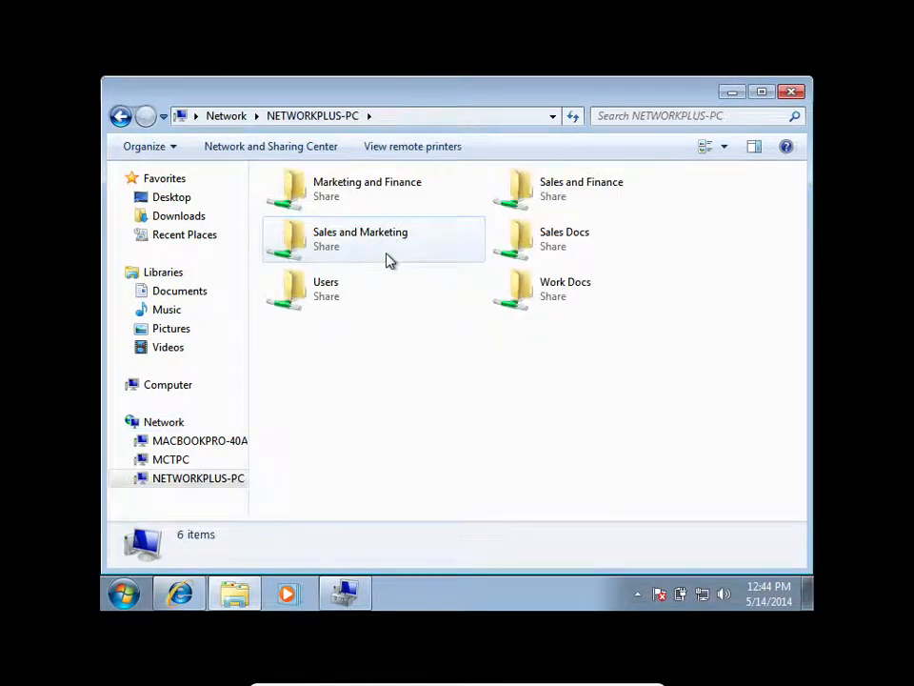
double_click(529, 233)
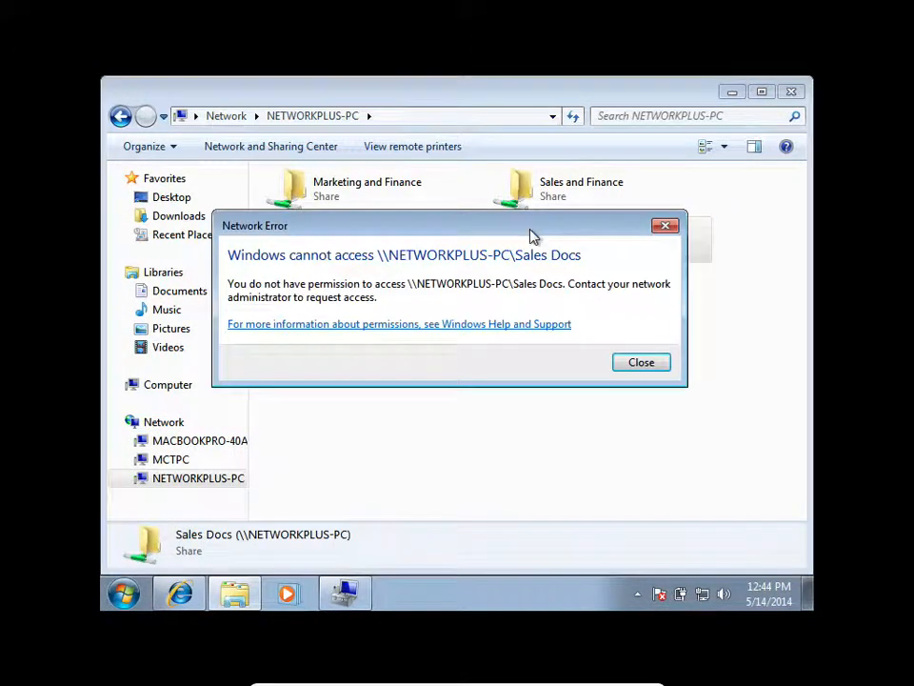
Dismiss the network error shown for the Sales Docs share.
left_click(652, 368)
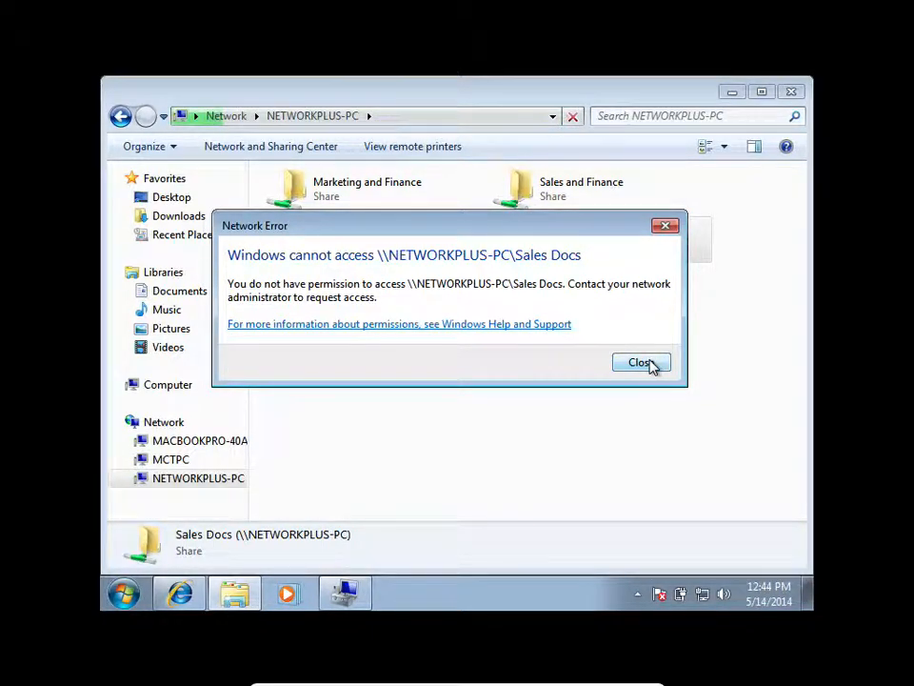
left_click(652, 366)
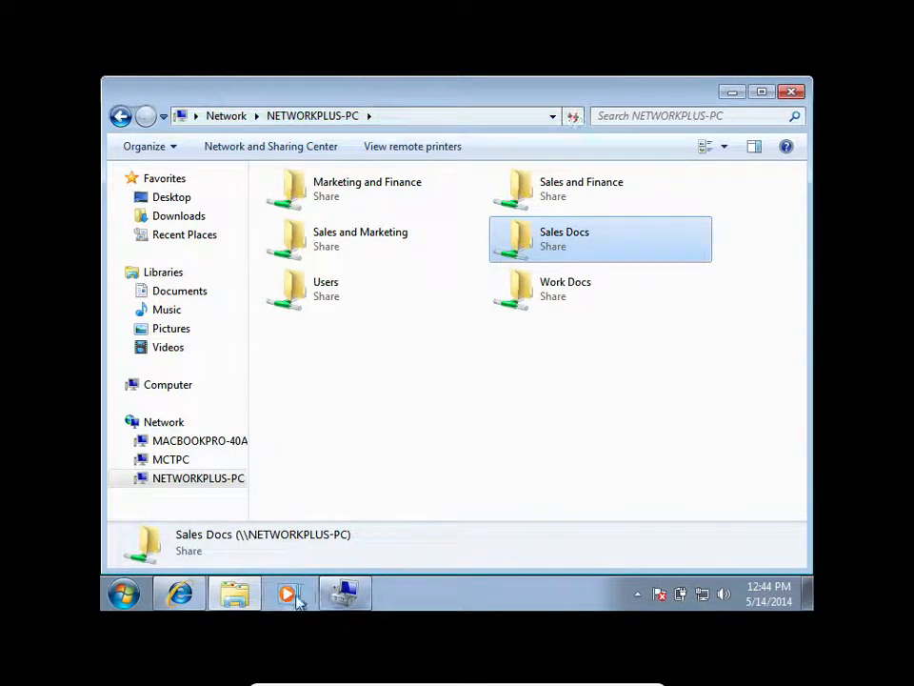
left_click(225, 597)
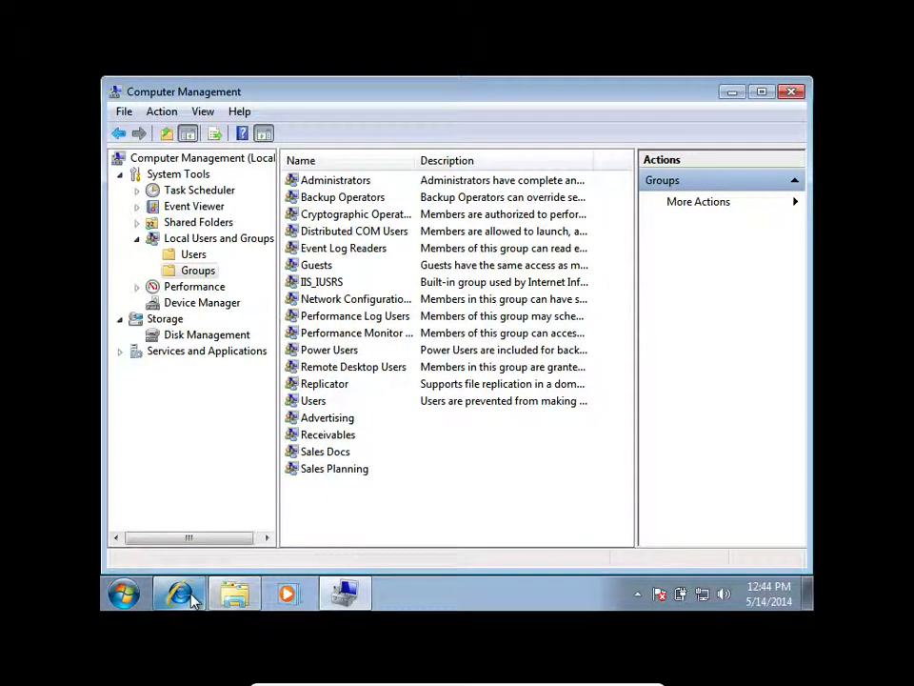
left_click(270, 597)
left_click(236, 598)
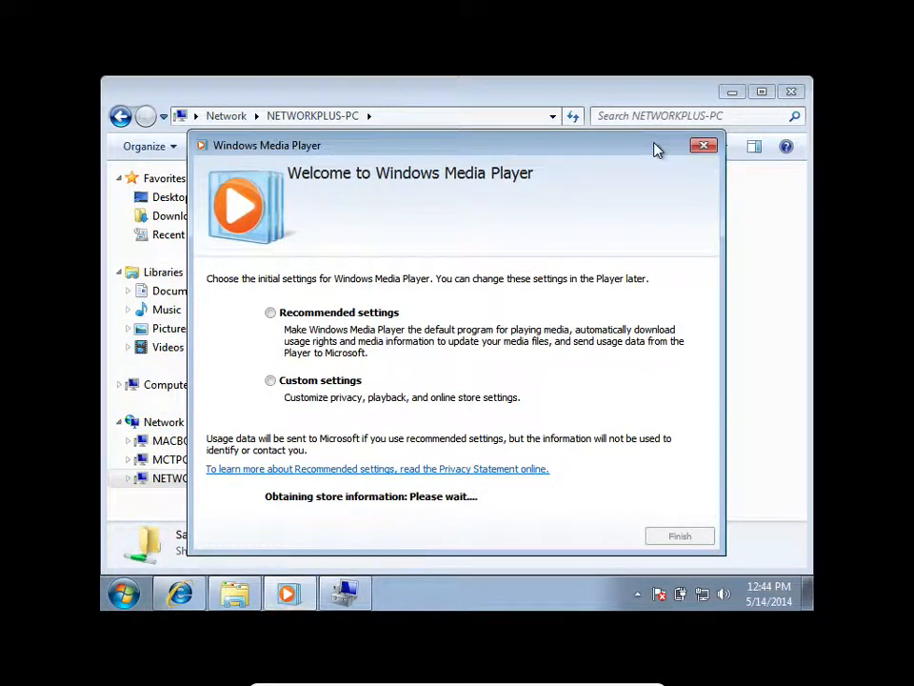
left_click(711, 147)
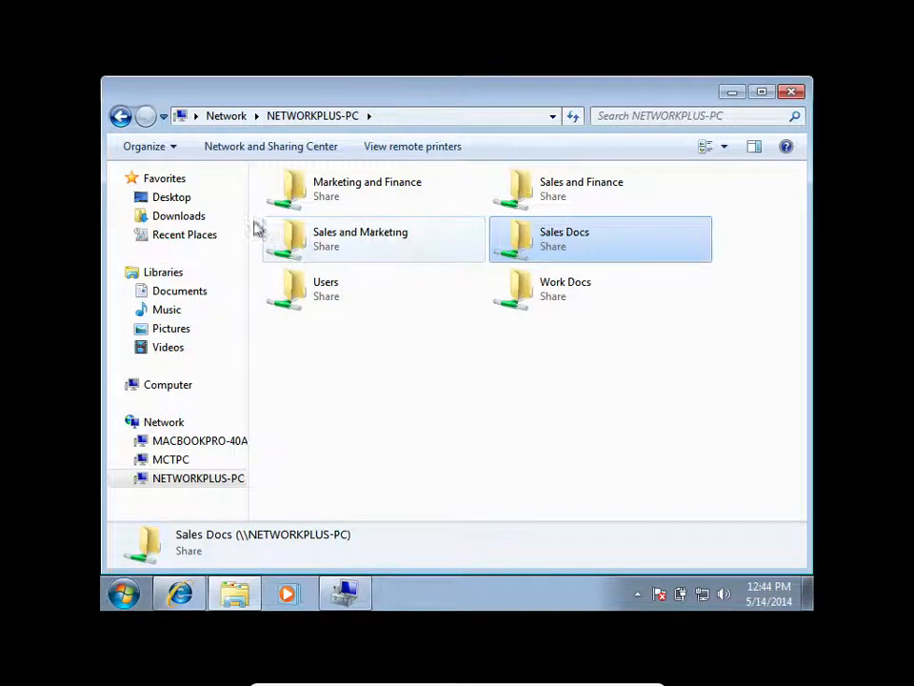
Open the security properties of the Office Doc folder on Music (Q:) and review the permissions of the Users group.
left_click(181, 397)
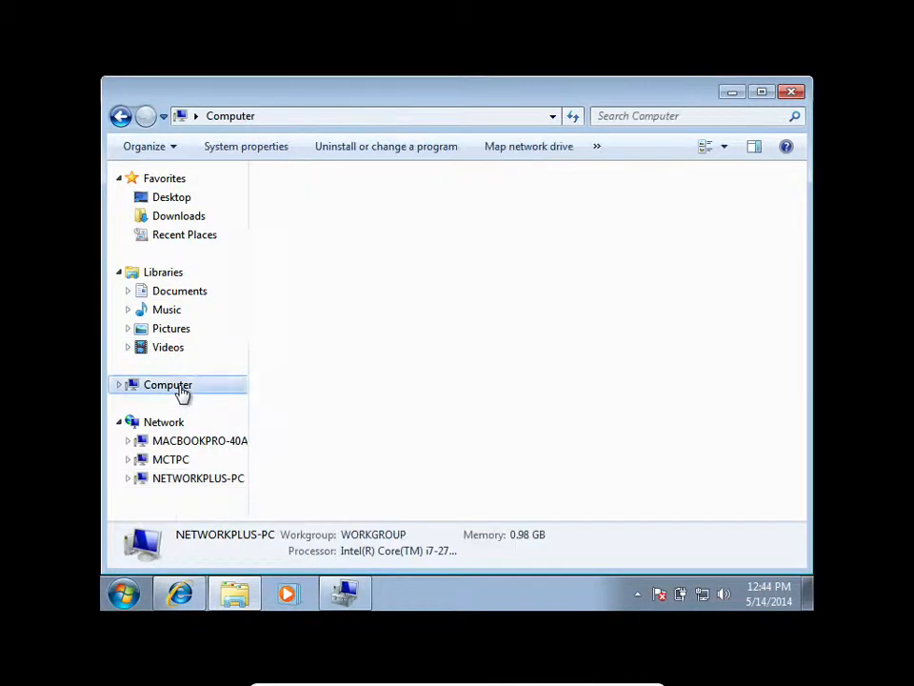
double_click(568, 214)
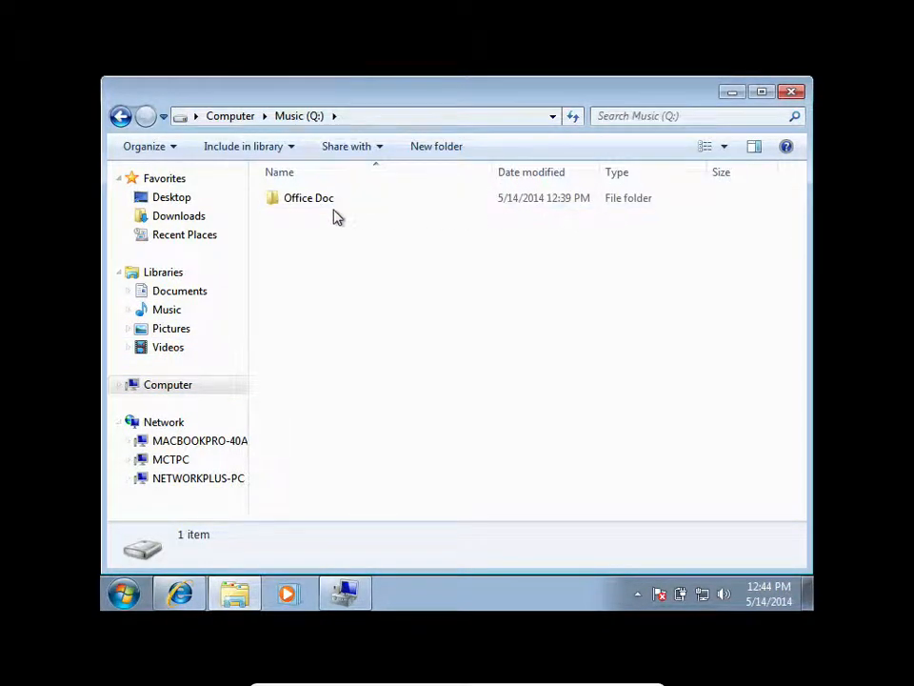
left_click(315, 206)
right_click(315, 206)
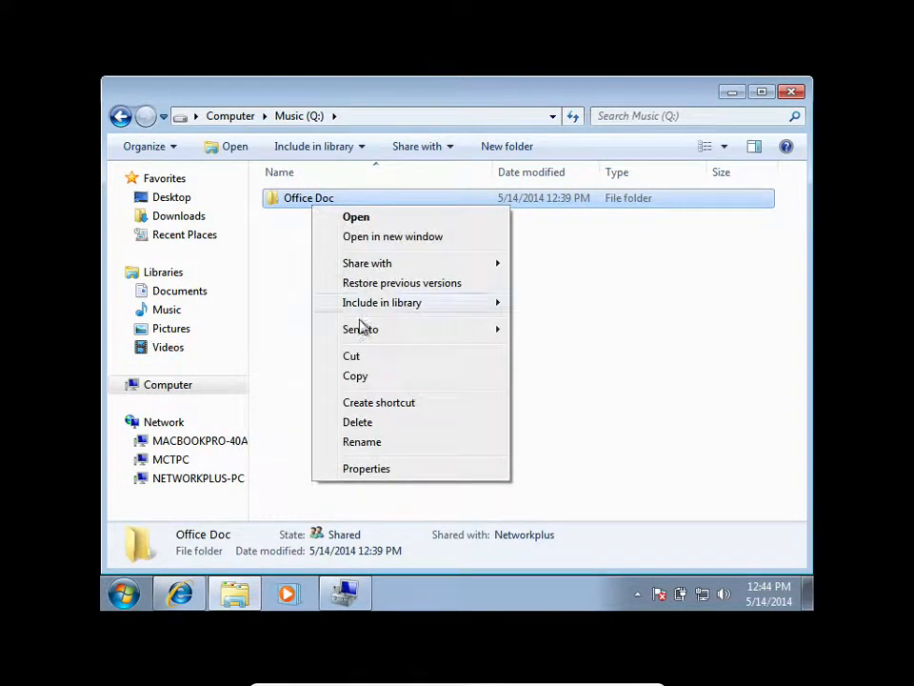
left_click(368, 468)
left_click(445, 189)
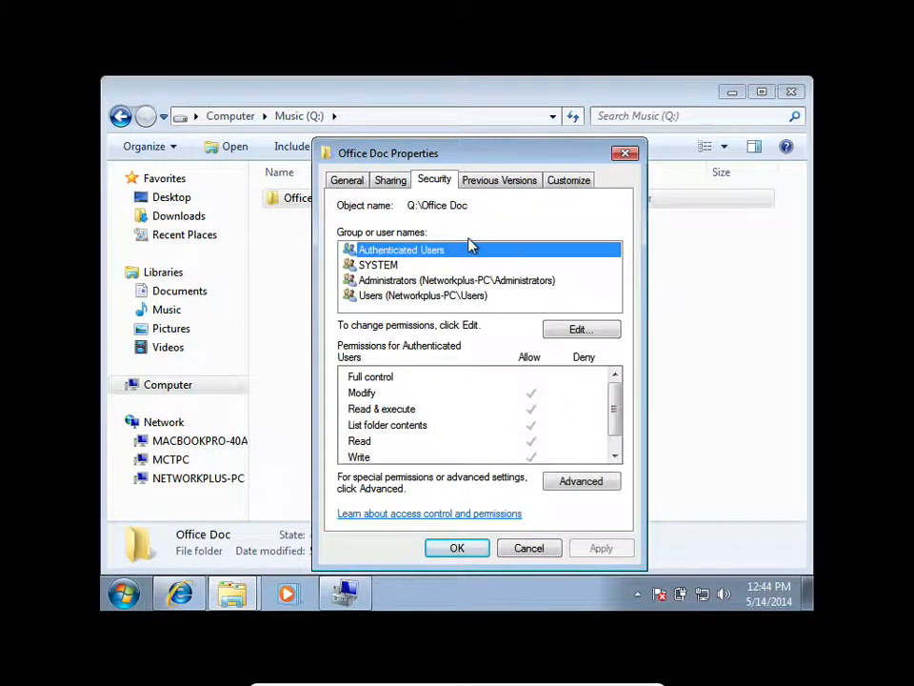
left_click(440, 299)
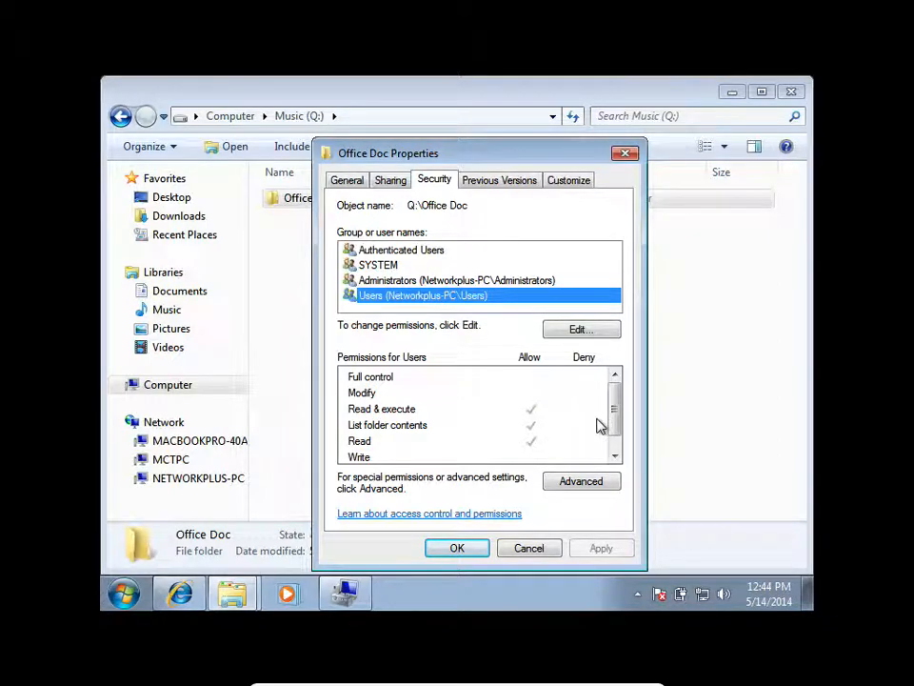
left_click_drag(610, 406, 604, 374)
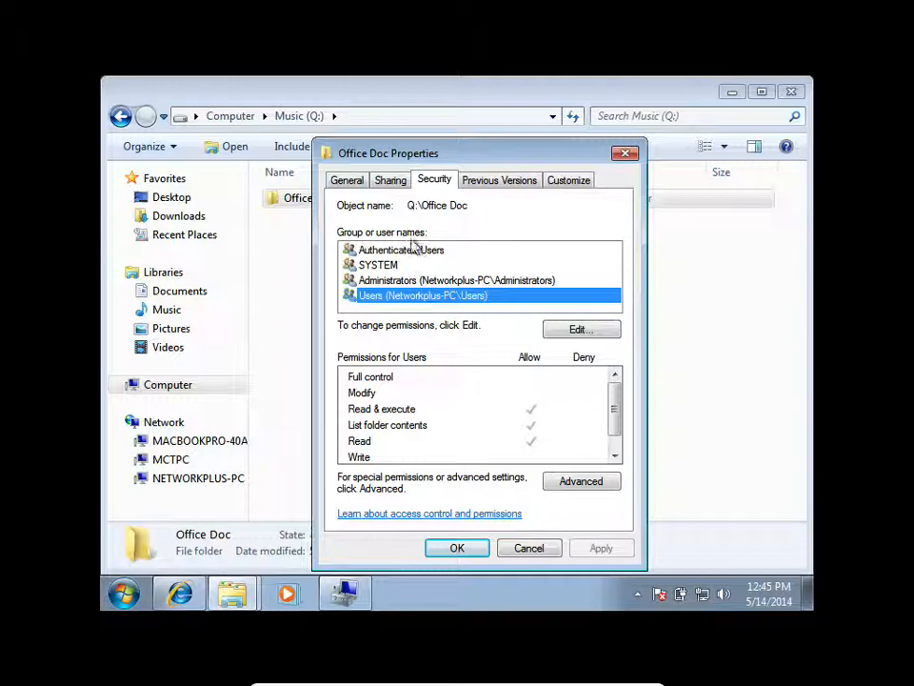
Add the Sales Docs group to the security permissions of the Office Doc folder.
left_click(562, 329)
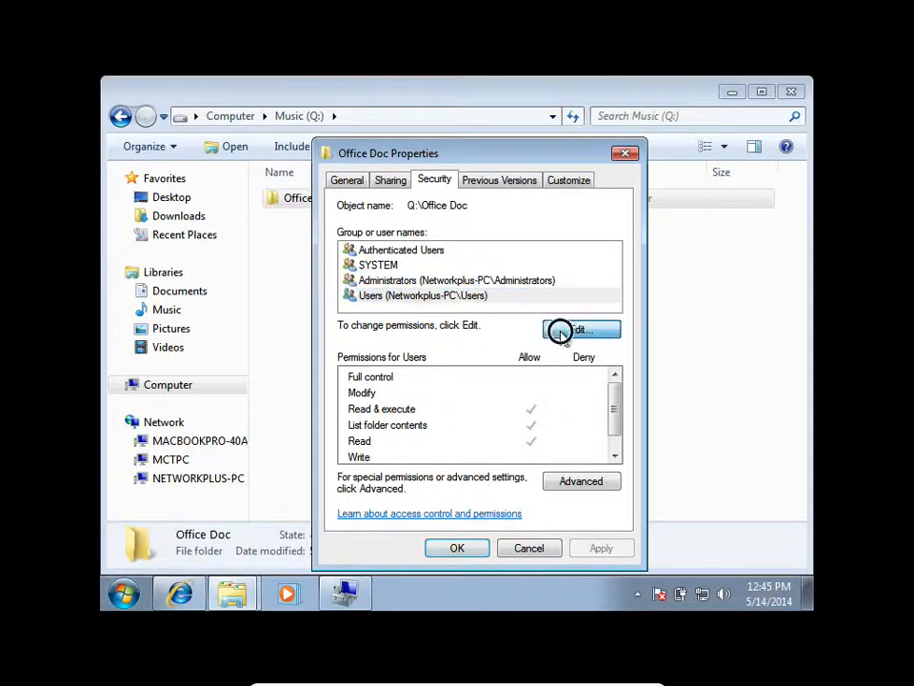
left_click(540, 377)
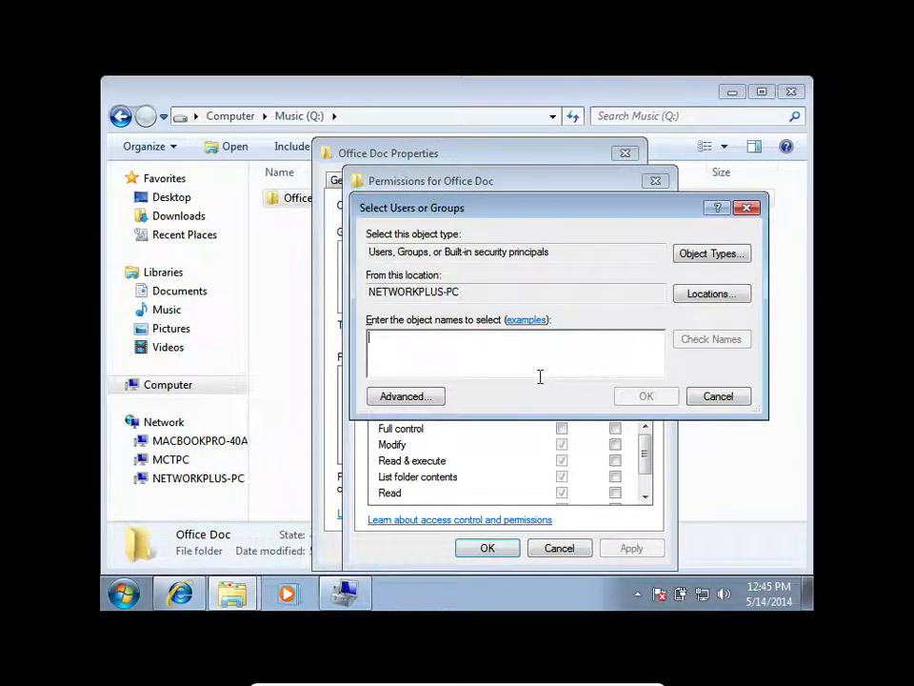
type("S")
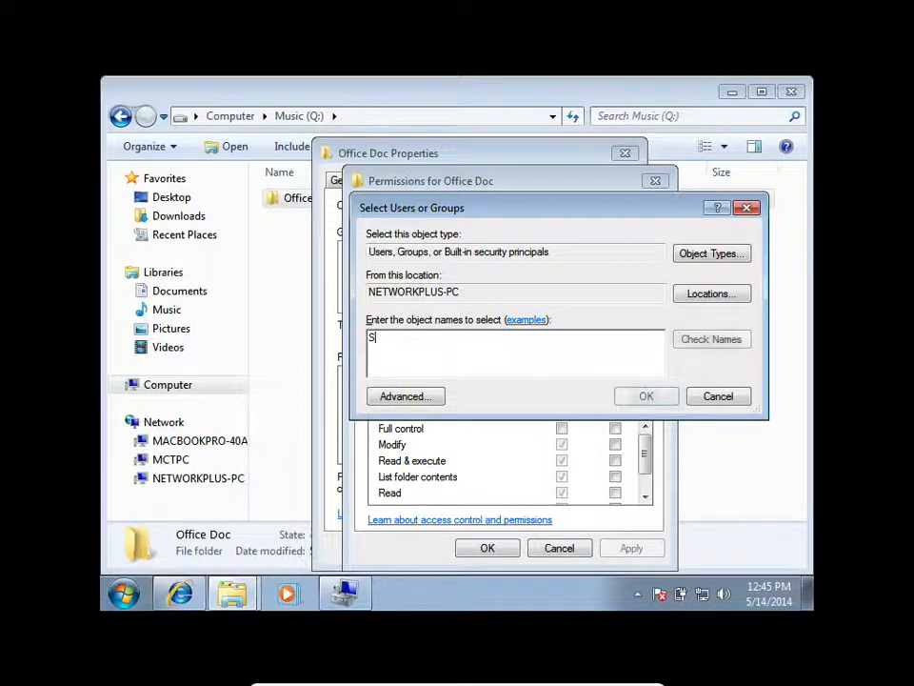
type("alesDocs")
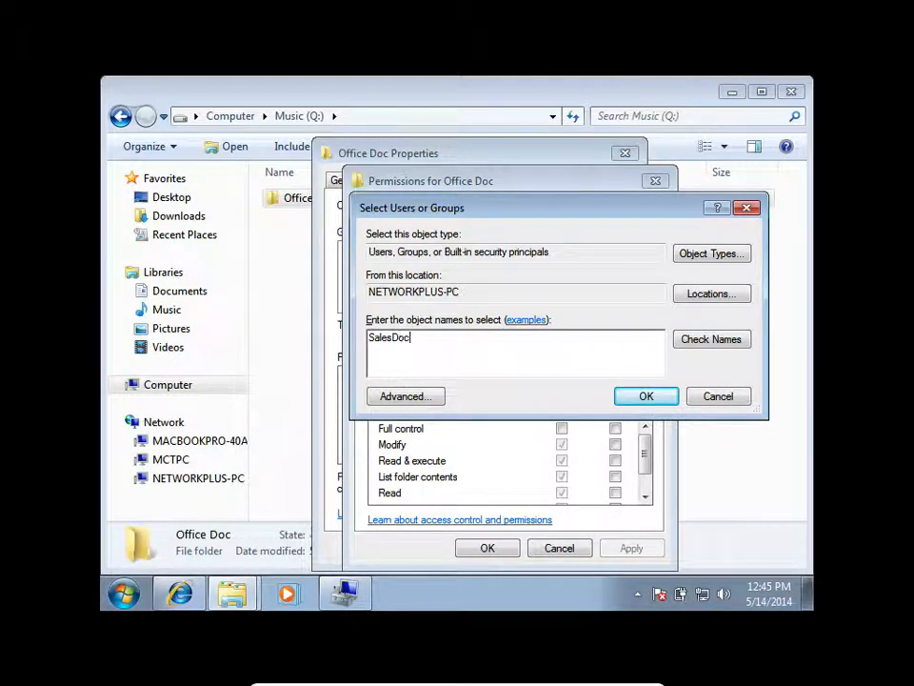
left_click(701, 339)
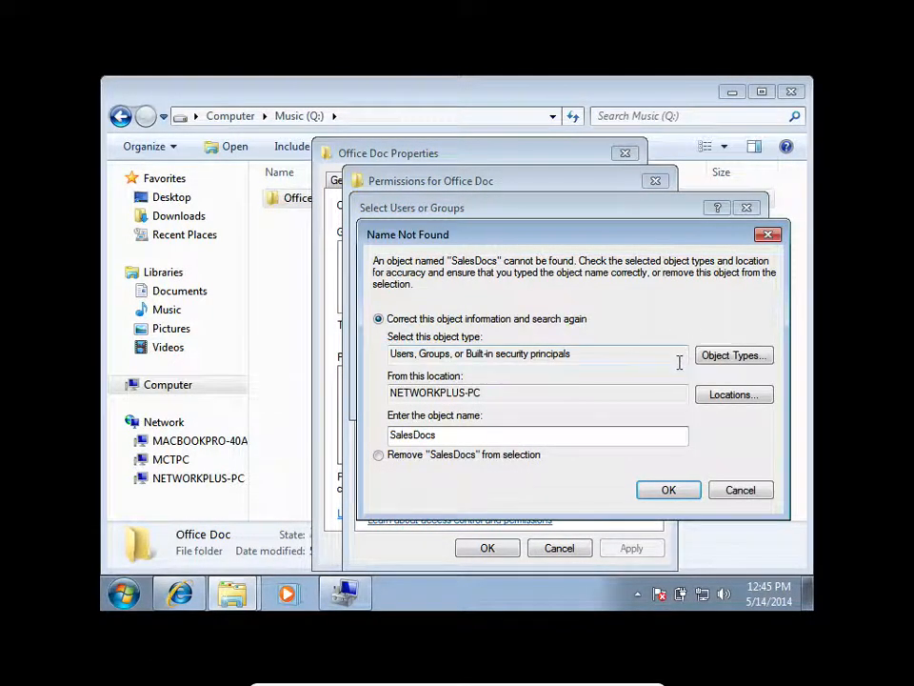
left_click(693, 490)
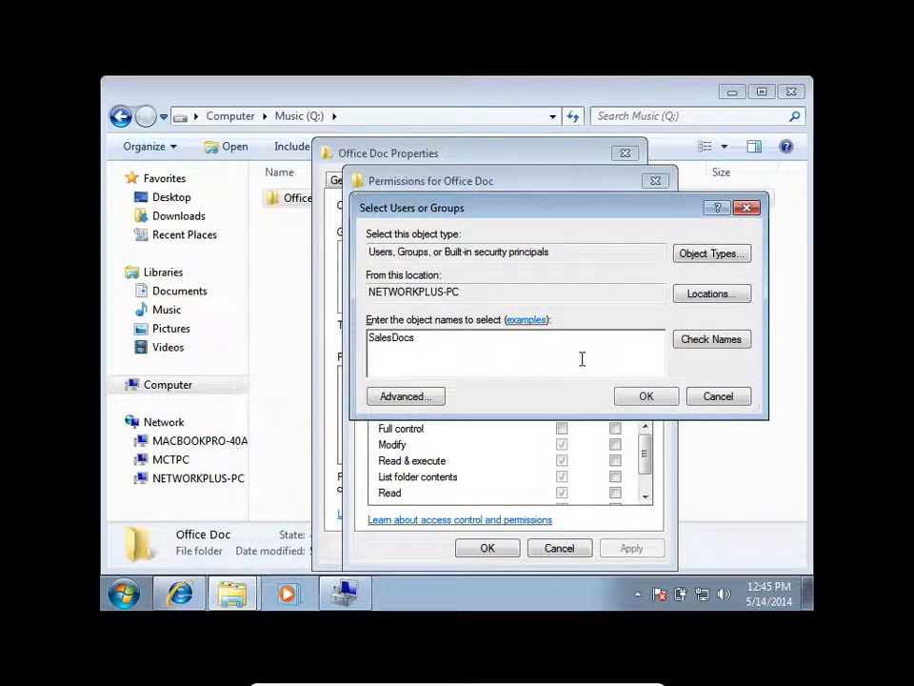
key("Left")
key("Left")
key("Left")
key("Left")
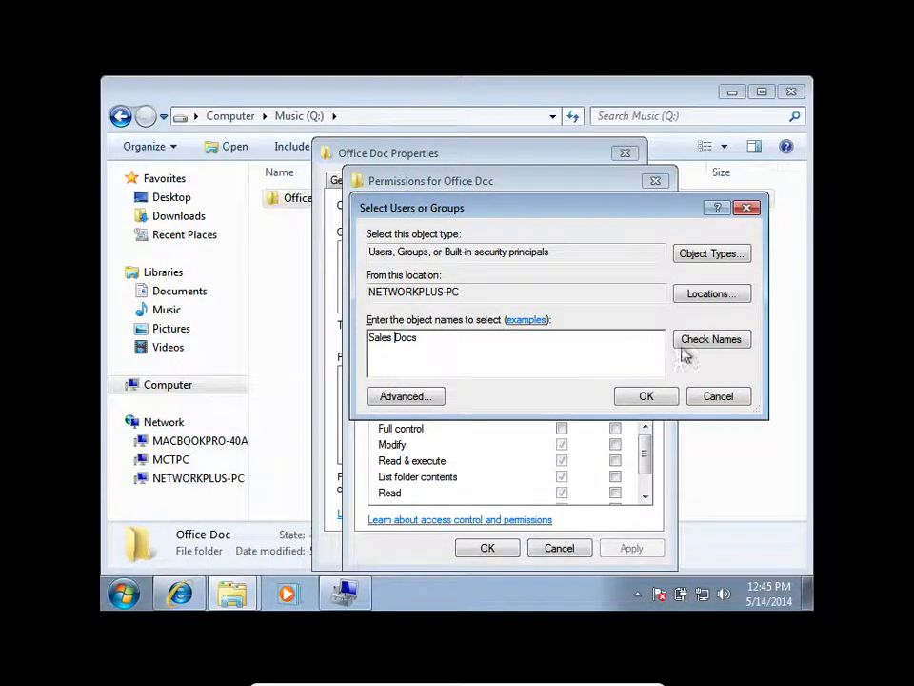
left_click(726, 341)
left_click(665, 395)
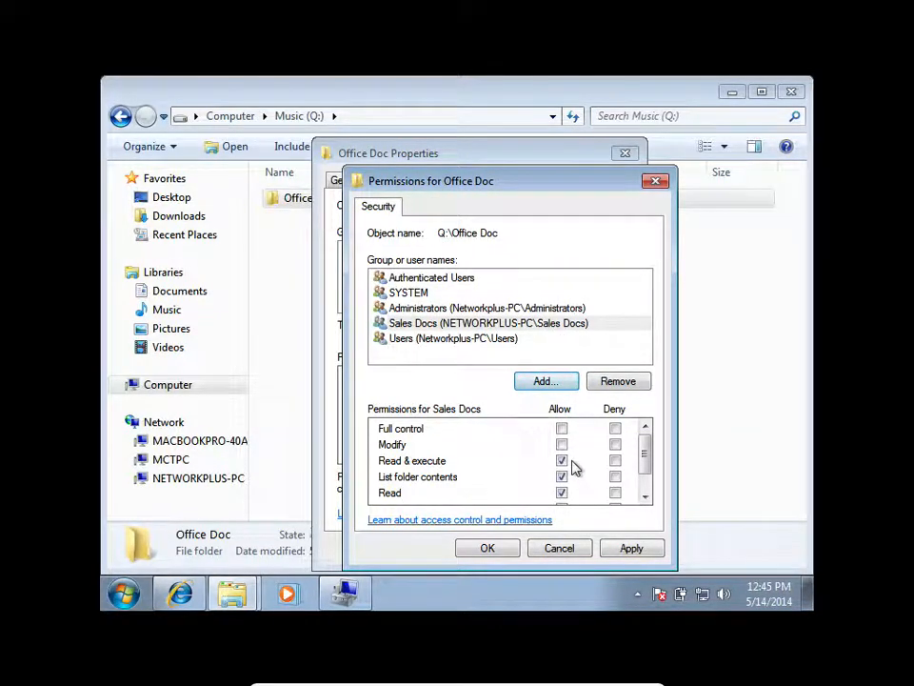
Allow the Sales Docs group Modify access to Office Doc, apply the change, and close the permission and property dialogs.
mouse_move(645, 451)
left_mouse_down()
mouse_move(641, 464)
mouse_move(645, 429)
left_mouse_up()
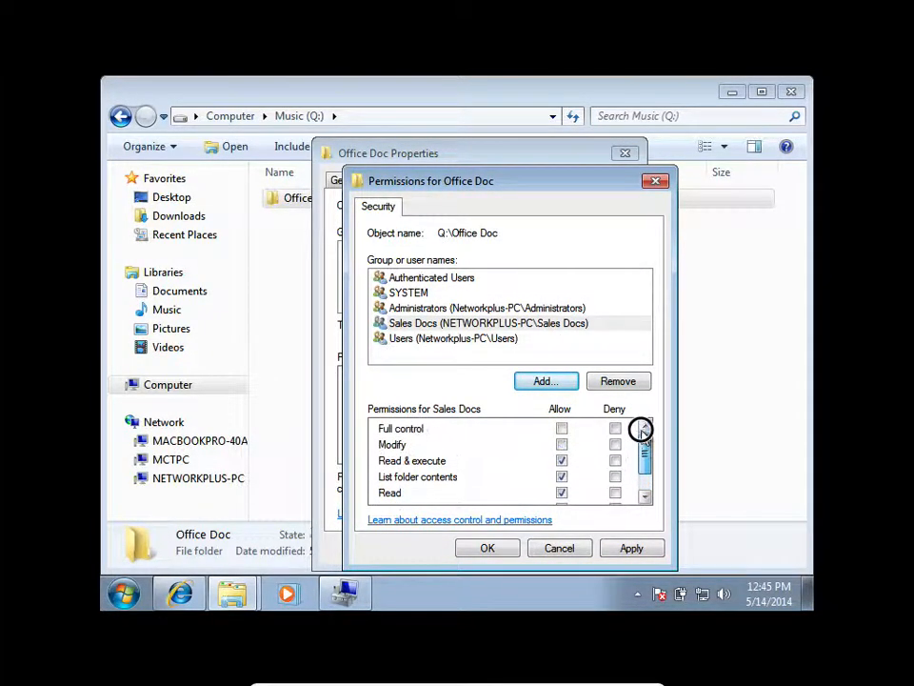
left_click(562, 444)
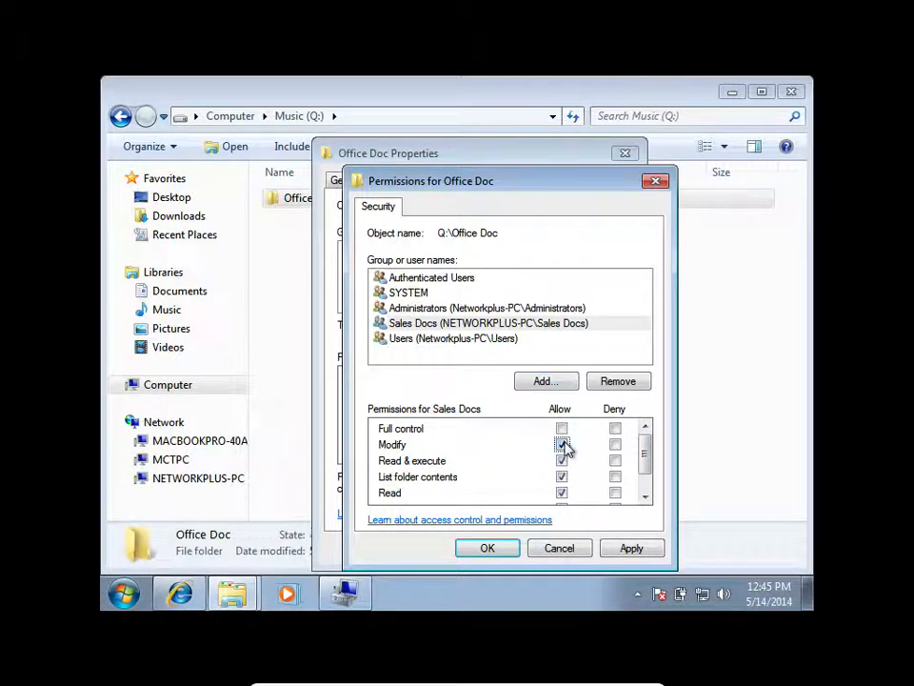
left_click(635, 550)
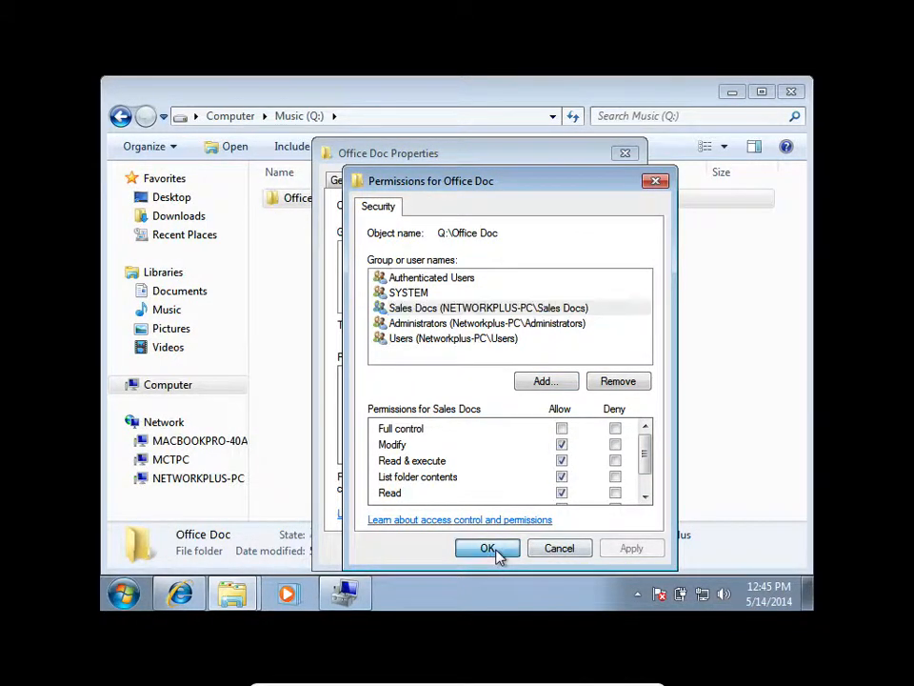
left_click(495, 553)
left_click(459, 549)
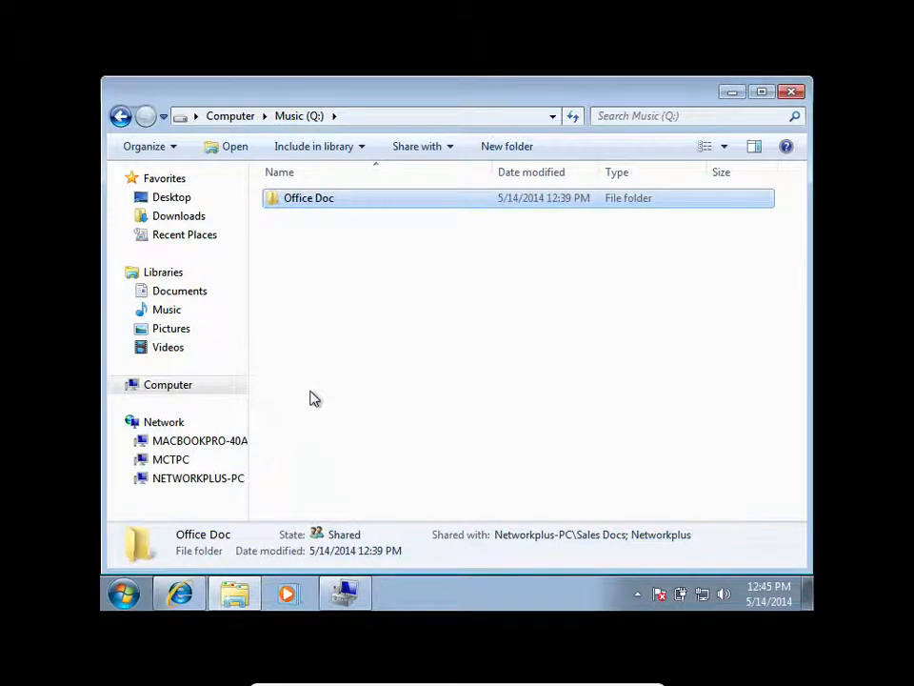
Try twice to open the Sales Docs share on NETWORKPLUS-PC through the network, dismissing each error.
left_click(204, 476)
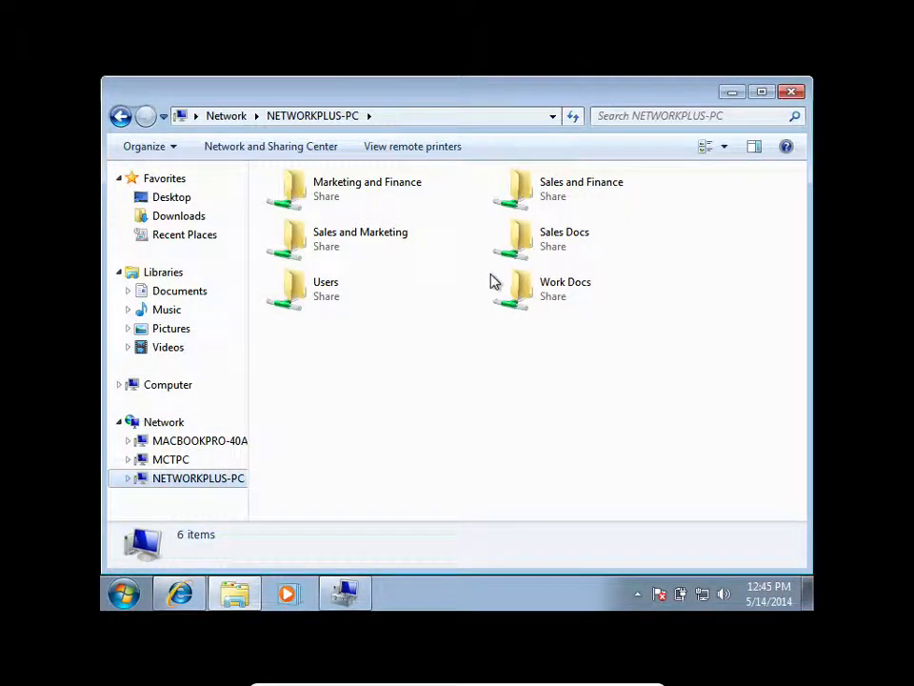
double_click(545, 237)
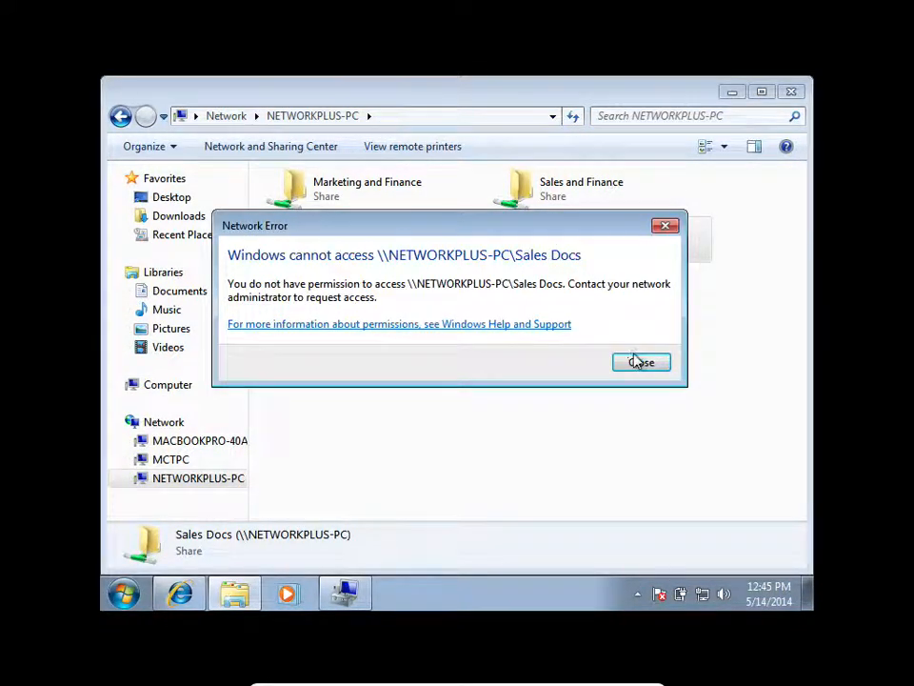
left_click(639, 362)
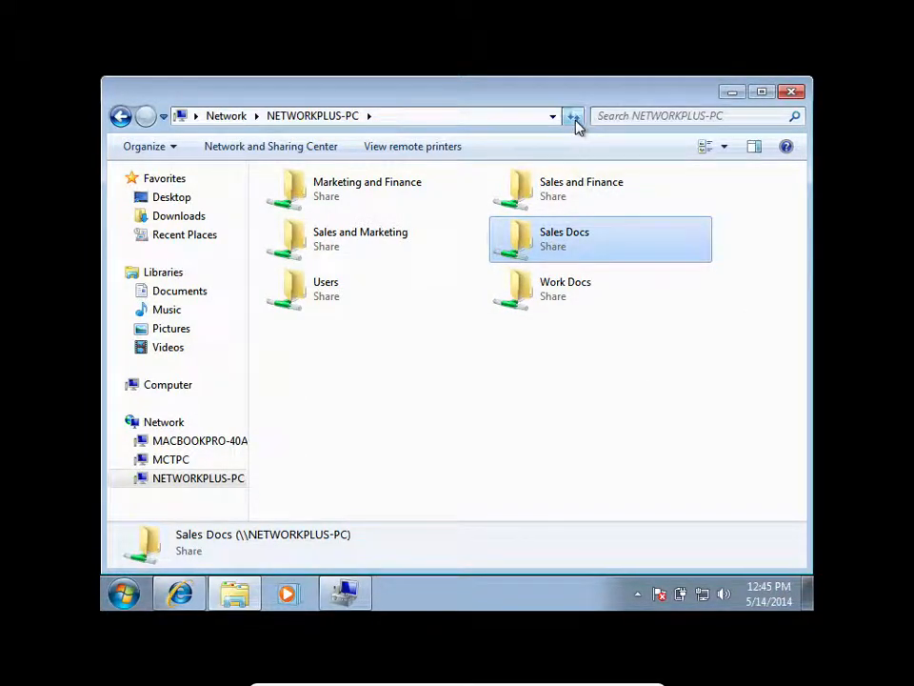
double_click(520, 248)
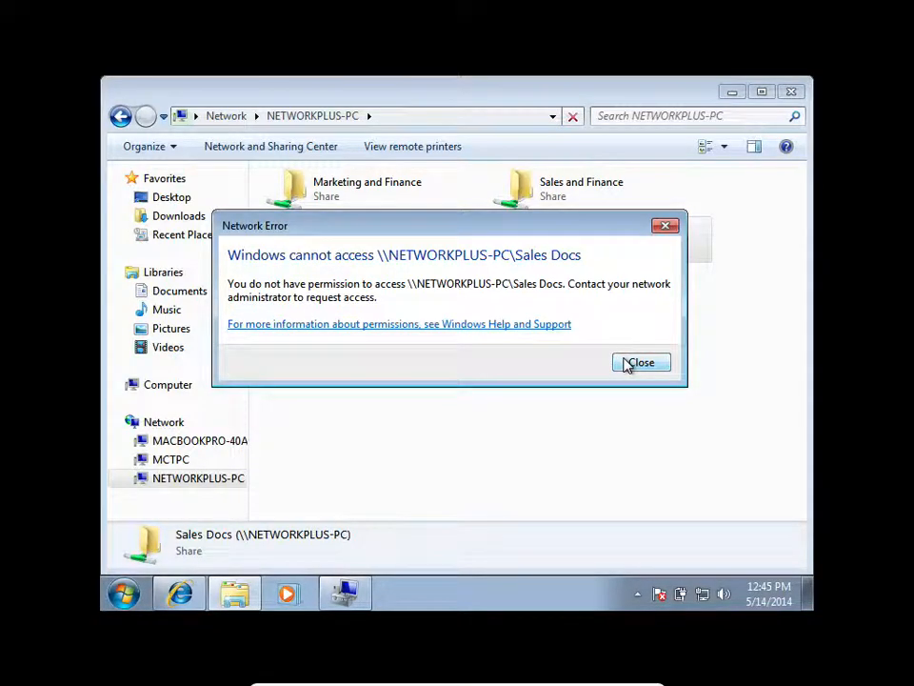
left_click(627, 364)
Test access to the Sales and Finance and Work Docs shares, and return to the NETWORKPLUS-PC share list.
double_click(538, 184)
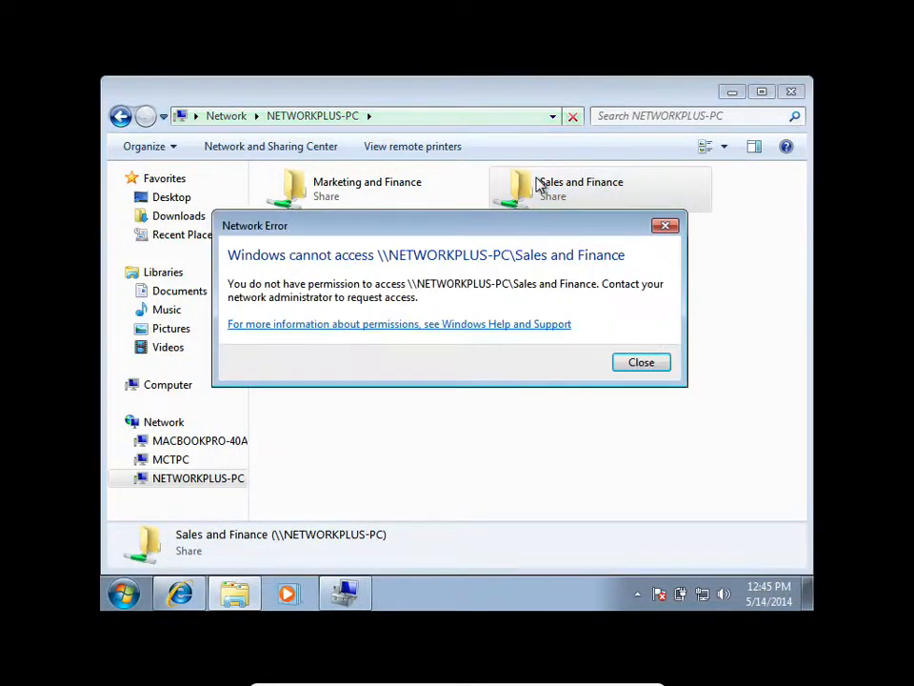
left_click(640, 363)
double_click(547, 307)
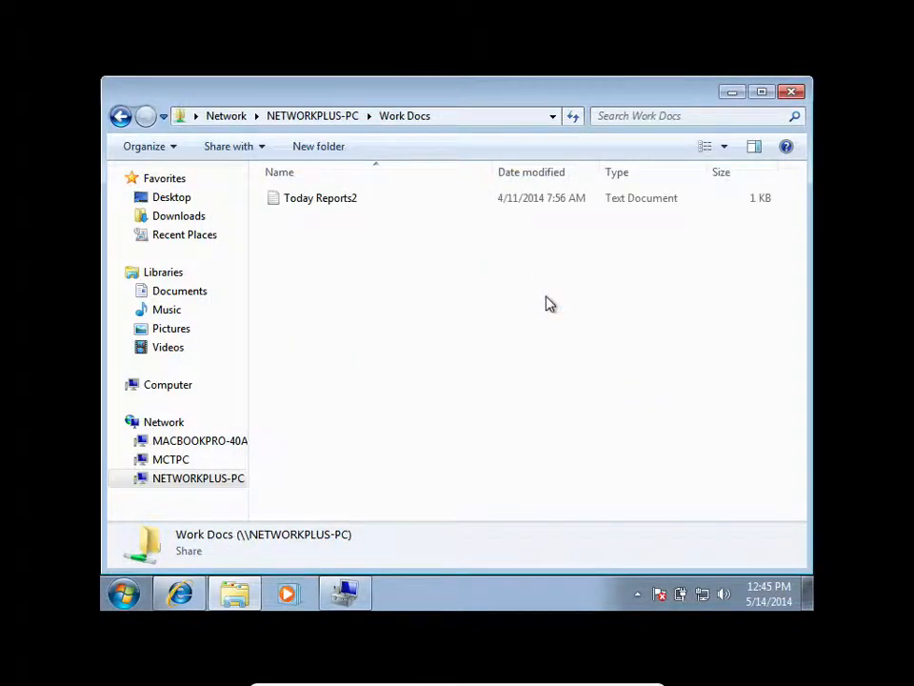
left_click(315, 116)
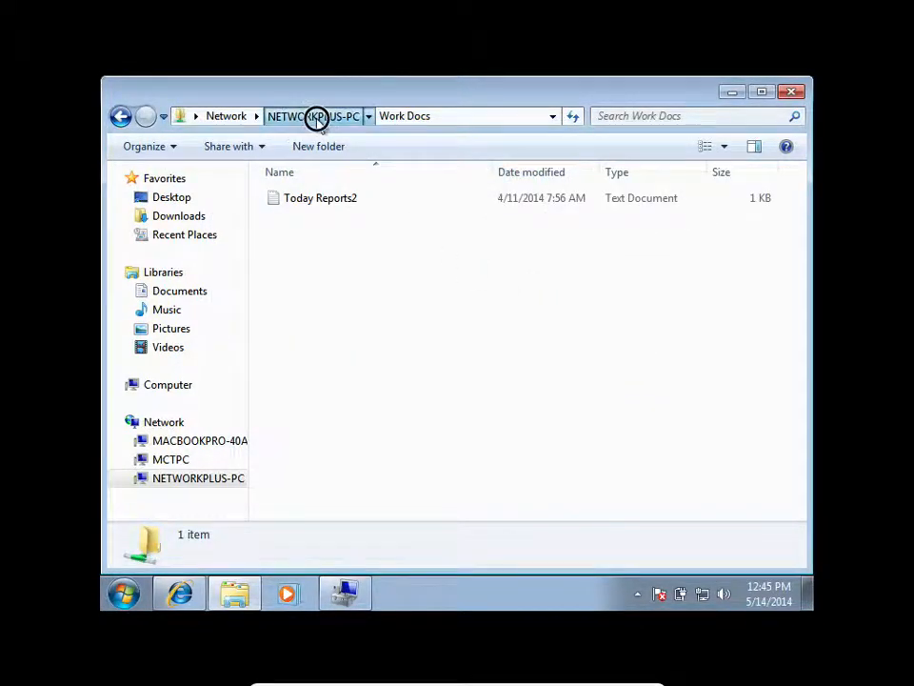
double_click(518, 295)
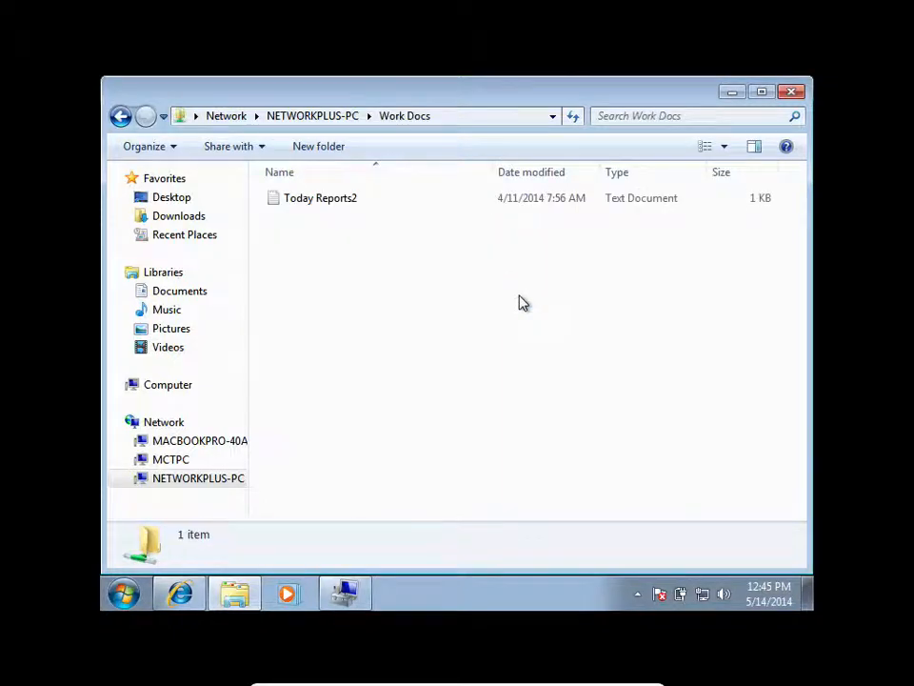
left_click(337, 117)
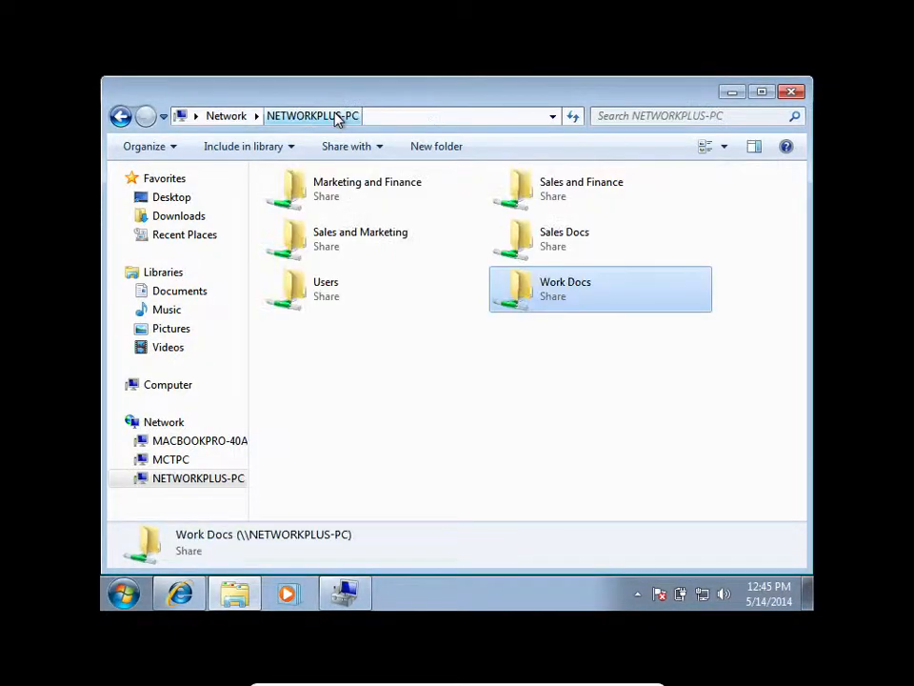
Retry opening the Sales Docs share and dismiss the error.
left_click(530, 254)
double_click(530, 251)
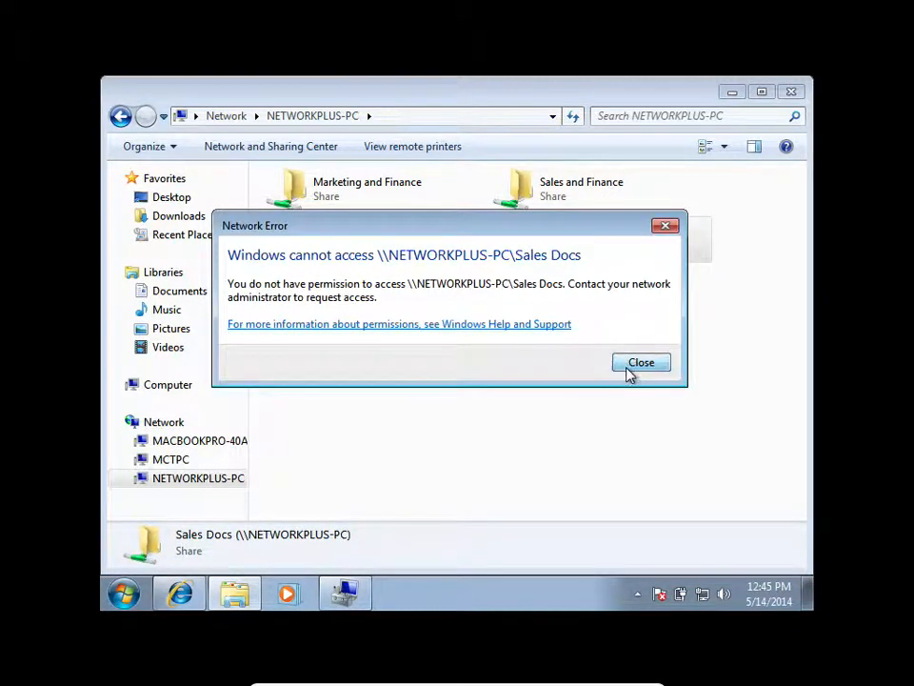
left_click(627, 362)
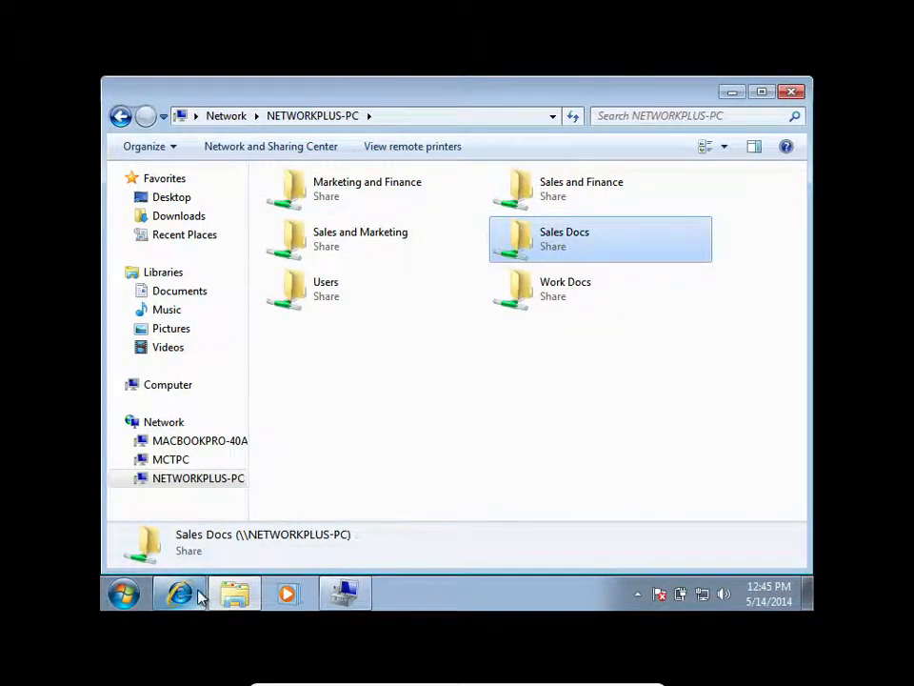
View the Networkplus folder inside the Users share, and return to the NETWORKPLUS-PC share list.
left_click(314, 294)
double_click(326, 291)
double_click(319, 219)
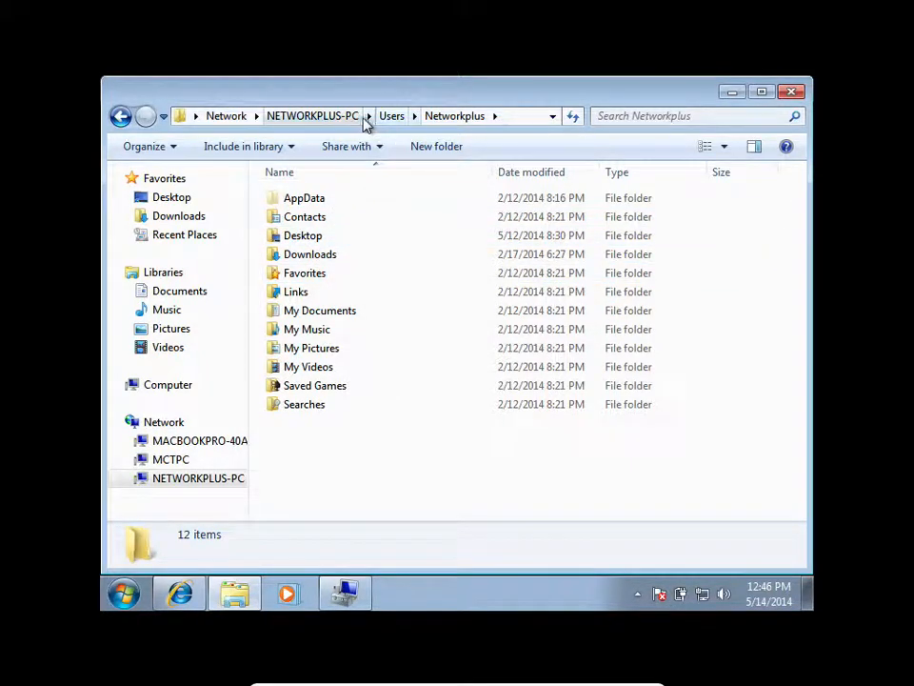
left_click(338, 118)
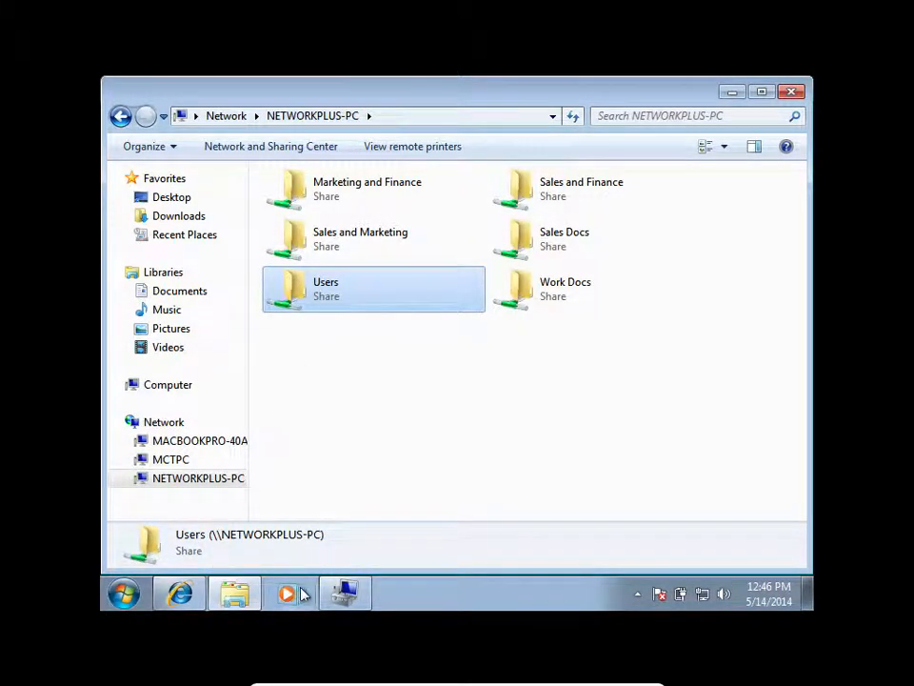
Copy the Office Doc folder from the Music (Q:) drive to the Desktop.
left_click(234, 596)
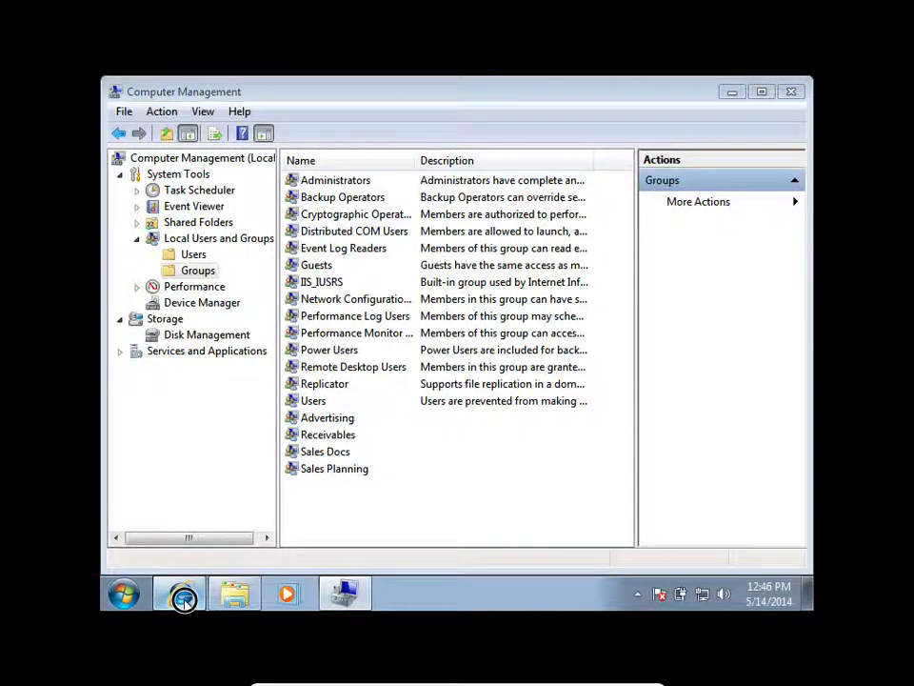
left_click(184, 596)
left_click(236, 595)
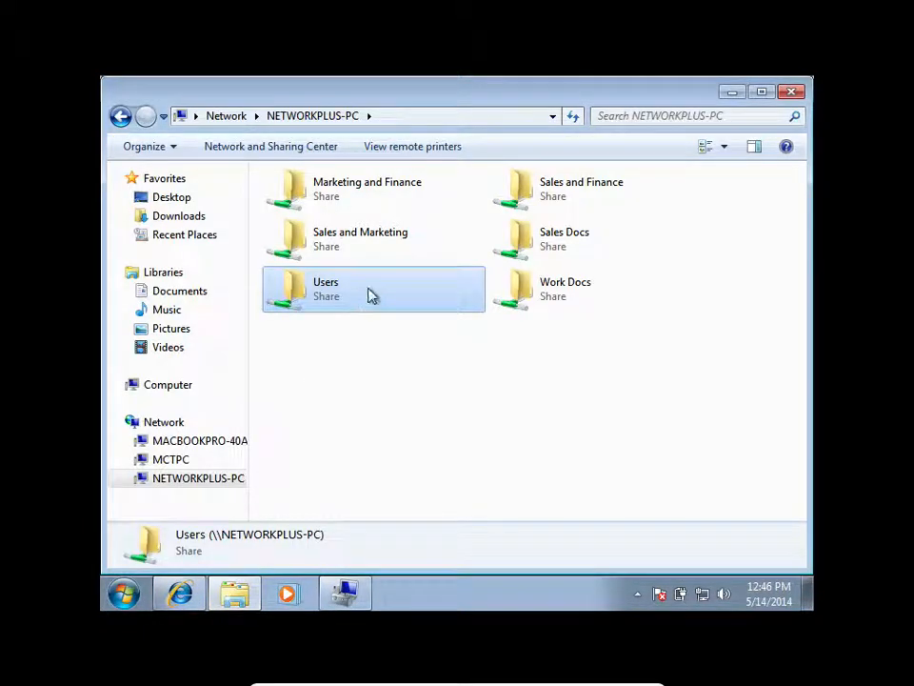
left_click(175, 384)
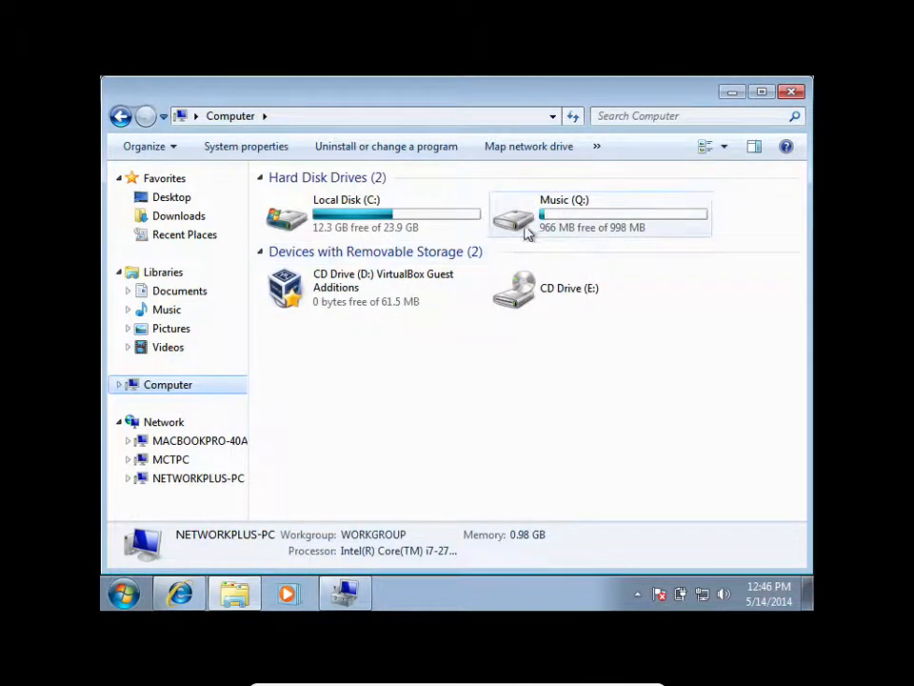
double_click(545, 204)
left_click(338, 207)
left_click_drag(338, 207, 187, 203)
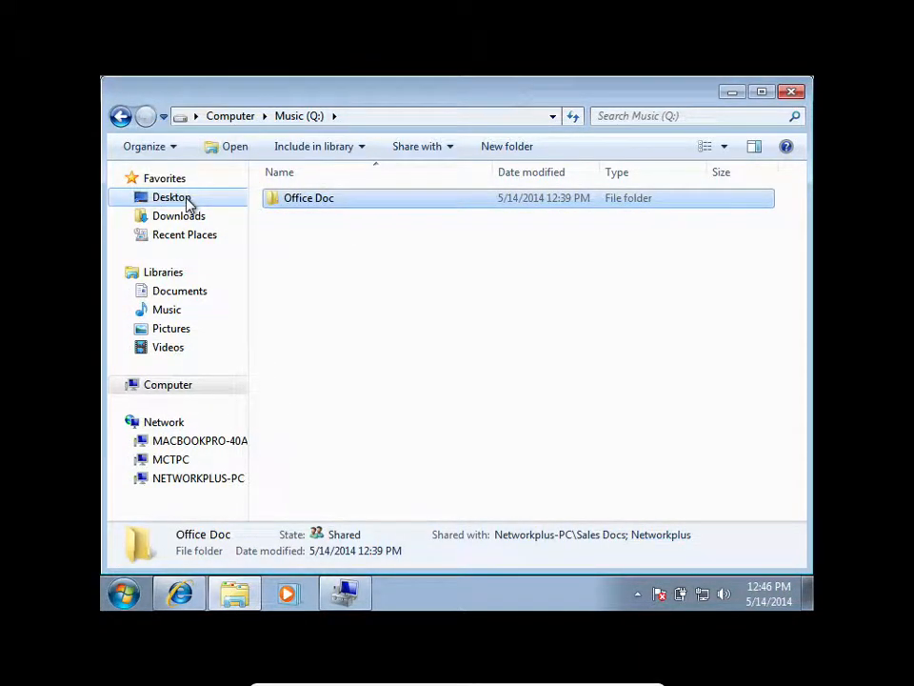
Move the Office Doc folder from Music (Q:) to the Desktop, accepting the loss of sharing and merging it with the existing folder.
mouse_move(324, 205)
left_mouse_down()
mouse_move(197, 209)
mouse_move(182, 200)
mouse_move(245, 232)
mouse_move(207, 234)
mouse_move(341, 223)
mouse_move(314, 211)
left_mouse_up()
right_click(315, 212)
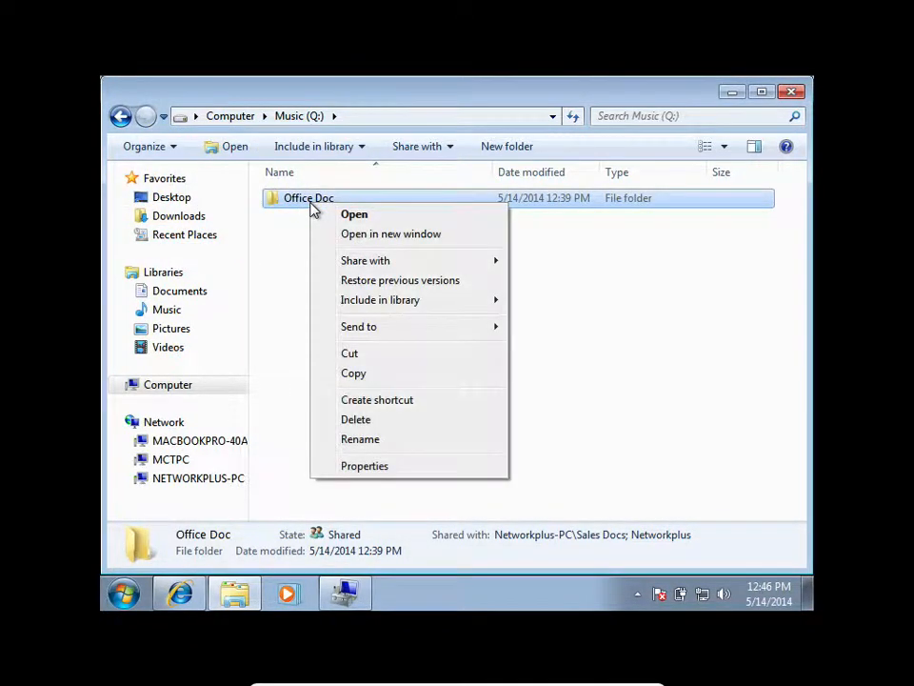
left_click(368, 354)
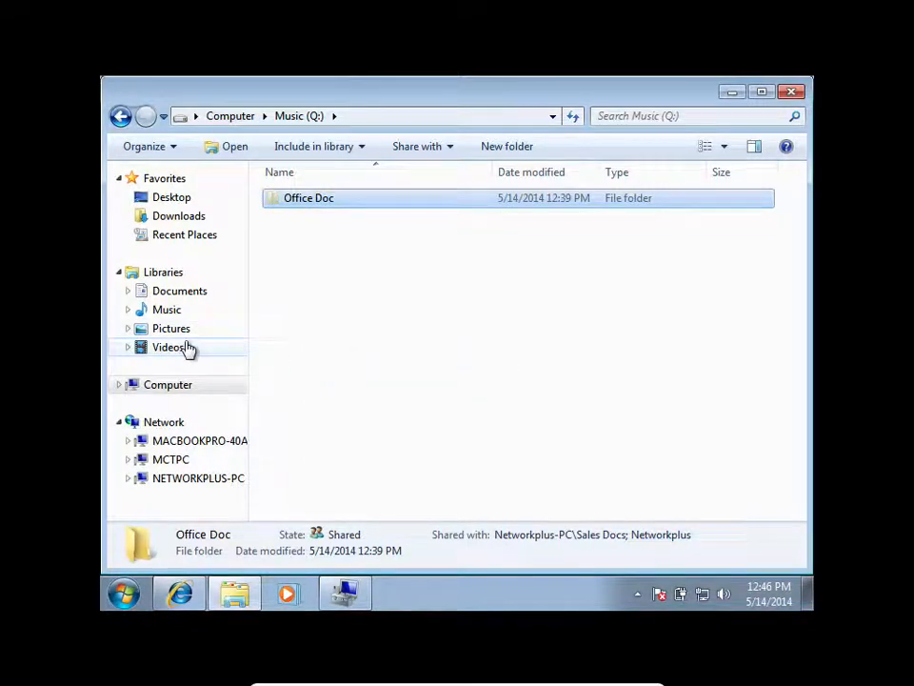
left_click(181, 391)
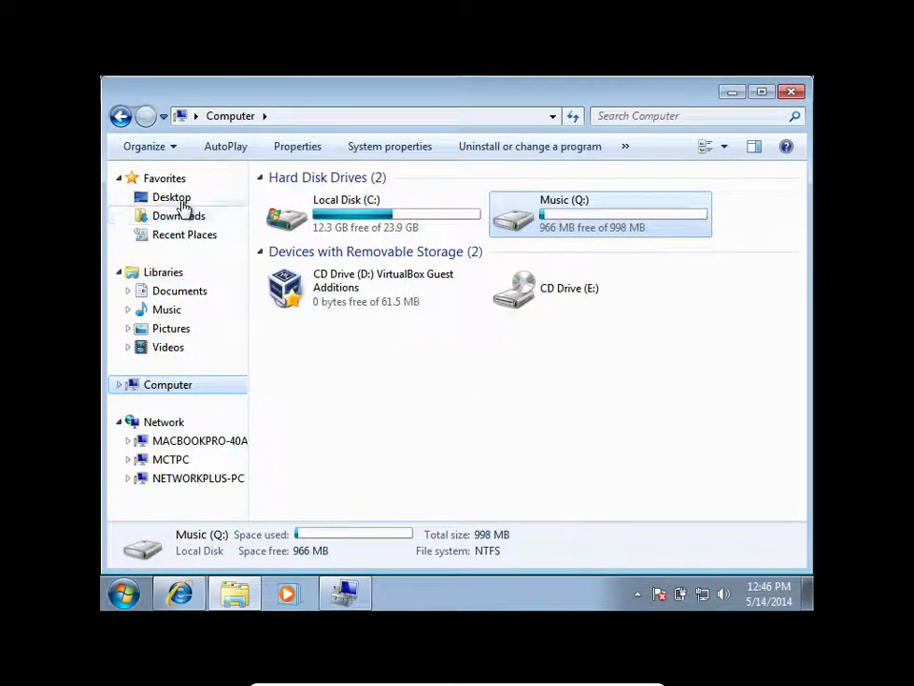
left_click(177, 198)
right_click(454, 448)
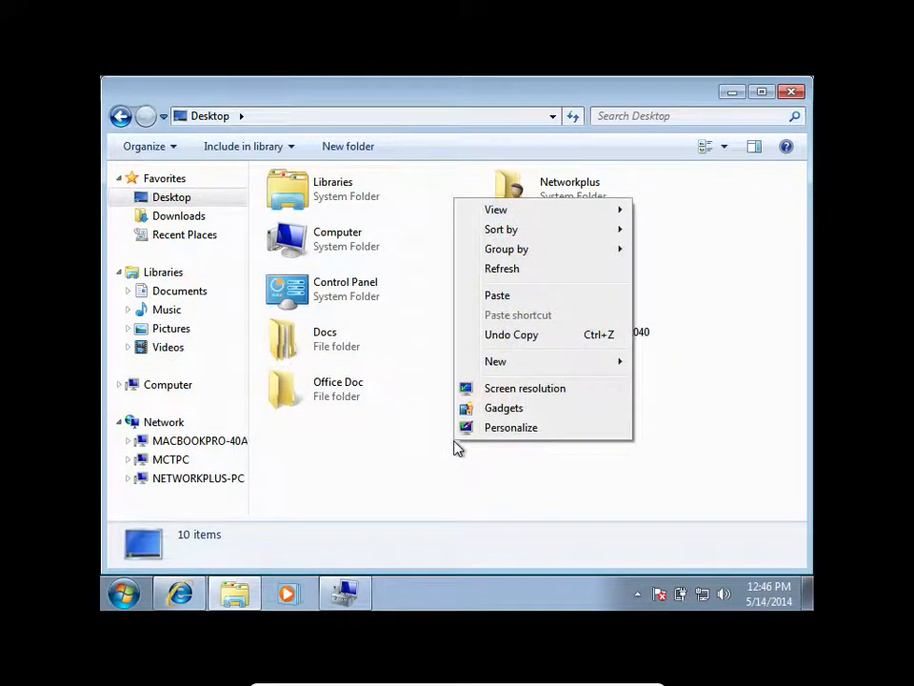
left_click(494, 296)
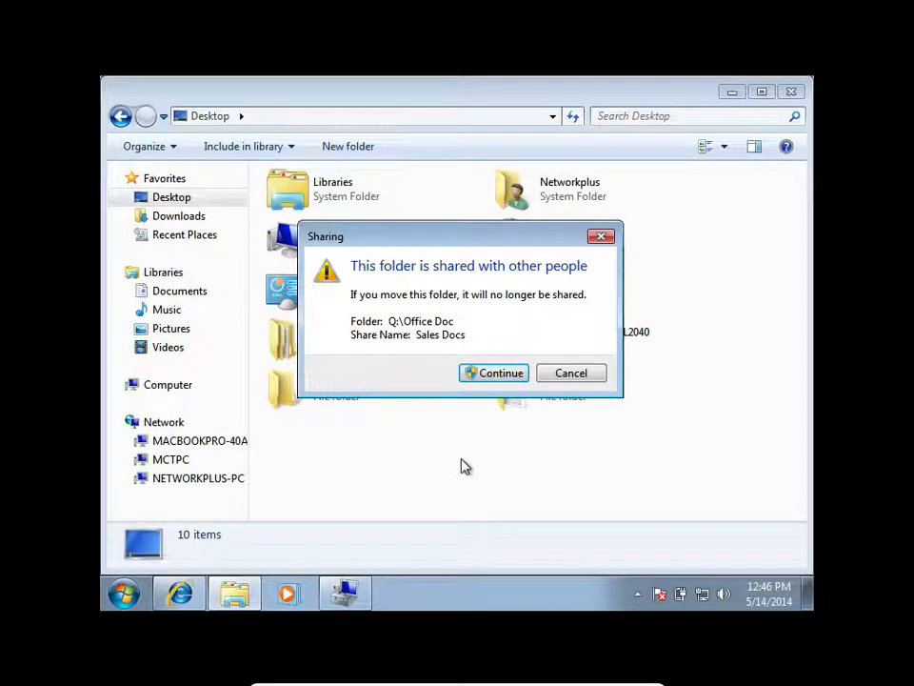
left_click(490, 374)
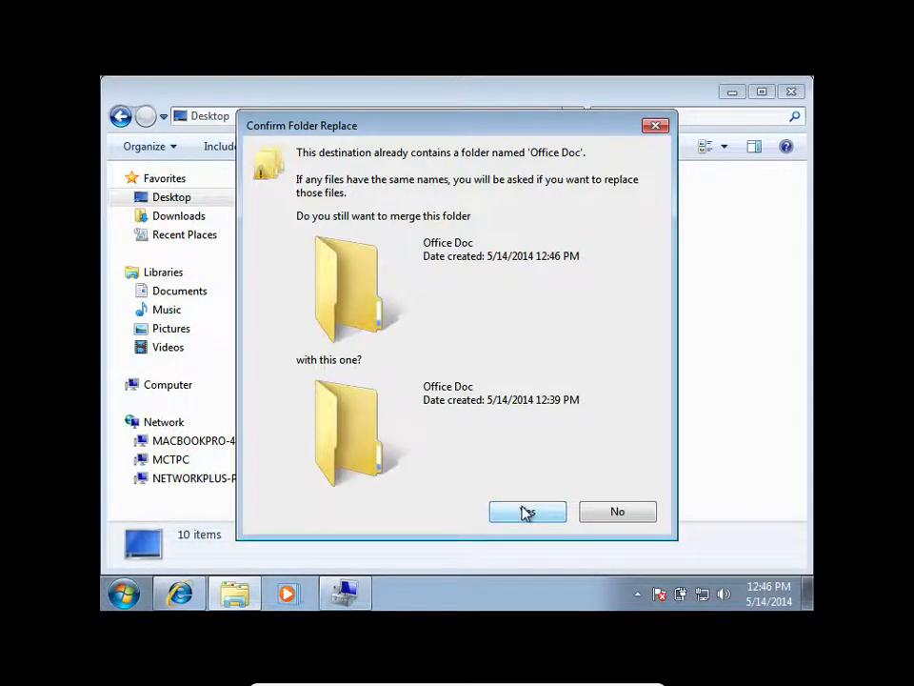
left_click(527, 512)
left_click(415, 443)
Enable advanced sharing for the Desktop's Office Doc folder with the share name Sales Docs.
left_click(371, 400)
right_click(371, 400)
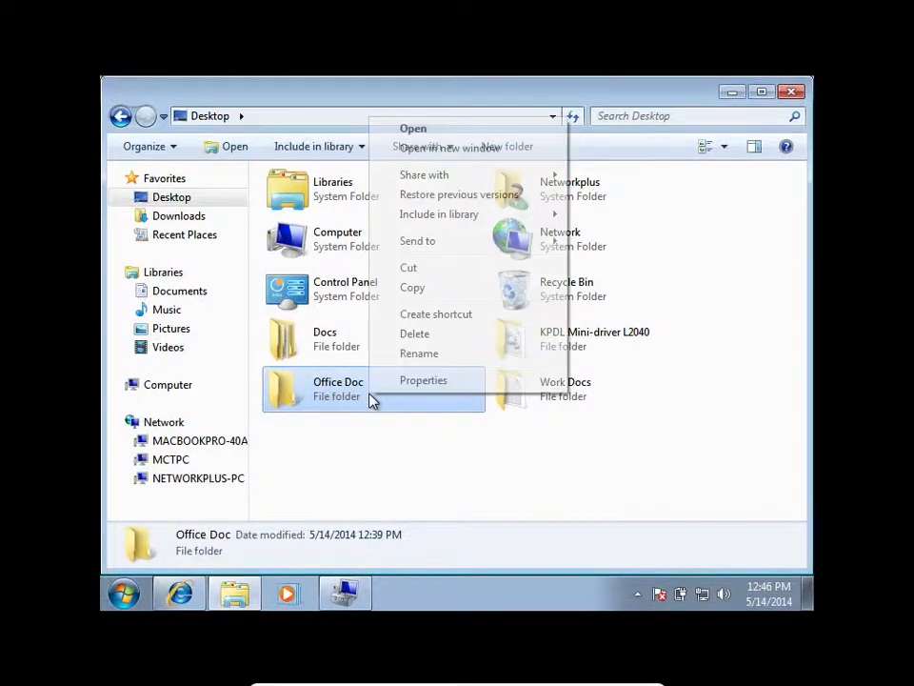
left_click(404, 380)
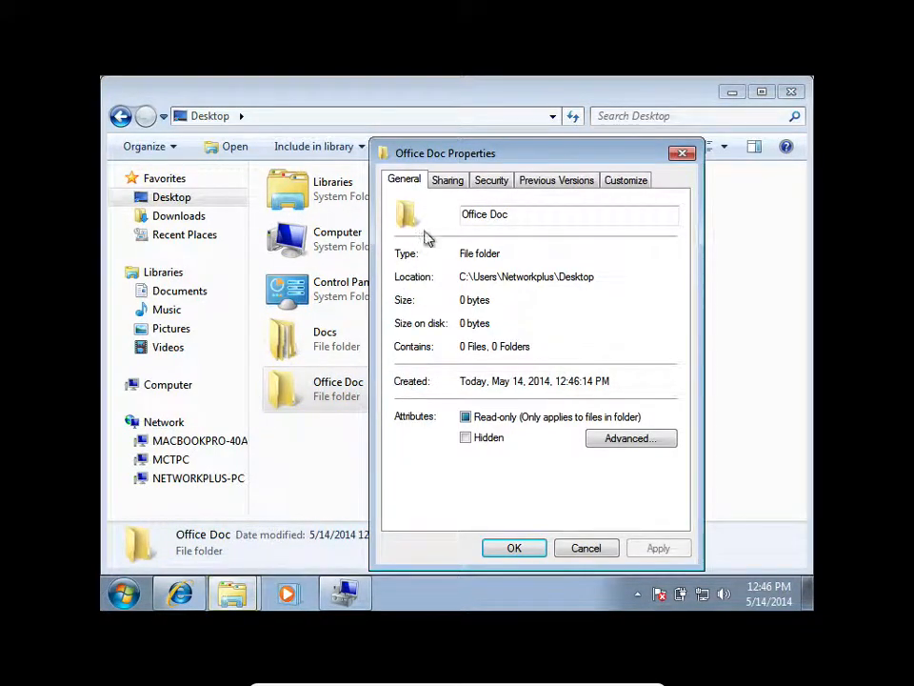
left_click(451, 190)
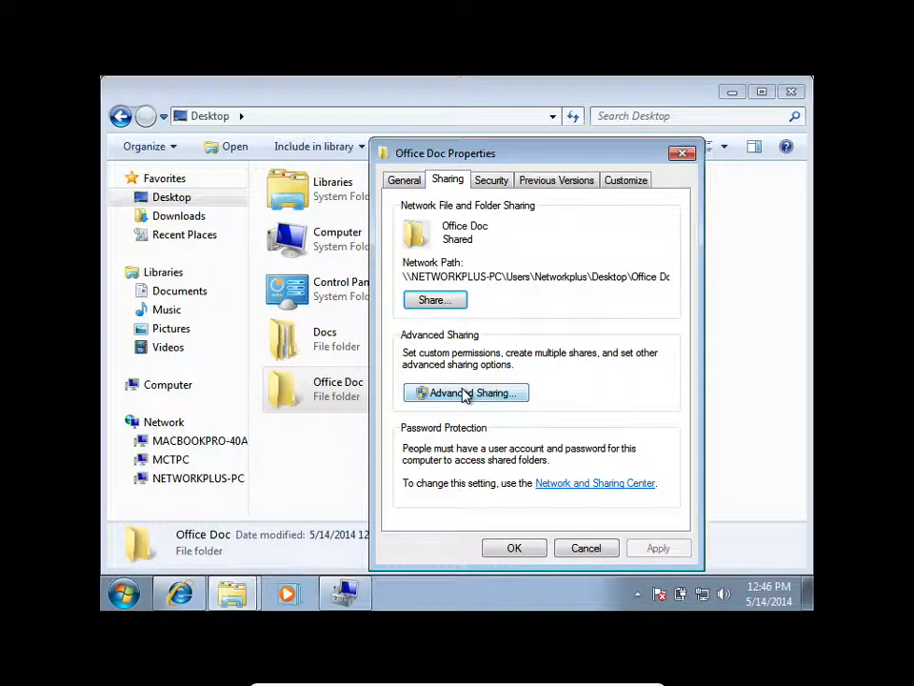
left_click(465, 393)
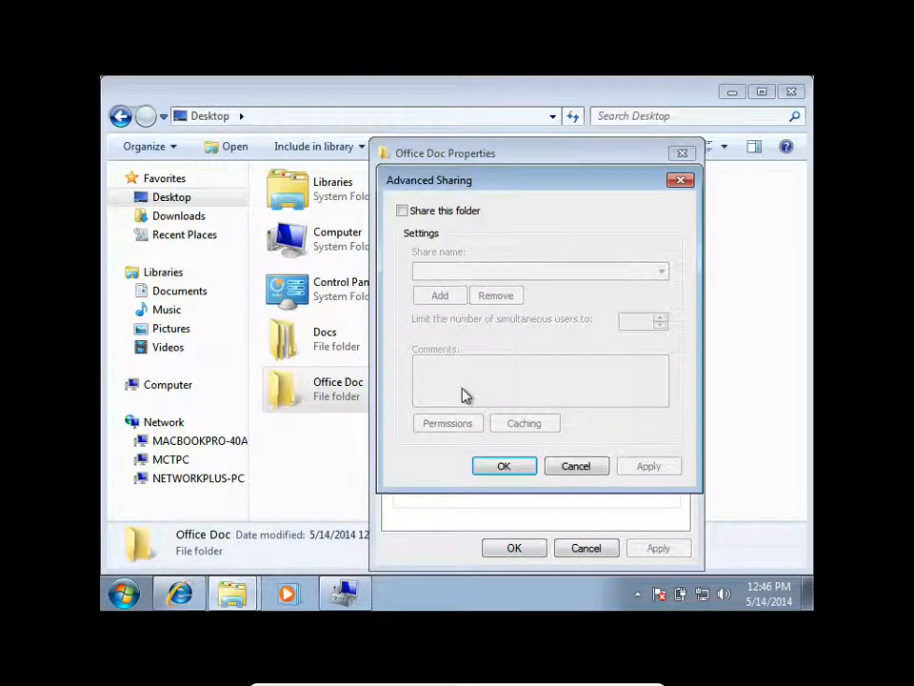
left_click(425, 211)
left_click_drag(470, 270, 401, 271)
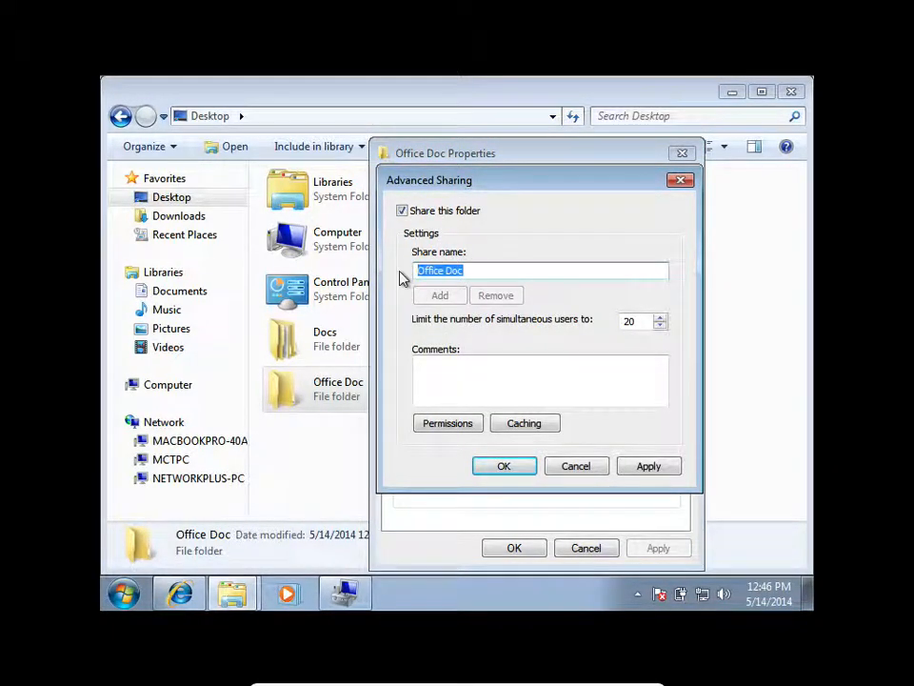
type("Sales Docs")
Replace Everyone with the Sales Docs group in the share permissions of the Sales Docs share.
left_click(447, 419)
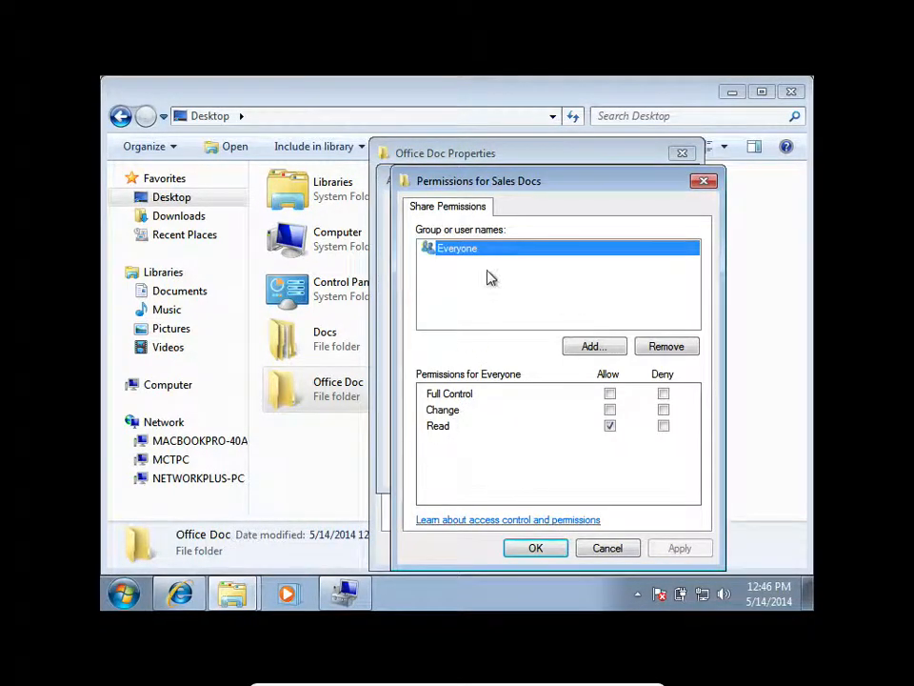
left_click(667, 349)
left_click(594, 347)
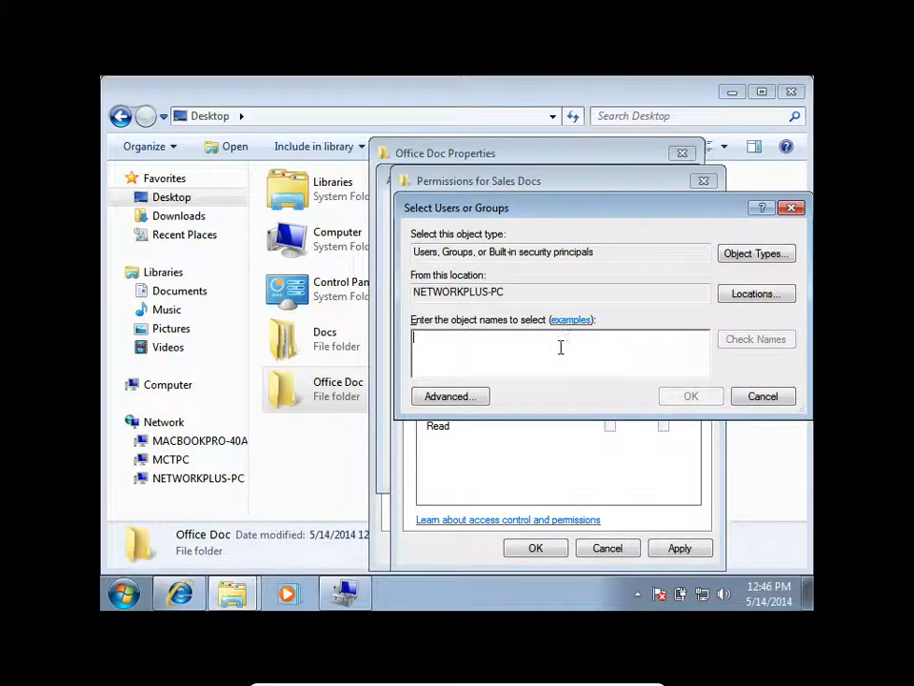
type("Sales Doc")
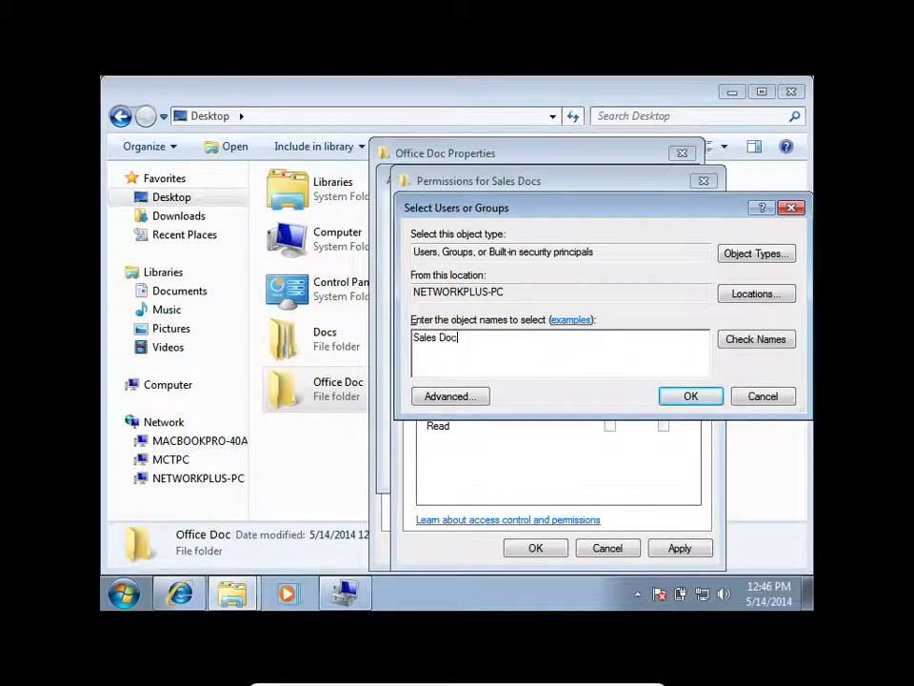
left_click(739, 340)
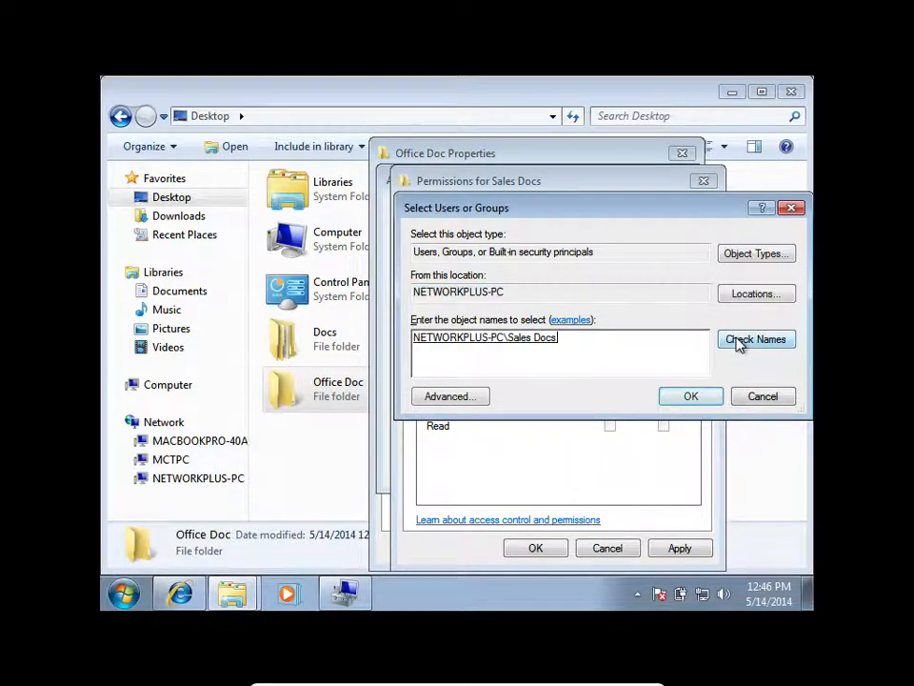
left_click(691, 396)
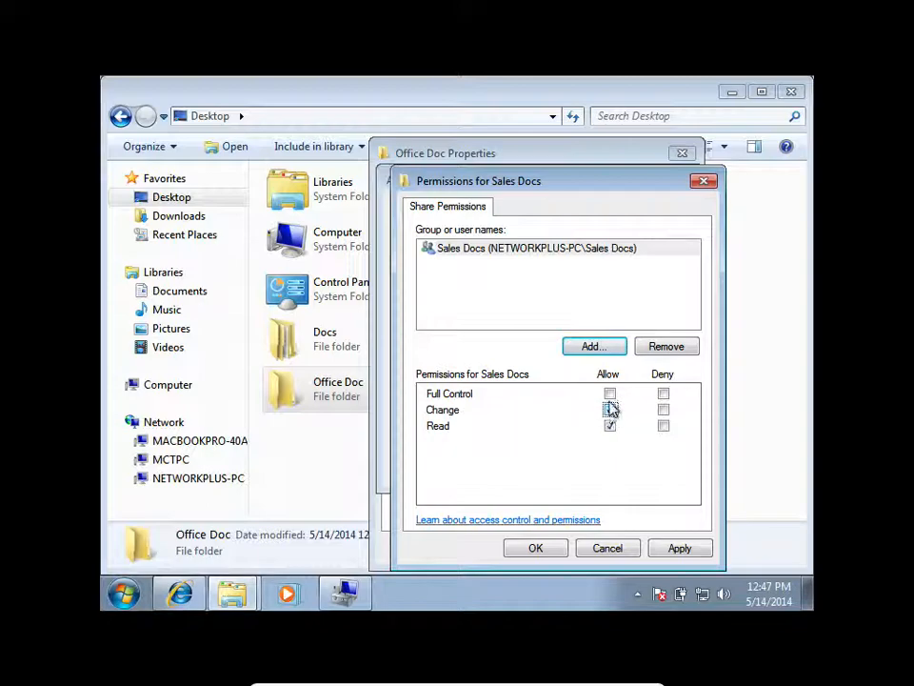
Allow the Sales Docs group Change access in addition to Read, and apply the folder's sharing settings.
left_click(678, 548)
left_click(534, 548)
left_click(645, 467)
left_click(504, 466)
left_click(512, 549)
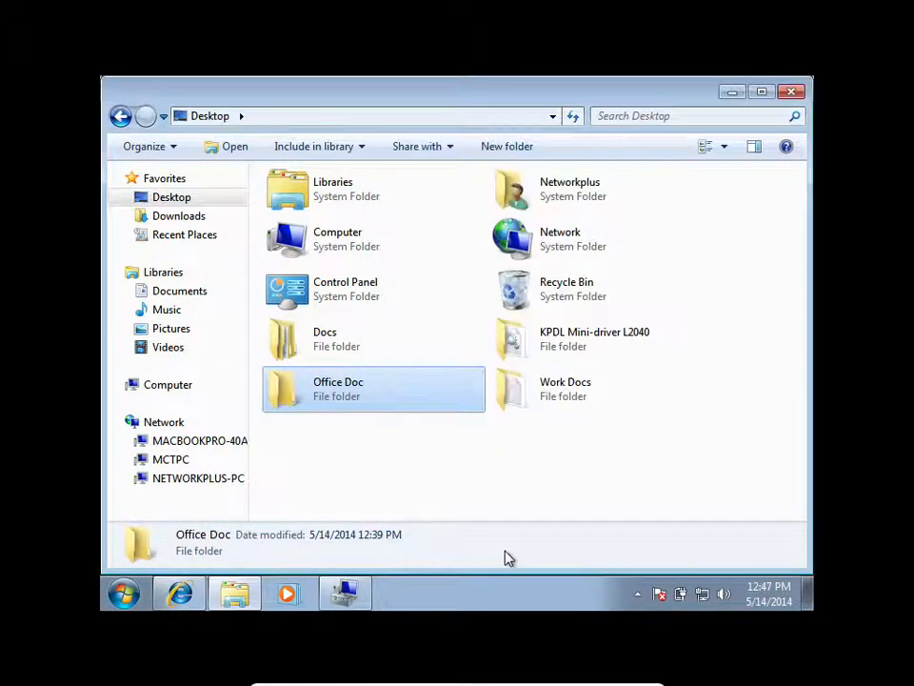
left_click(404, 434)
left_click(380, 402)
left_click(573, 115)
left_click(347, 398)
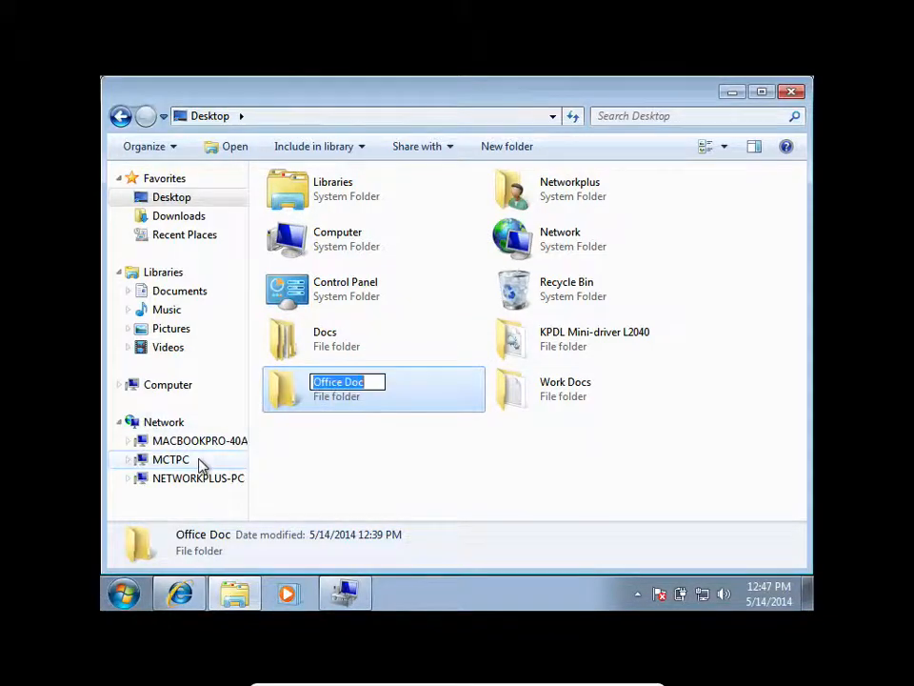
Test the re-created Sales Docs share on NETWORKPLUS-PC by trying to open it twice over the network, dismissing each error.
left_click(167, 422)
double_click(337, 256)
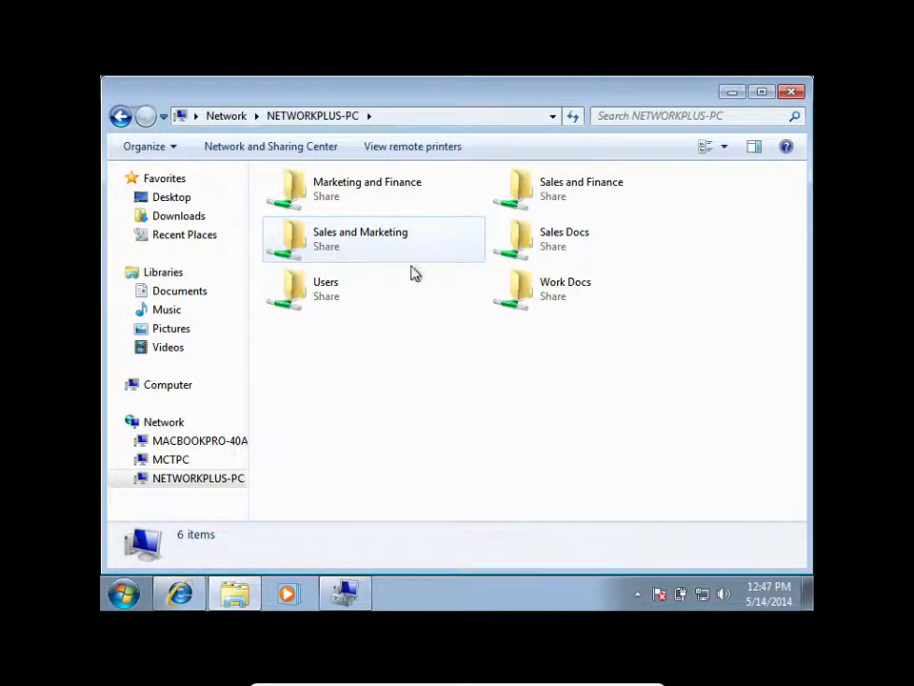
left_click(560, 239)
double_click(559, 238)
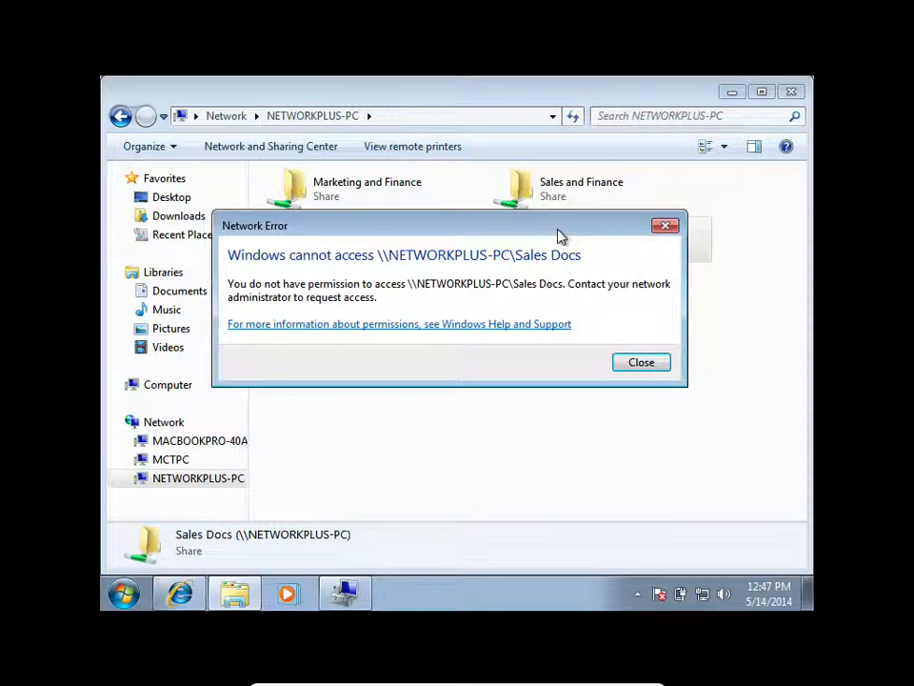
left_click(645, 363)
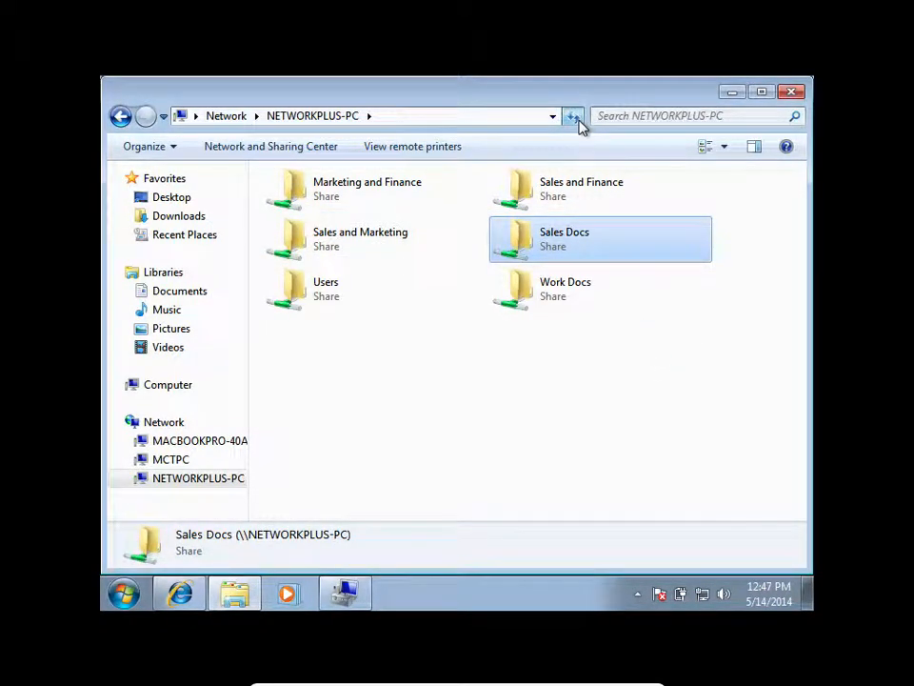
double_click(559, 225)
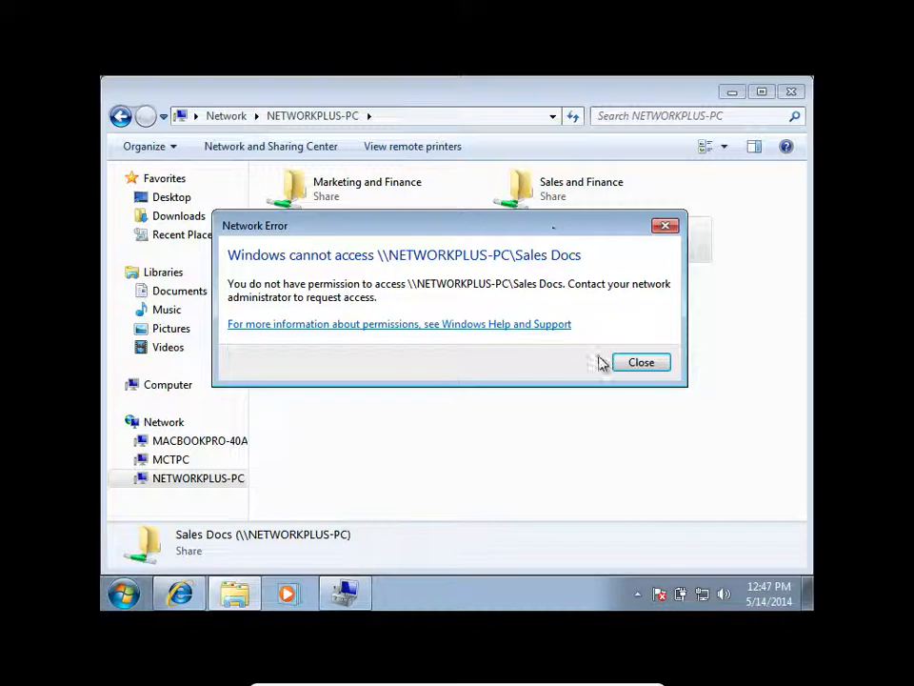
left_click(623, 363)
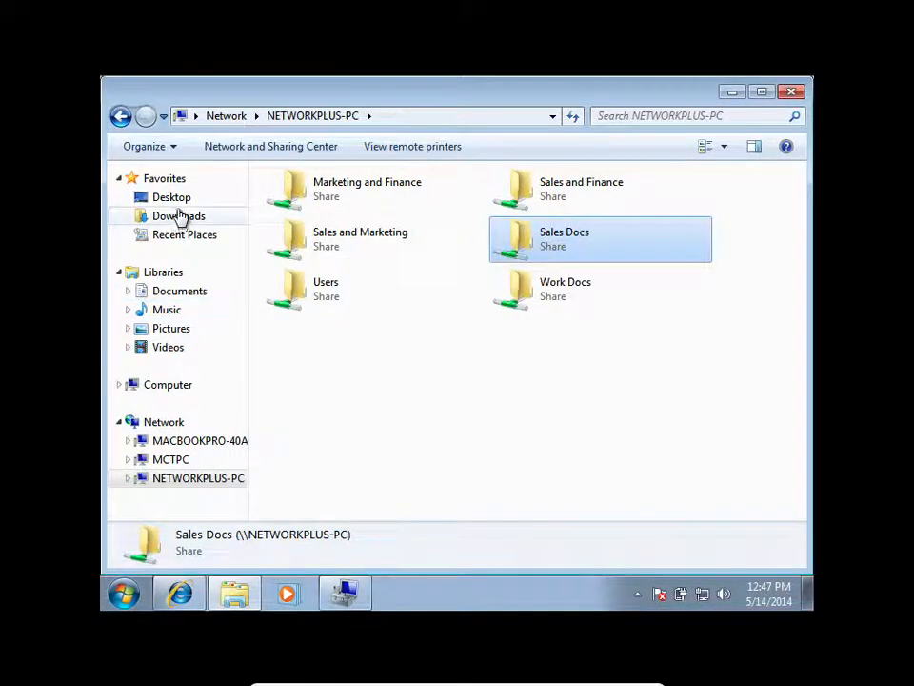
View the contents of the Office Doc folder on the Desktop, and return to the Desktop listing.
left_click(176, 199)
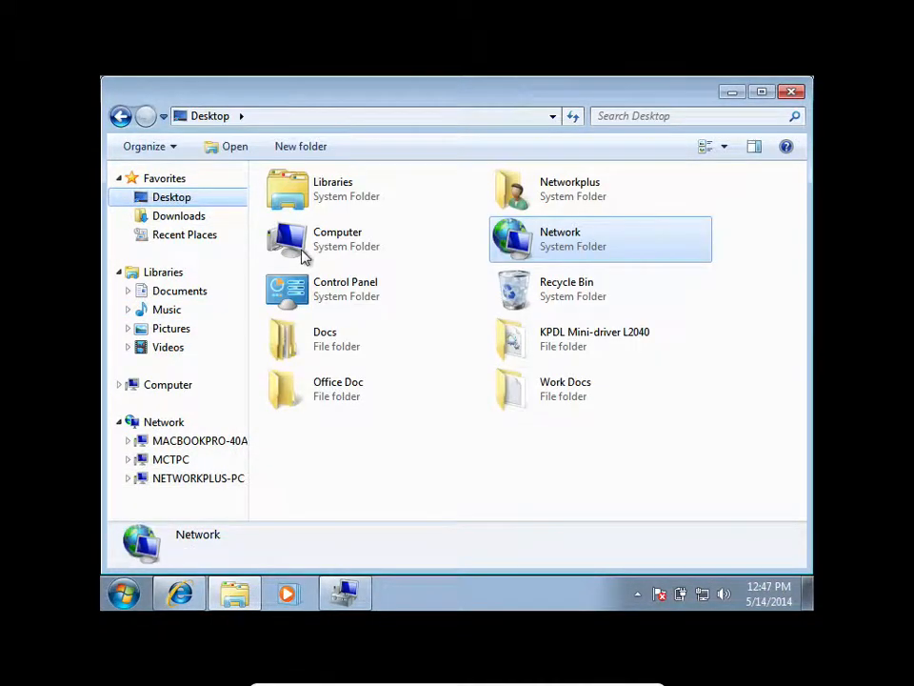
double_click(352, 398)
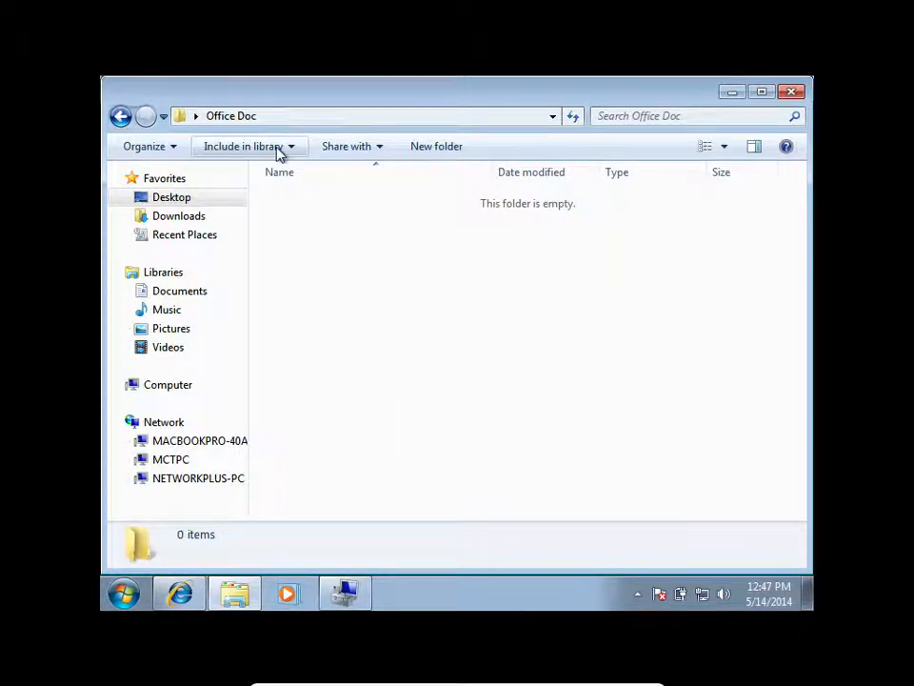
left_click(120, 115)
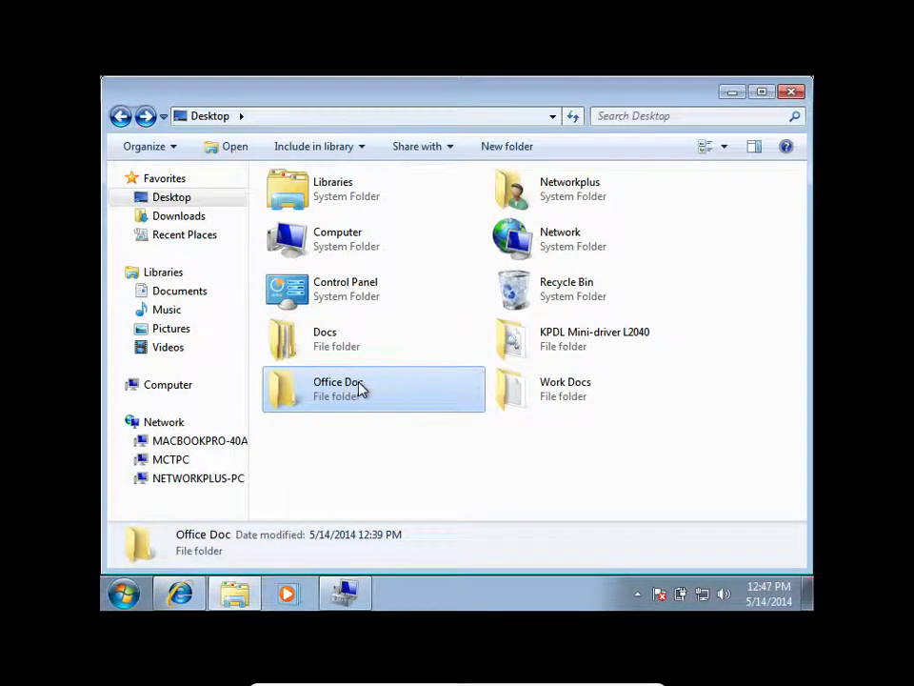
Review Office Doc's security permissions for Networkplus and Administrators, and check its sharing settings.
right_click(361, 388)
left_click(394, 369)
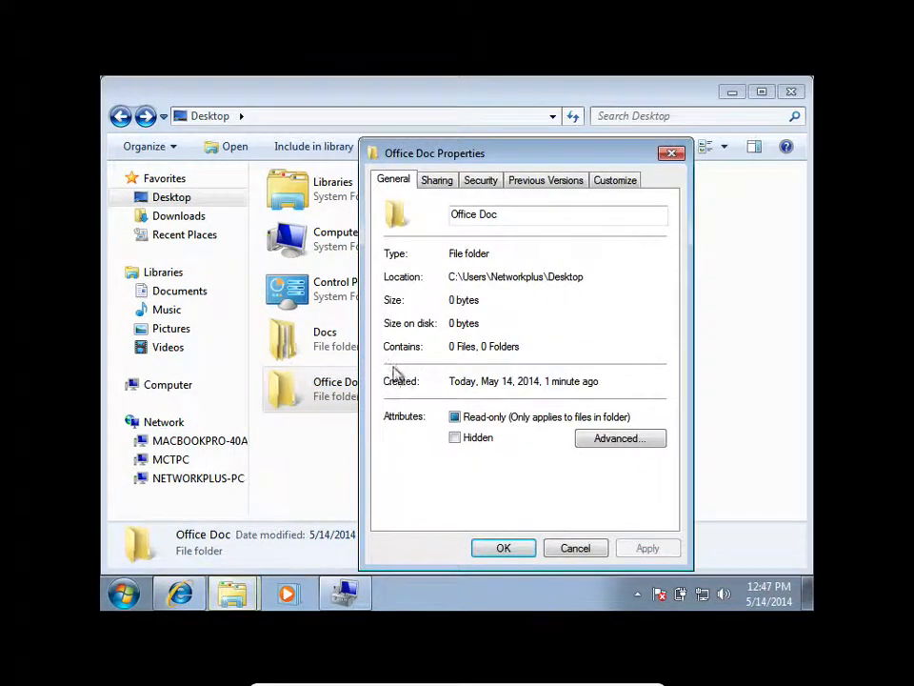
left_click(481, 180)
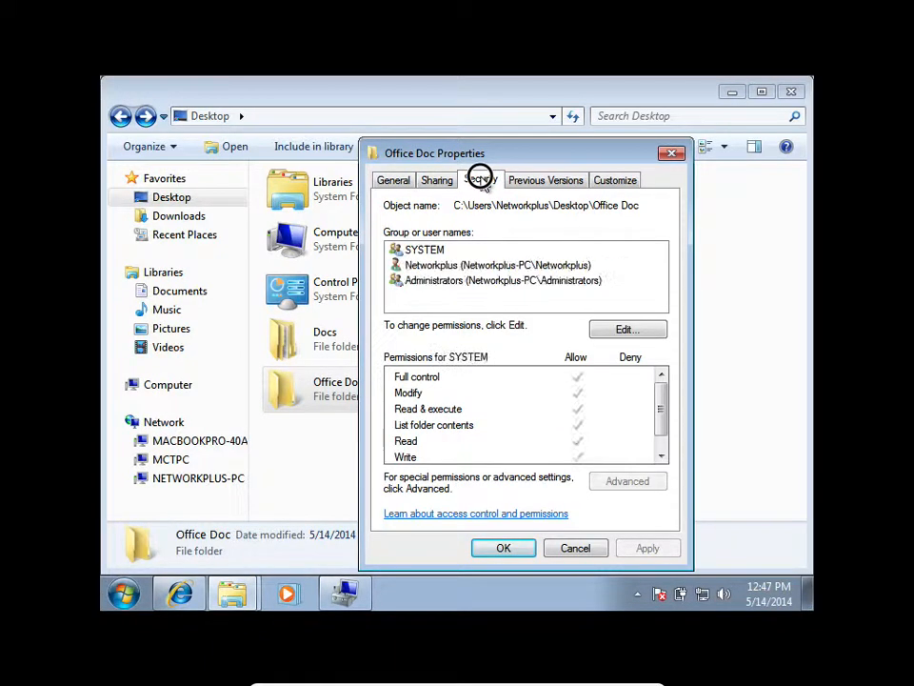
left_click(527, 264)
left_click(546, 279)
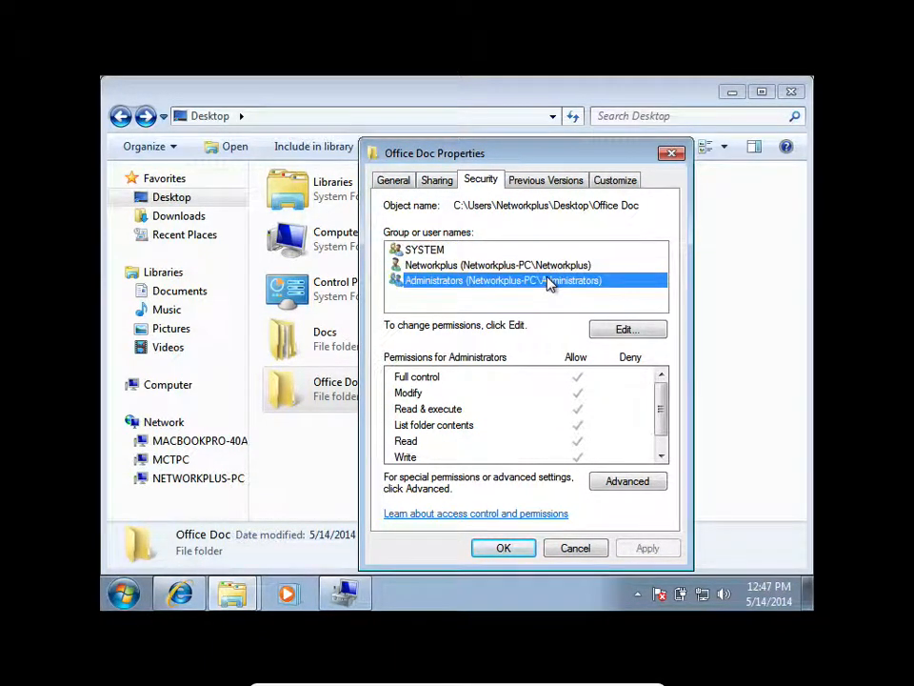
left_click(547, 267)
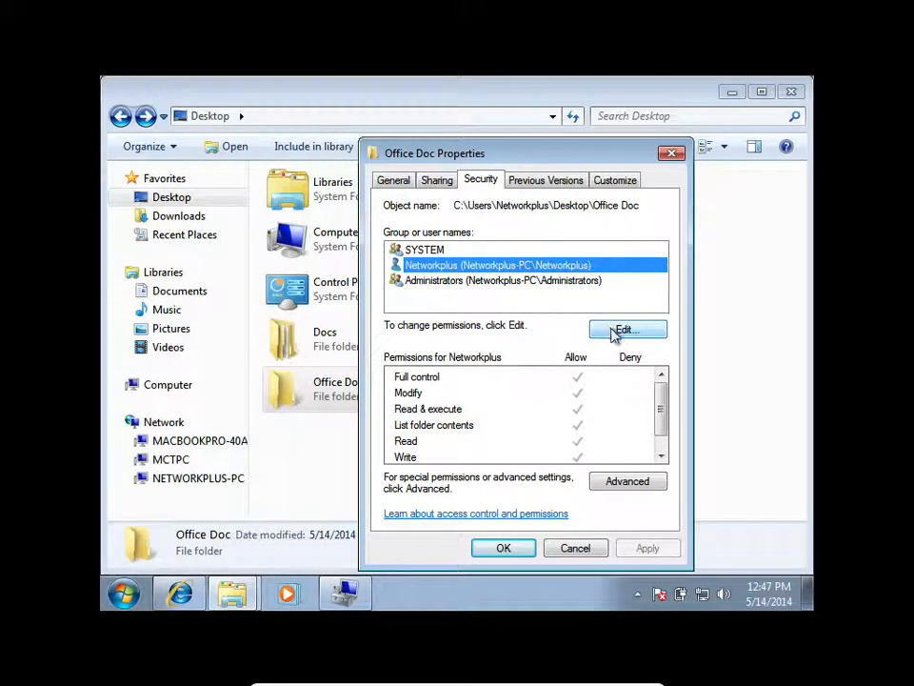
left_click(434, 183)
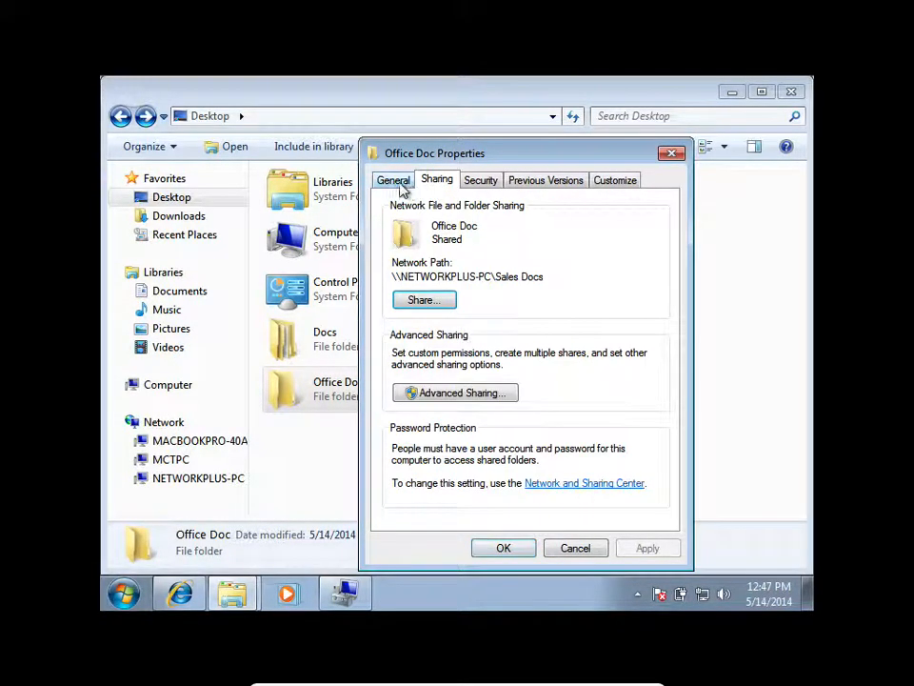
Allow the Sales Docs group Full Control in the Sales Docs share permissions, apply the change, and close the Office Doc properties.
left_click(456, 394)
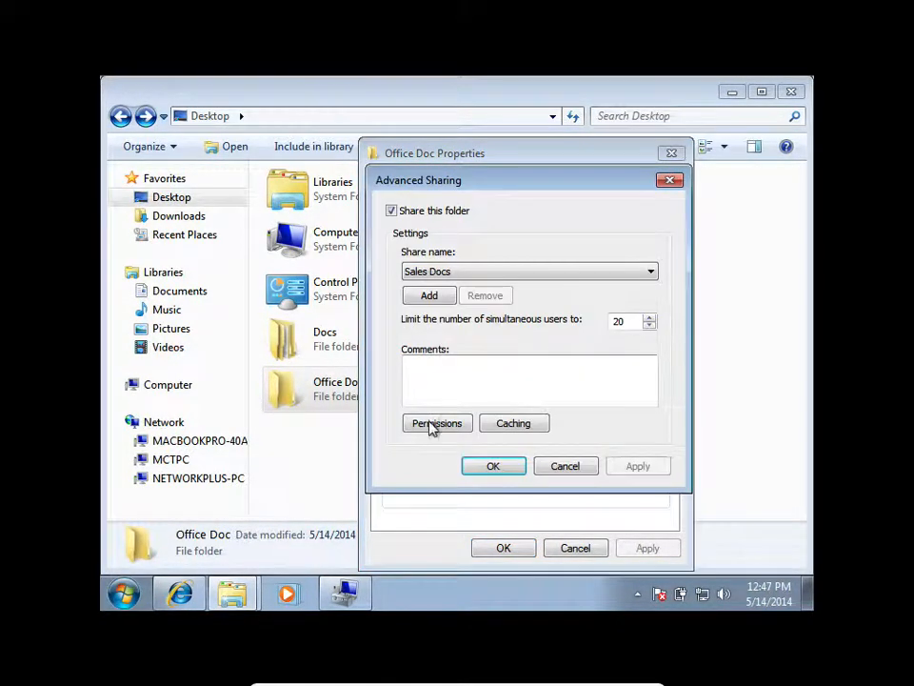
left_click(437, 423)
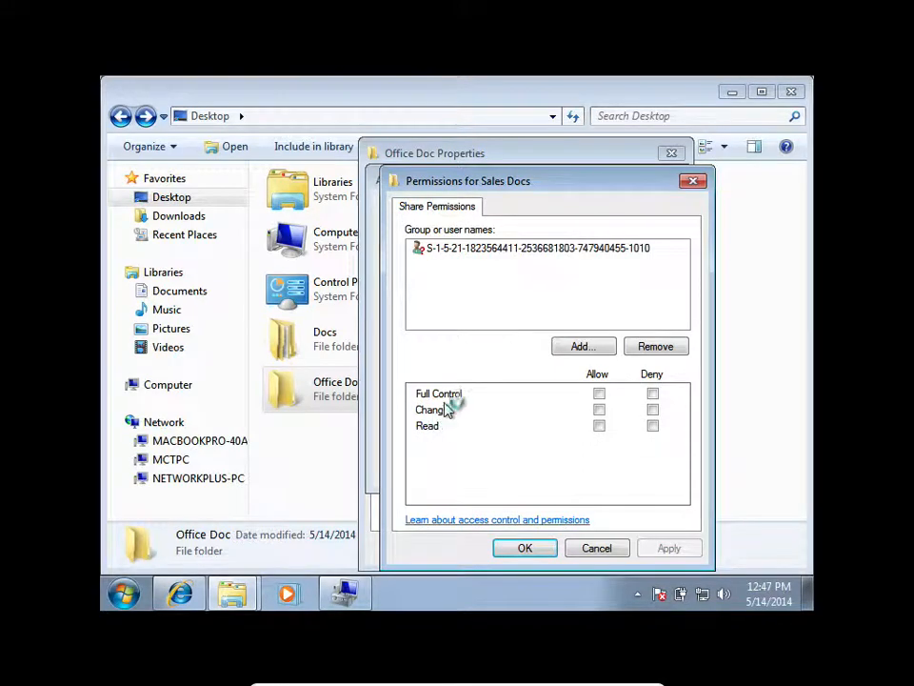
left_click(586, 249)
left_click(600, 395)
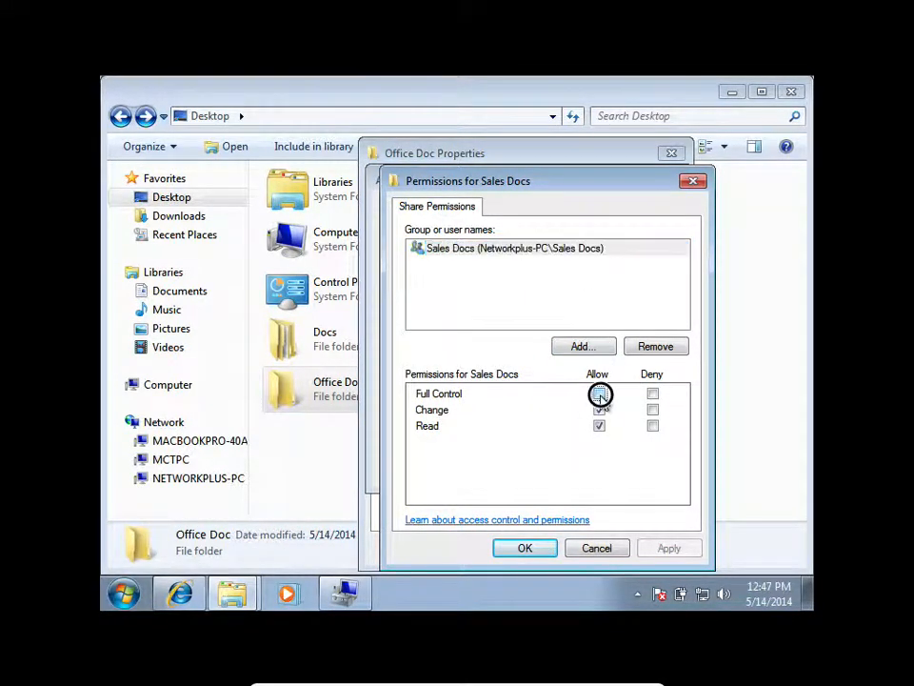
left_click(669, 549)
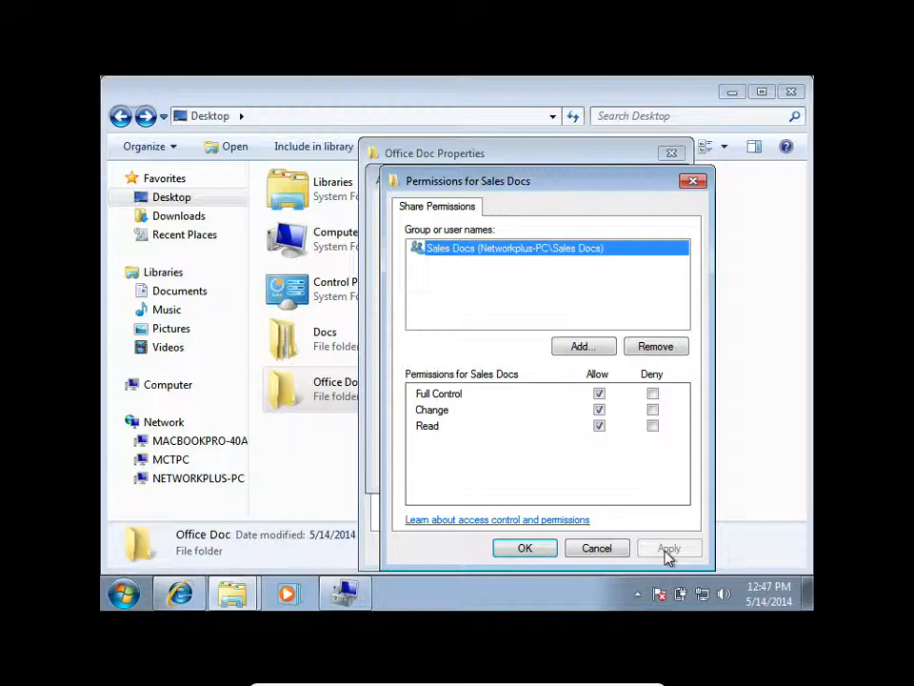
left_click(535, 552)
left_click(506, 473)
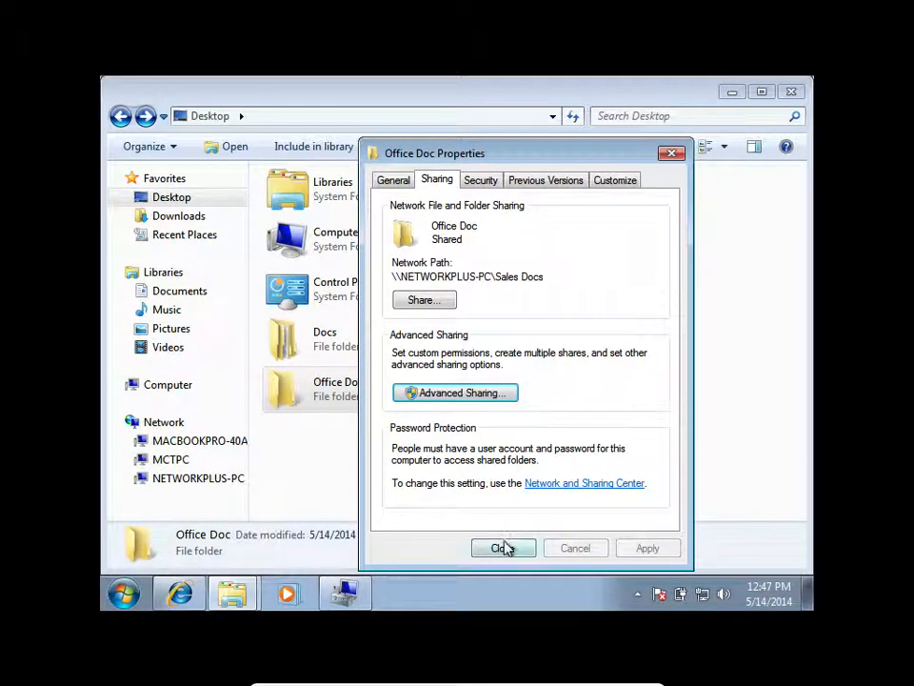
left_click(500, 548)
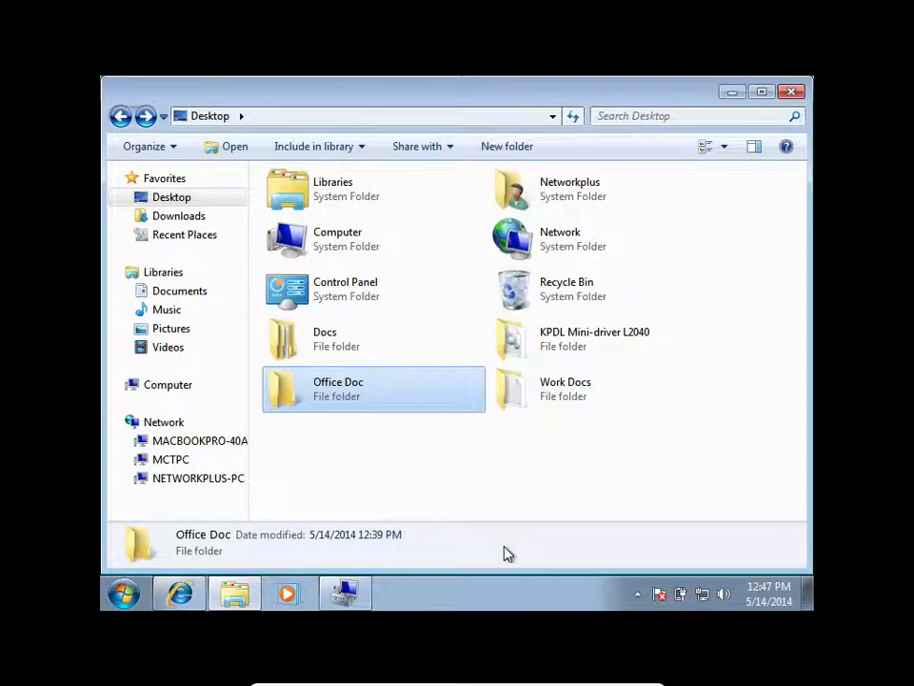
Try to open the Sales Docs share on NETWORKPLUS-PC over the network, dismiss the error, and refresh the list of shares.
left_click(227, 480)
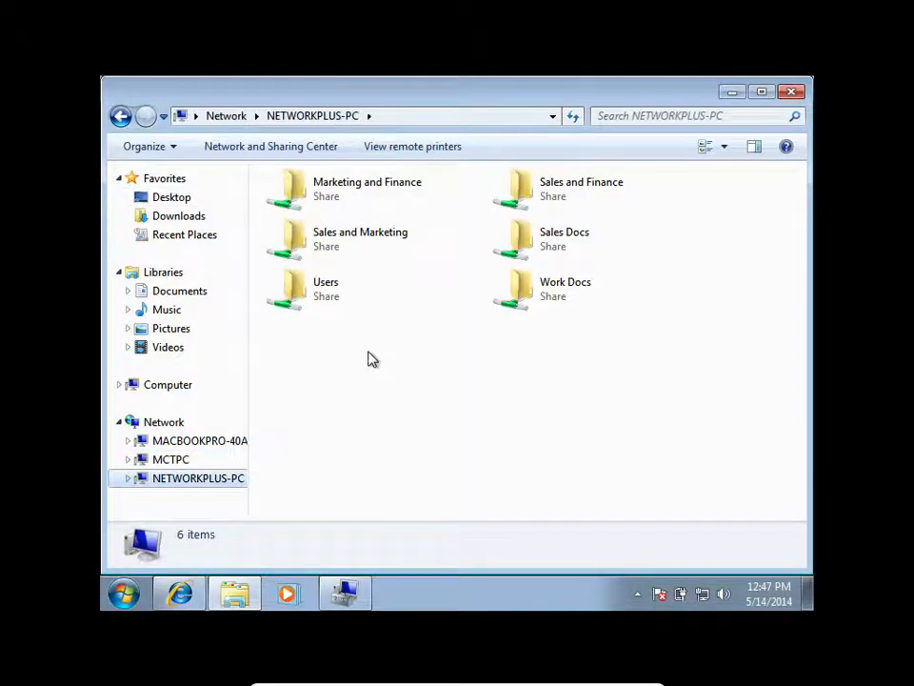
double_click(536, 240)
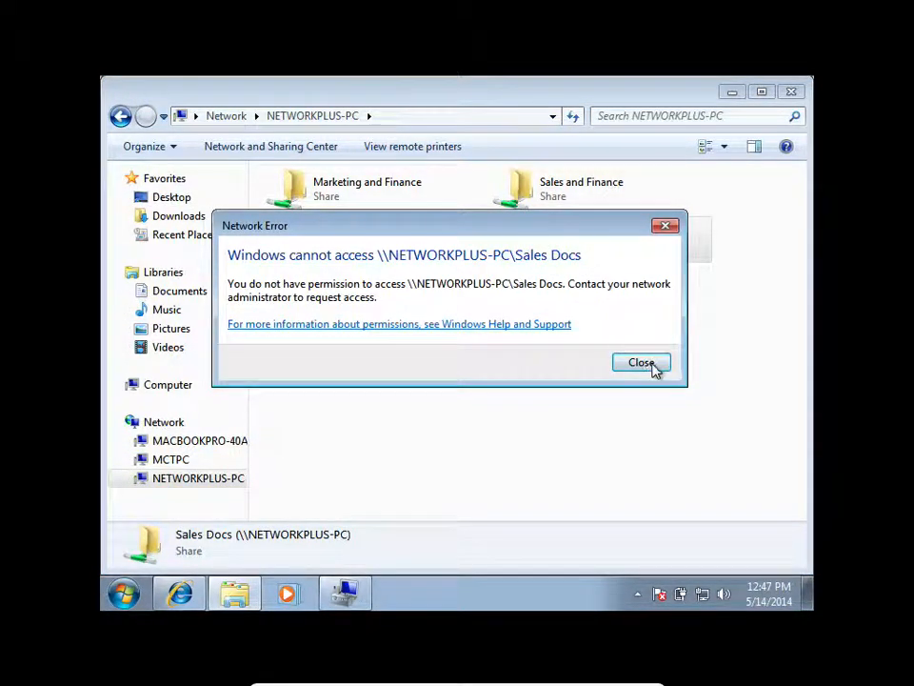
left_click(641, 363)
left_click(571, 116)
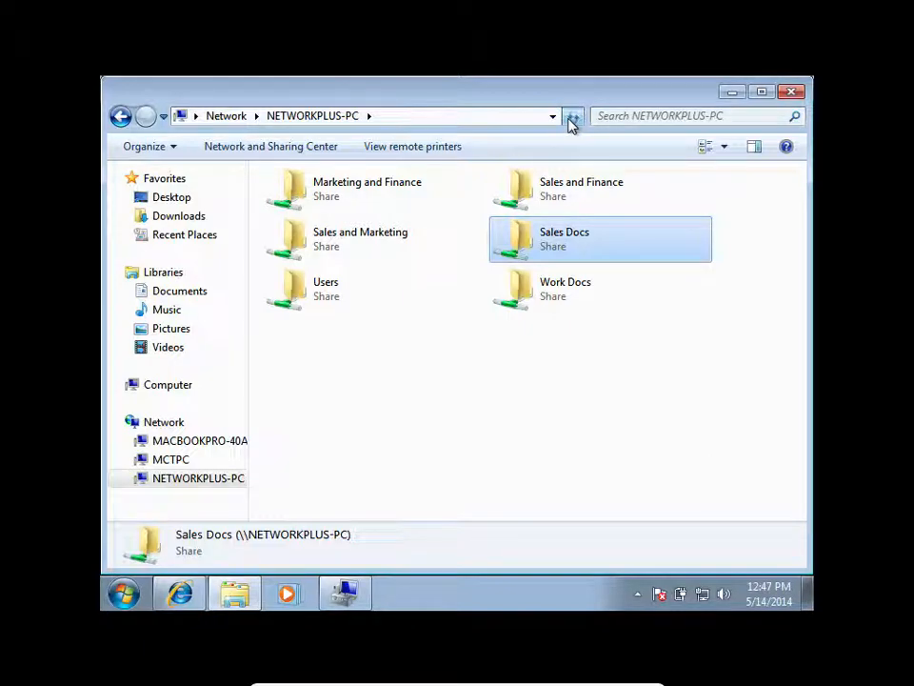
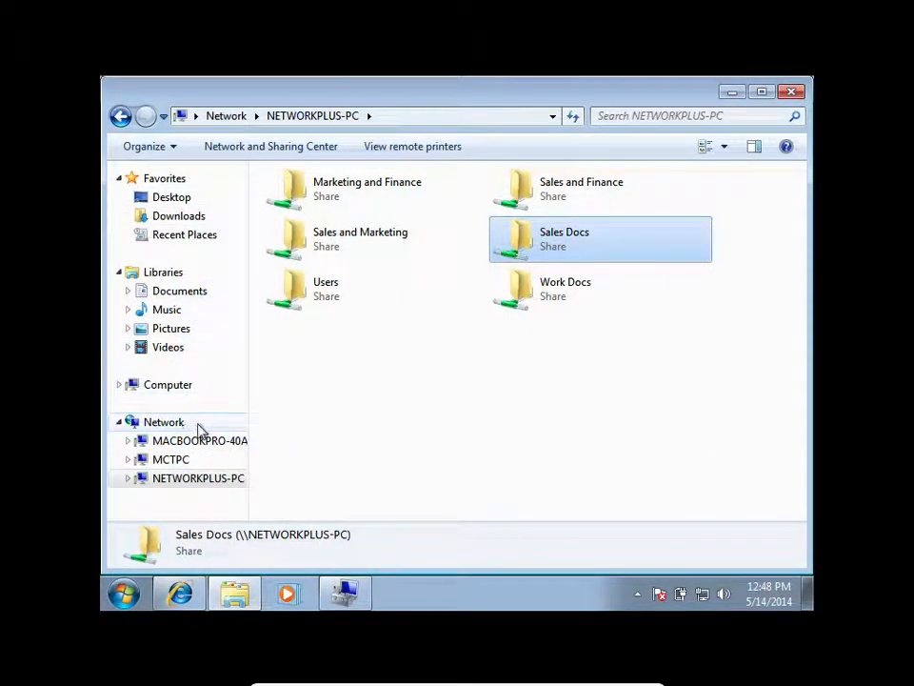
View the Work Docs share on NETWORKPLUS-PC over the network, and compare it with the local Work Docs folder on the Desktop.
left_click(203, 476)
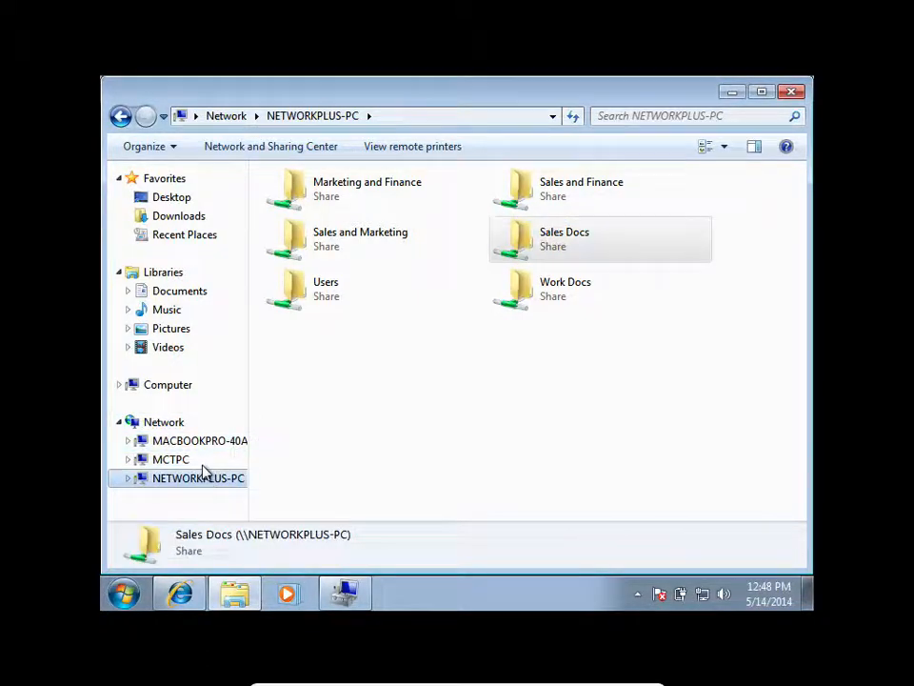
double_click(529, 311)
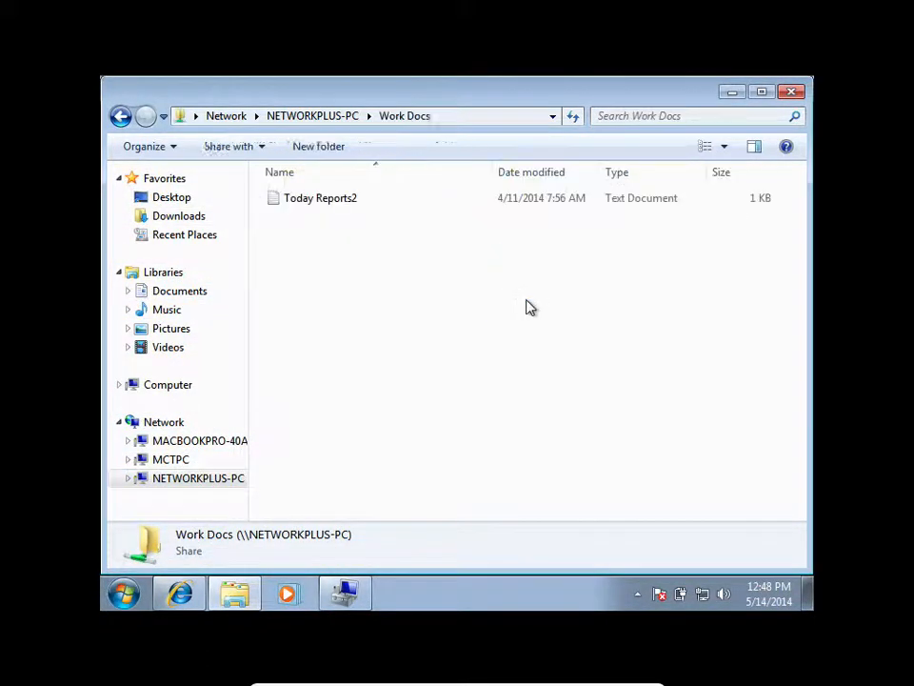
left_click(331, 115)
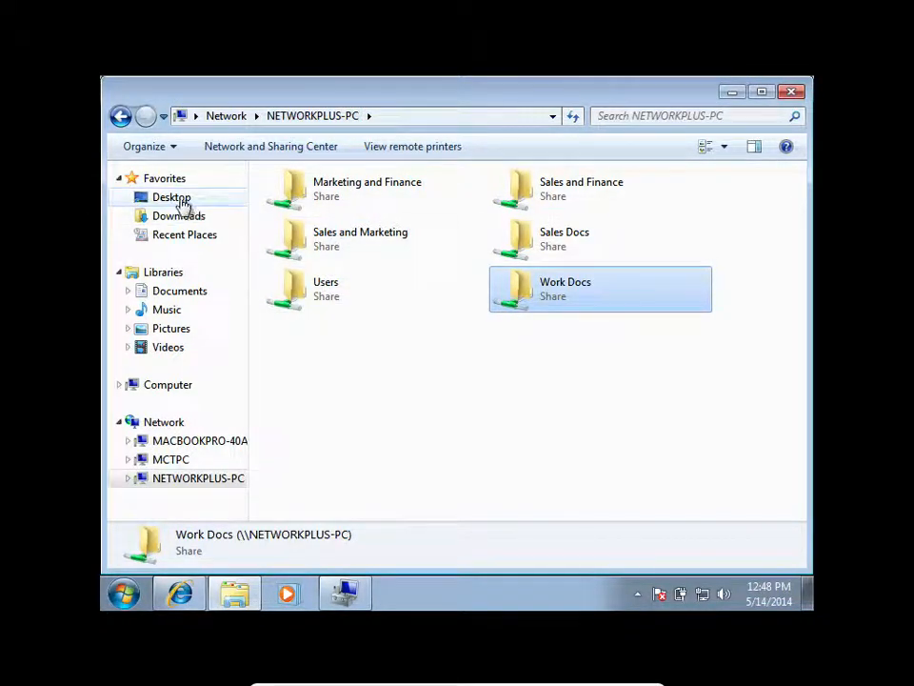
left_click(181, 200)
double_click(545, 386)
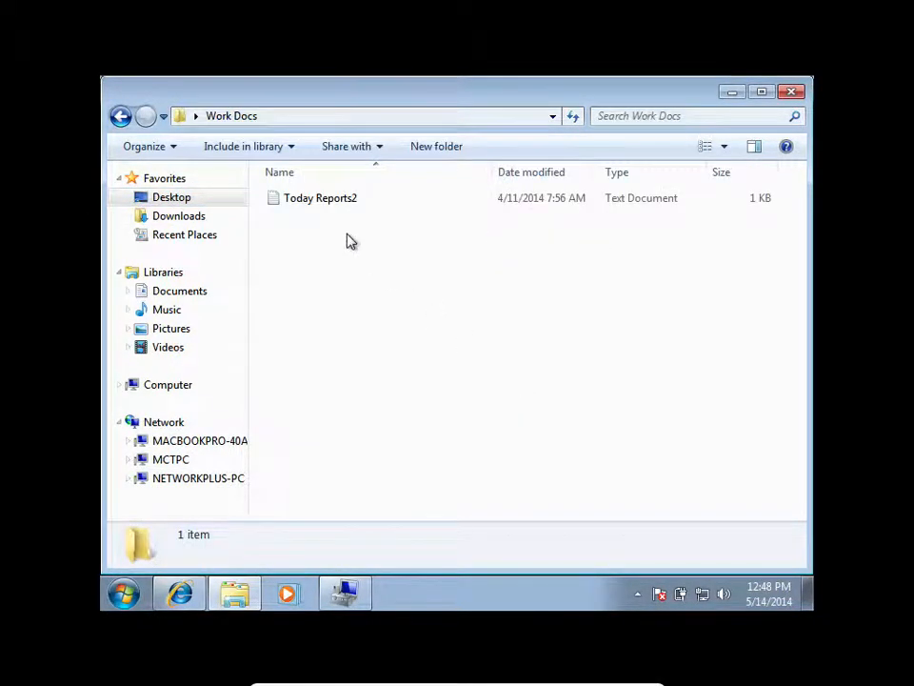
Create a new text document in the Office Doc folder on the Desktop, keeping its default name.
left_click(181, 202)
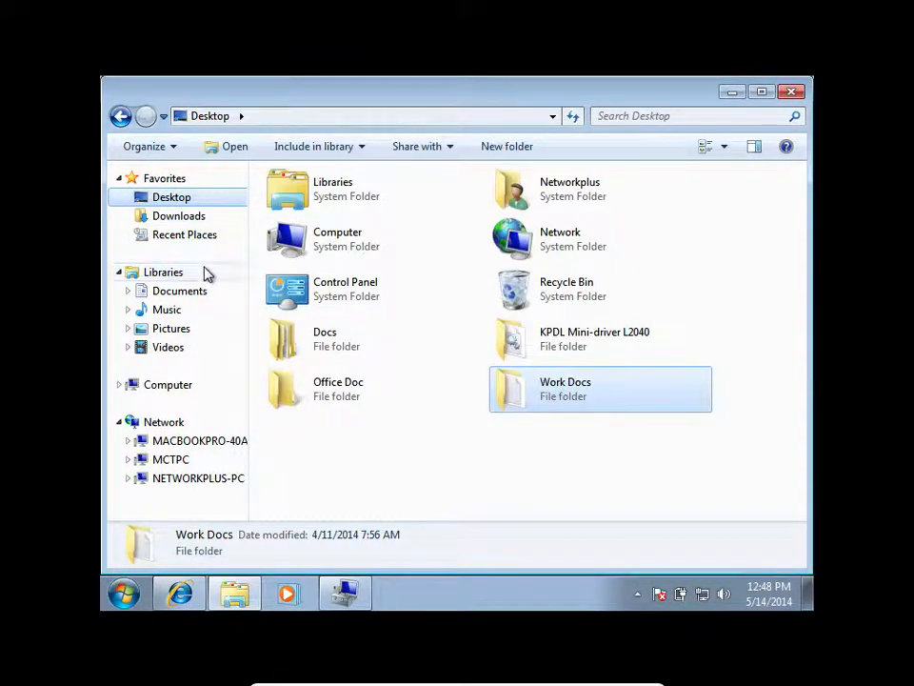
double_click(332, 392)
right_click(361, 350)
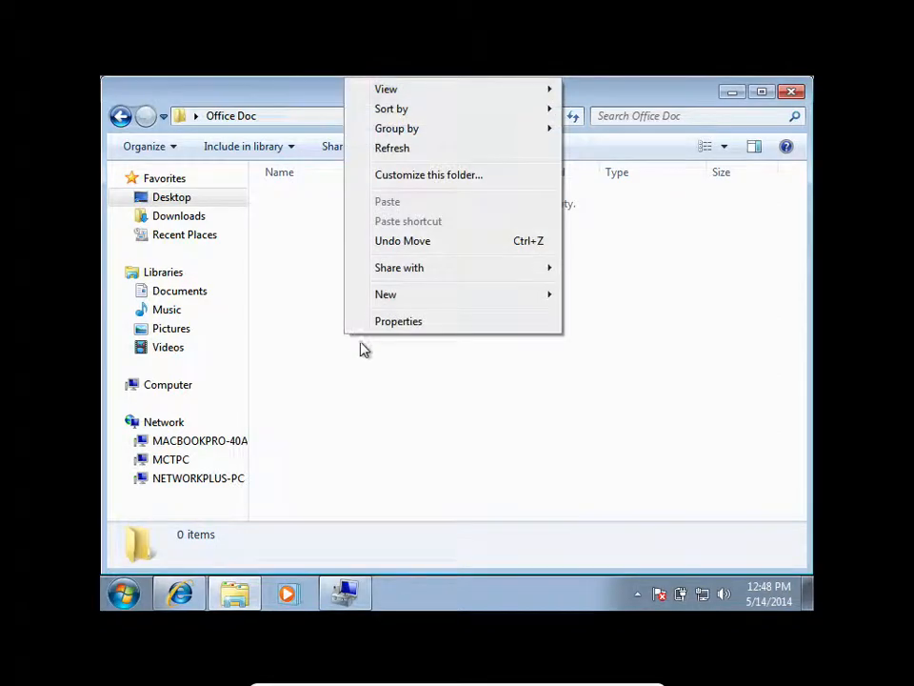
mouse_move(525, 297)
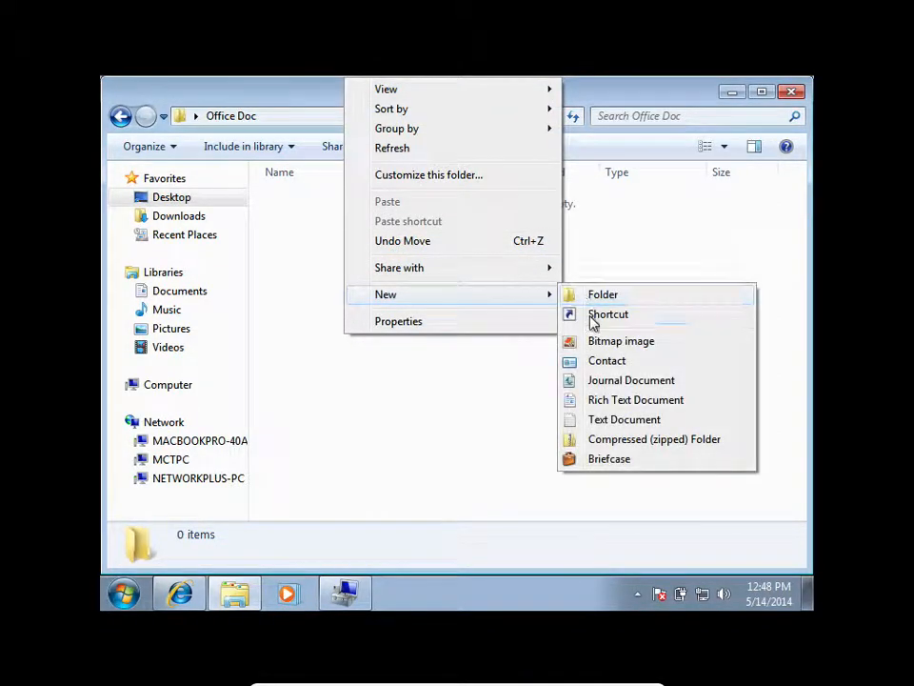
left_click(618, 420)
left_click(396, 355)
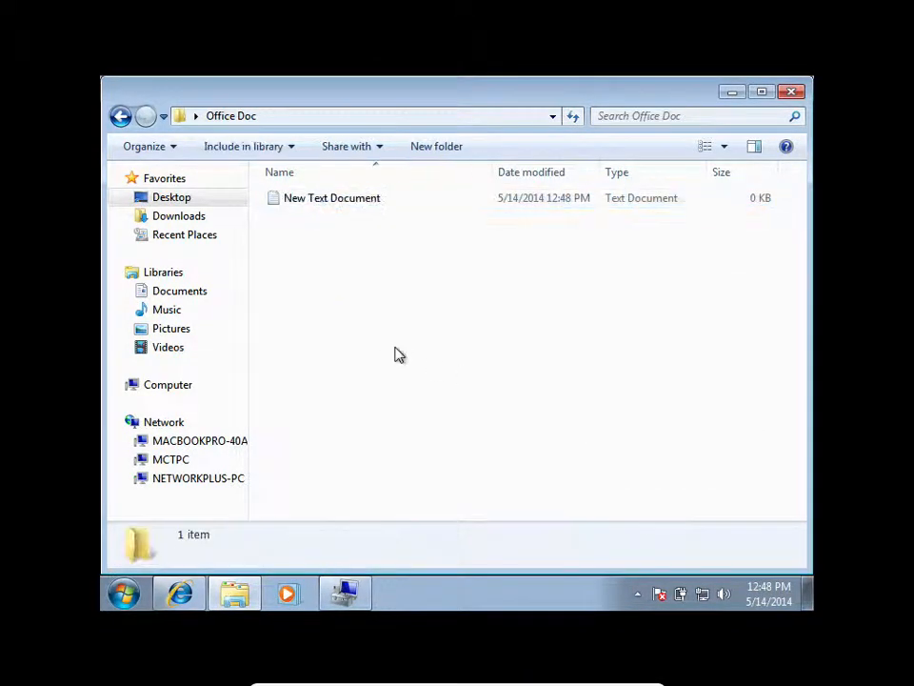
Try to open the Sales Docs share on NETWORKPLUS-PC again, and dismiss the network error.
left_click(197, 479)
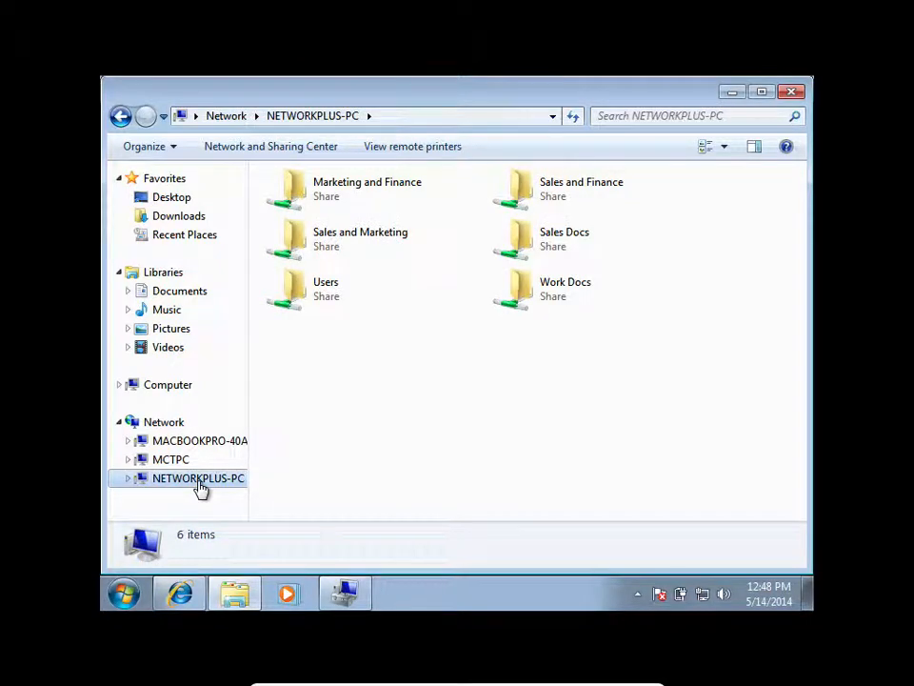
double_click(533, 240)
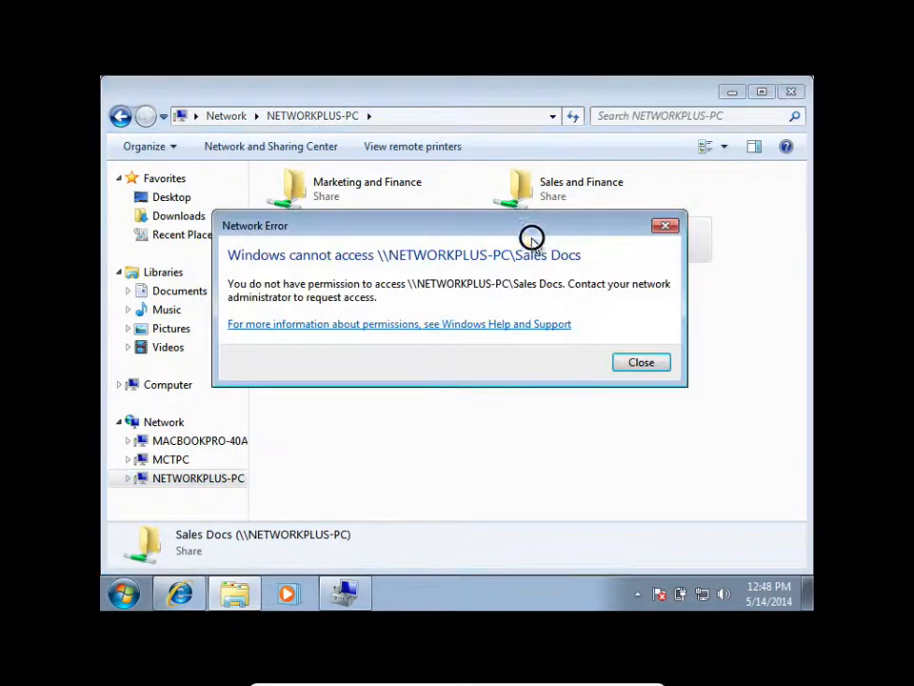
left_click(638, 364)
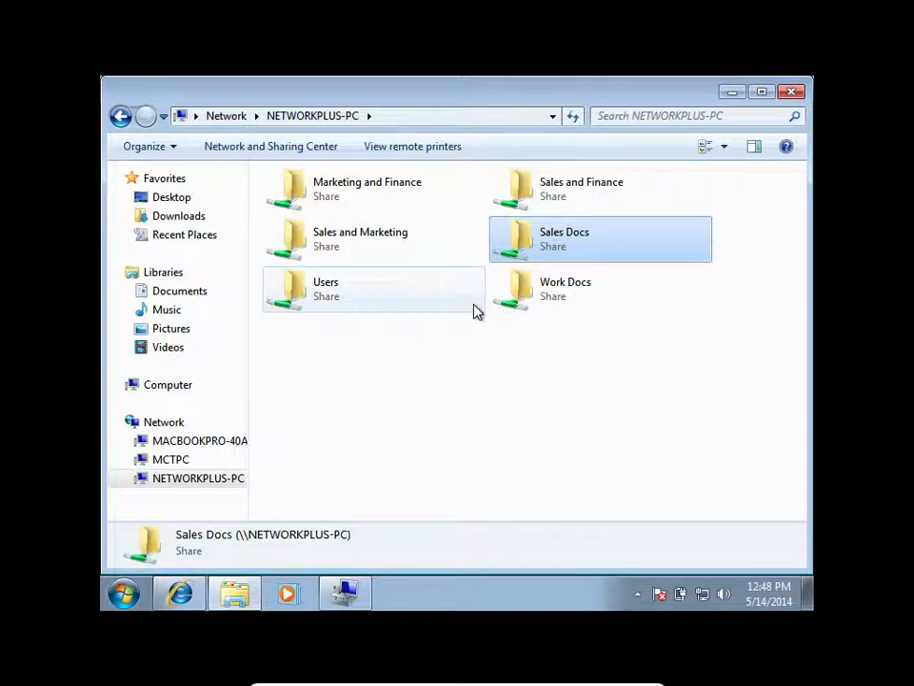
Add the Sales Docs group to the security permissions of the Office Doc folder on the Desktop.
left_click(179, 199)
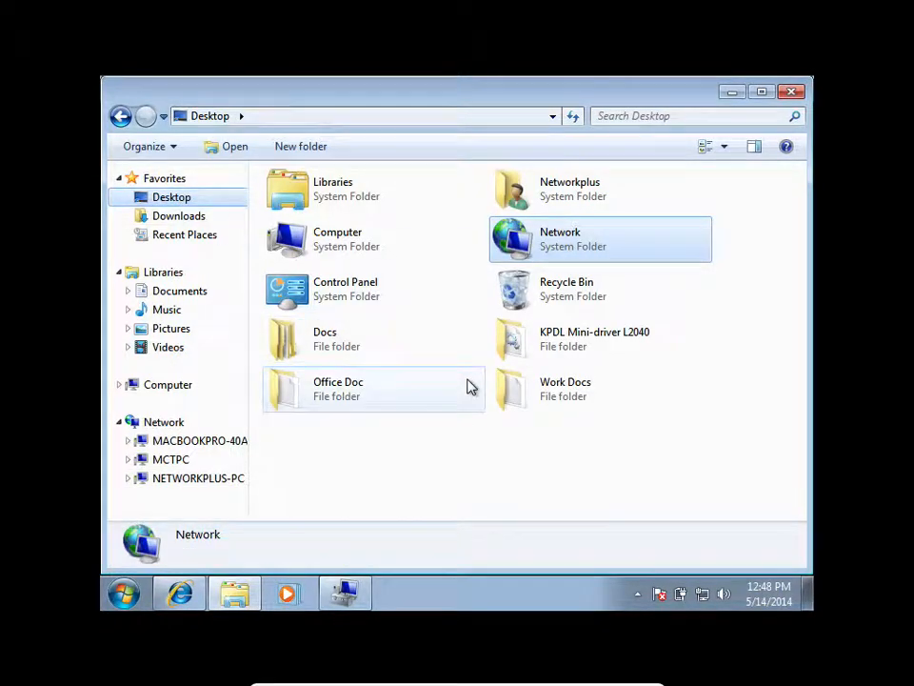
left_click(367, 393)
right_click(368, 393)
left_click(405, 372)
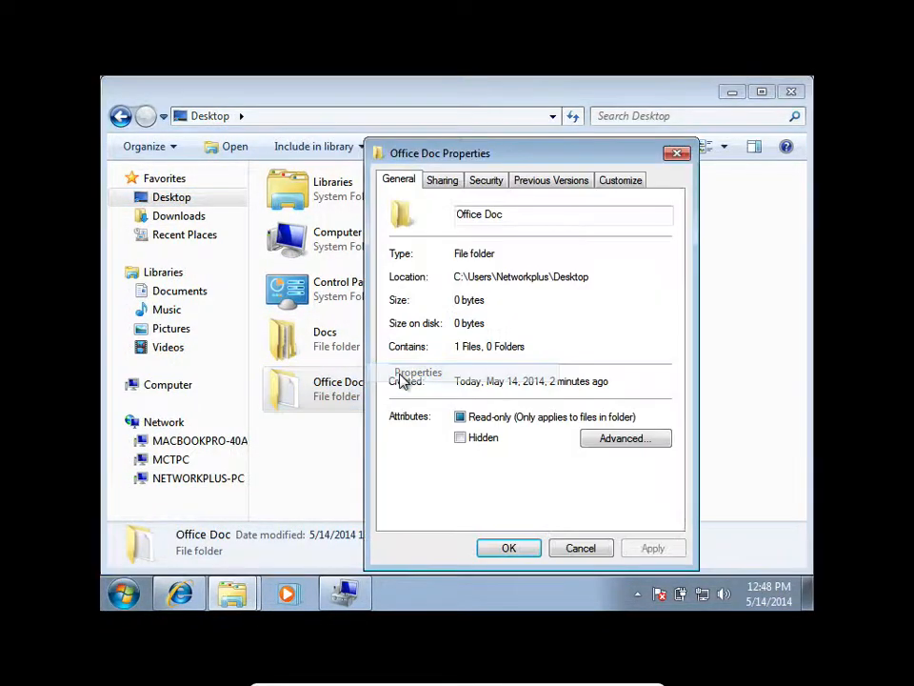
left_click(485, 180)
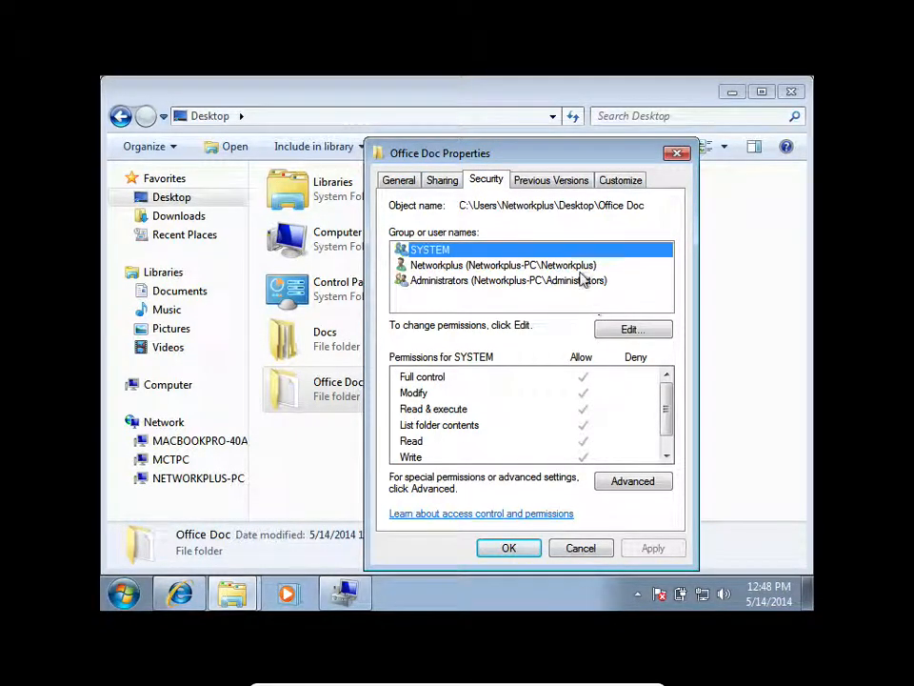
left_click(628, 329)
left_click(614, 381)
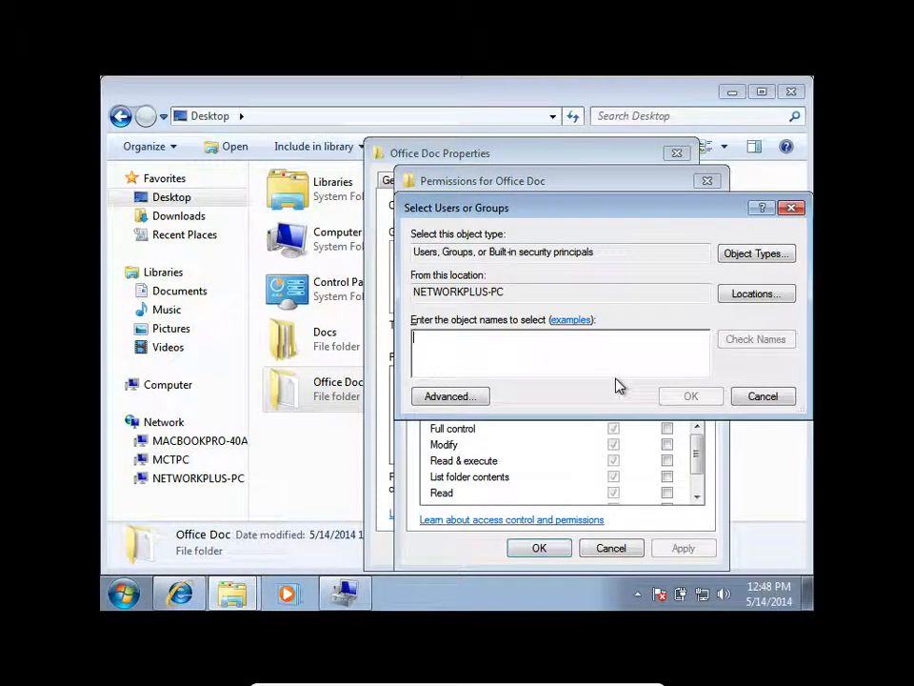
type("Sales Docs")
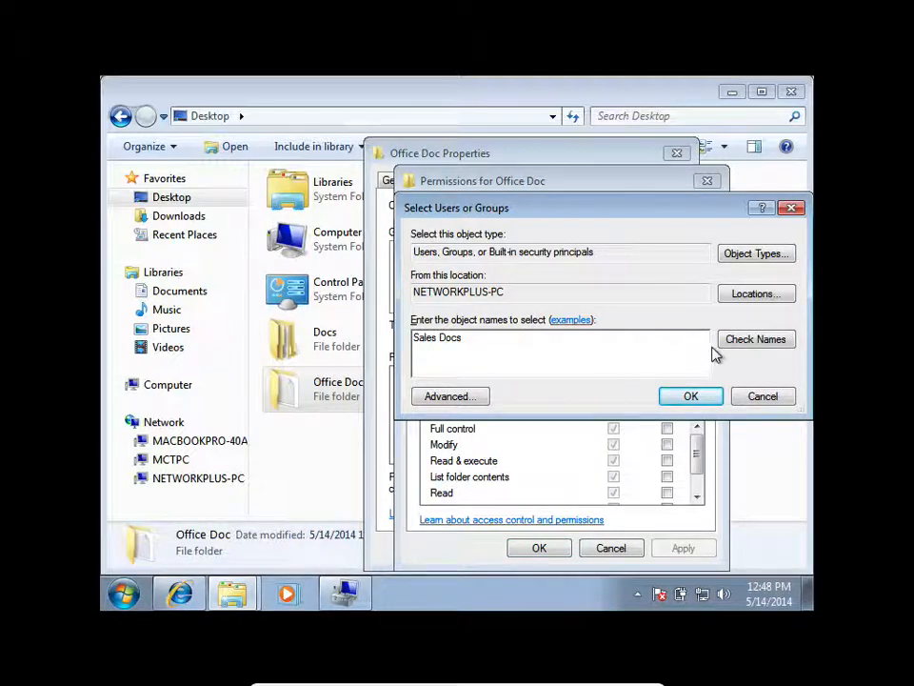
left_click(740, 341)
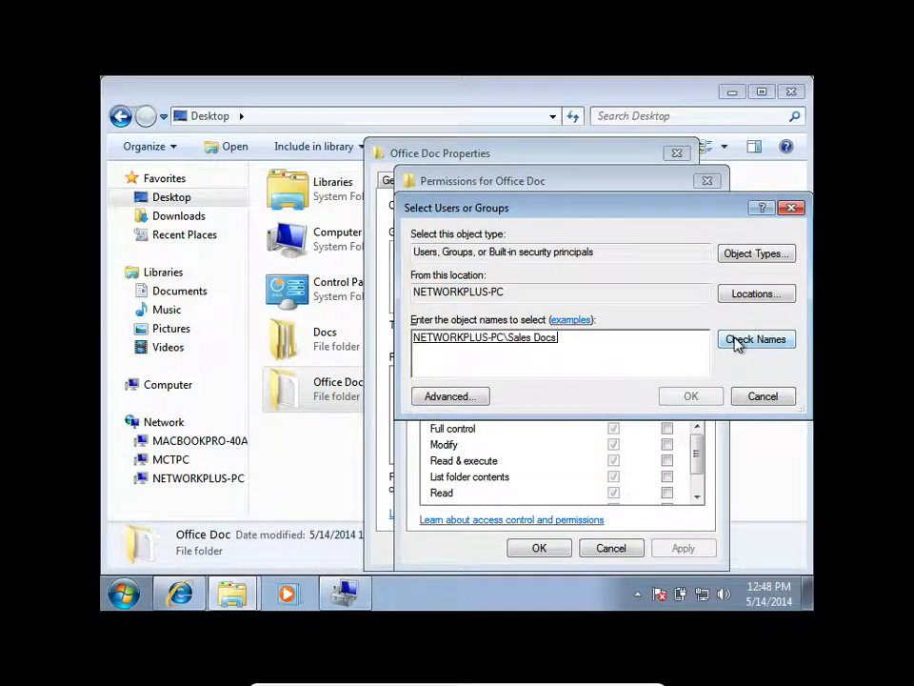
left_click(694, 398)
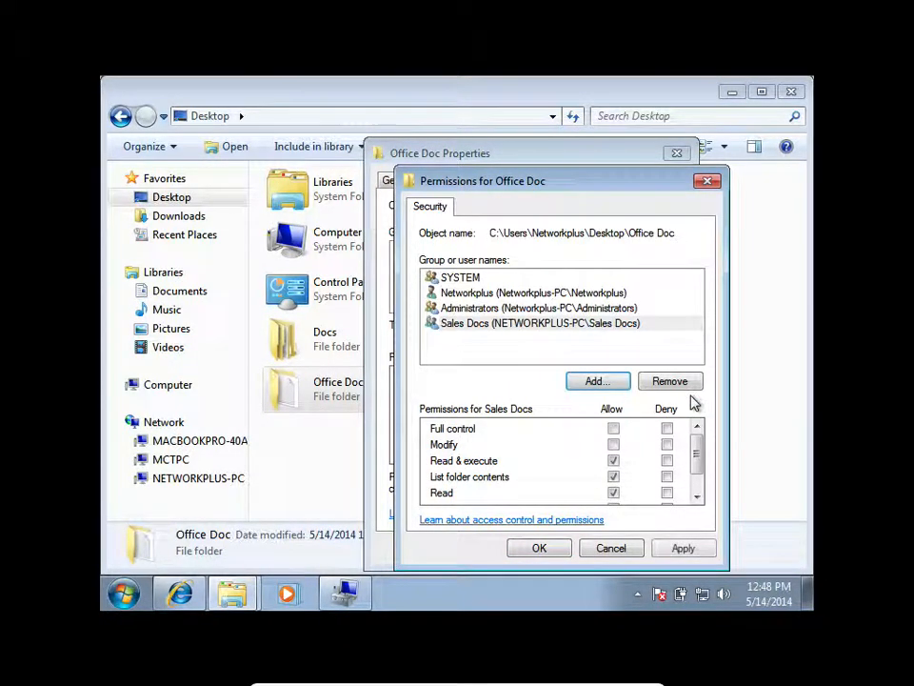
Allow the Sales Docs group Full control in Office Doc's security permissions, apply the change, and close the folder's properties.
left_click(613, 430)
left_click(698, 550)
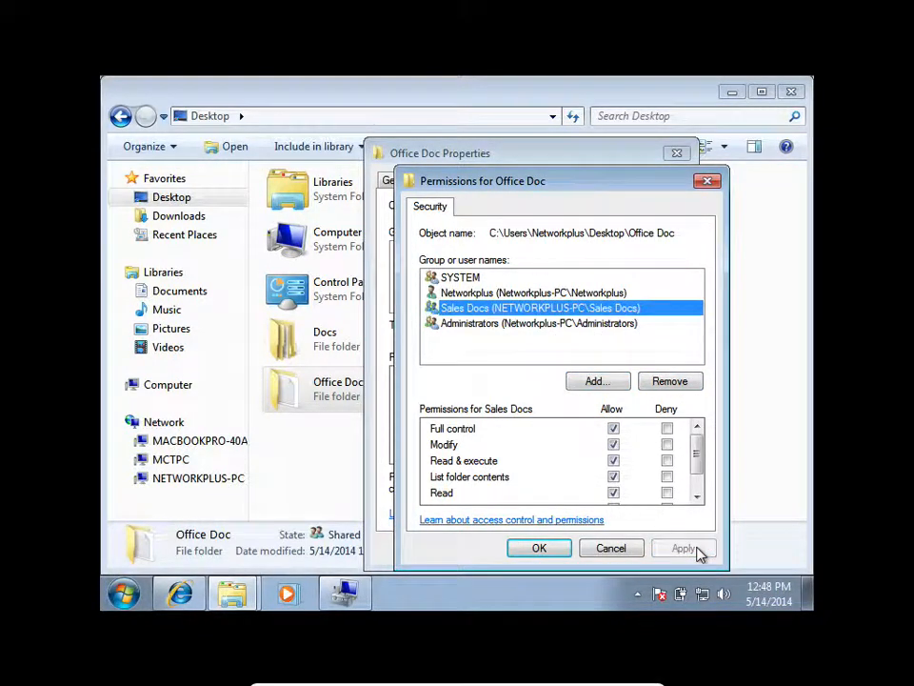
left_click(540, 549)
left_click(513, 547)
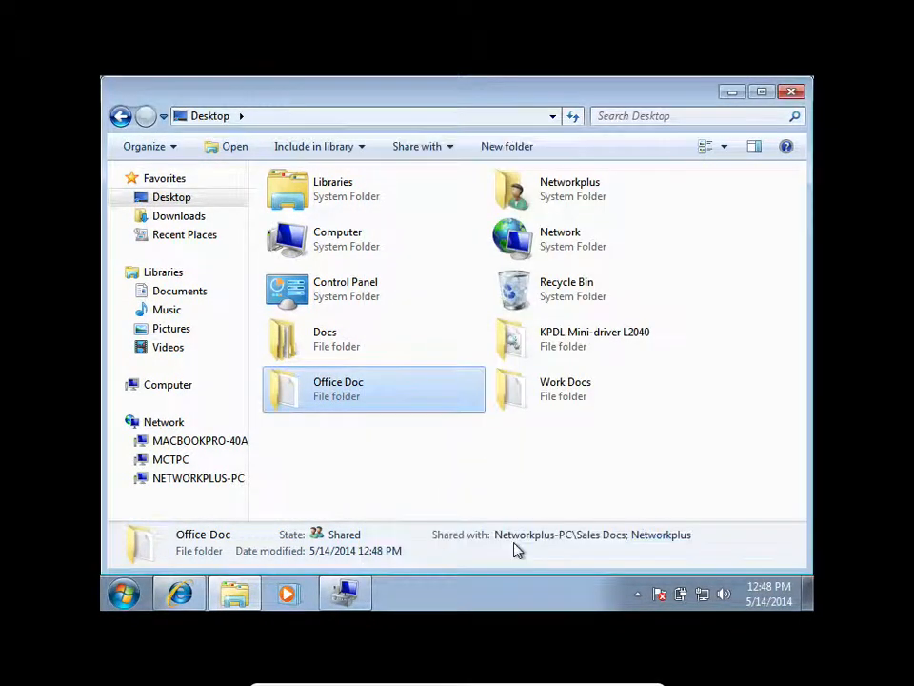
Check the sharing details of the Docs, Work Docs, KPDL Mini-driver L2040 and Office Doc folders on the Desktop.
left_click(375, 447)
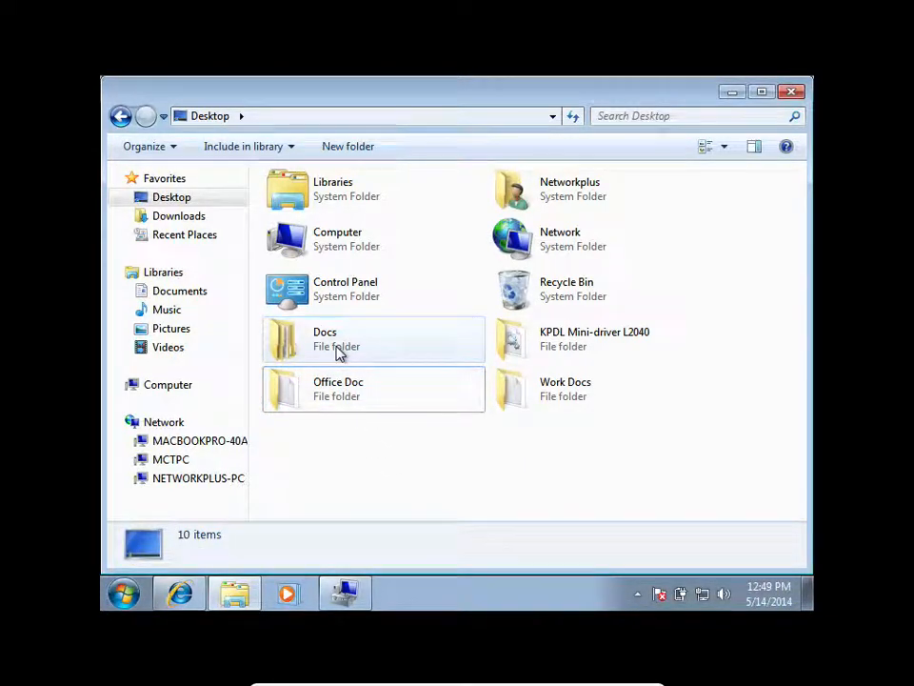
left_click(337, 351)
left_click(349, 379)
left_click(513, 388)
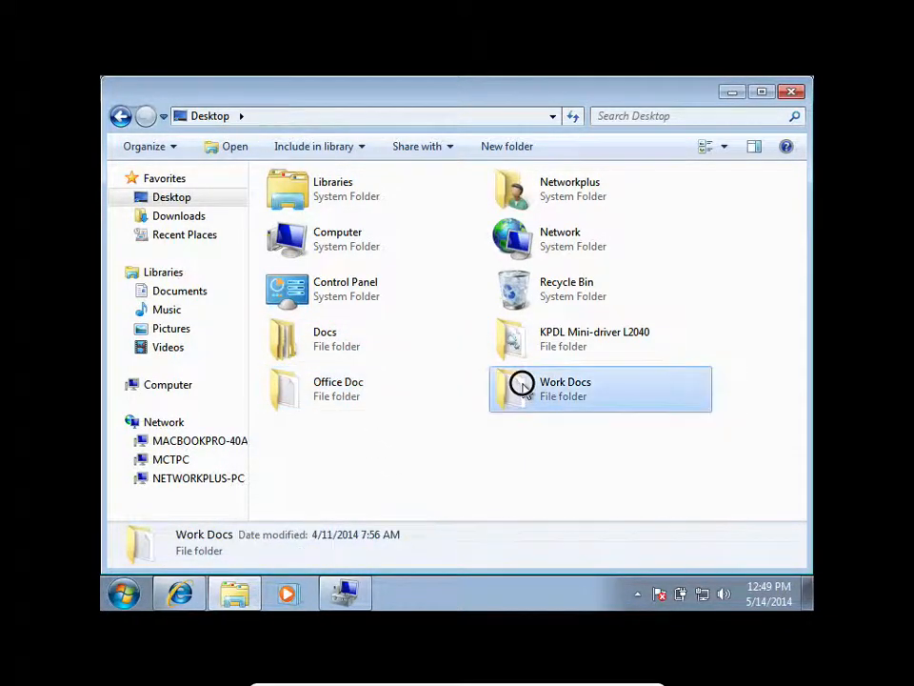
left_click(530, 347)
left_click(362, 385)
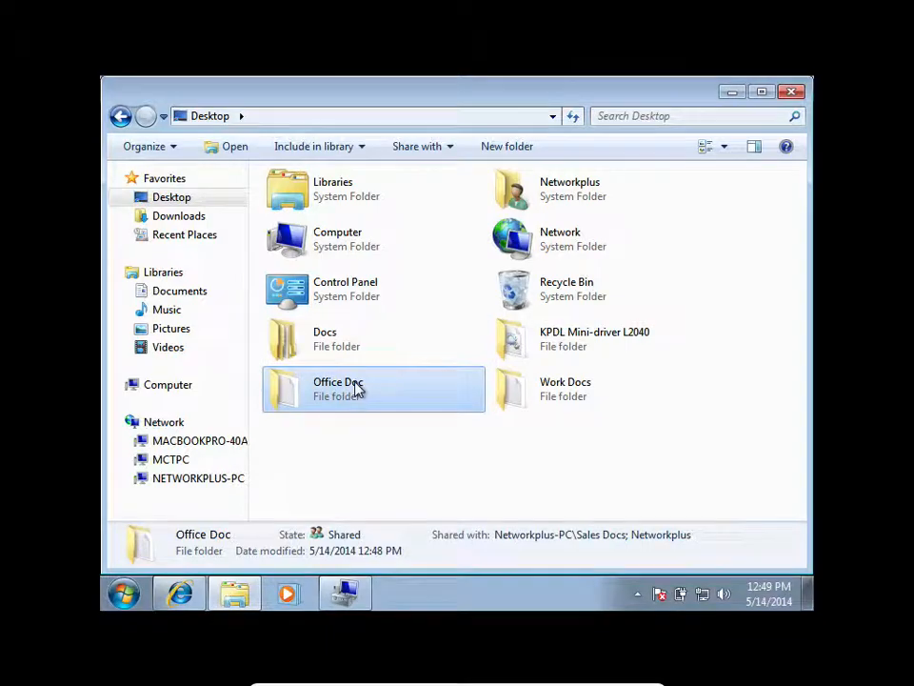
Try to open the Sales Docs, Sales and Marketing, and Marketing and Finance shares on NETWORKPLUS-PC, dismissing each network error.
left_click(235, 478)
double_click(541, 250)
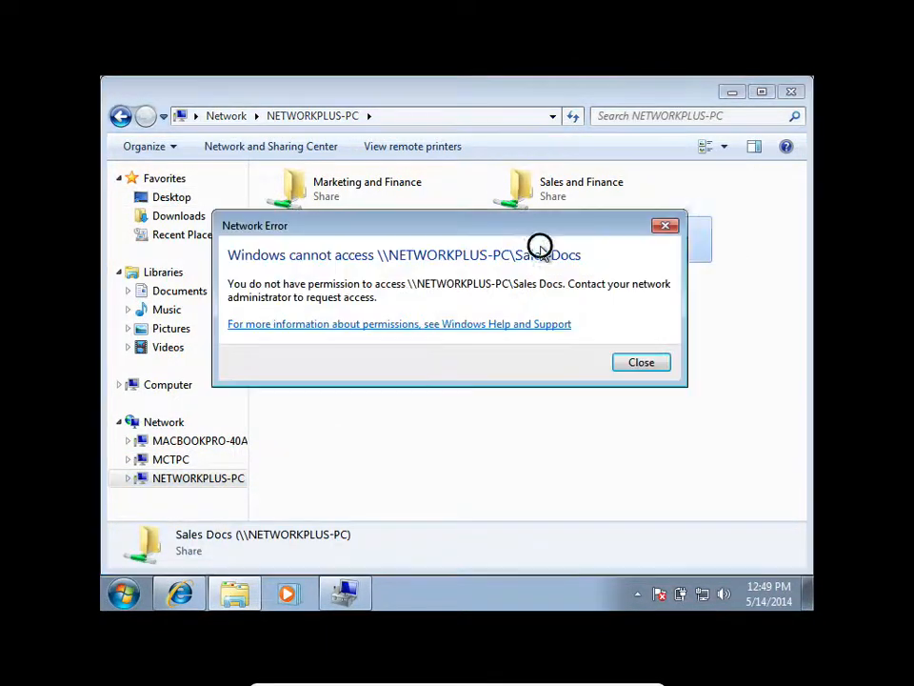
left_click(635, 363)
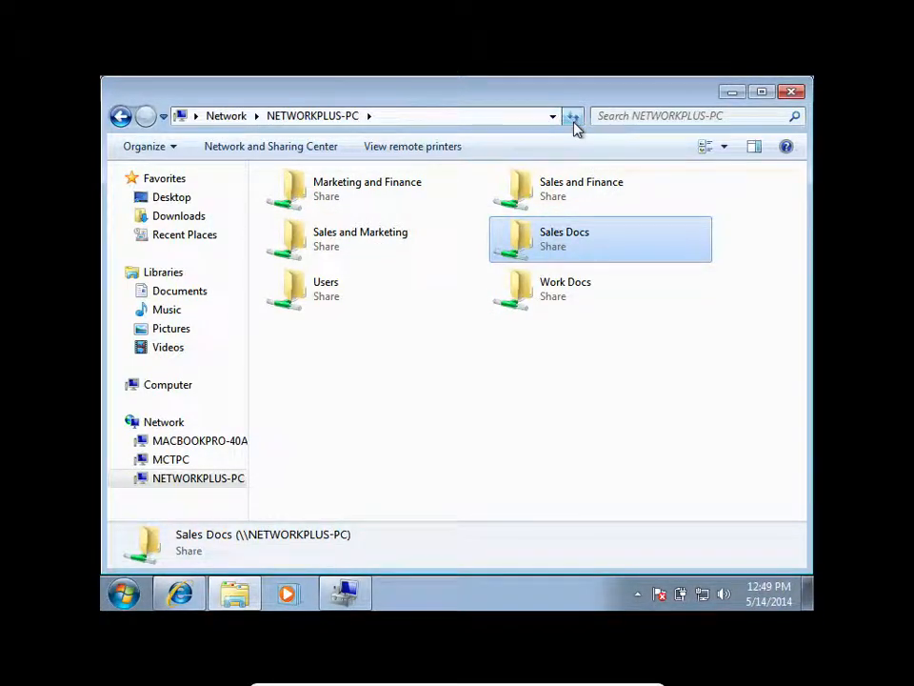
double_click(358, 243)
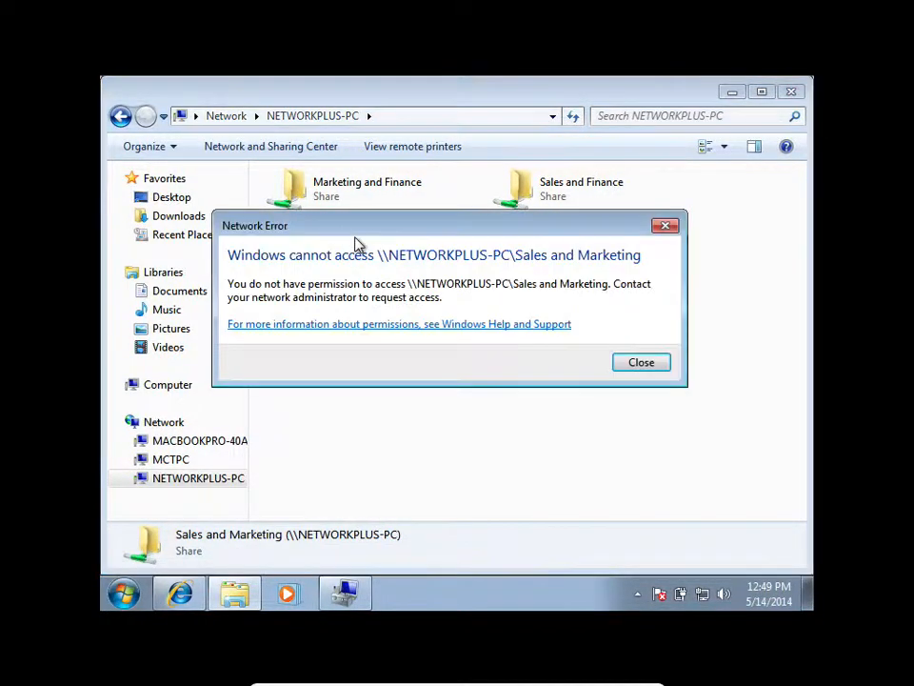
left_click(641, 362)
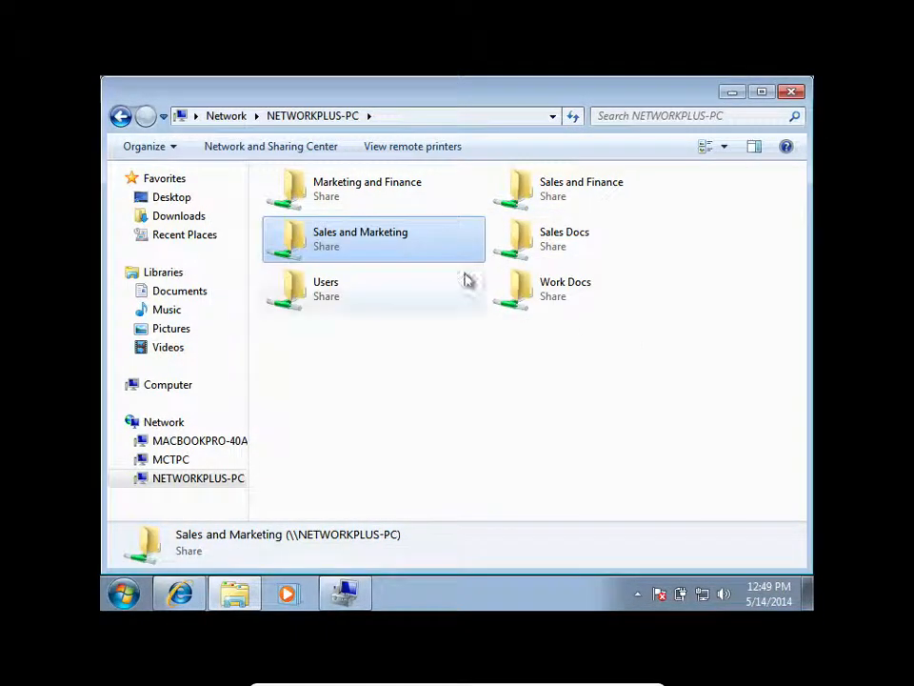
double_click(393, 192)
left_click(639, 362)
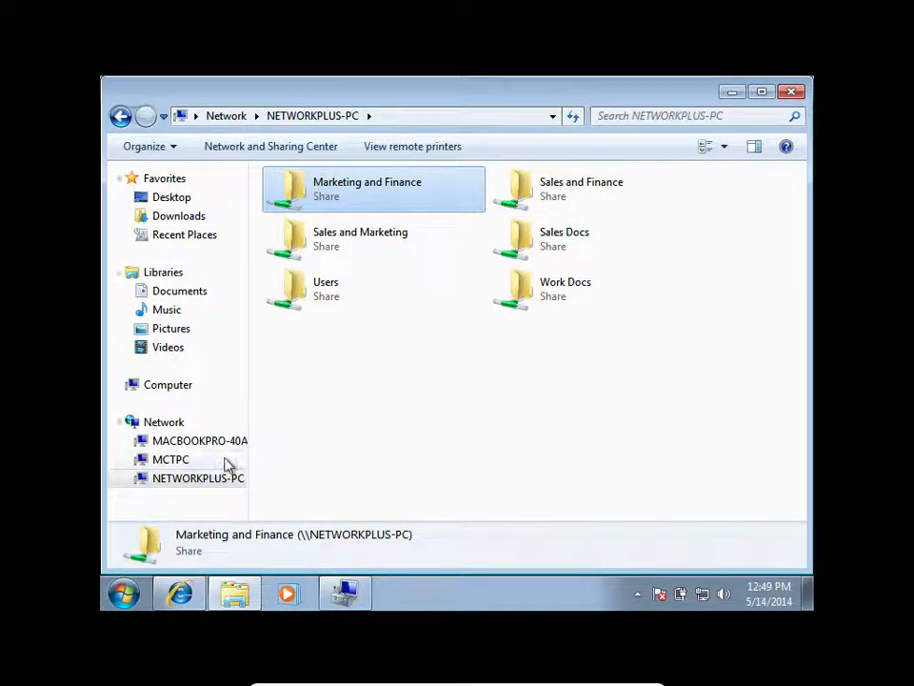
Log off the current Windows account to return to the user selection screen.
left_click(124, 593)
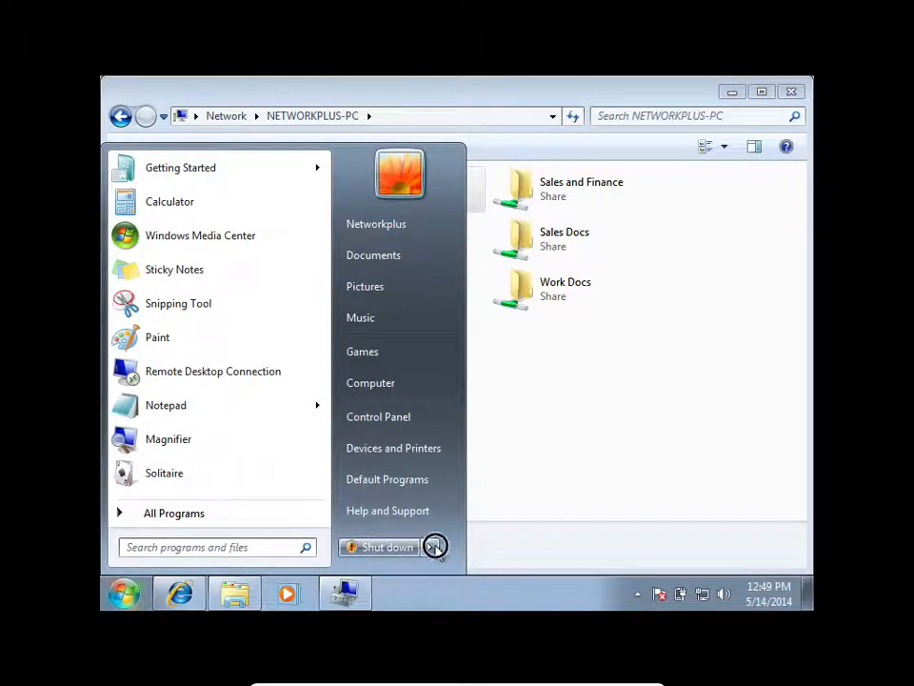
left_click(434, 546)
left_click(496, 487)
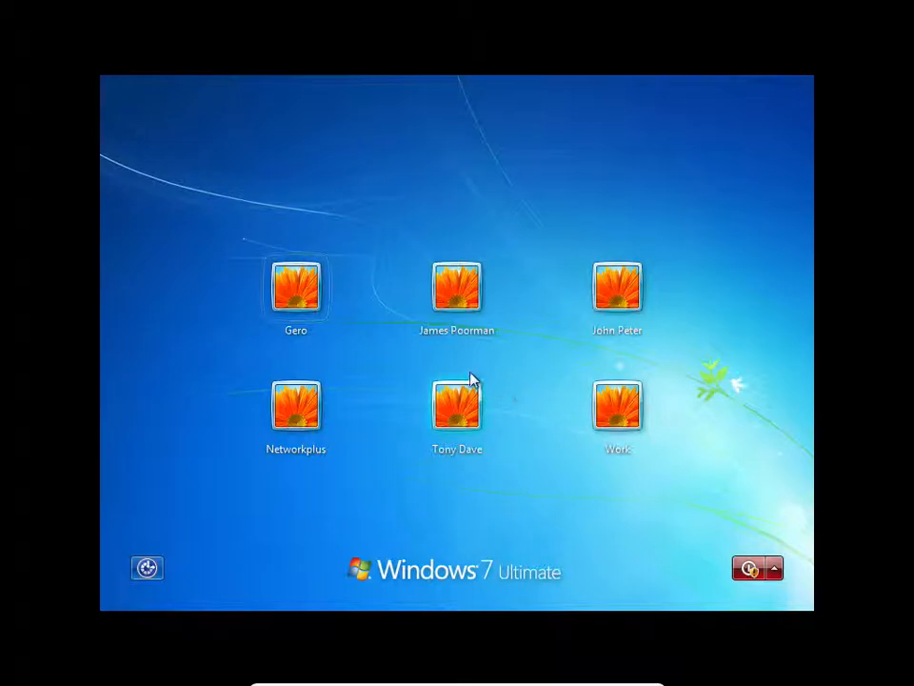
Sign in to the Networkplus account with its password and defer Windows activation to reach the desktop.
left_click(293, 294)
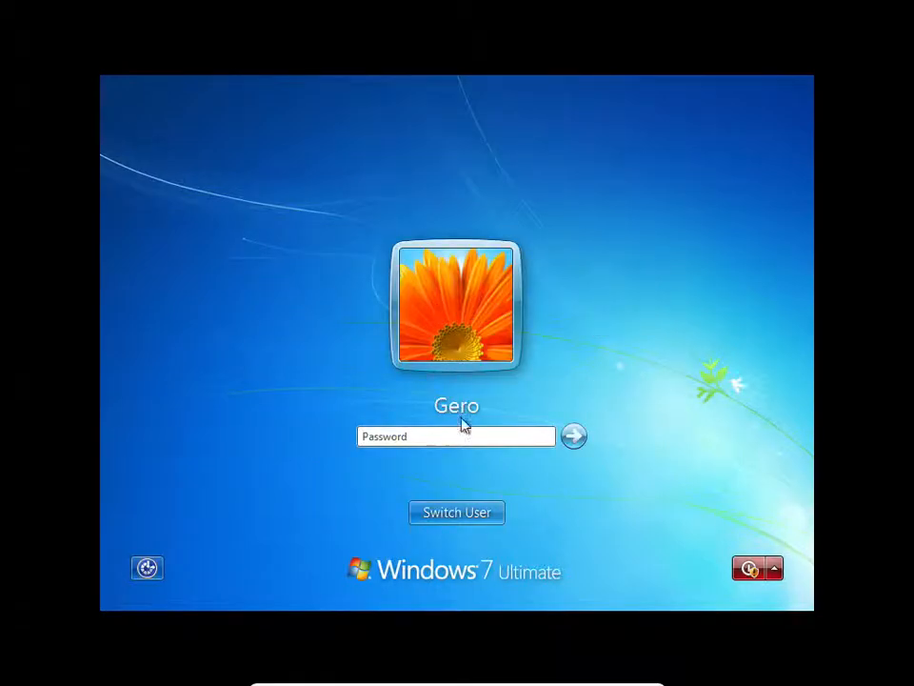
left_click(473, 522)
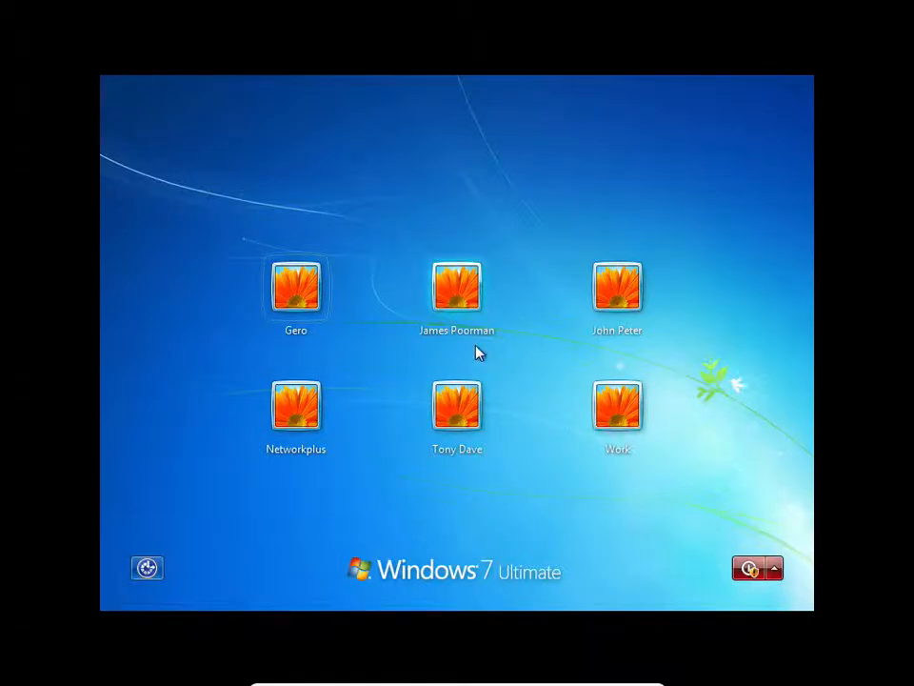
left_click(288, 405)
type("•••")
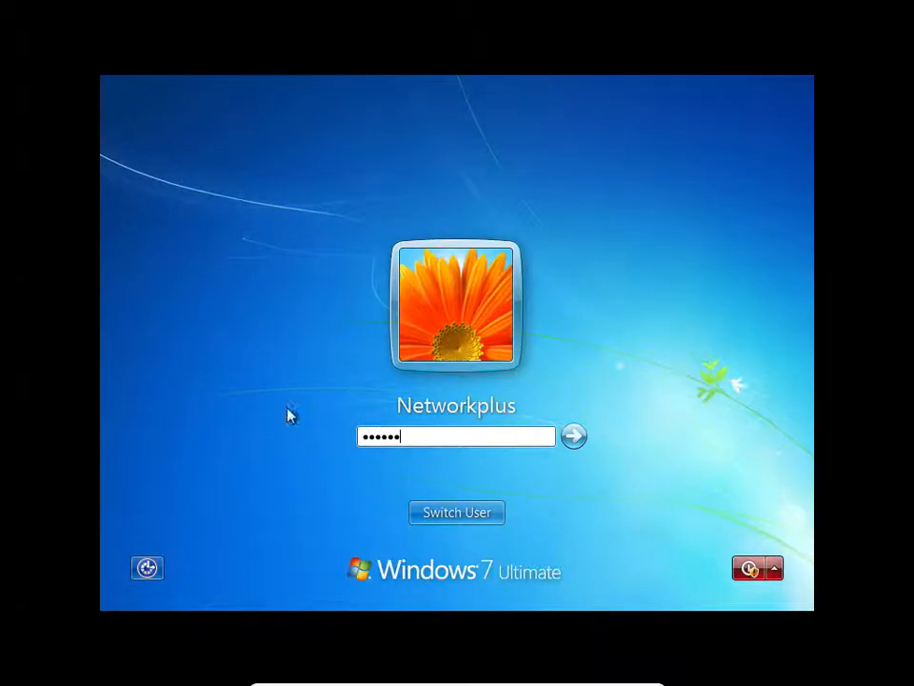
key("Return")
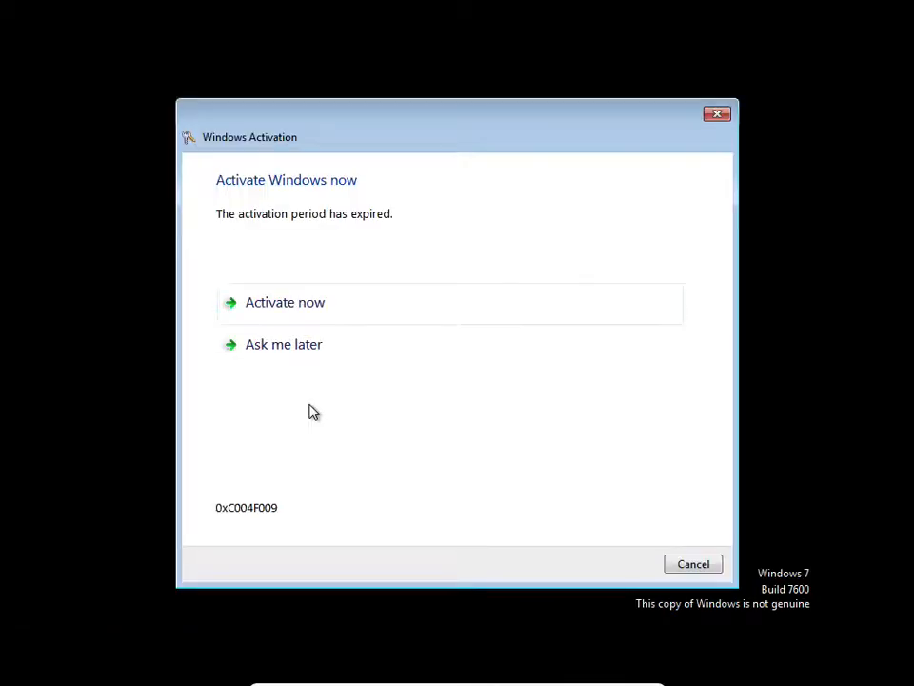
left_click(284, 345)
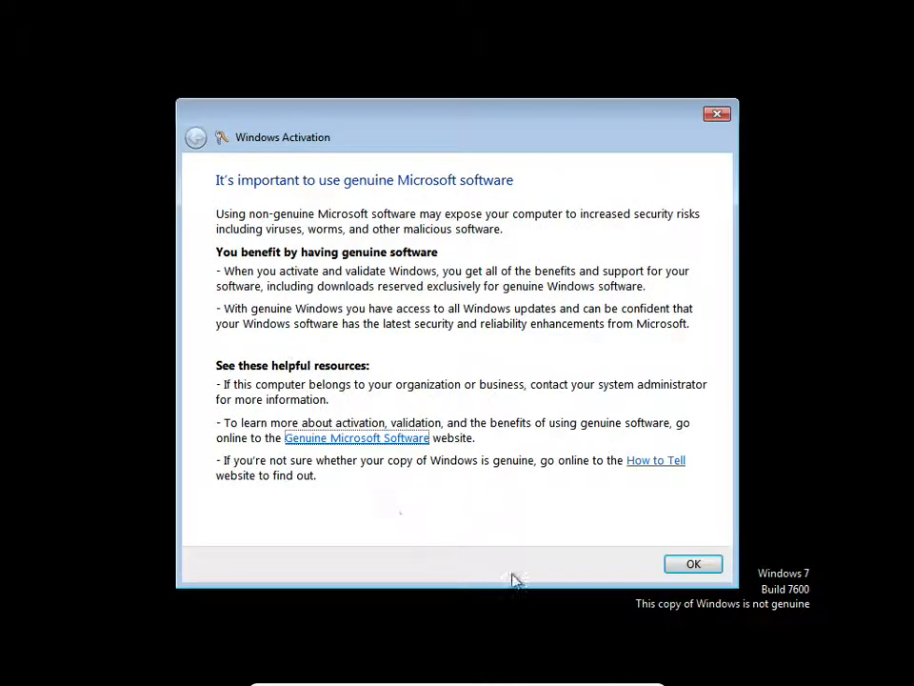
left_click(710, 561)
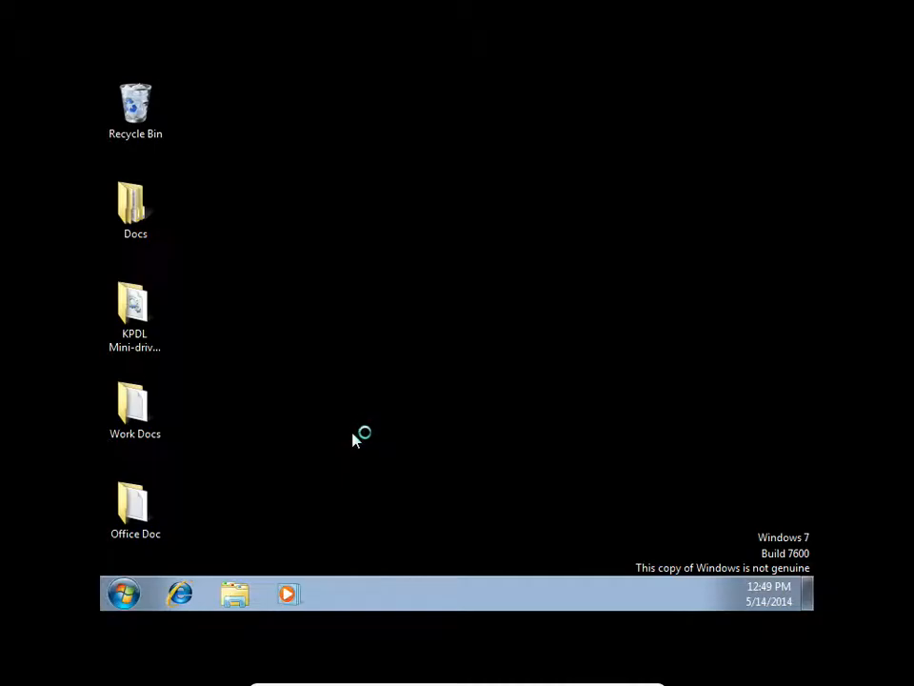
Browse the network to NETWORKPLUS-PC, check access to the Sales Docs share by opening it, and close the window.
left_click(125, 594)
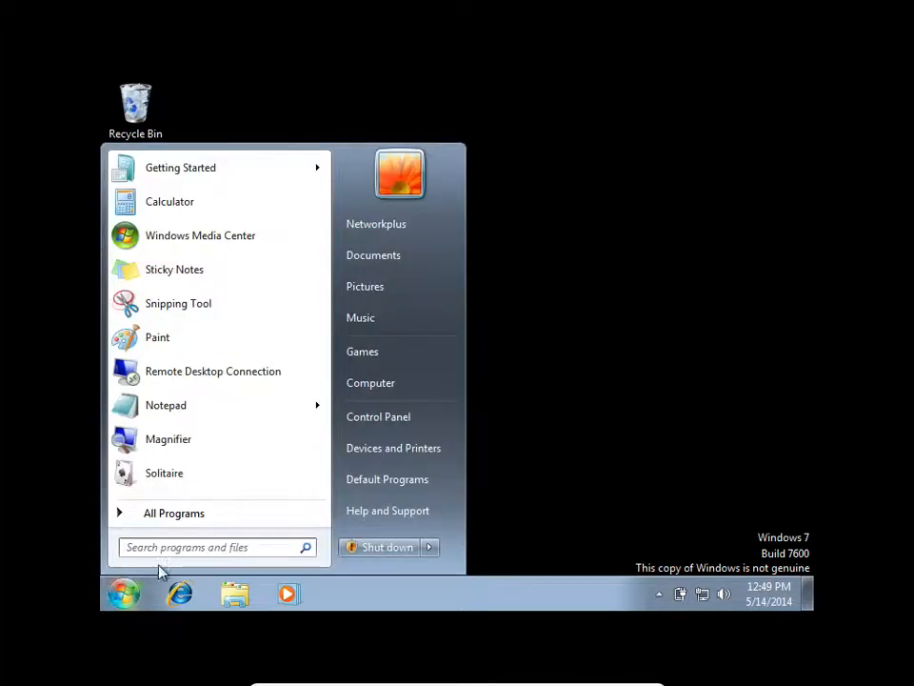
left_click(408, 386)
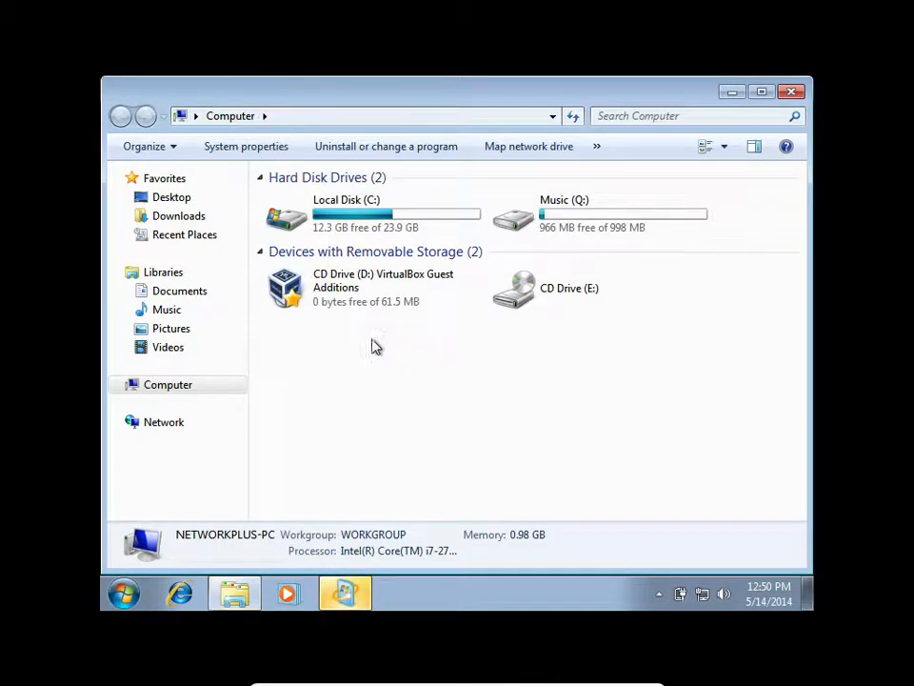
left_click(174, 423)
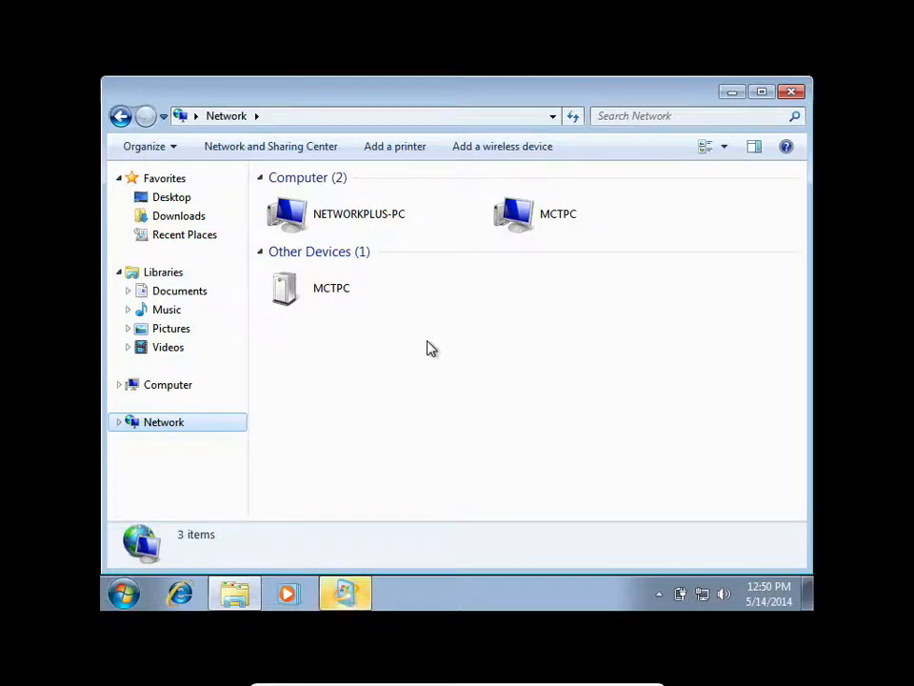
double_click(389, 231)
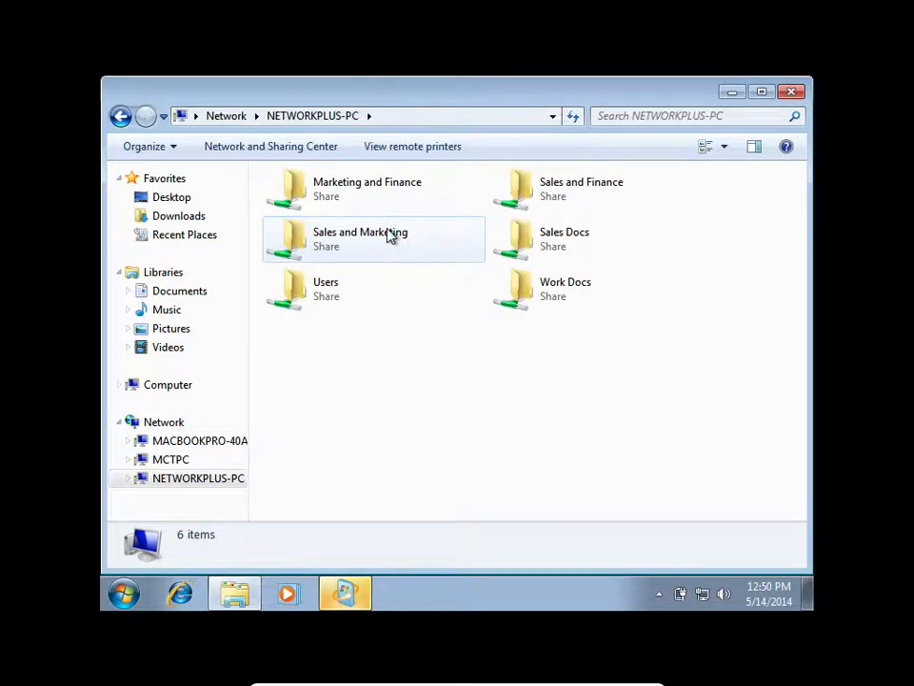
double_click(528, 239)
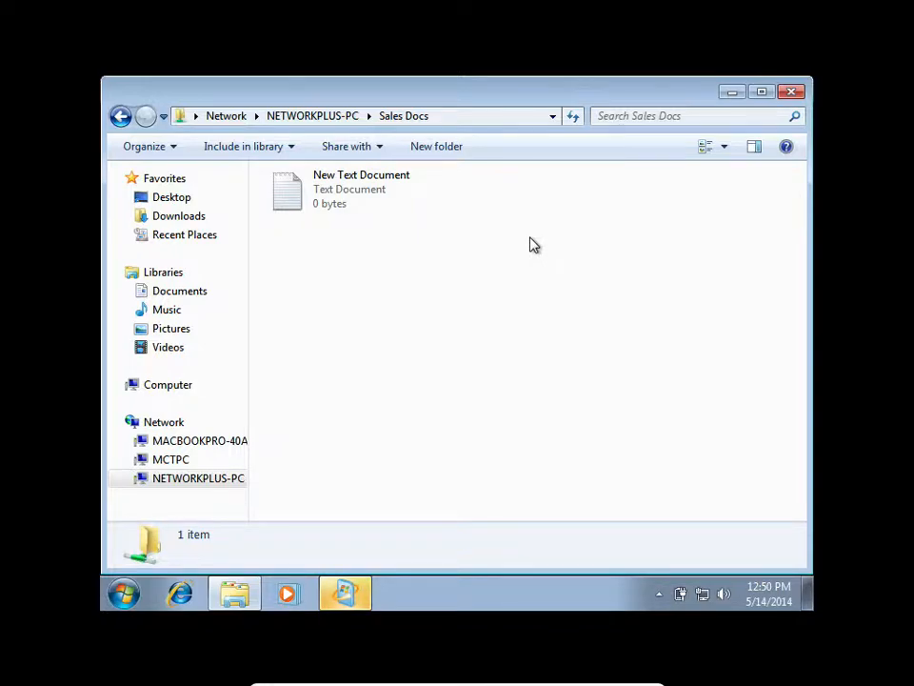
left_click(791, 92)
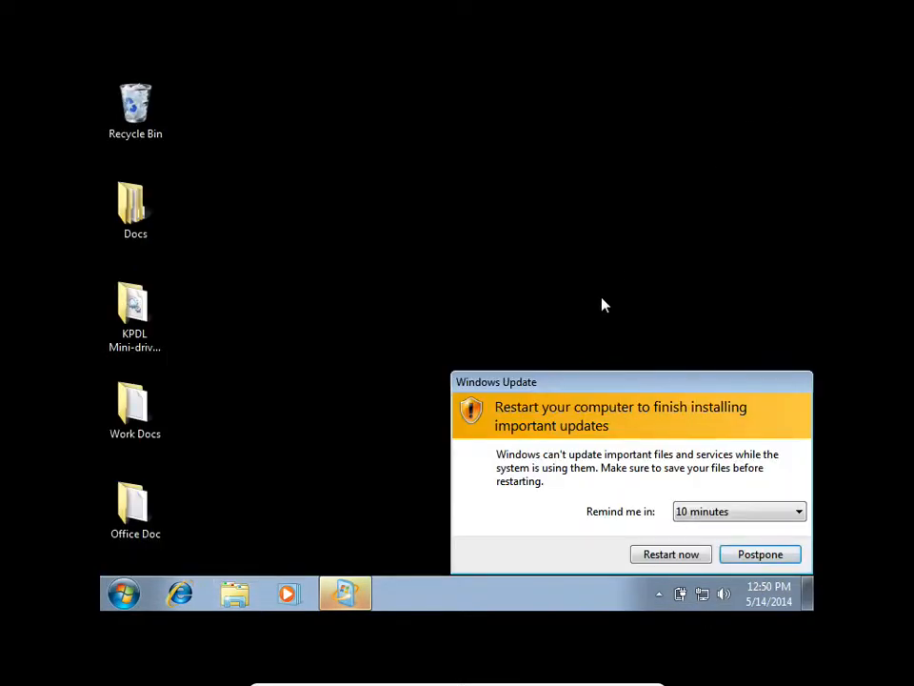
Choose a reminder interval for the Windows Update restart, postpone it, and take the Win7 virtual machine out of full-screen mode.
left_click(734, 520)
left_click(714, 552)
left_click(739, 557)
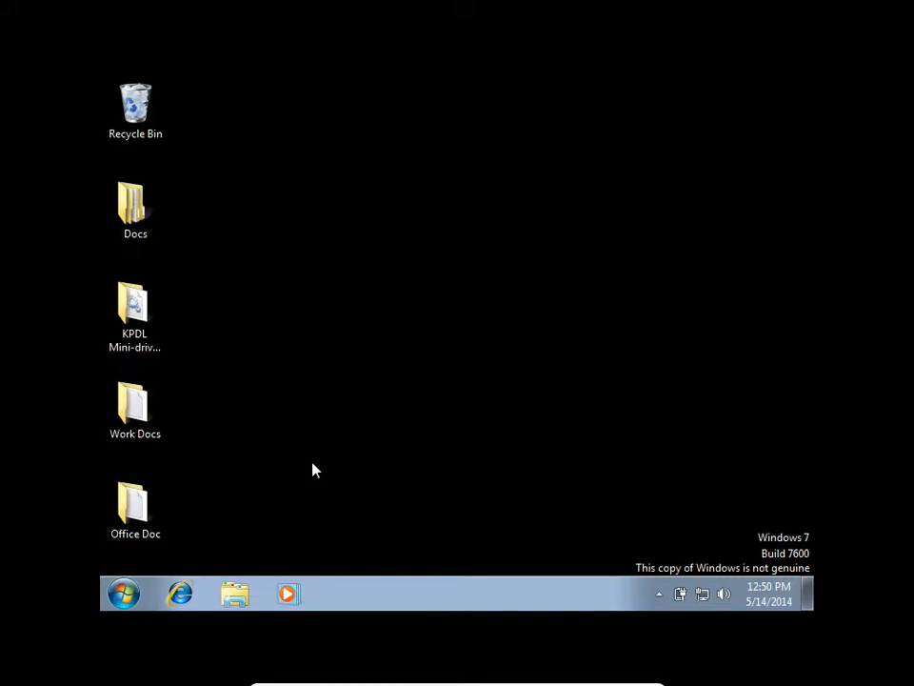
key("super+f")
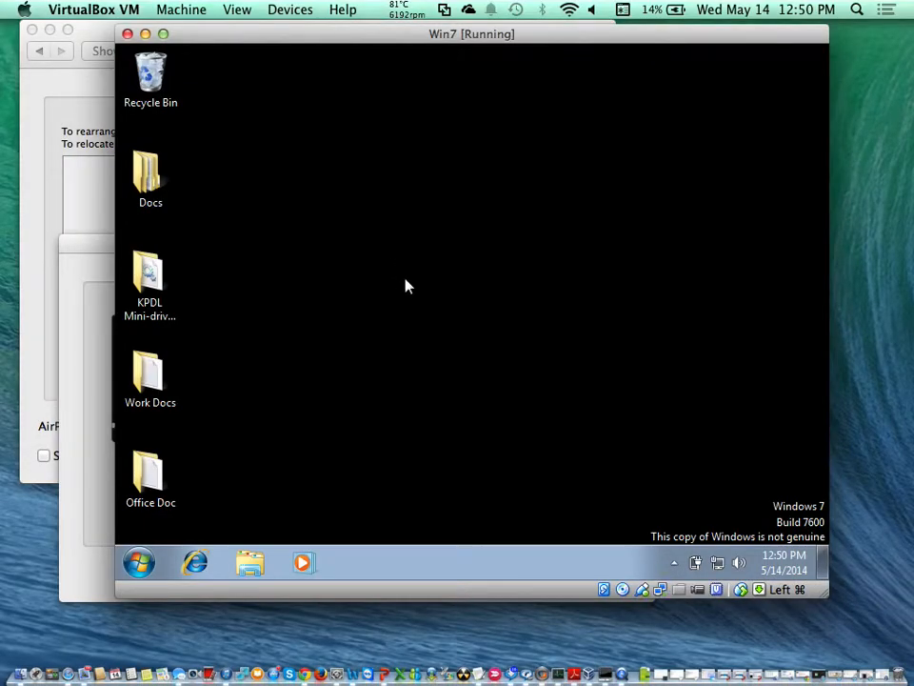